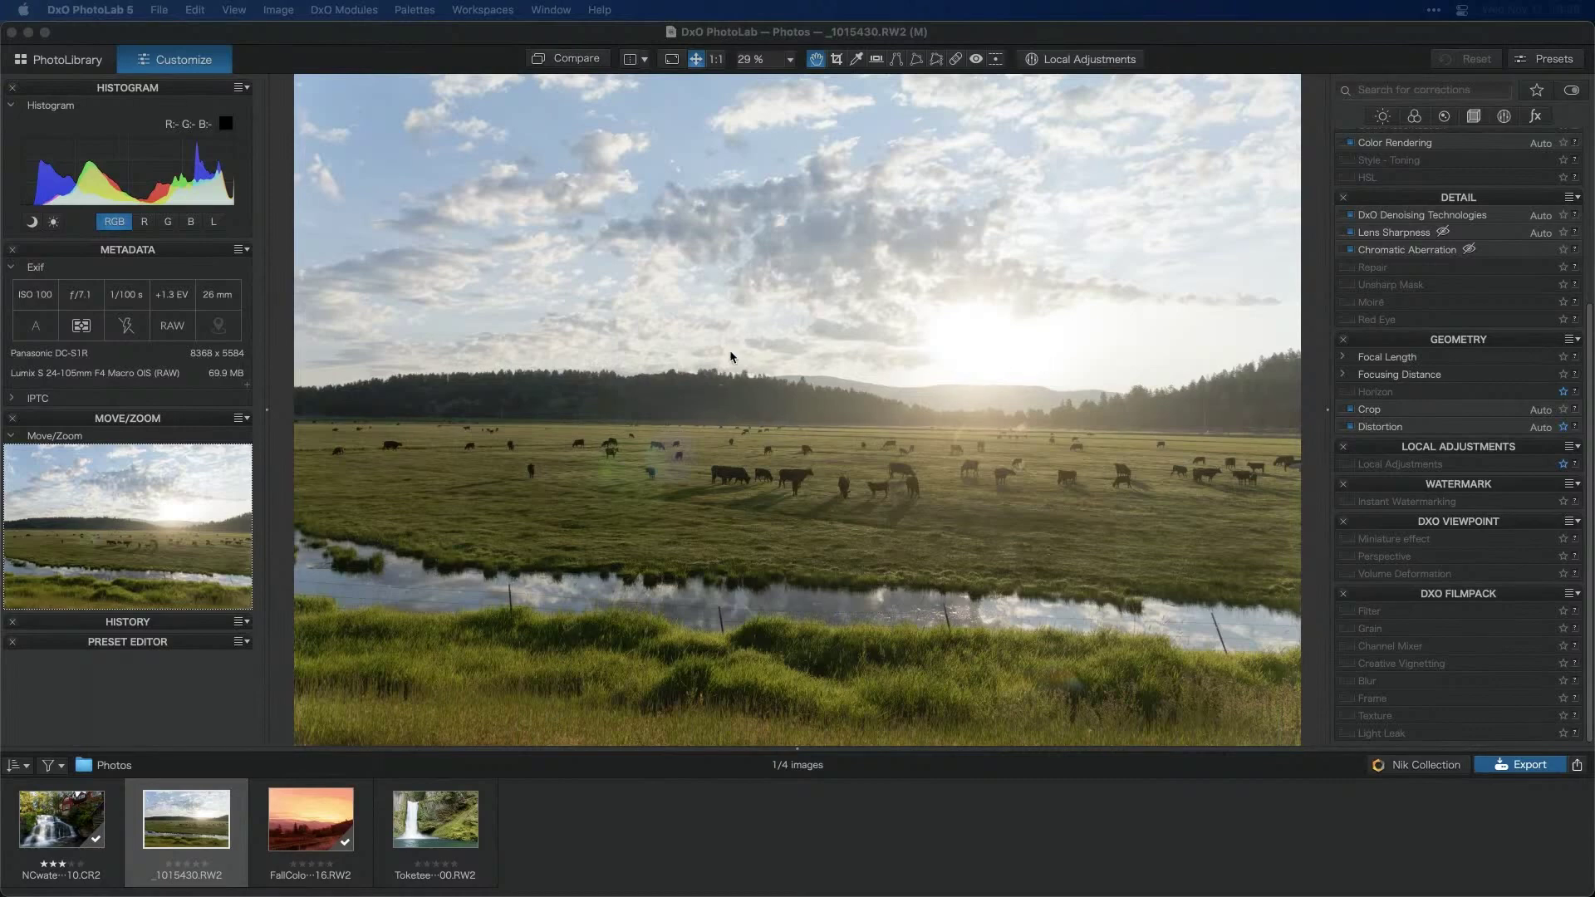
Try the "5 - No correction" preset on the photo and reset the corrections
left_click(901, 153)
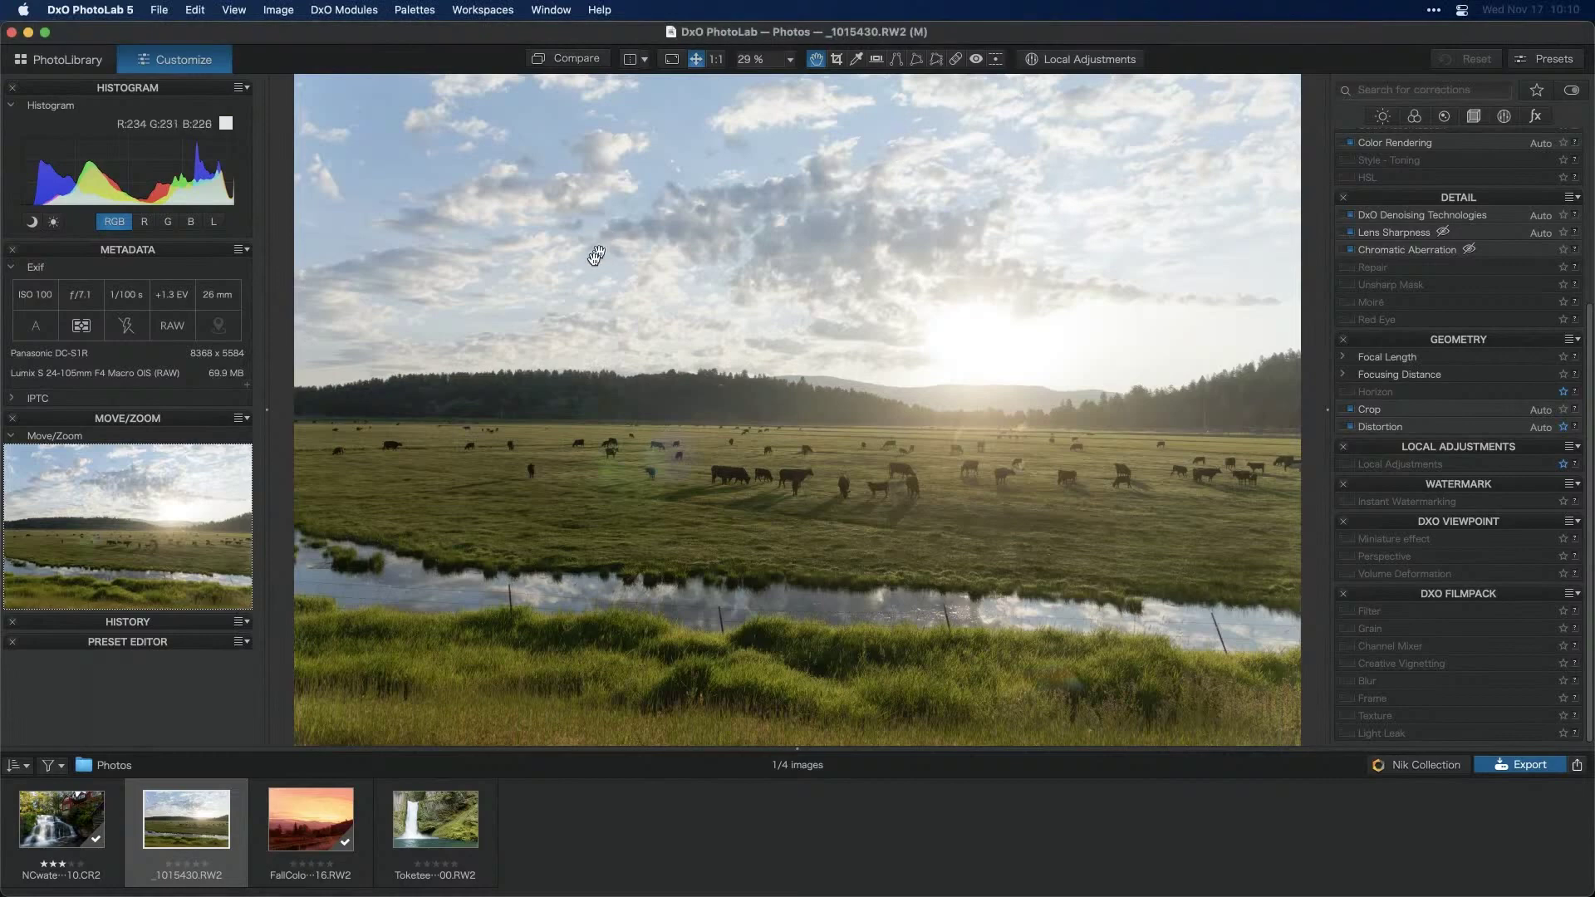
left_click(1545, 59)
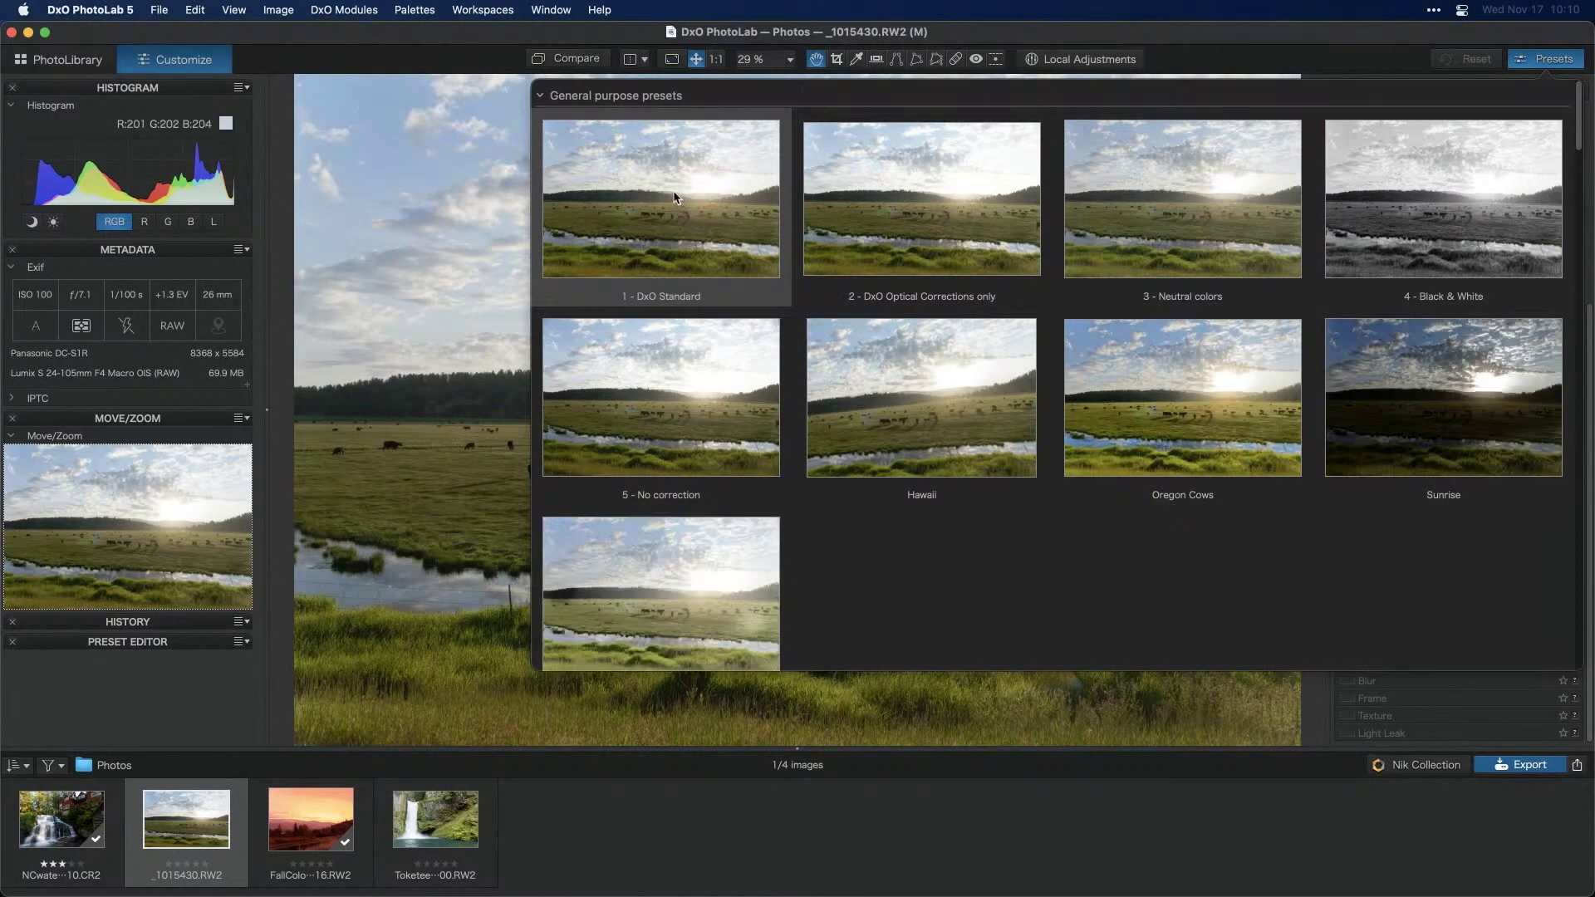
left_click(687, 341)
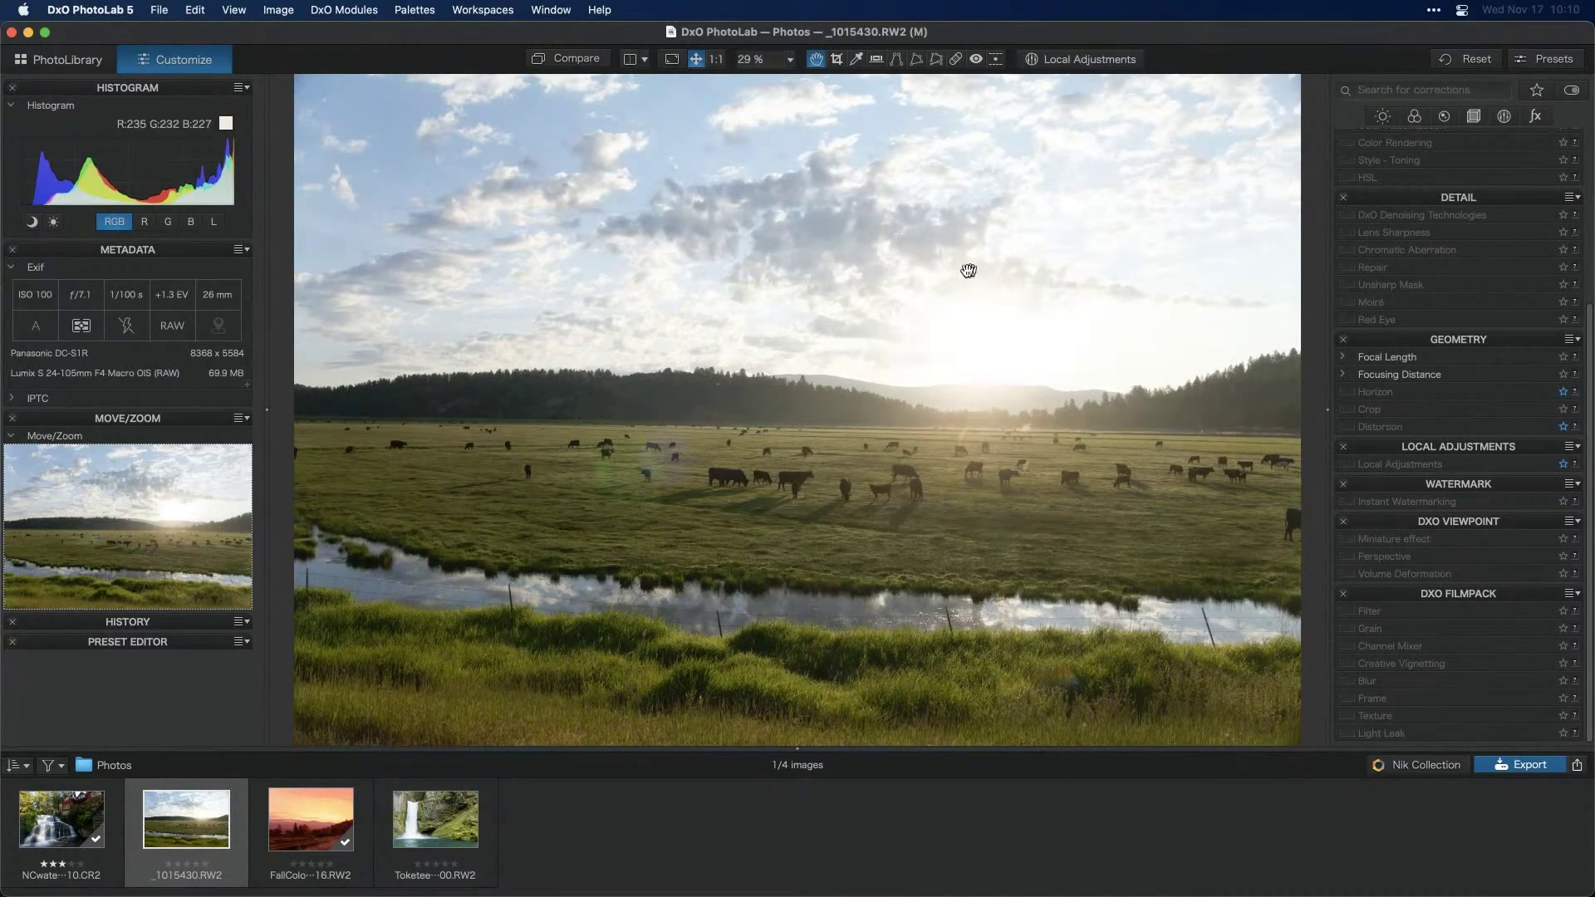
left_click(1462, 64)
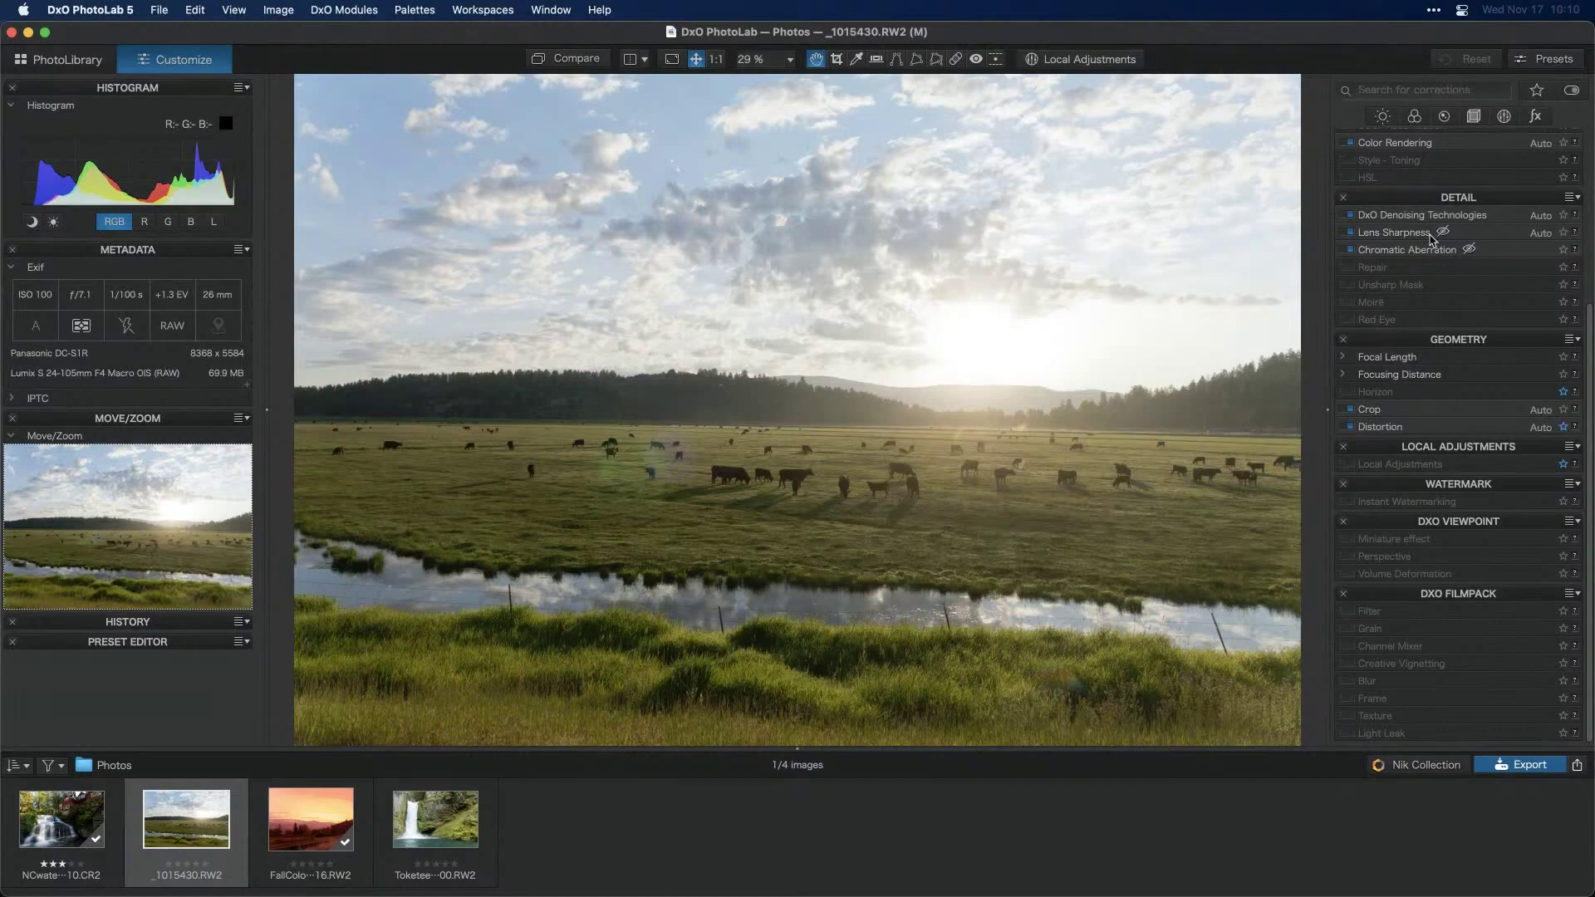
Filter the corrections to favourites, examine which adjustments they include, and restore the complete list
scroll(1431, 239, "up", 1)
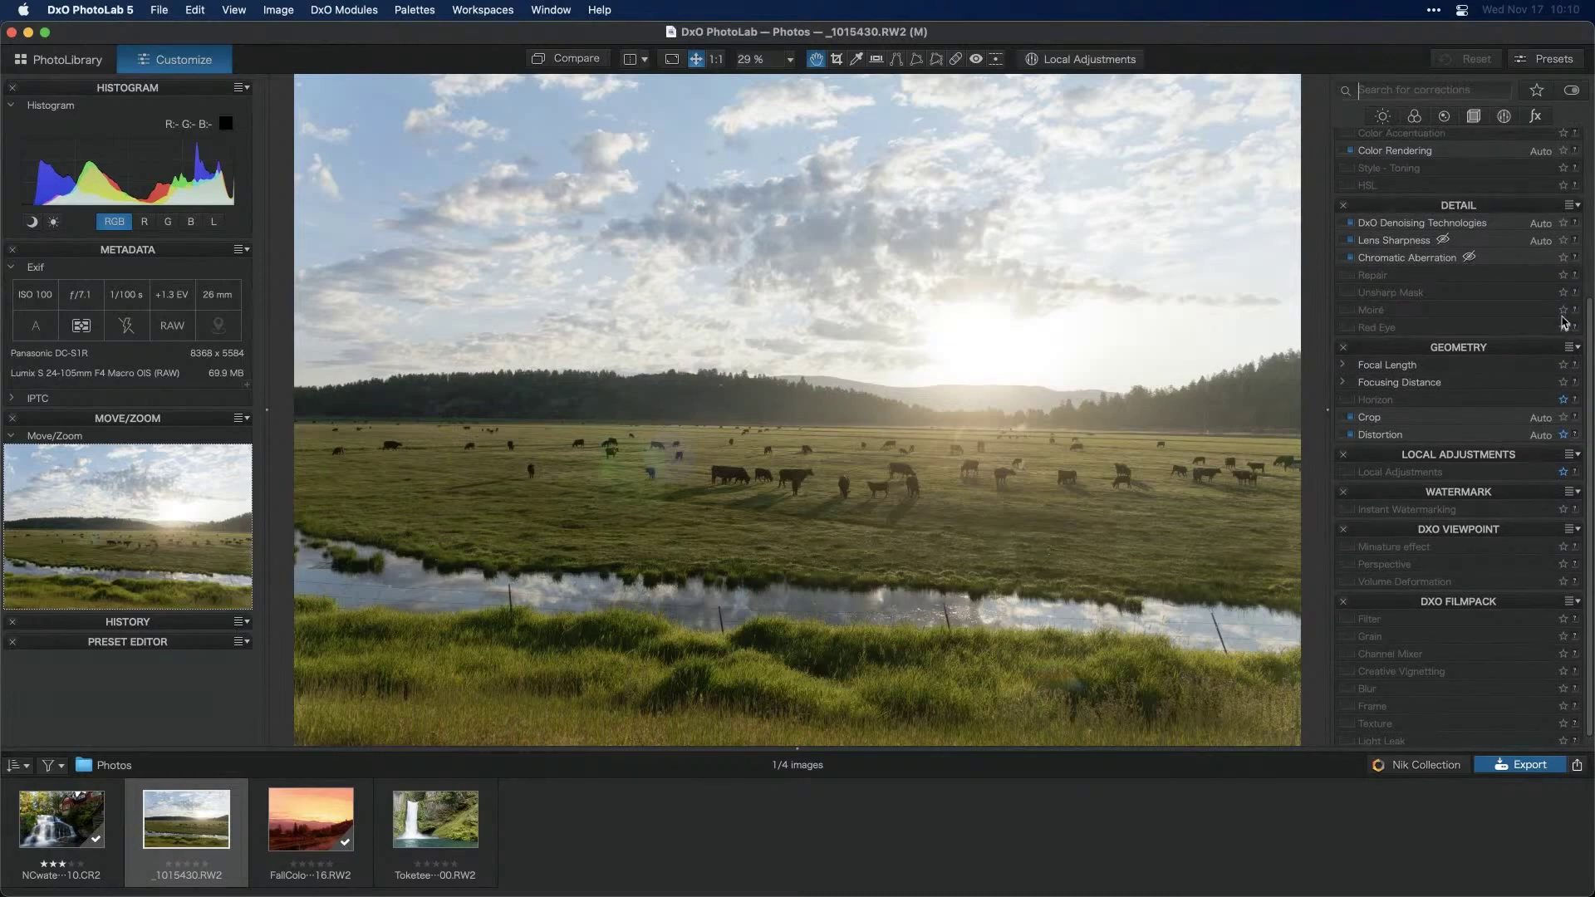
left_click(1538, 92)
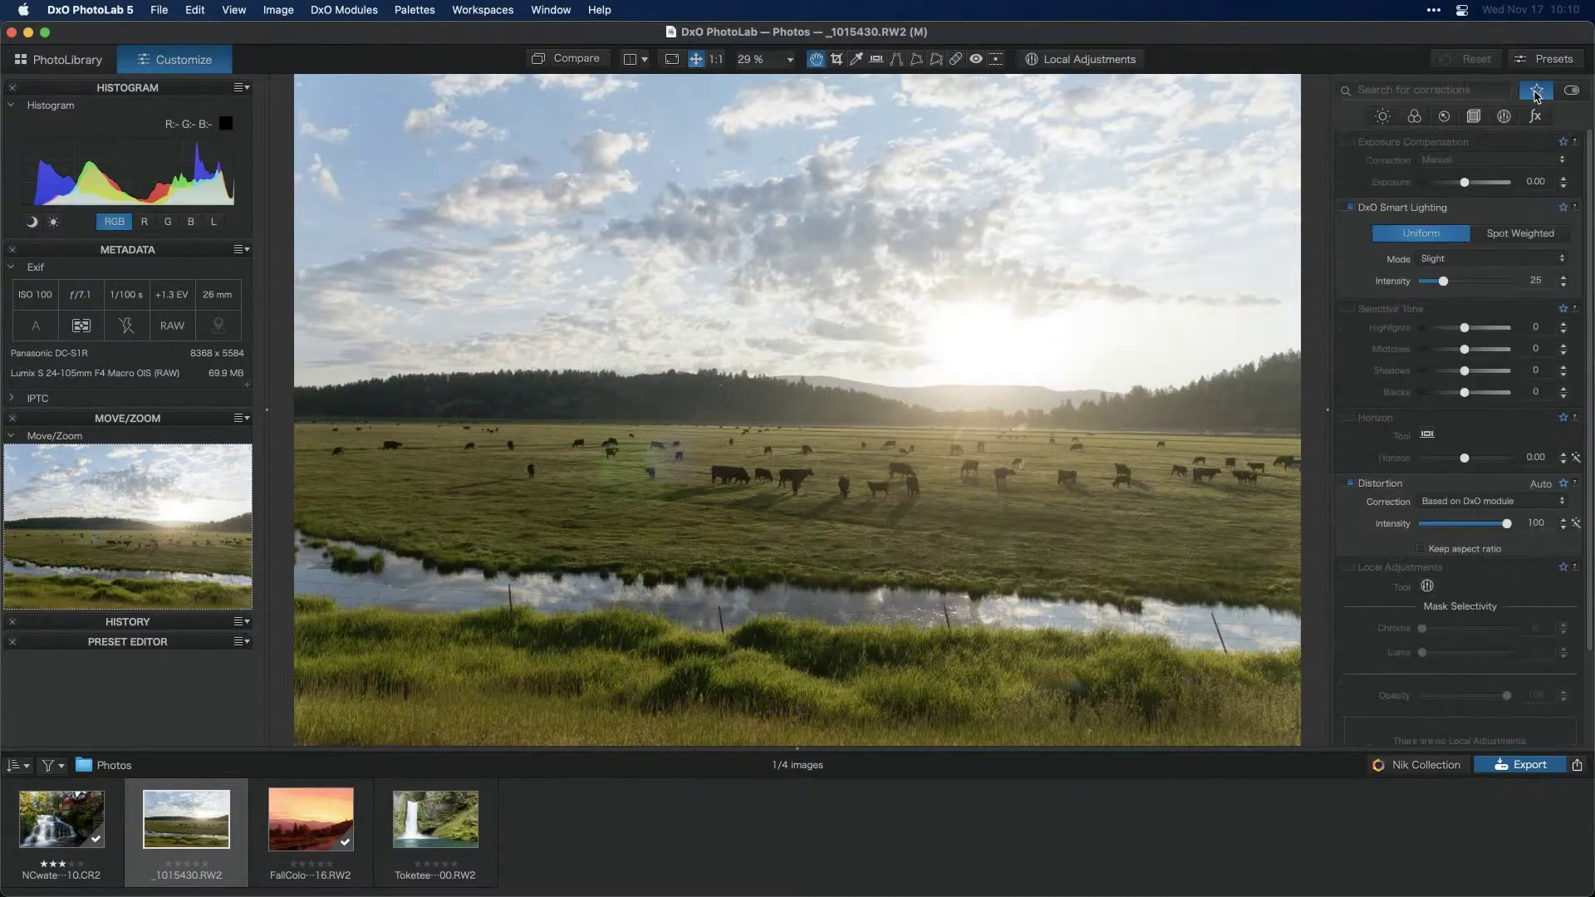
left_click_drag(1590, 248, 1581, 371)
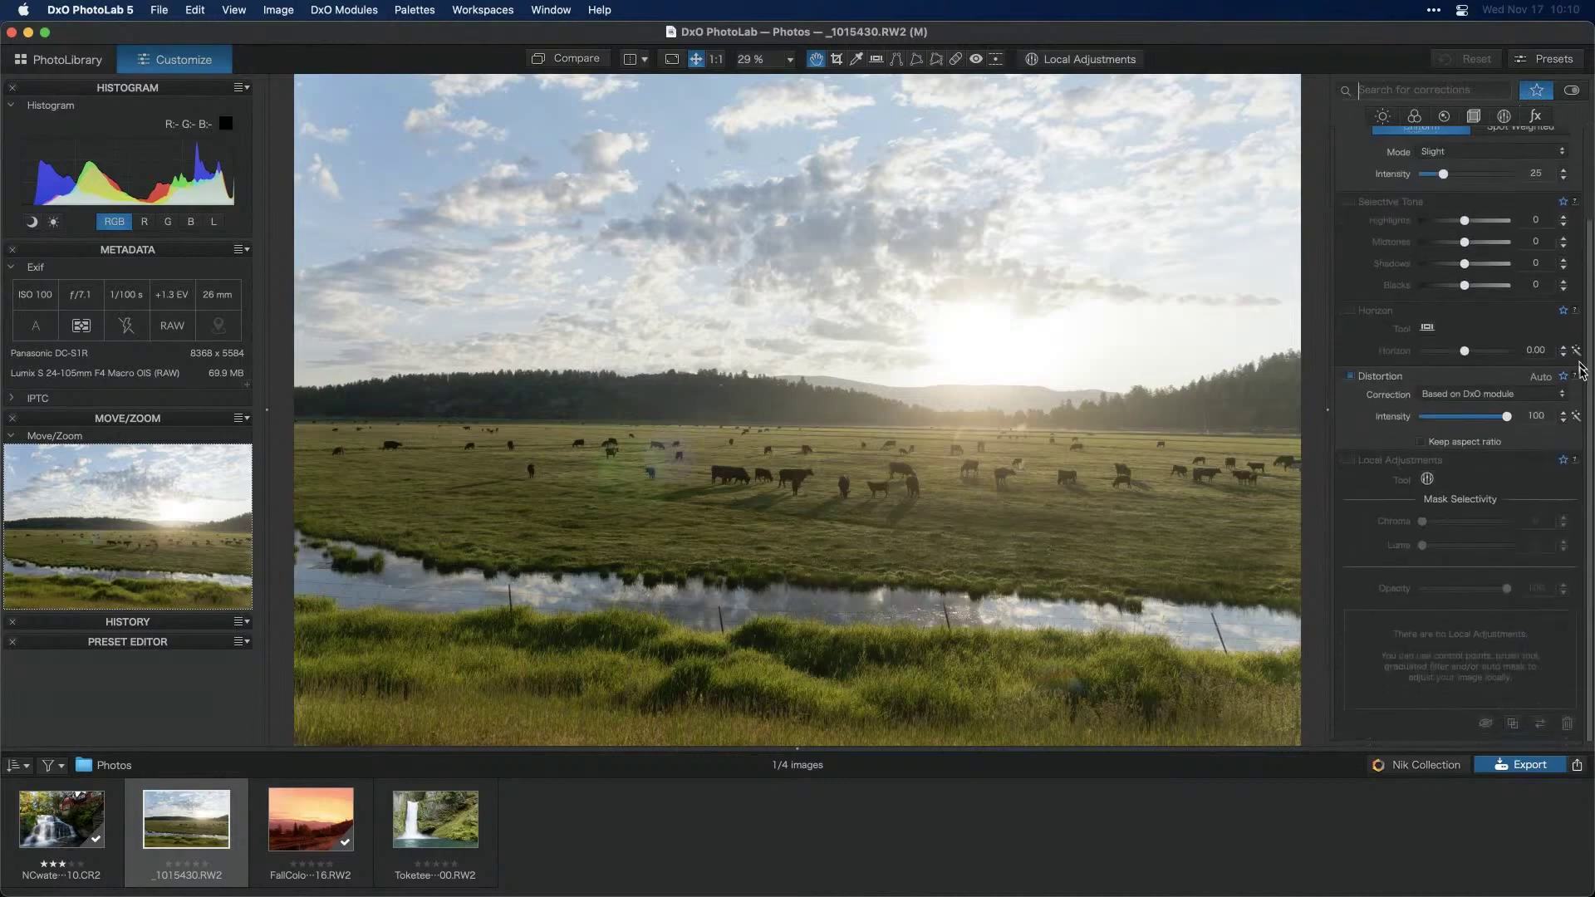
scroll(1583, 436, "up", 3)
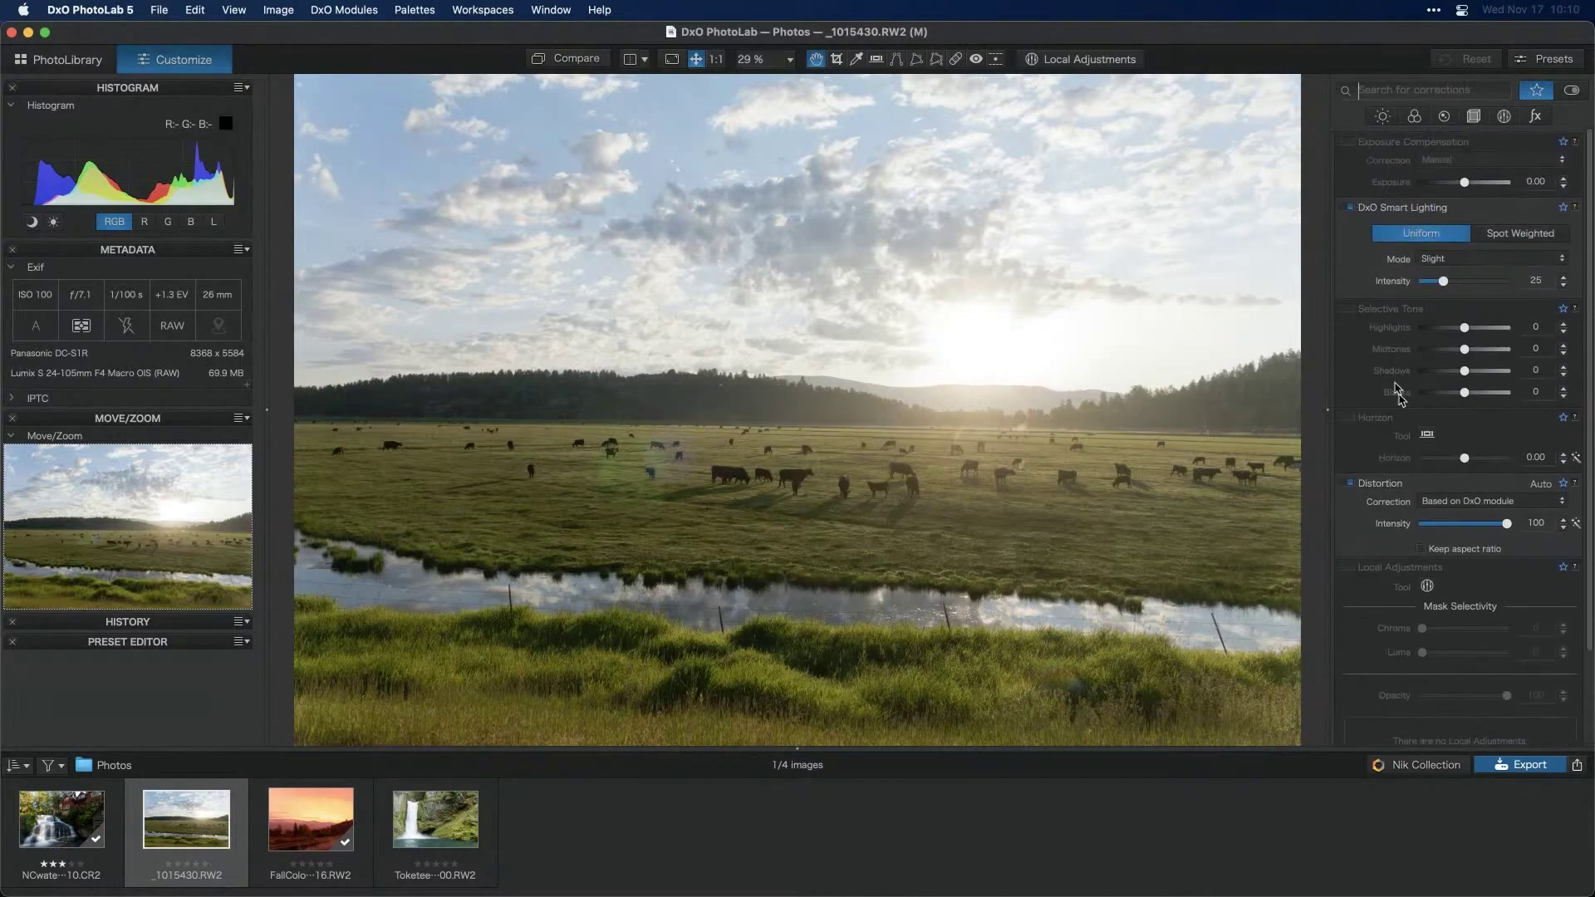
left_click(1538, 91)
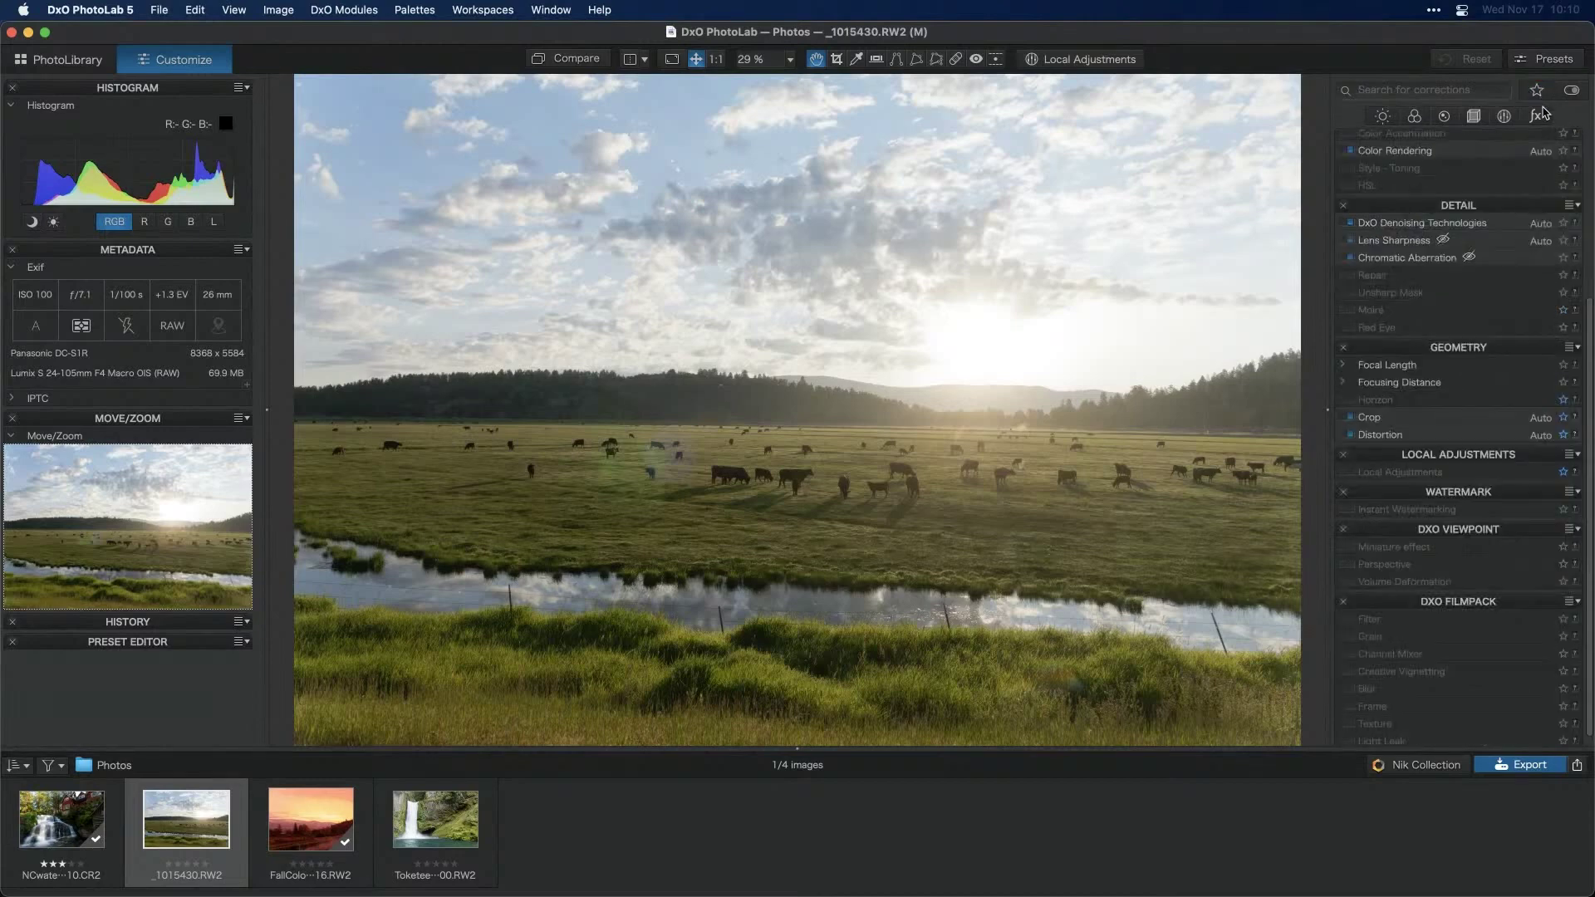
Look over the complete list of corrections and limit it to the favourites
scroll(1407, 295, "up", 4)
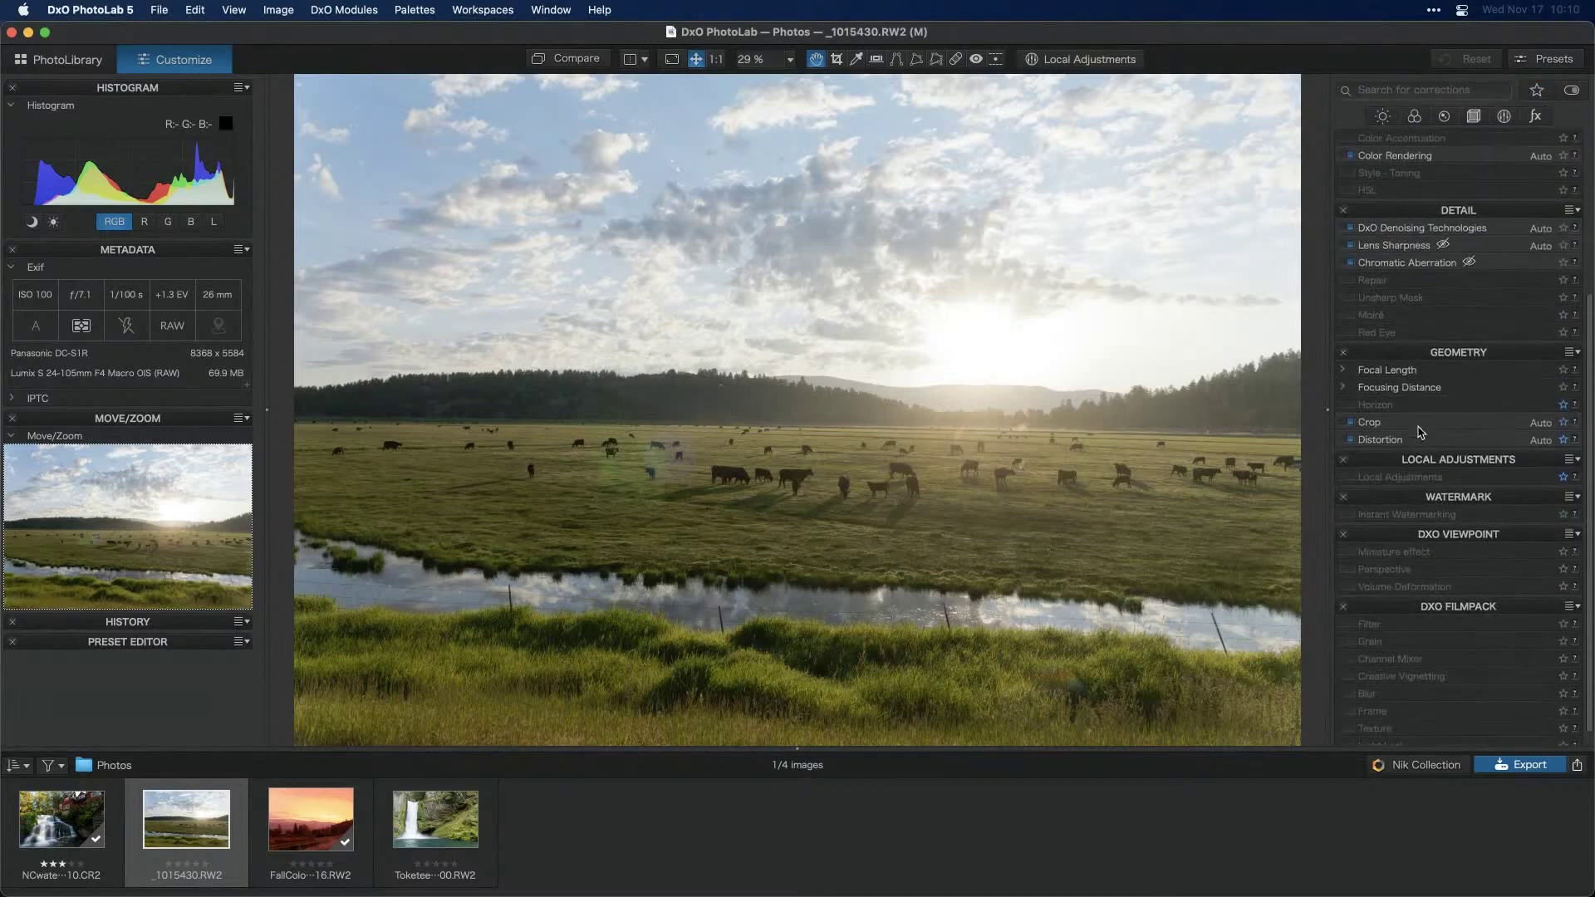
scroll(1410, 287, "up", 2)
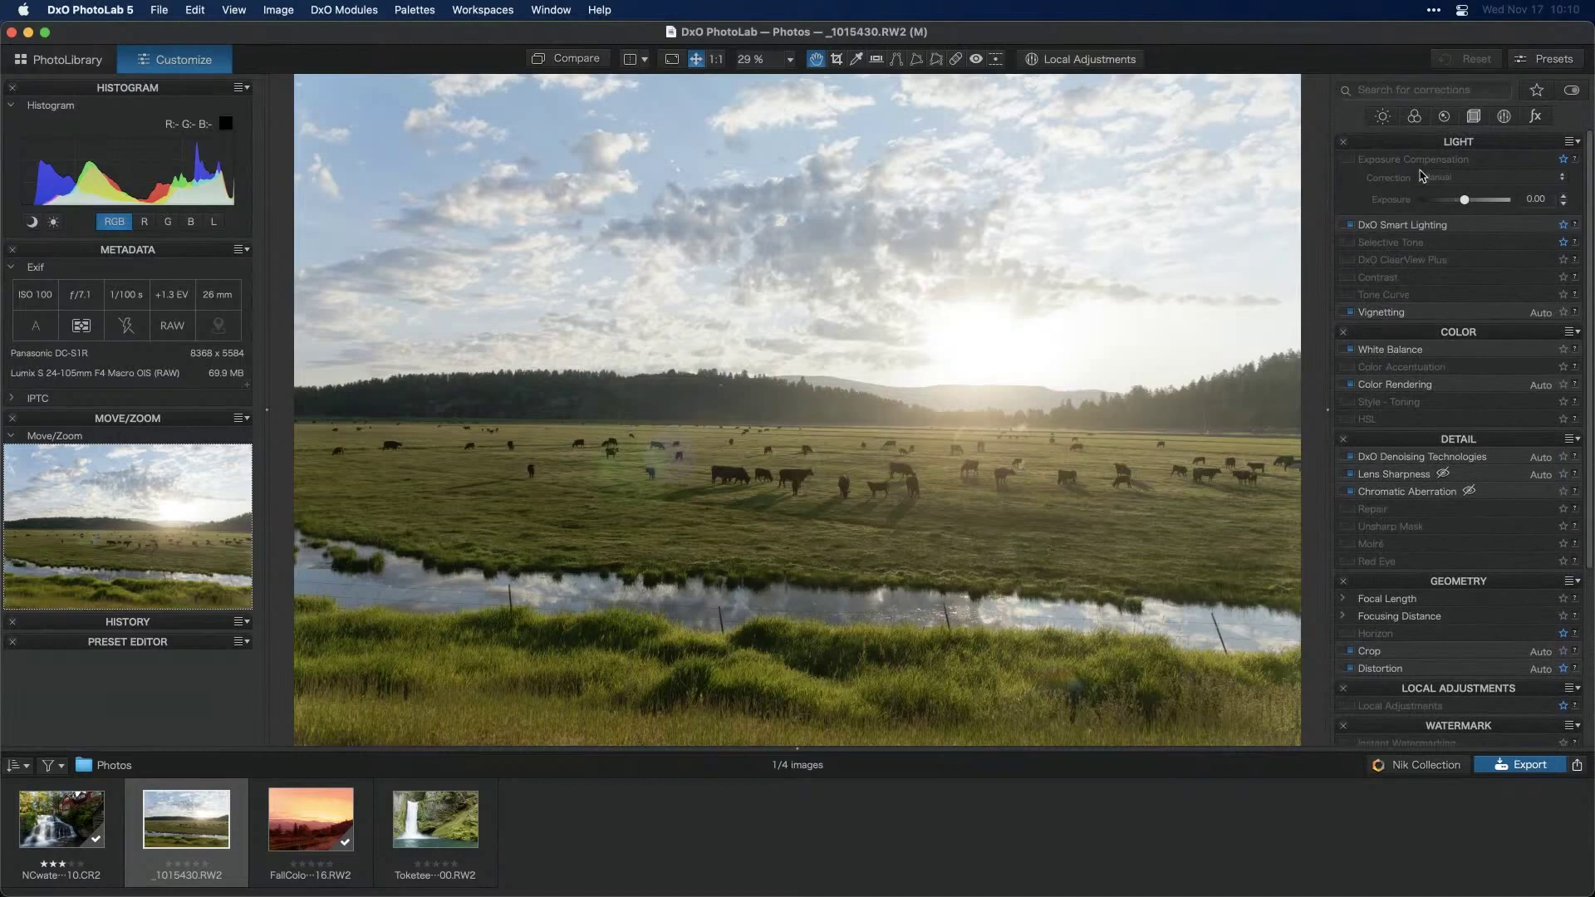
scroll(1456, 252, "down", 1)
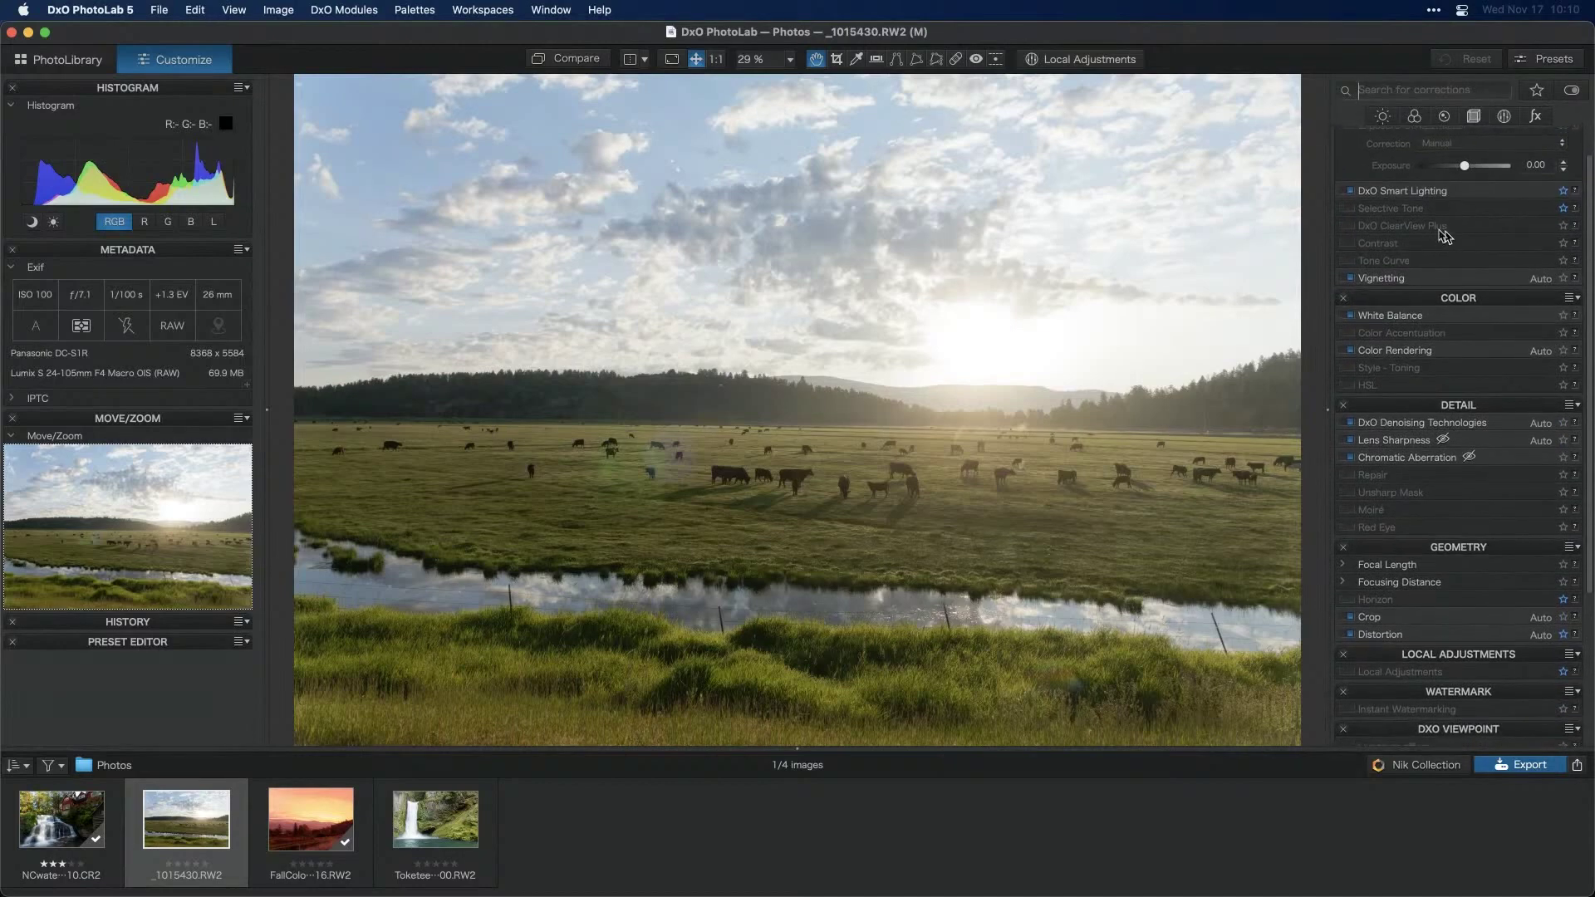
scroll(1429, 225, "up", 1)
scroll(1462, 191, "down", 1)
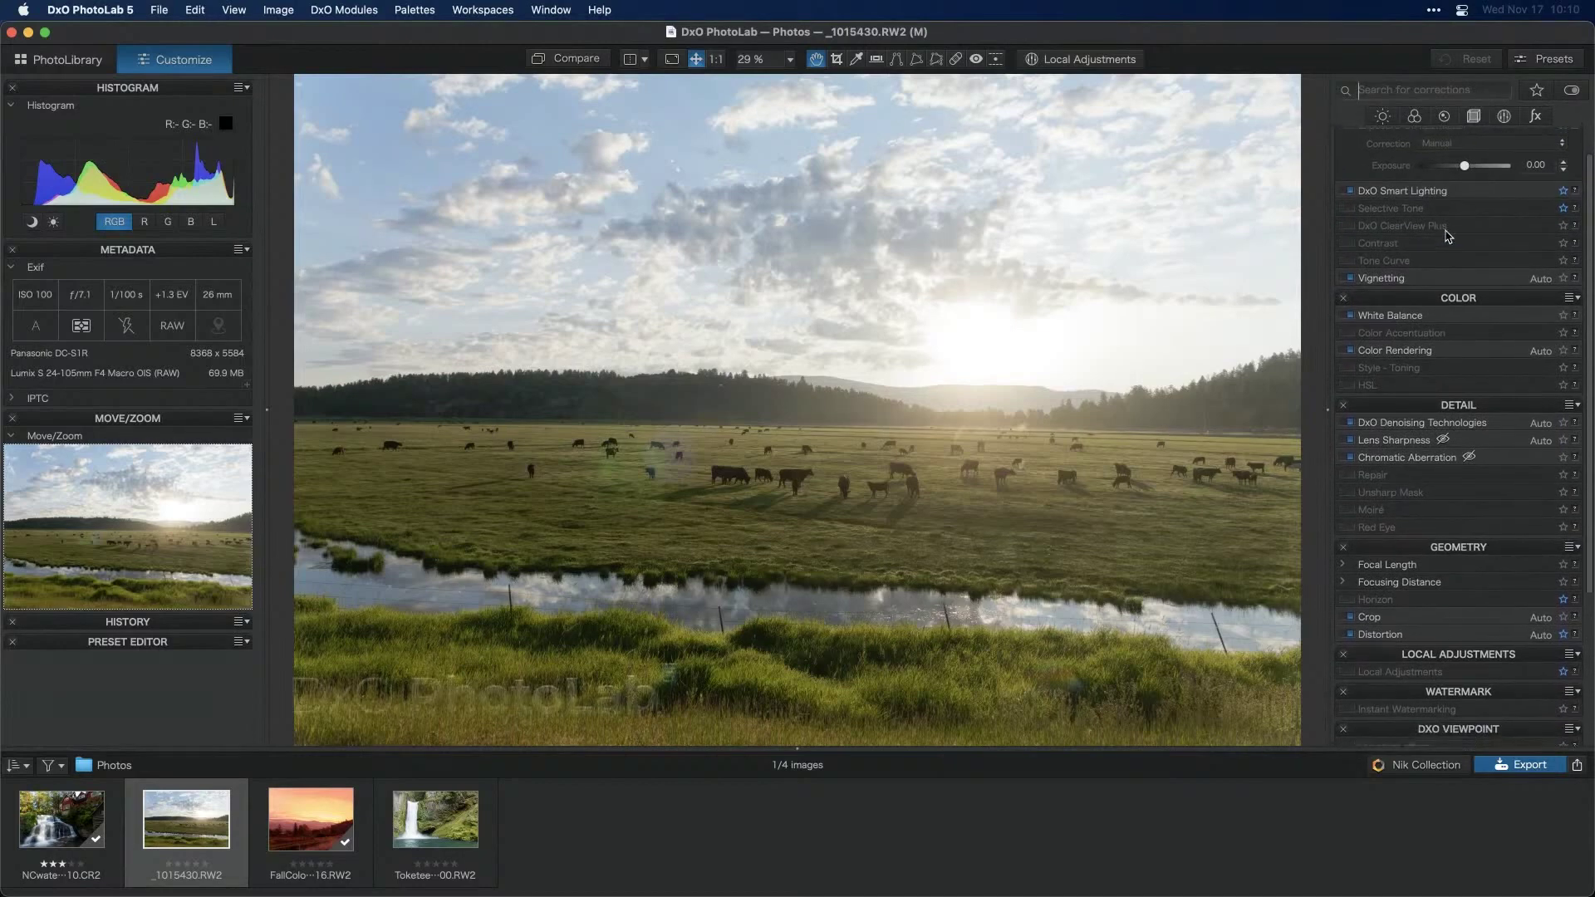
left_click(1537, 90)
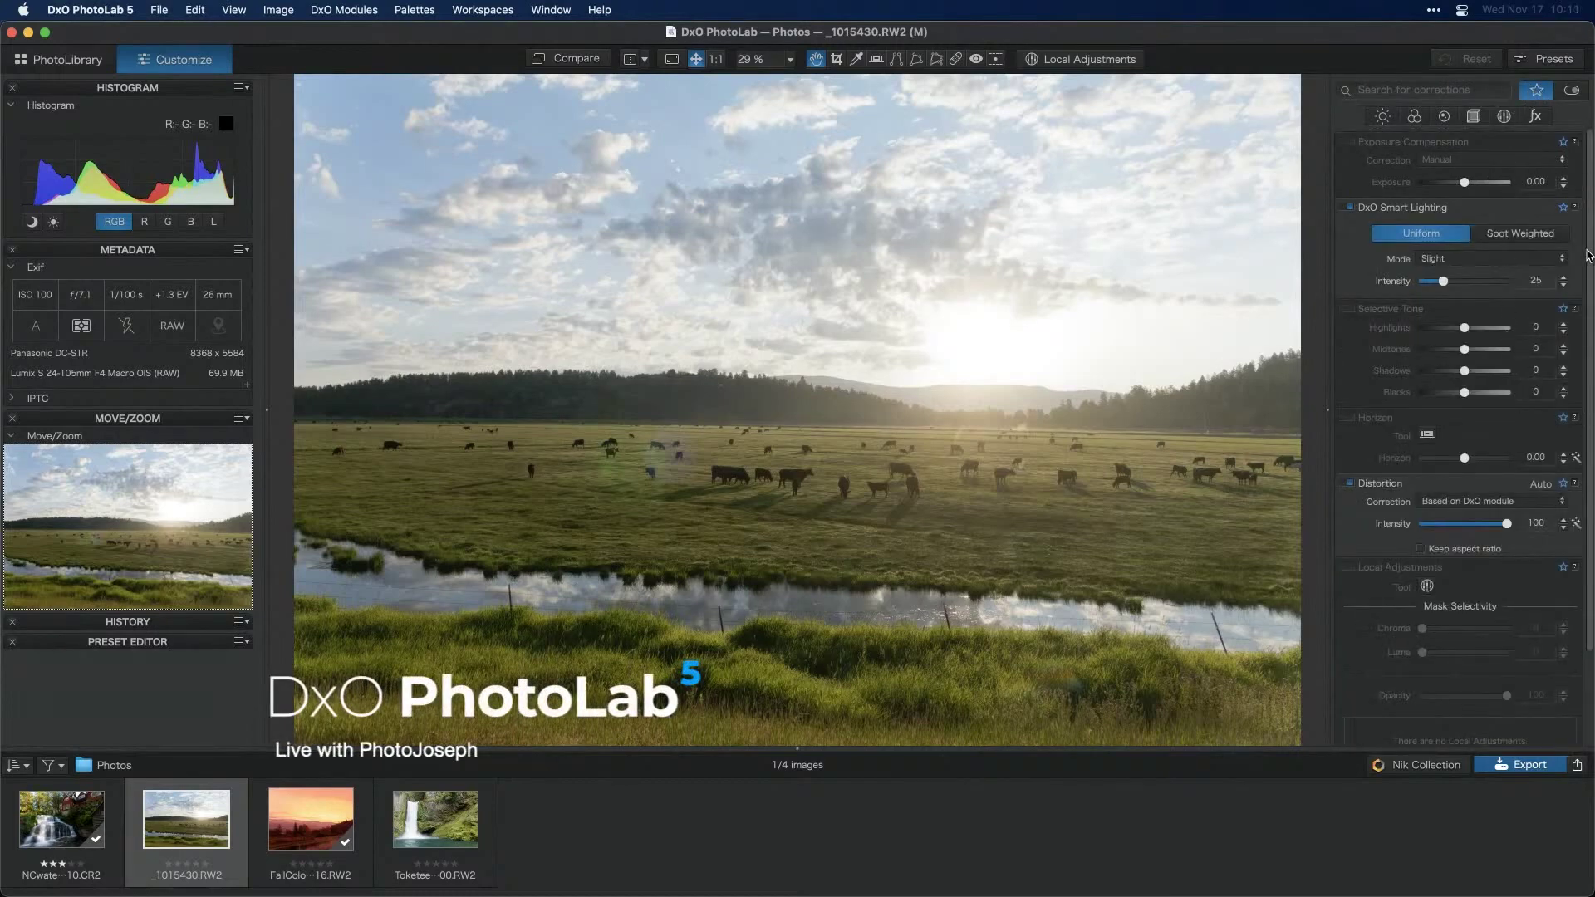
Compare the photo with Distortion intensity at 0 and return the intensity to 100
scroll(1587, 266, "down", 3)
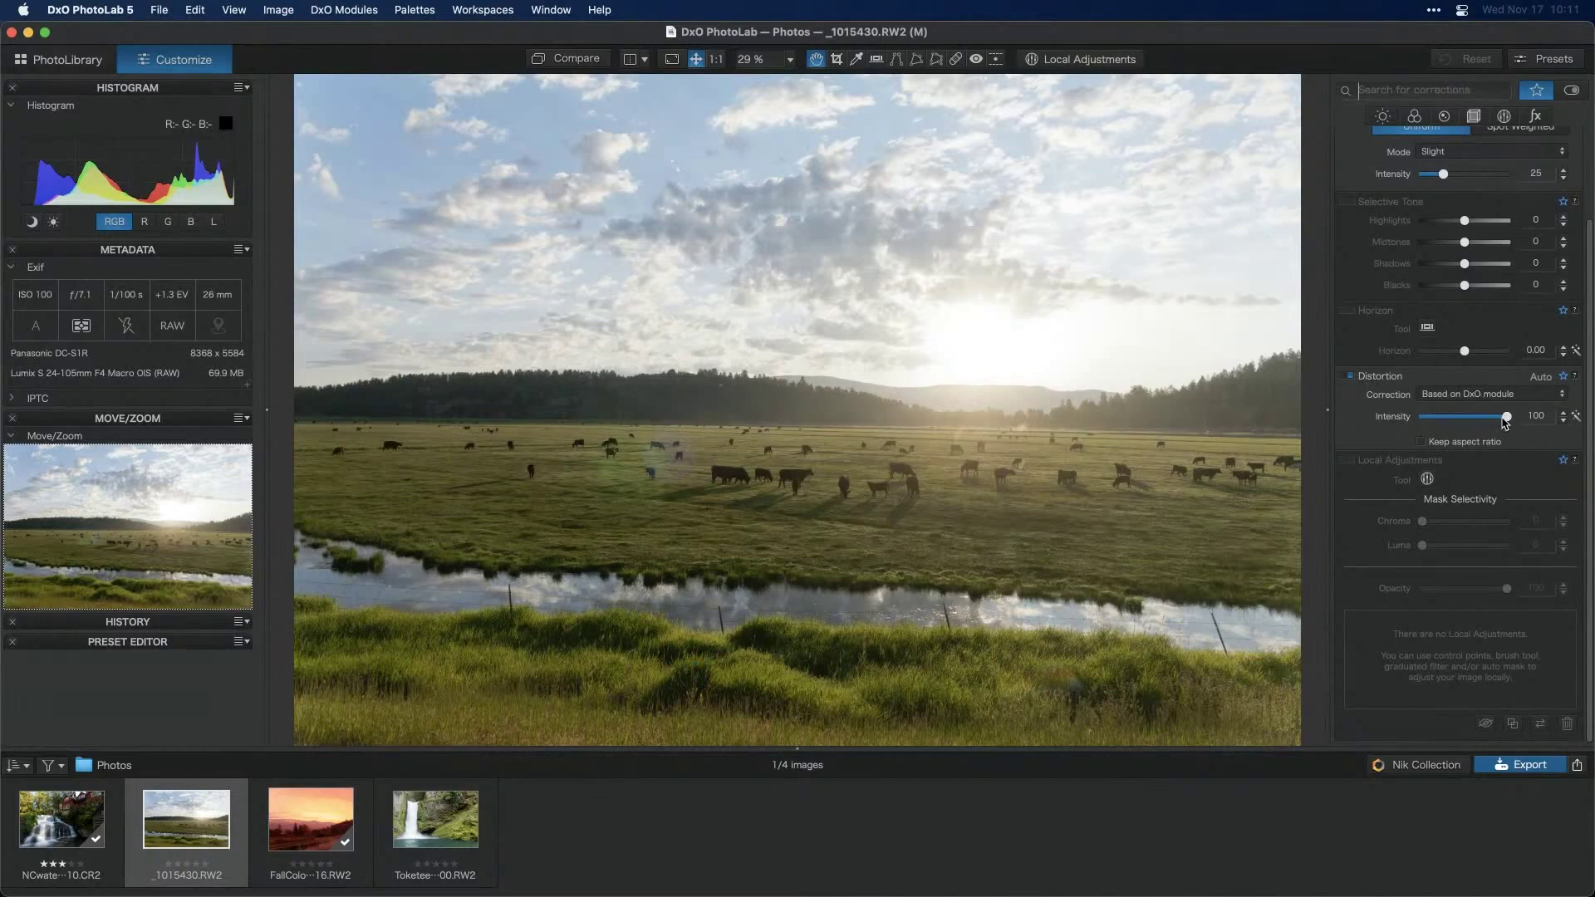
left_click_drag(1509, 422, 1357, 424)
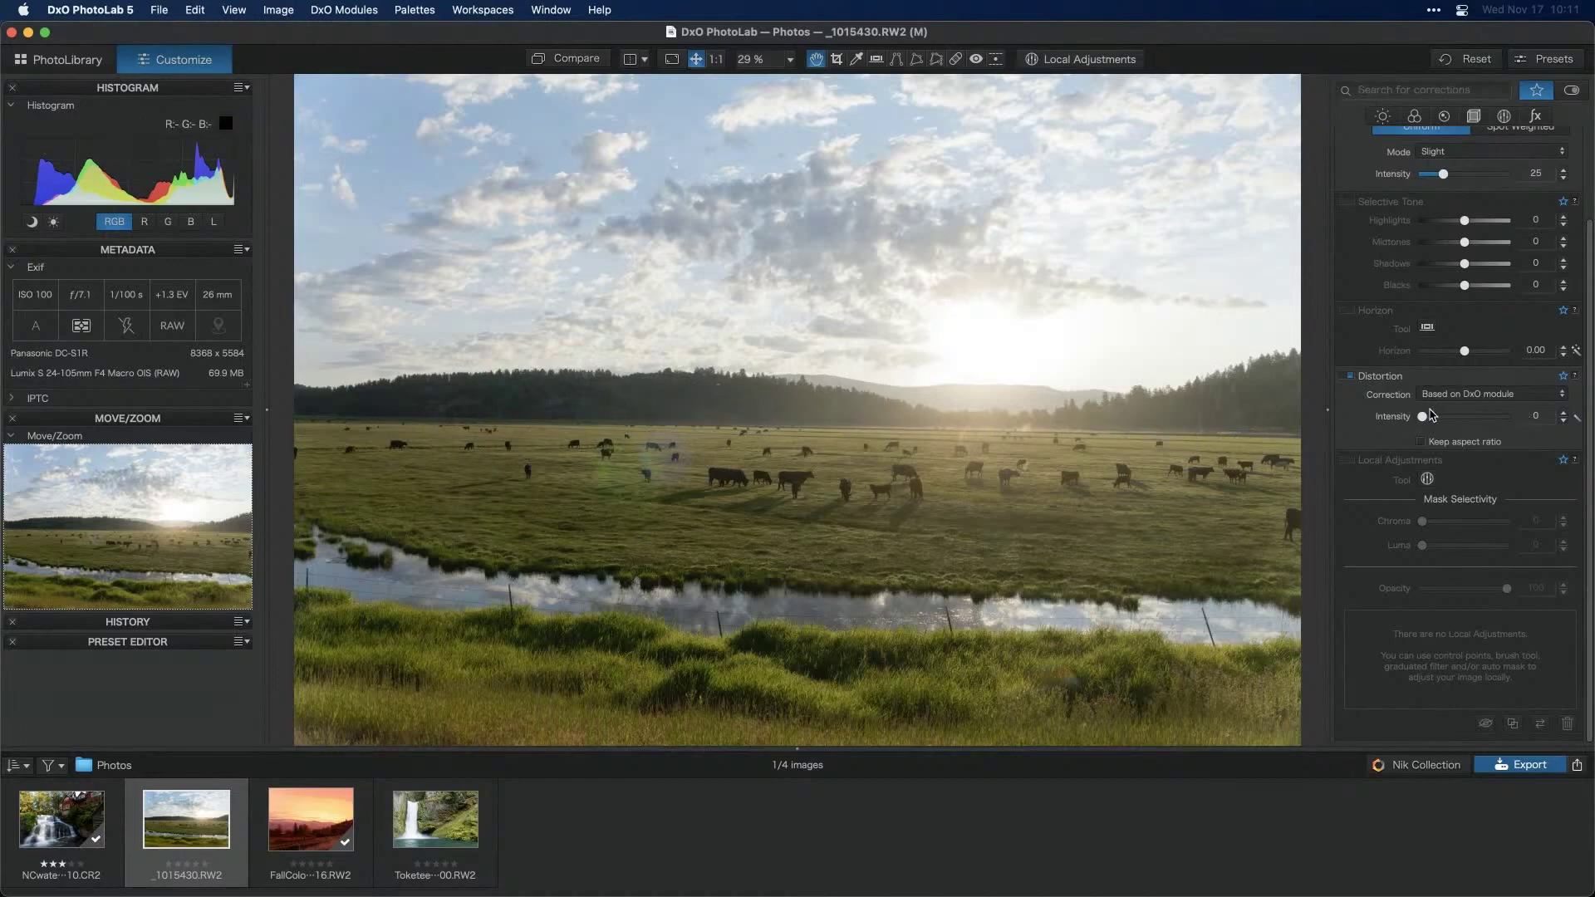
mouse_move(1424, 416)
left_mouse_down()
mouse_move(1522, 415)
mouse_move(1419, 420)
left_mouse_up()
left_click_drag(1423, 417, 1513, 423)
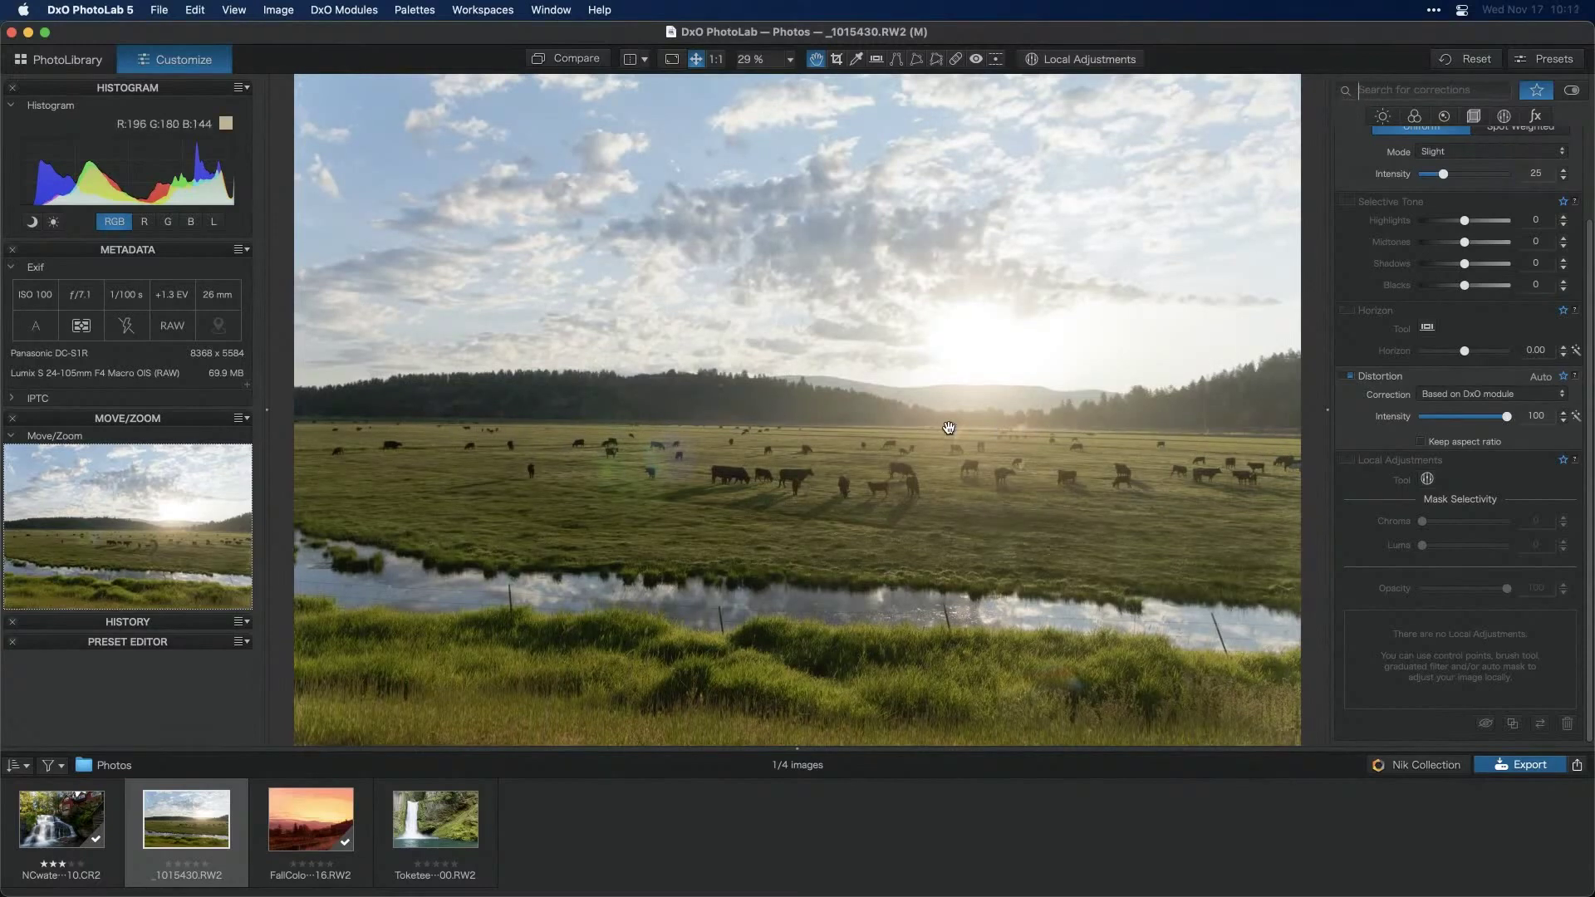
Straighten the photo by about -0.78 with the Horizon line along the field's far edge, and set Distortion intensity to 0
left_click(878, 63)
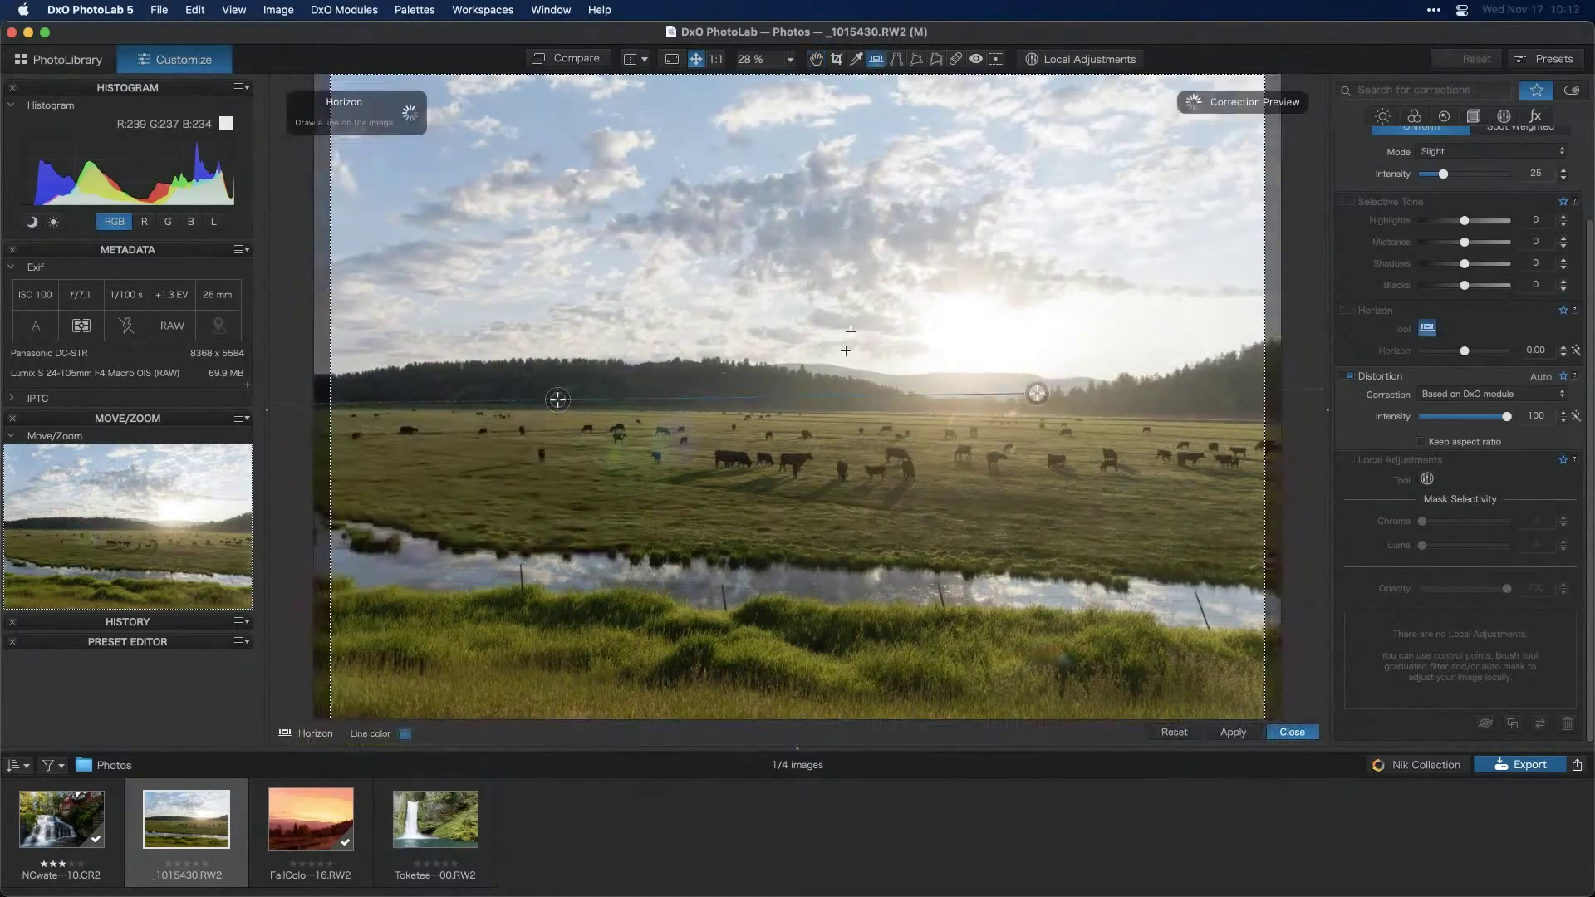
left_click_drag(561, 392, 520, 409)
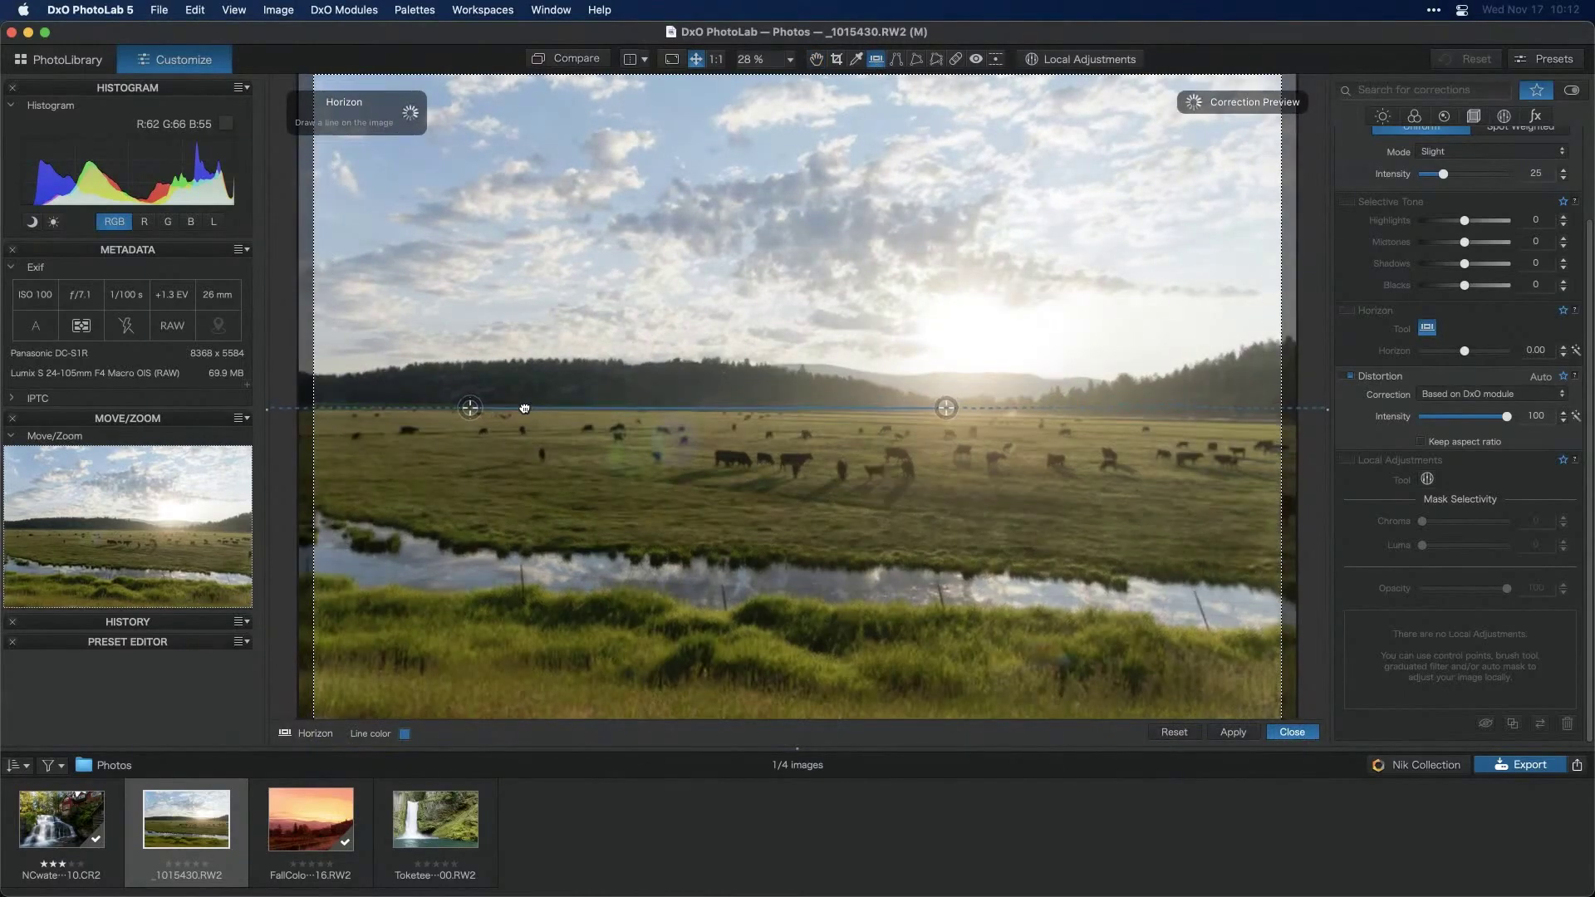
left_click_drag(945, 409, 1230, 416)
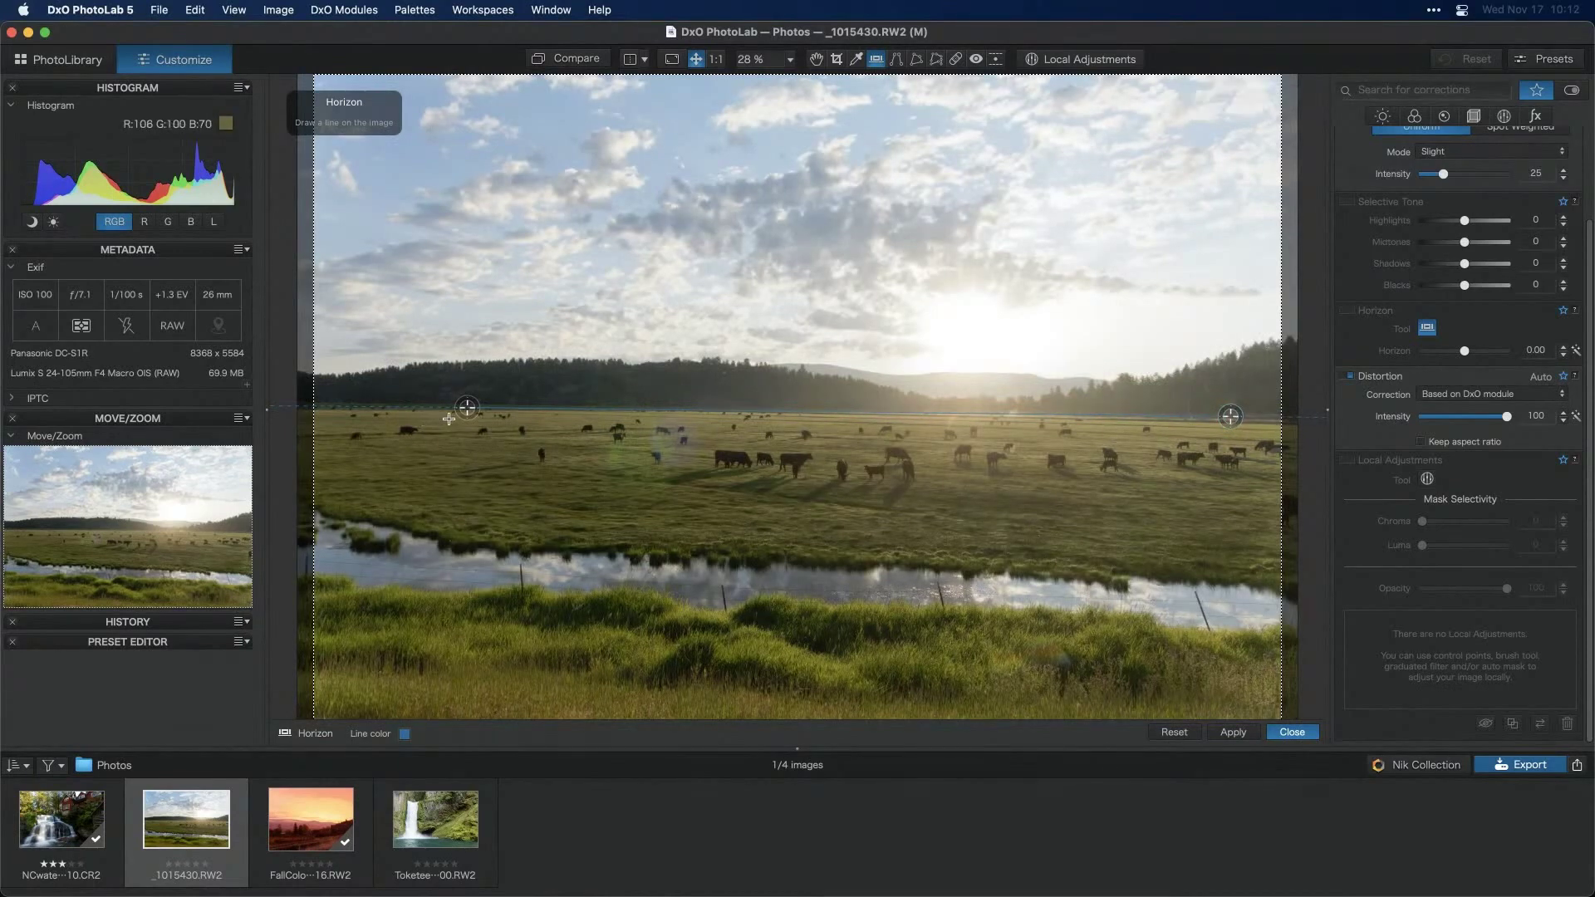
left_click_drag(467, 407, 422, 403)
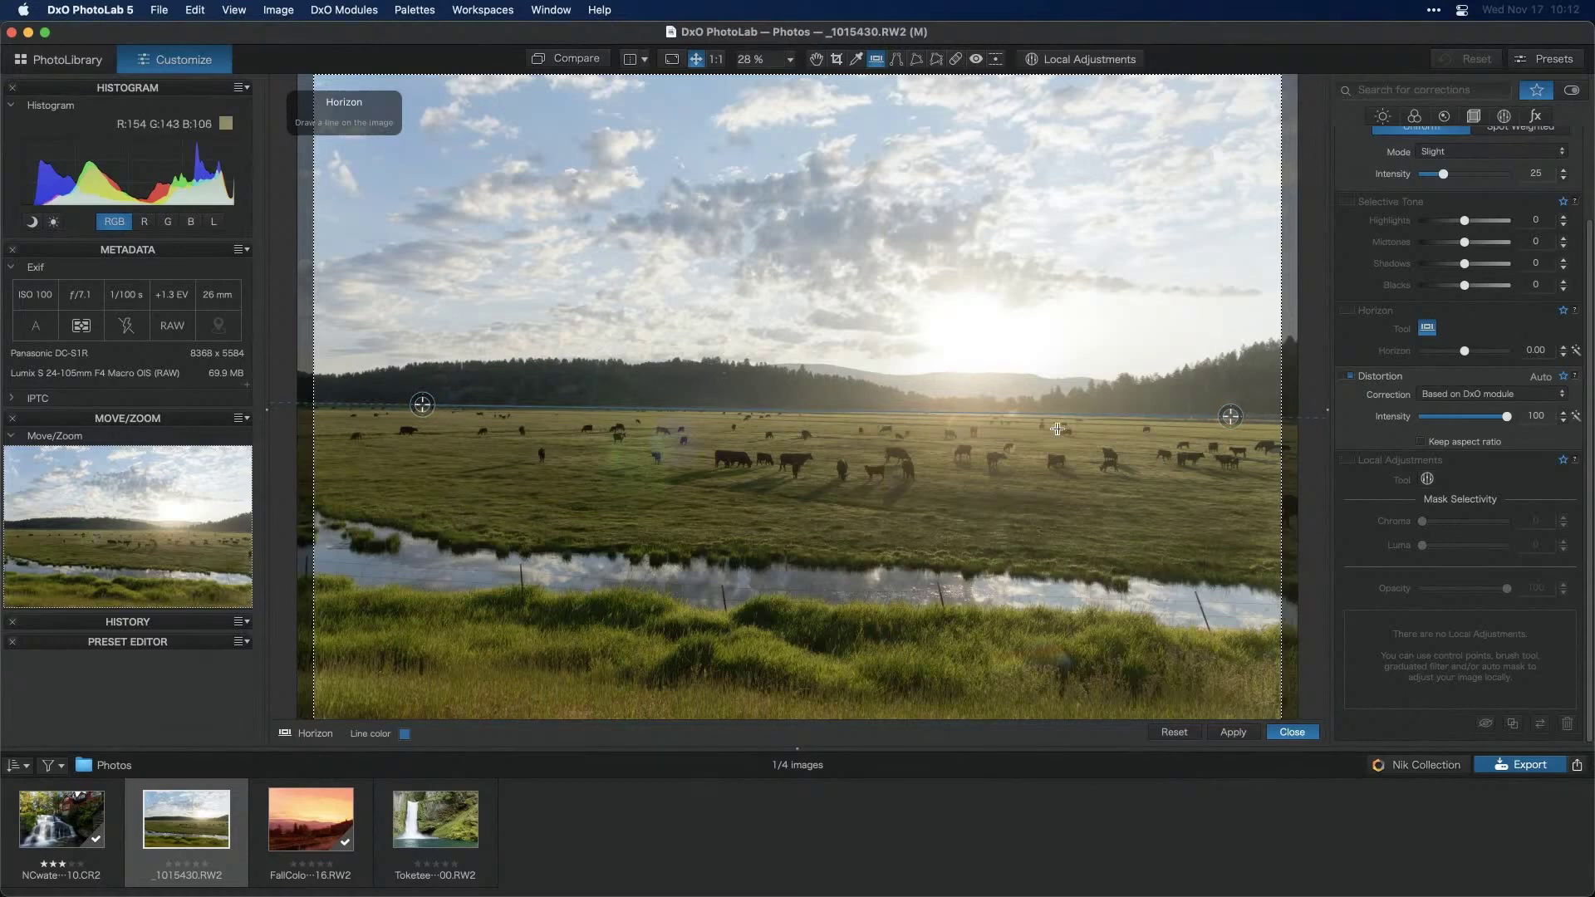
left_click_drag(1230, 417, 1240, 416)
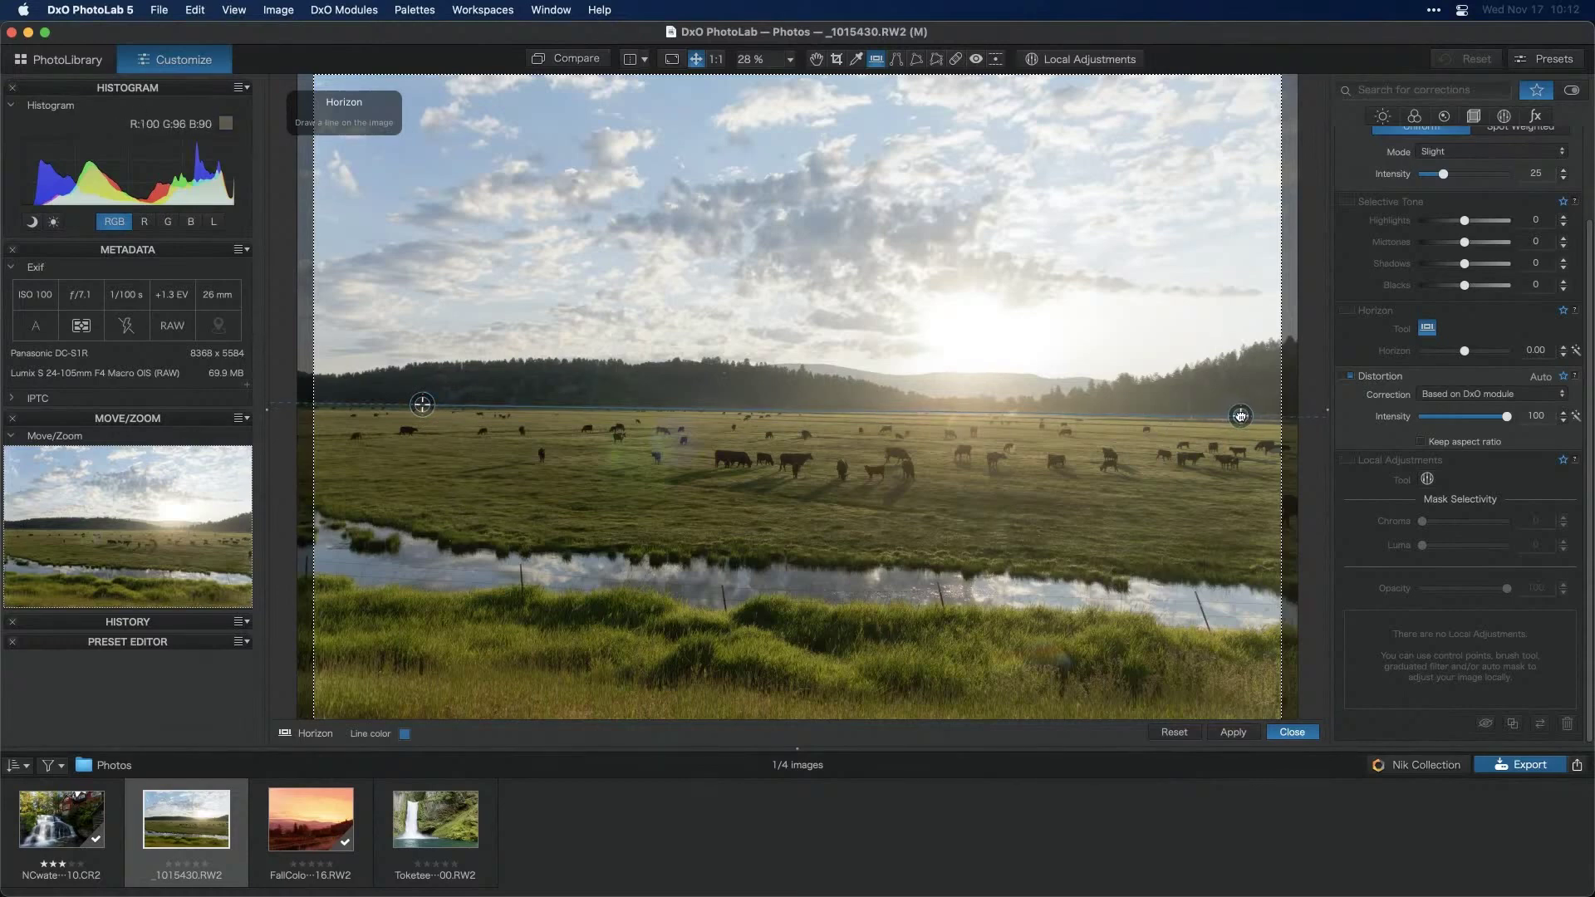
left_click(1241, 735)
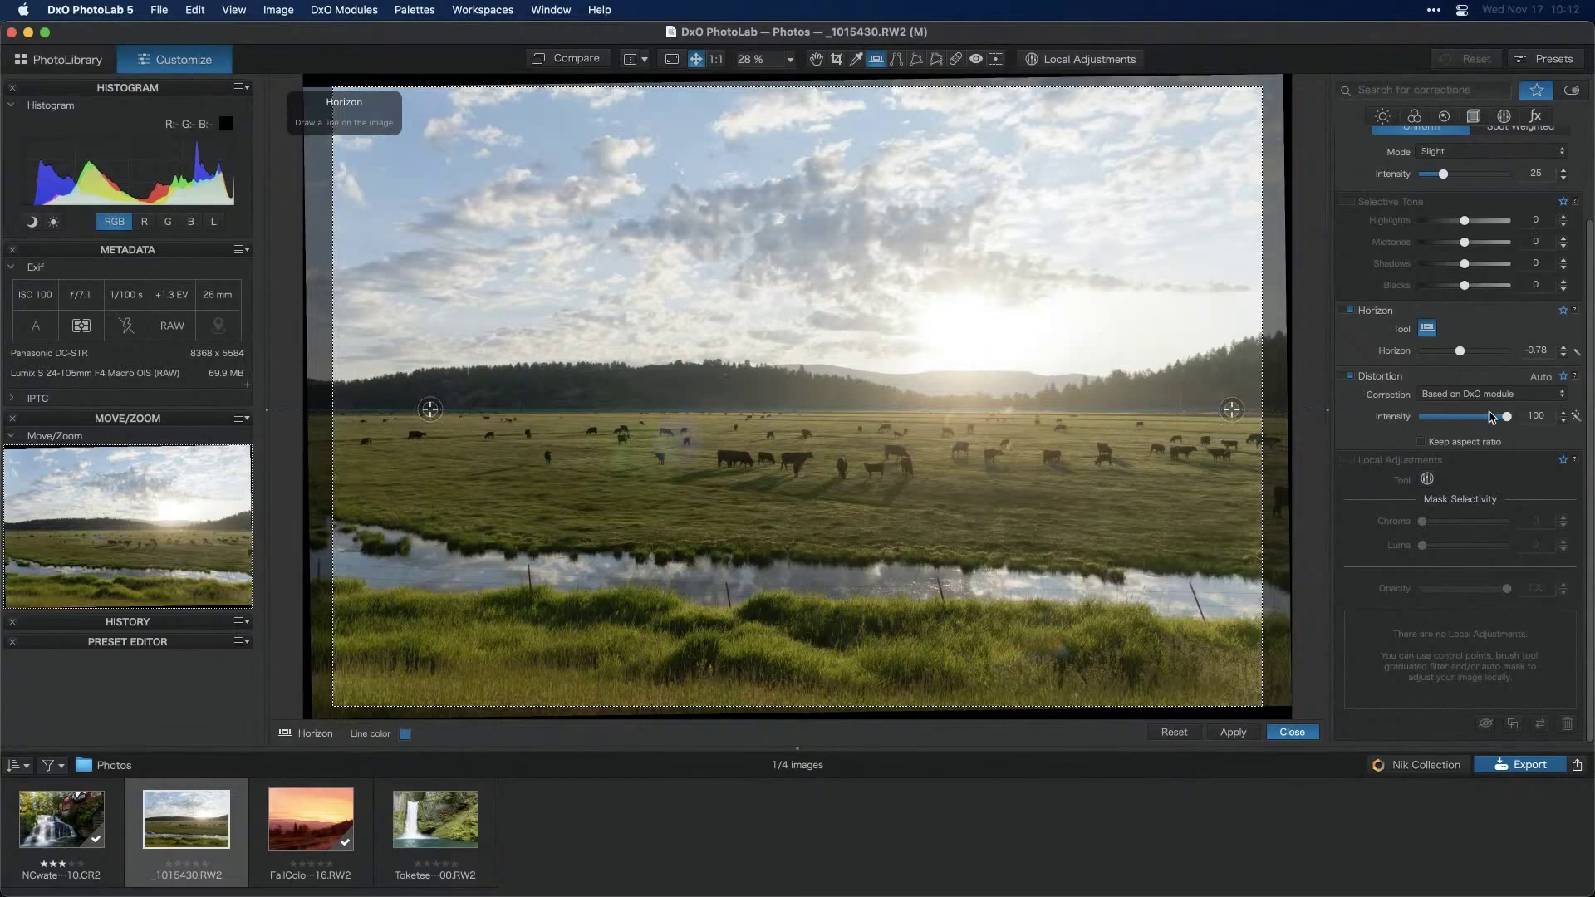
left_click_drag(1508, 419, 1379, 419)
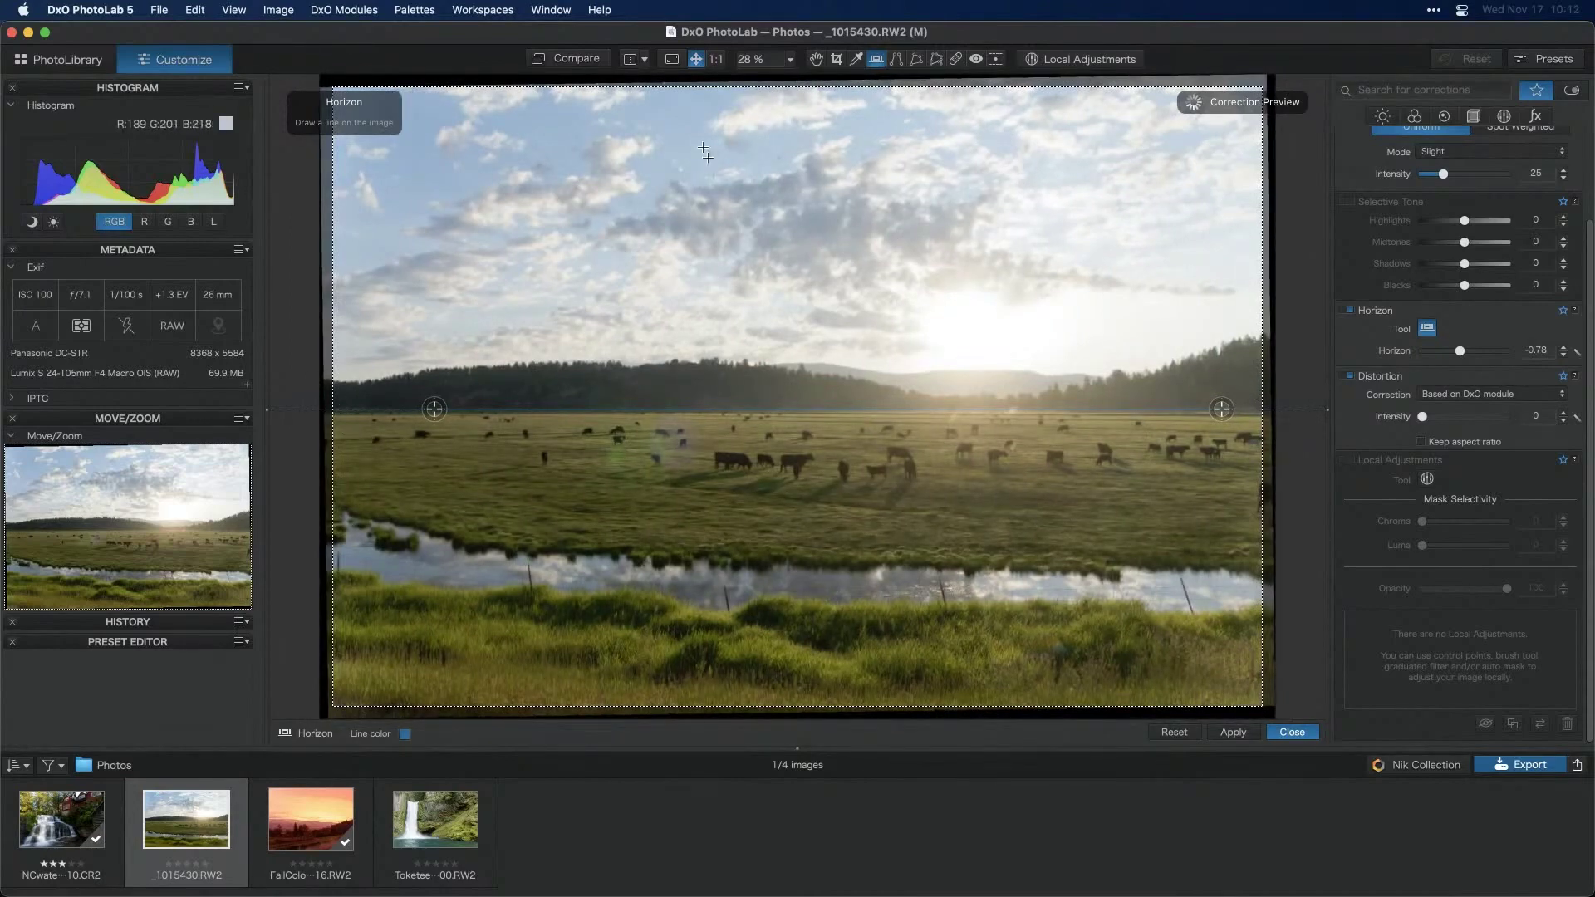
Crop the photo with the Unconstrained ratio, adjusting the frame's side and top edges to about 8258 x 5455 px
left_click(837, 59)
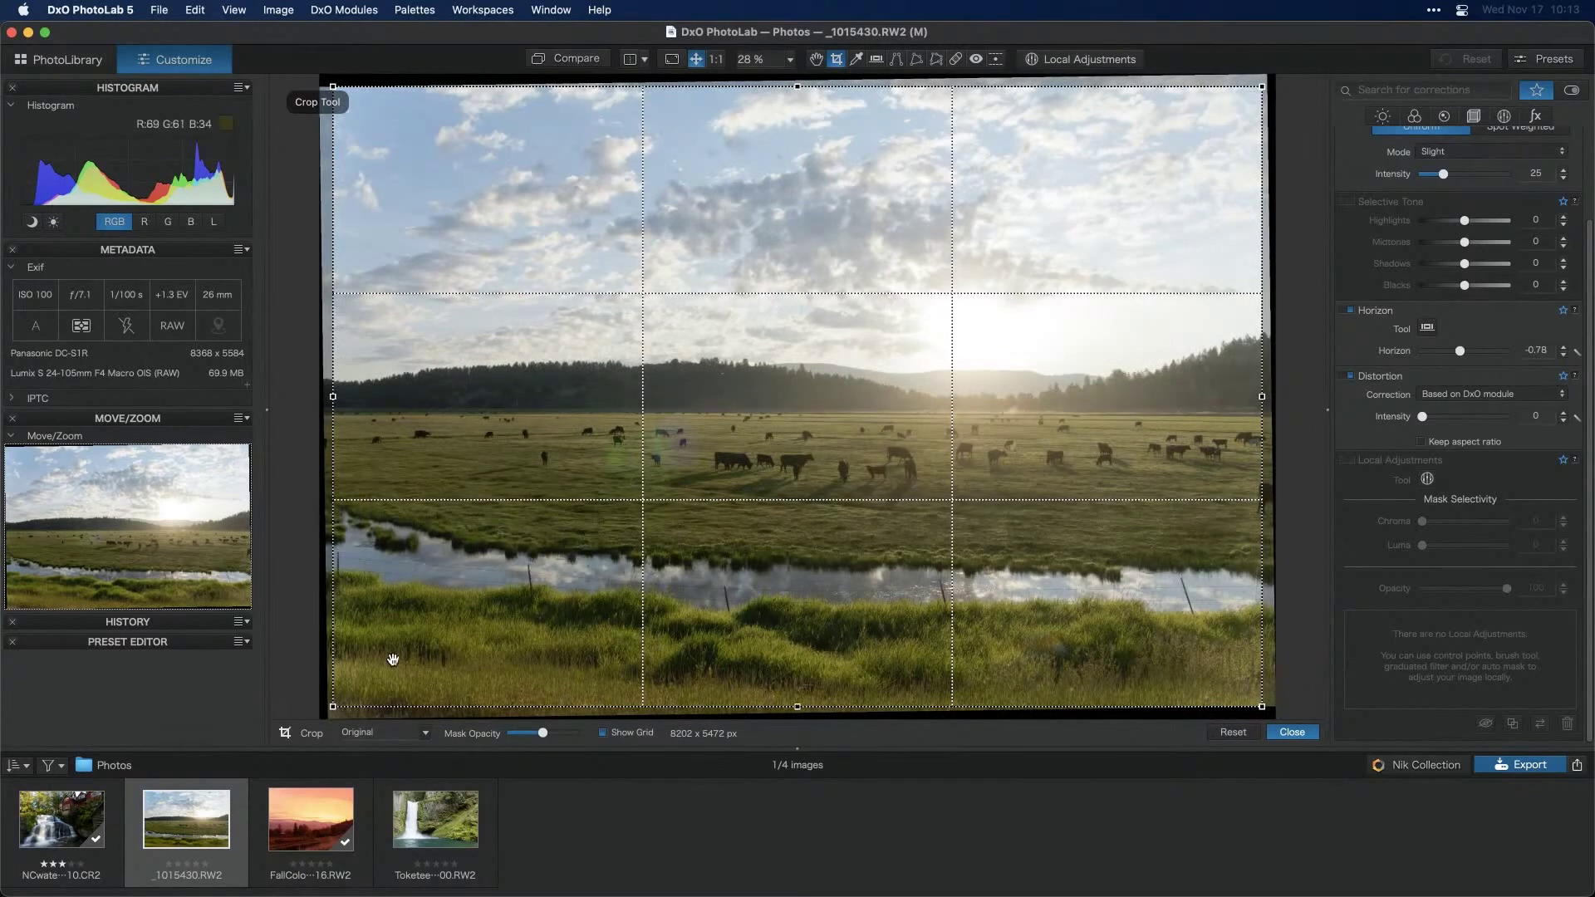
left_click(425, 732)
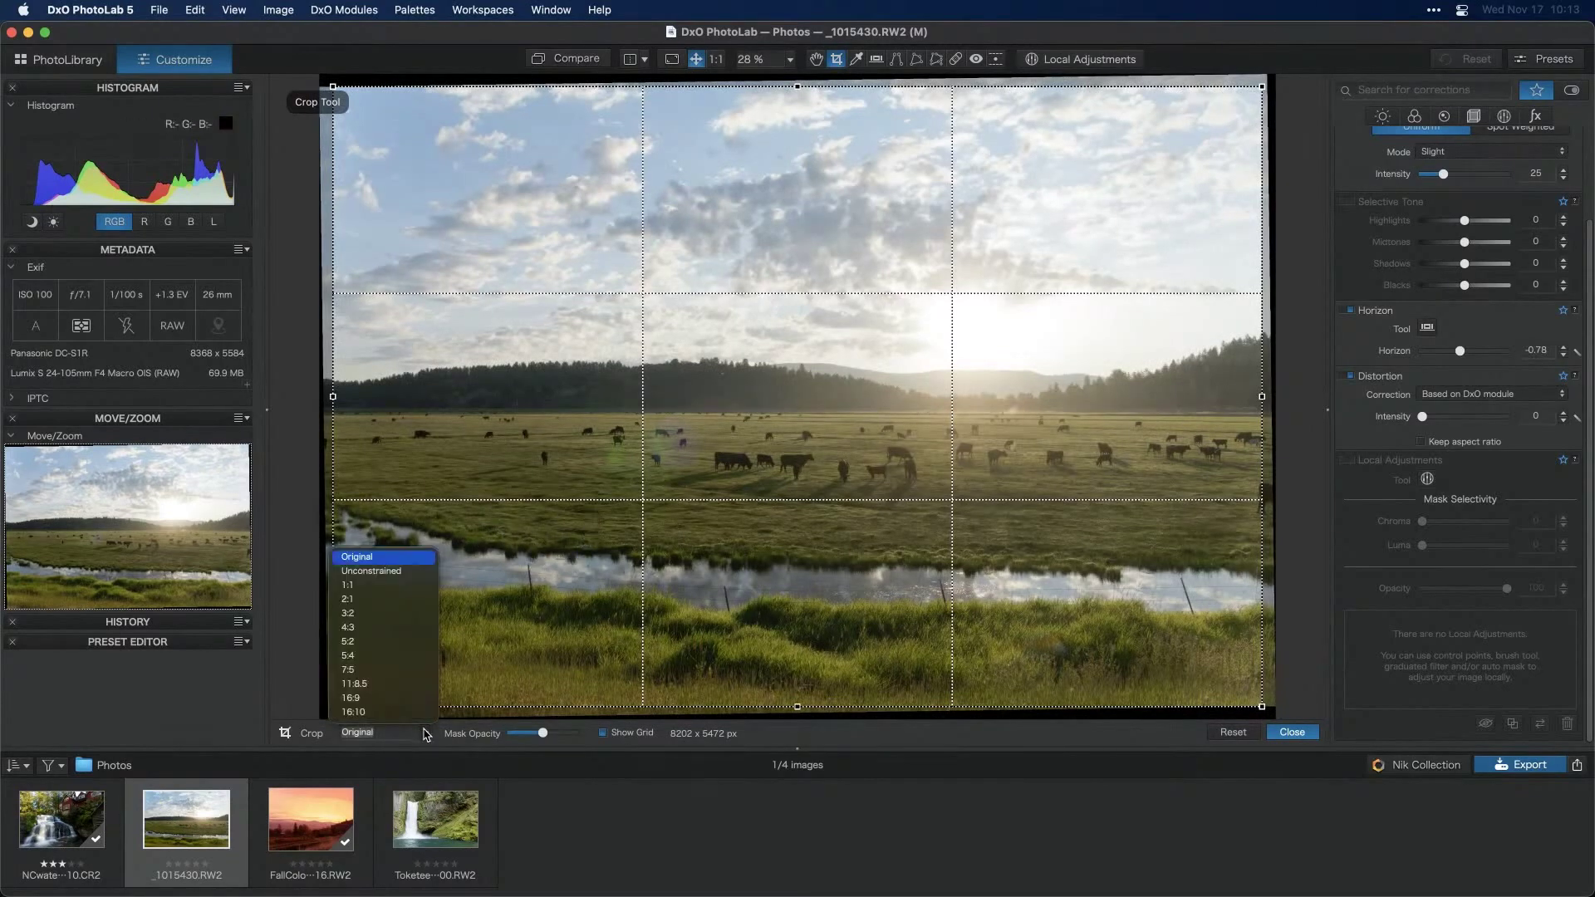
left_click(380, 575)
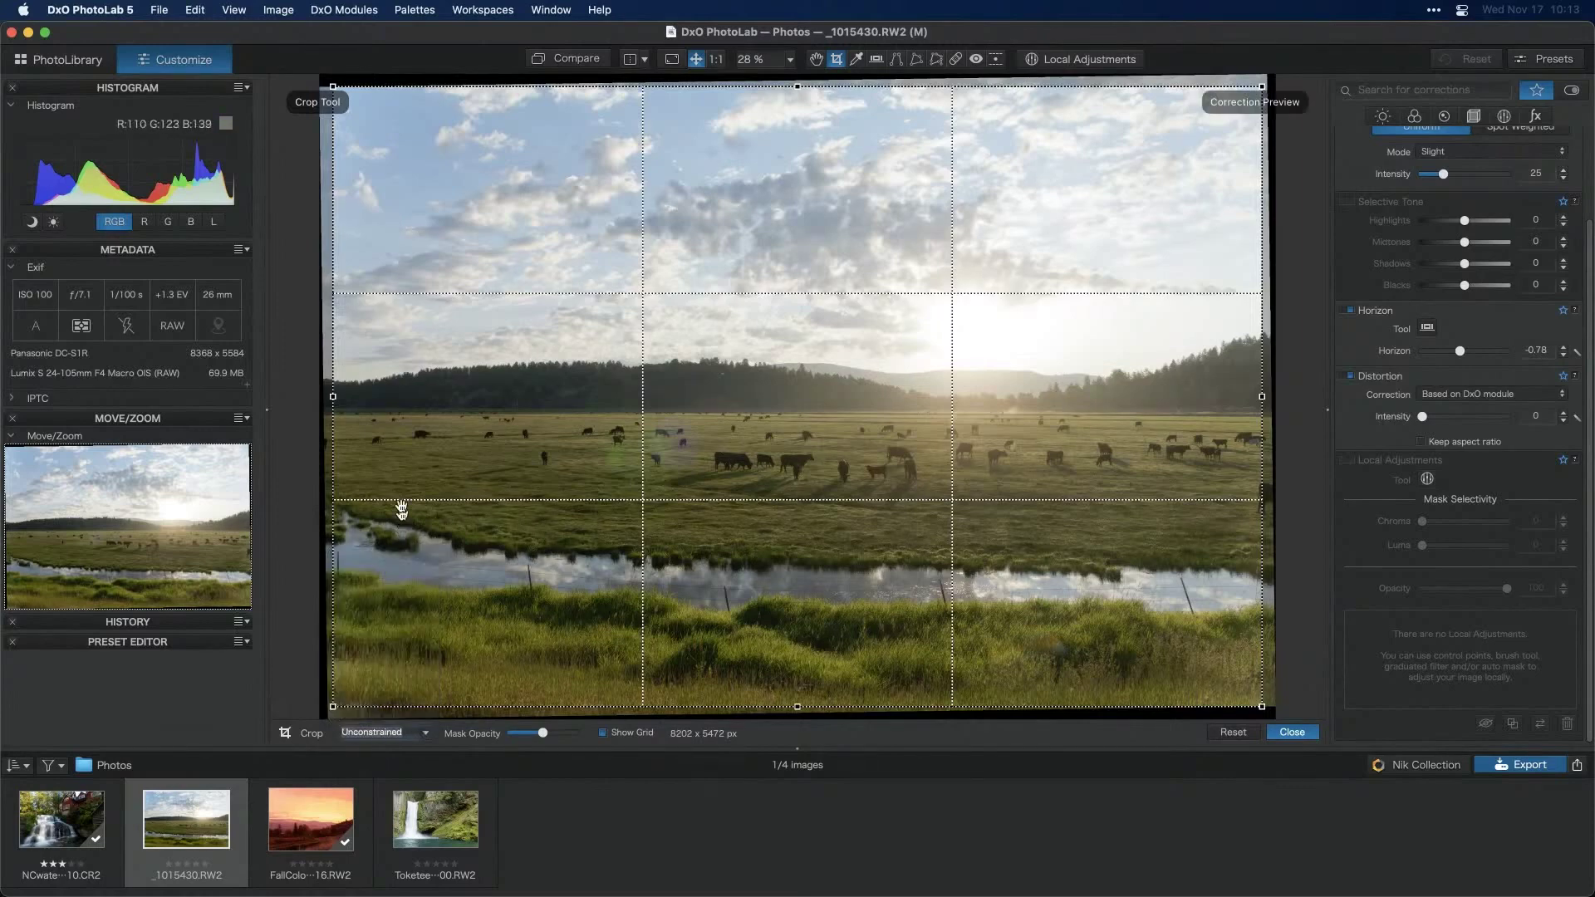
left_click_drag(328, 396, 330, 396)
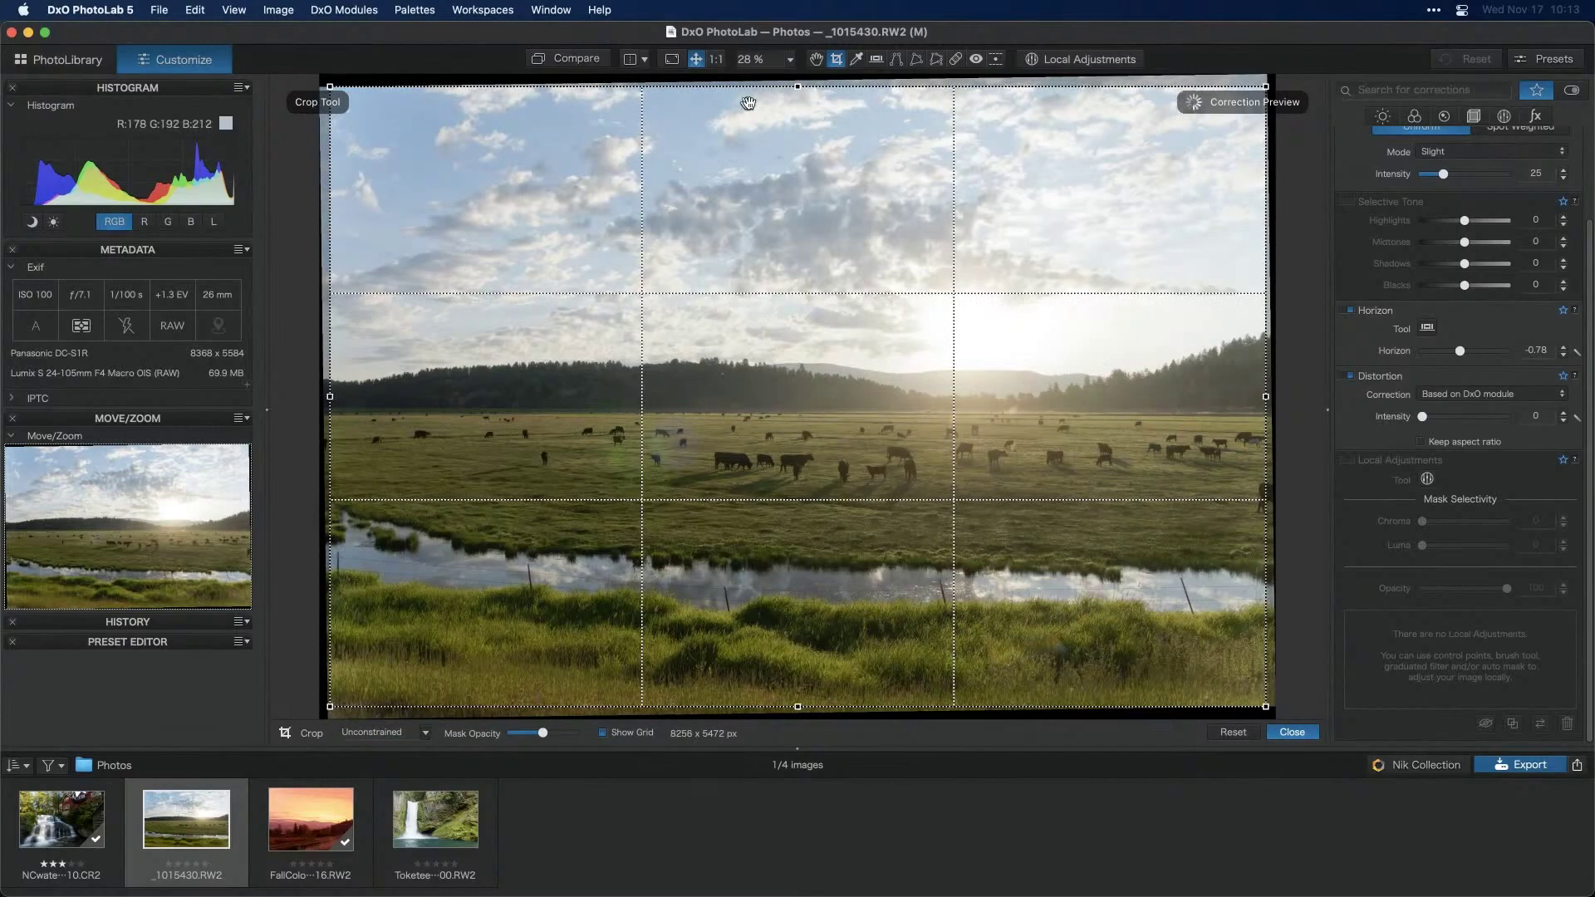
left_click_drag(798, 86, 798, 88)
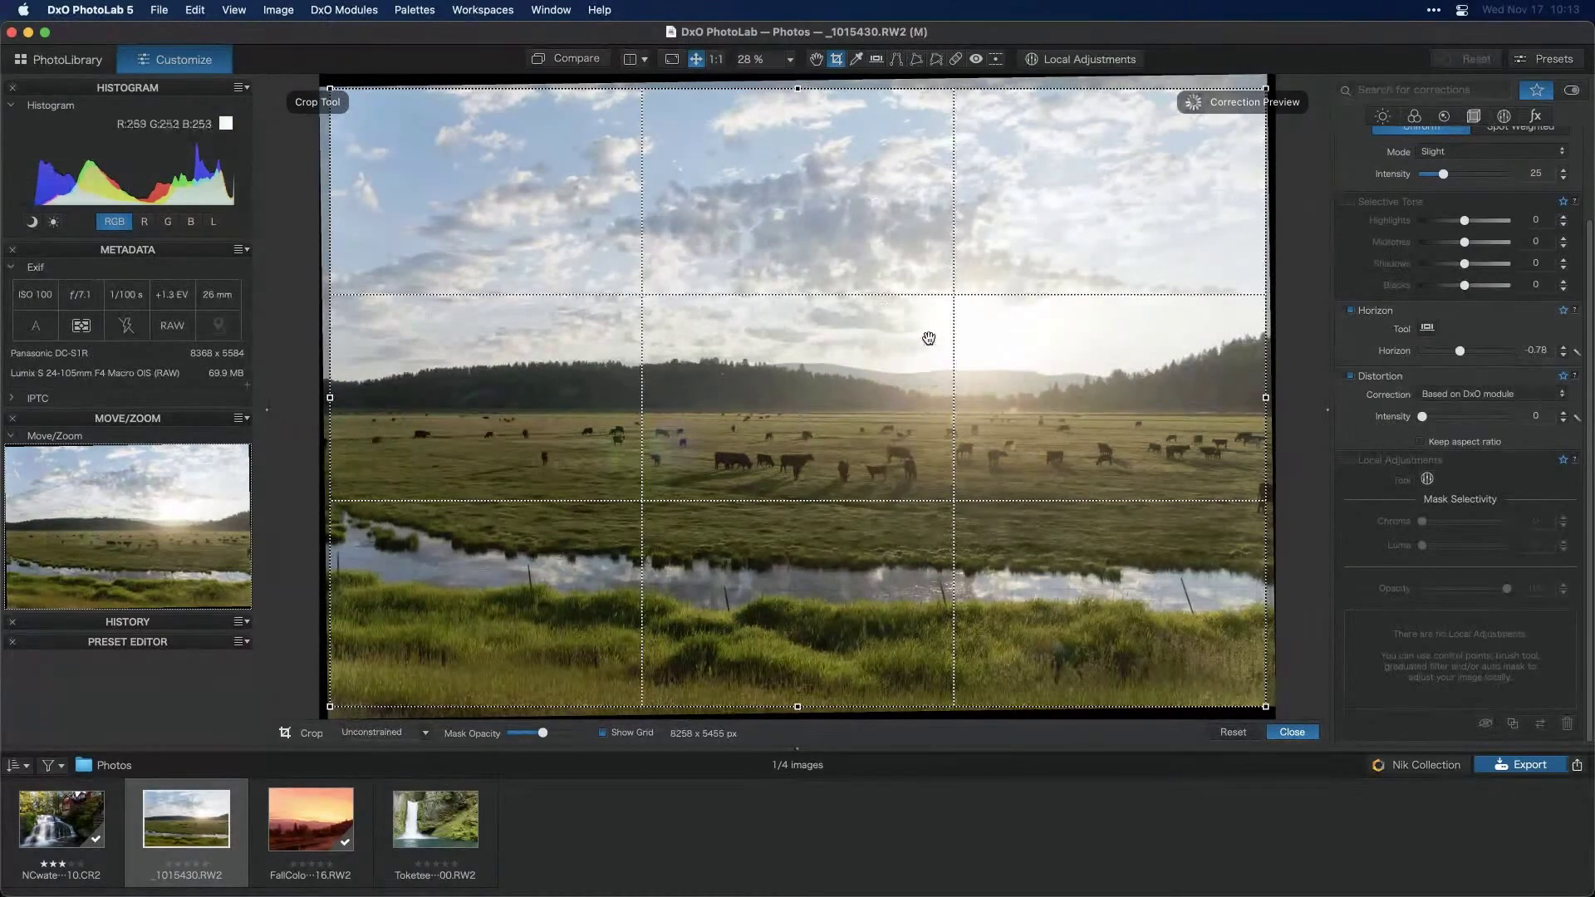
left_click(1305, 736)
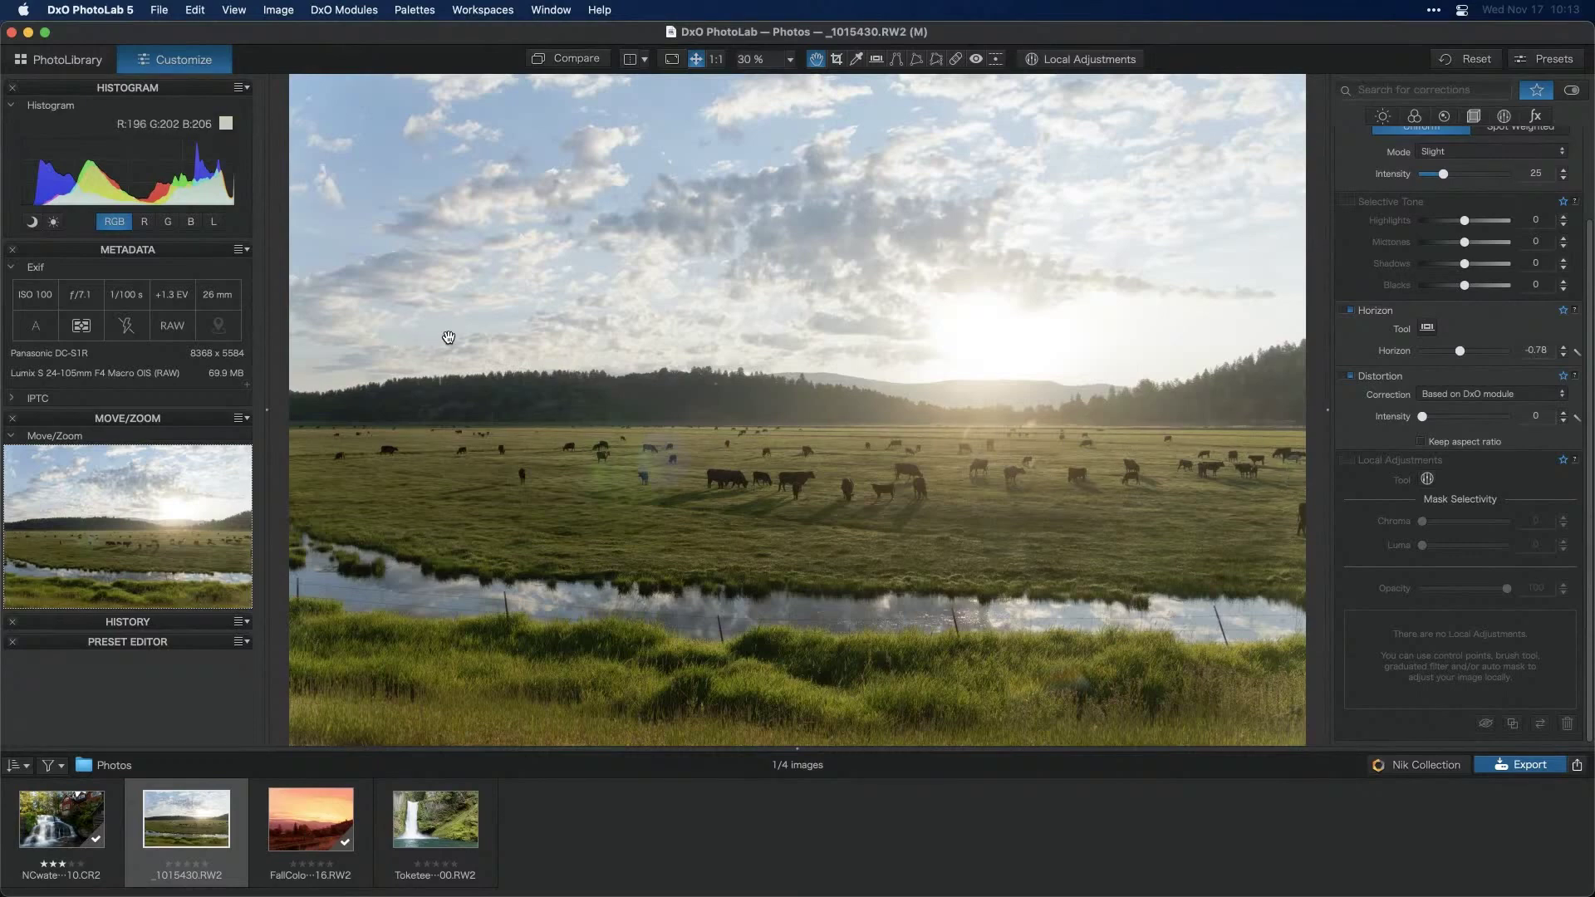
Enable Exposure Compensation with exposure at -4.00 and set the DxO Smart Lighting intensity to 0
scroll(1454, 274, "up", 3)
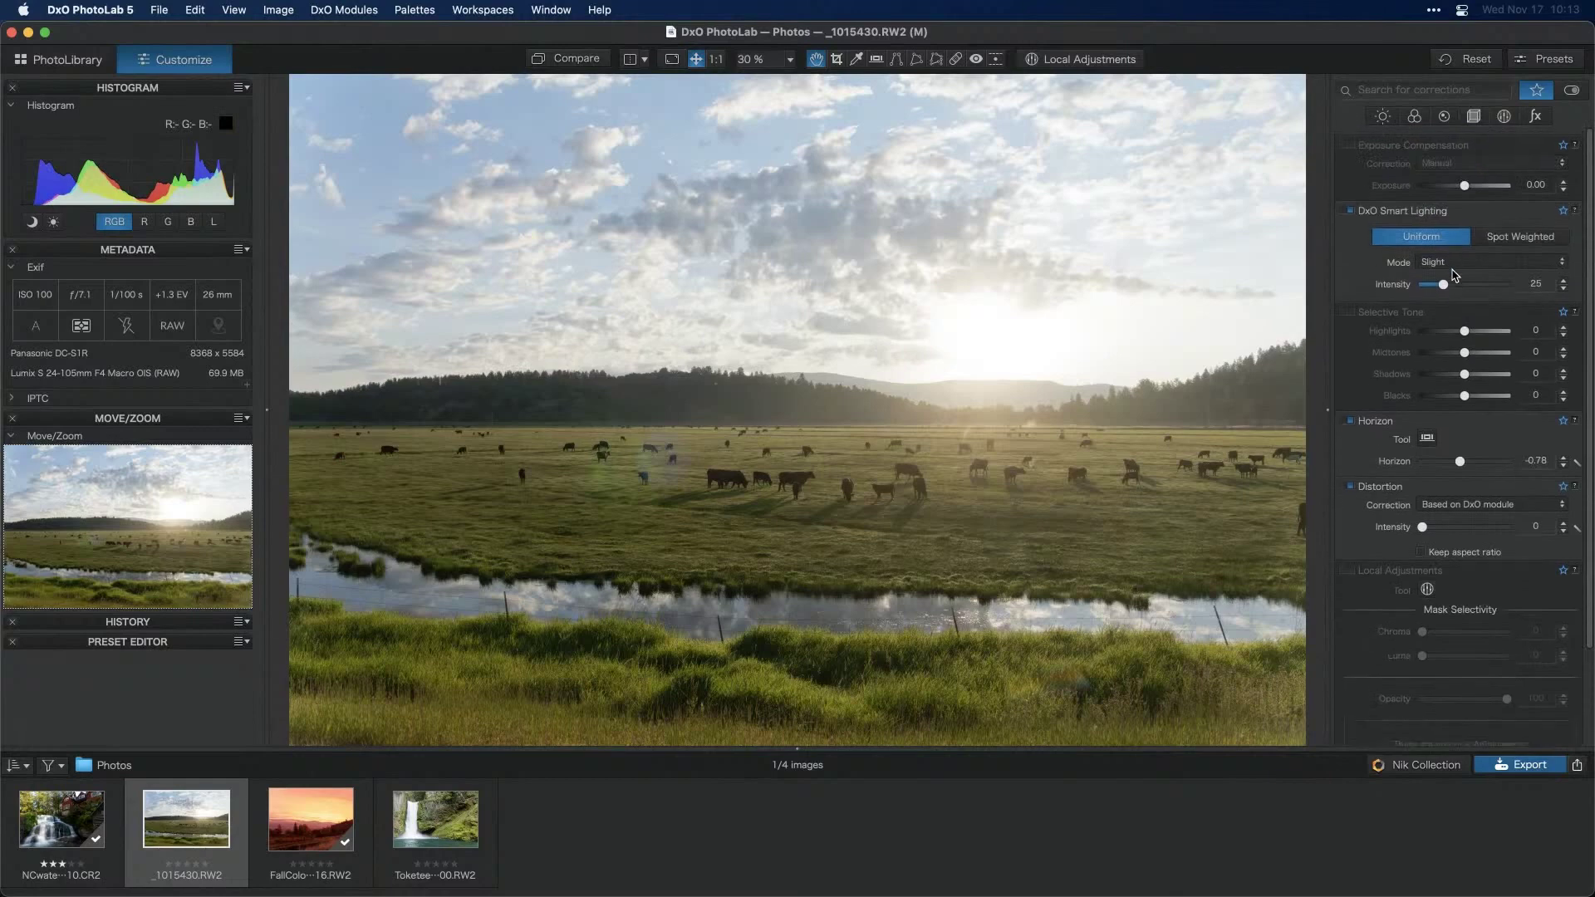
left_click(1348, 145)
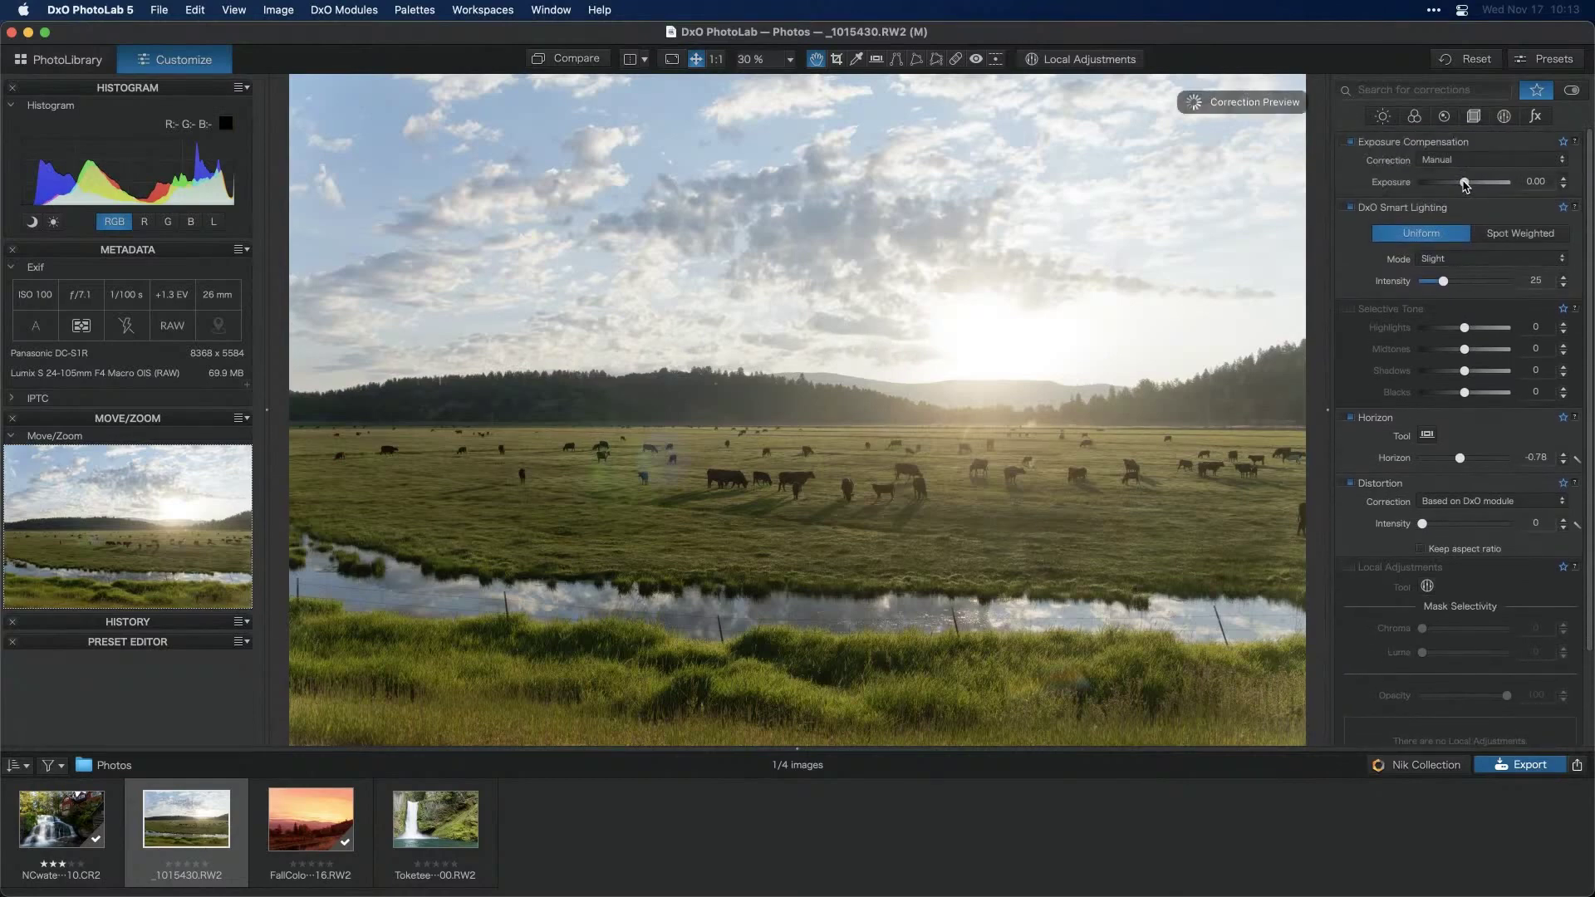
mouse_move(1464, 185)
left_mouse_down()
mouse_move(1446, 193)
mouse_move(1500, 196)
mouse_move(1448, 201)
left_mouse_up()
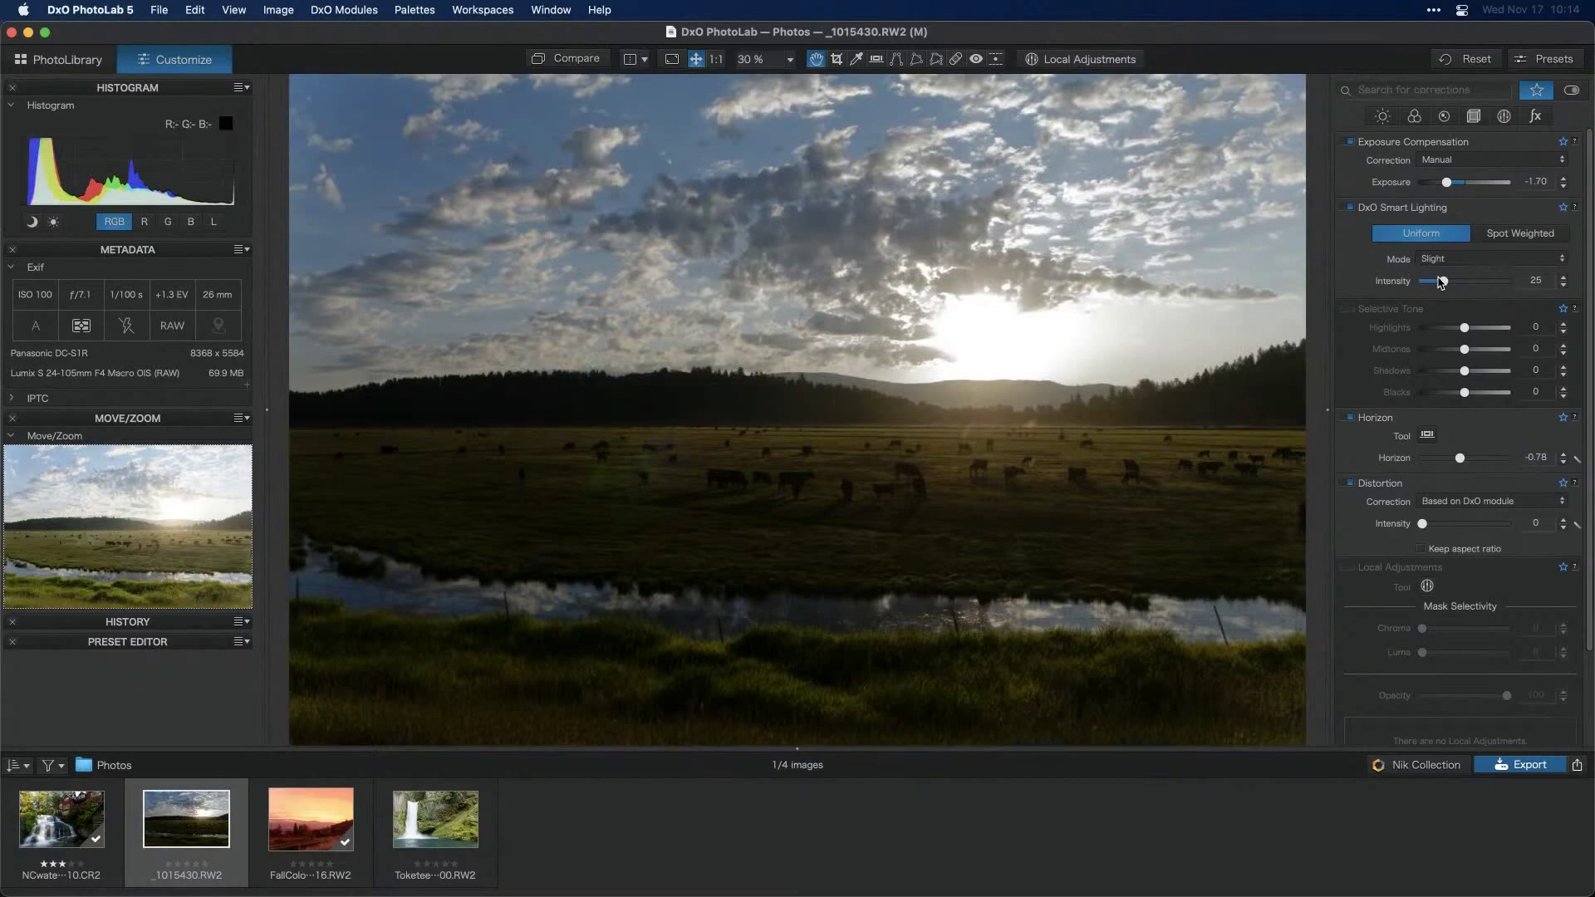
left_click_drag(1442, 283, 1404, 291)
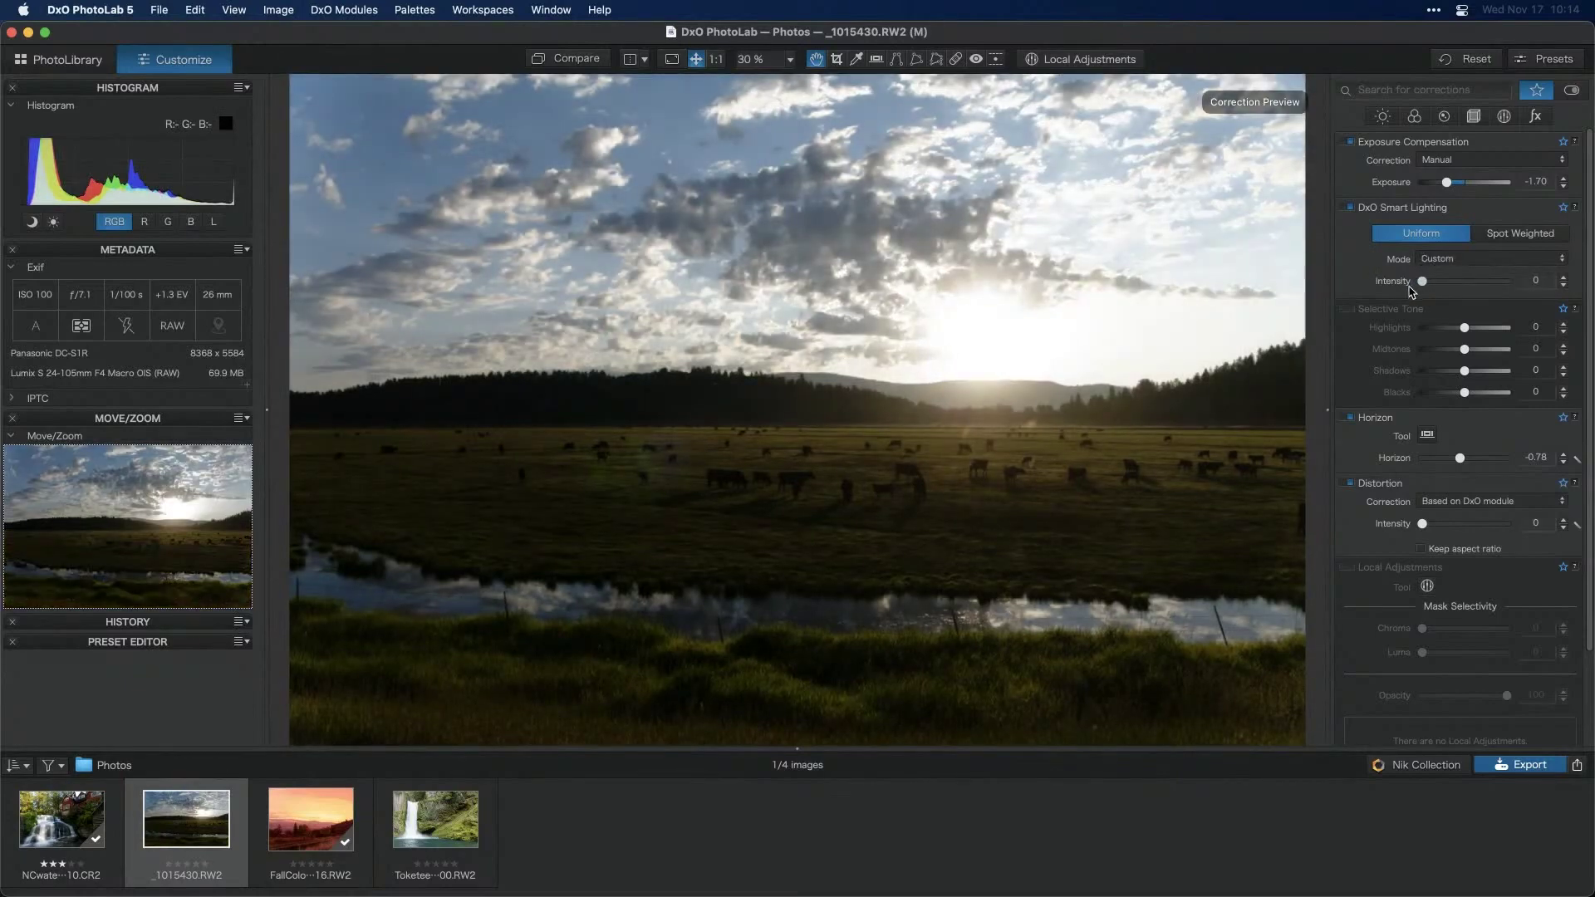
left_click_drag(1446, 182, 1411, 193)
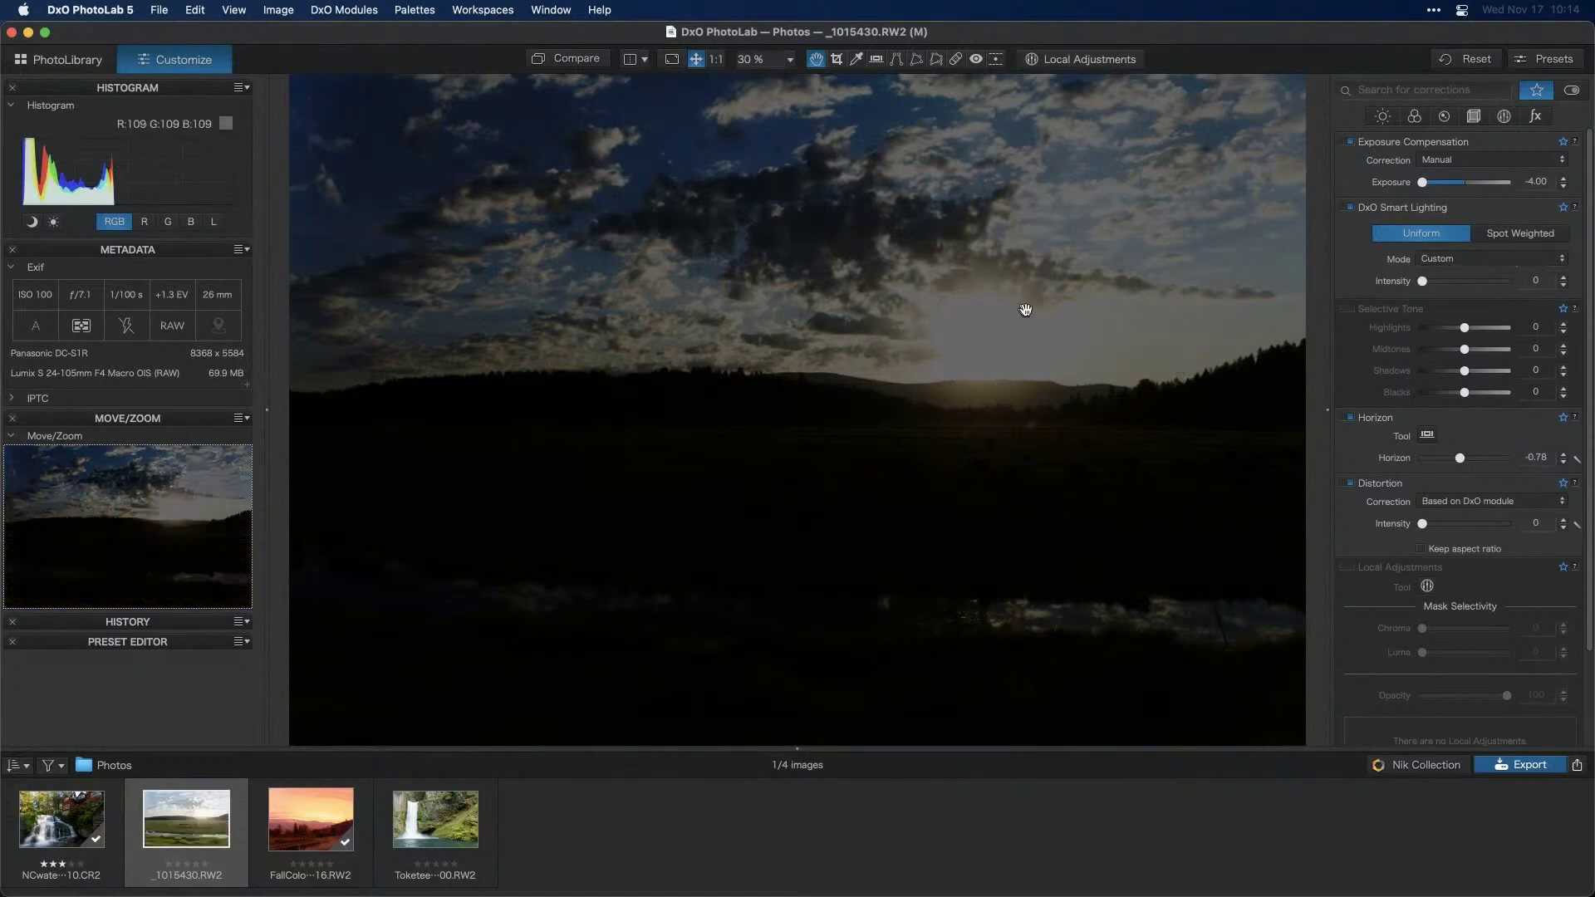
Try the photo's exposure compensation at 2.10, and reset all of its corrections
left_click_drag(1443, 186, 1488, 186)
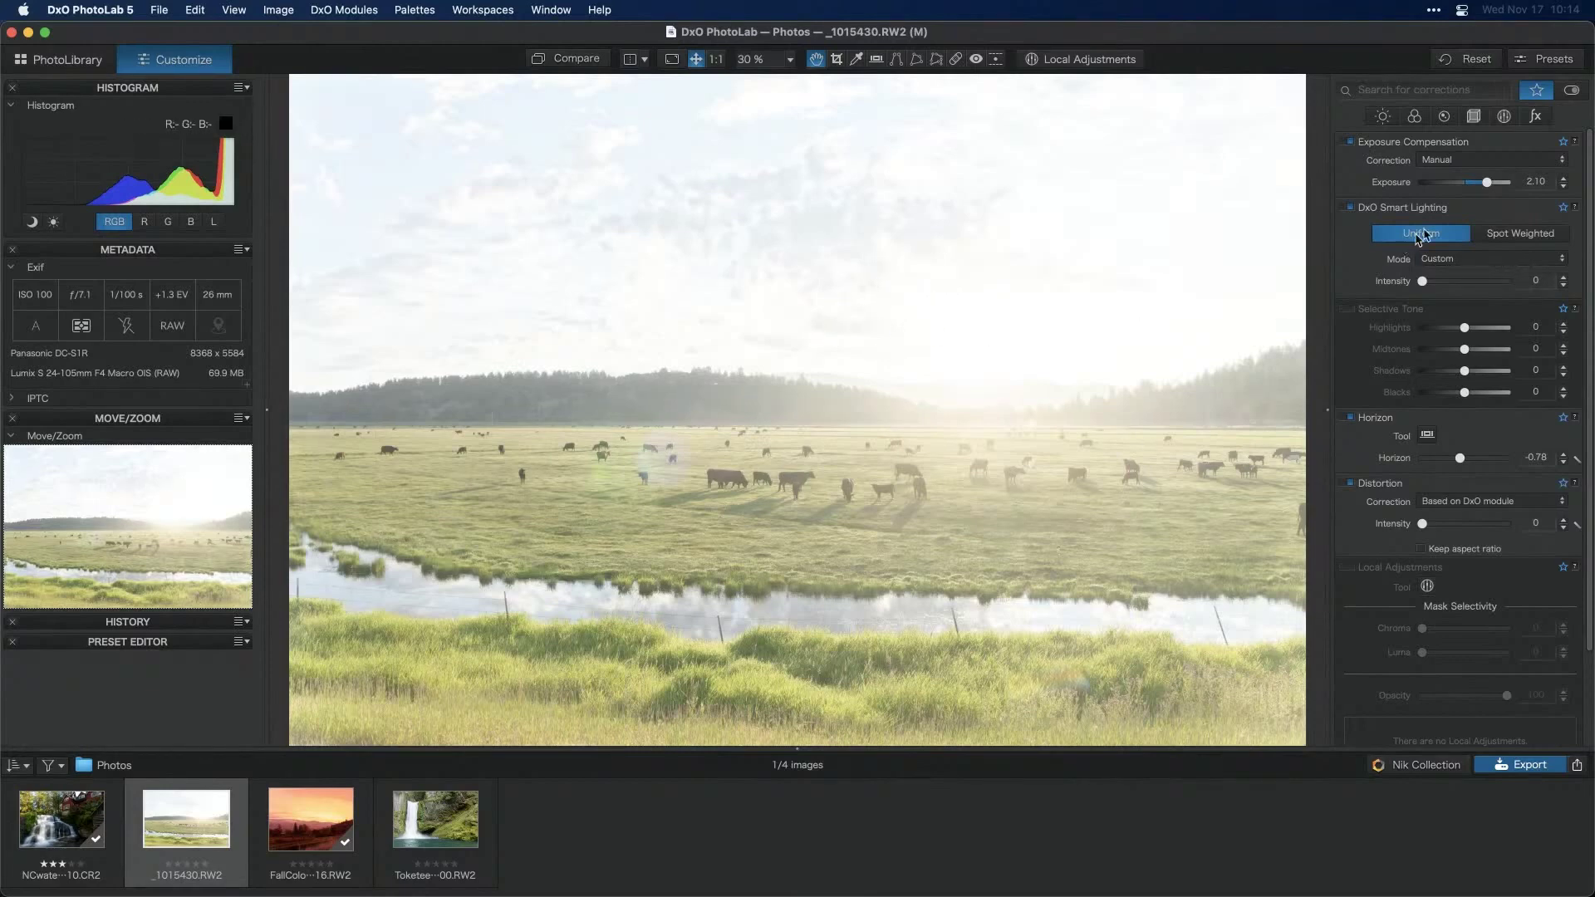
left_click(1472, 59)
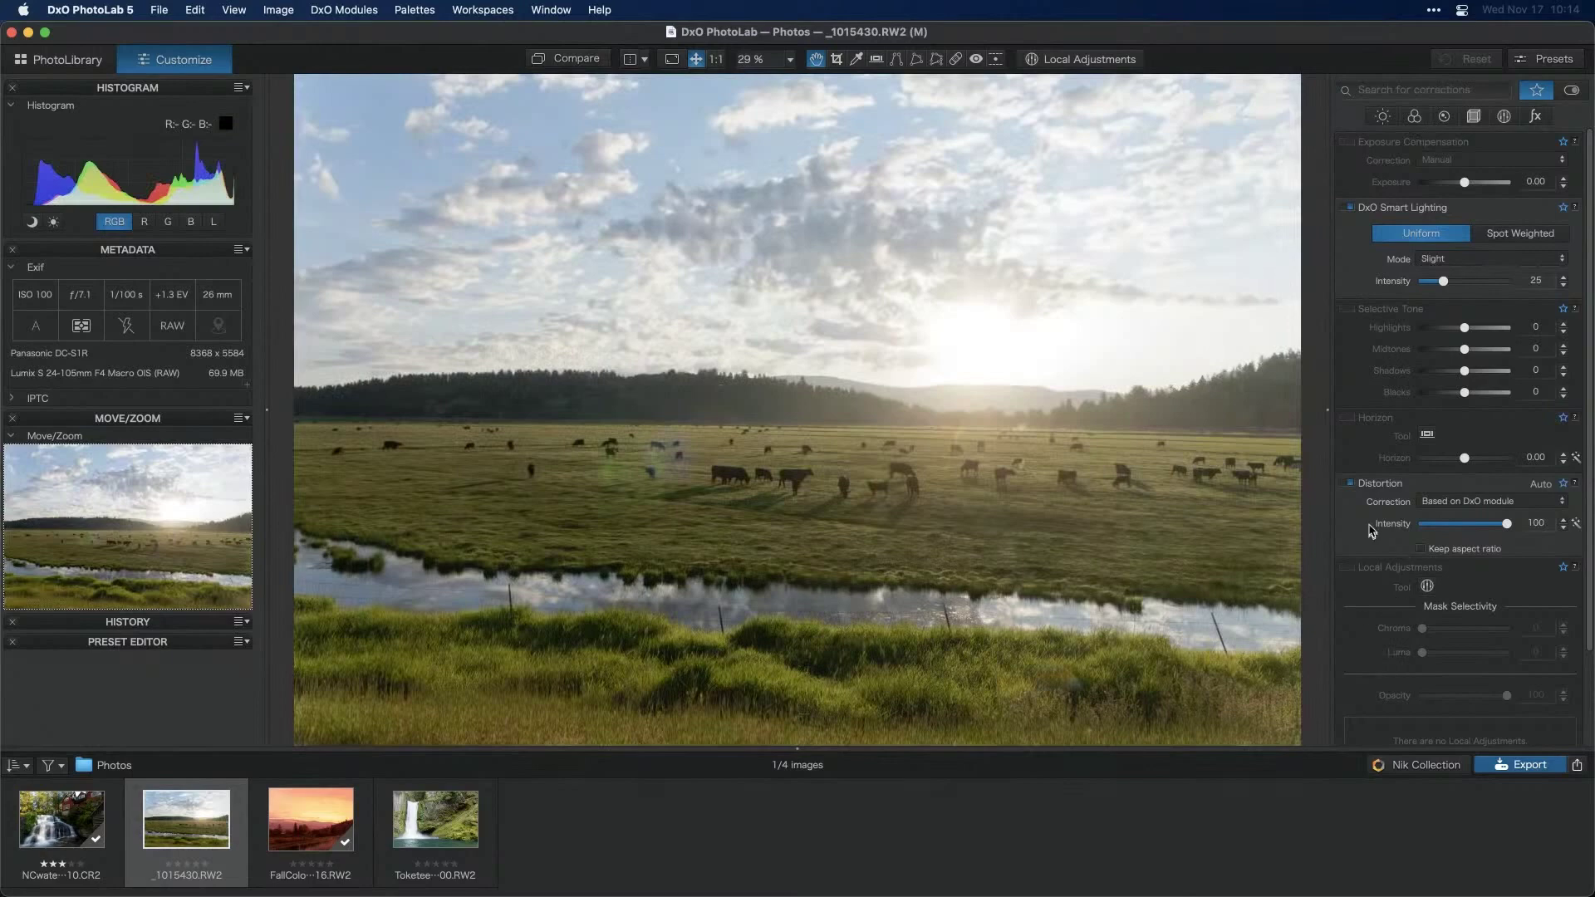
Set Distortion intensity to 0 and straighten the photo by about -0.93 with the Horizon line along the field's far edge
left_click_drag(1487, 525, 1392, 528)
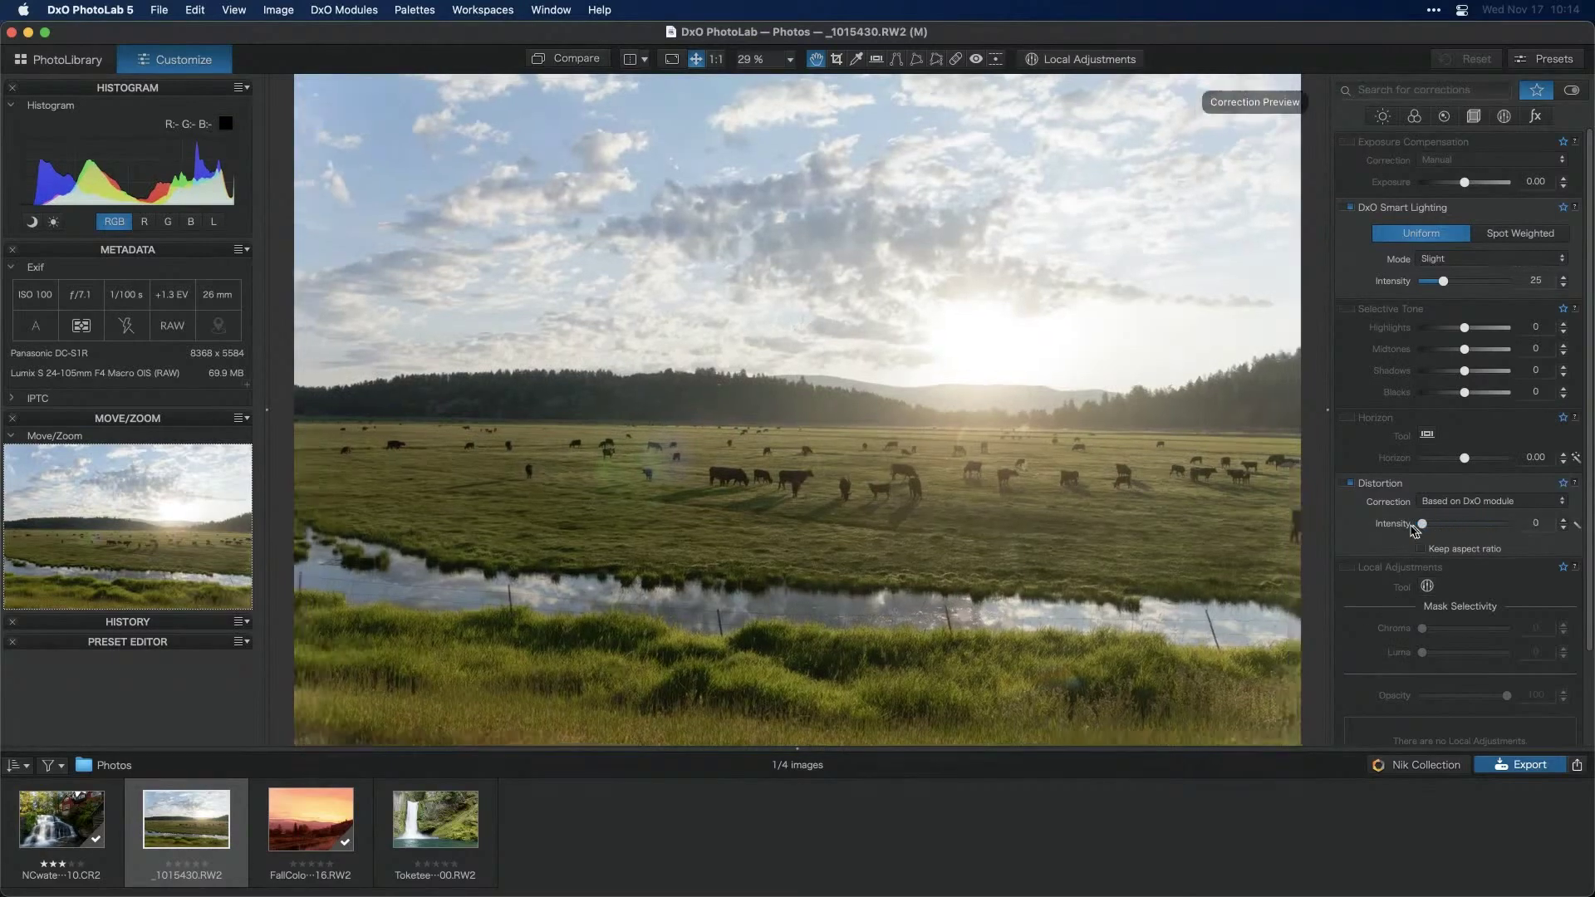
left_click(876, 59)
left_click_drag(563, 397, 498, 404)
left_click_drag(953, 402, 1200, 415)
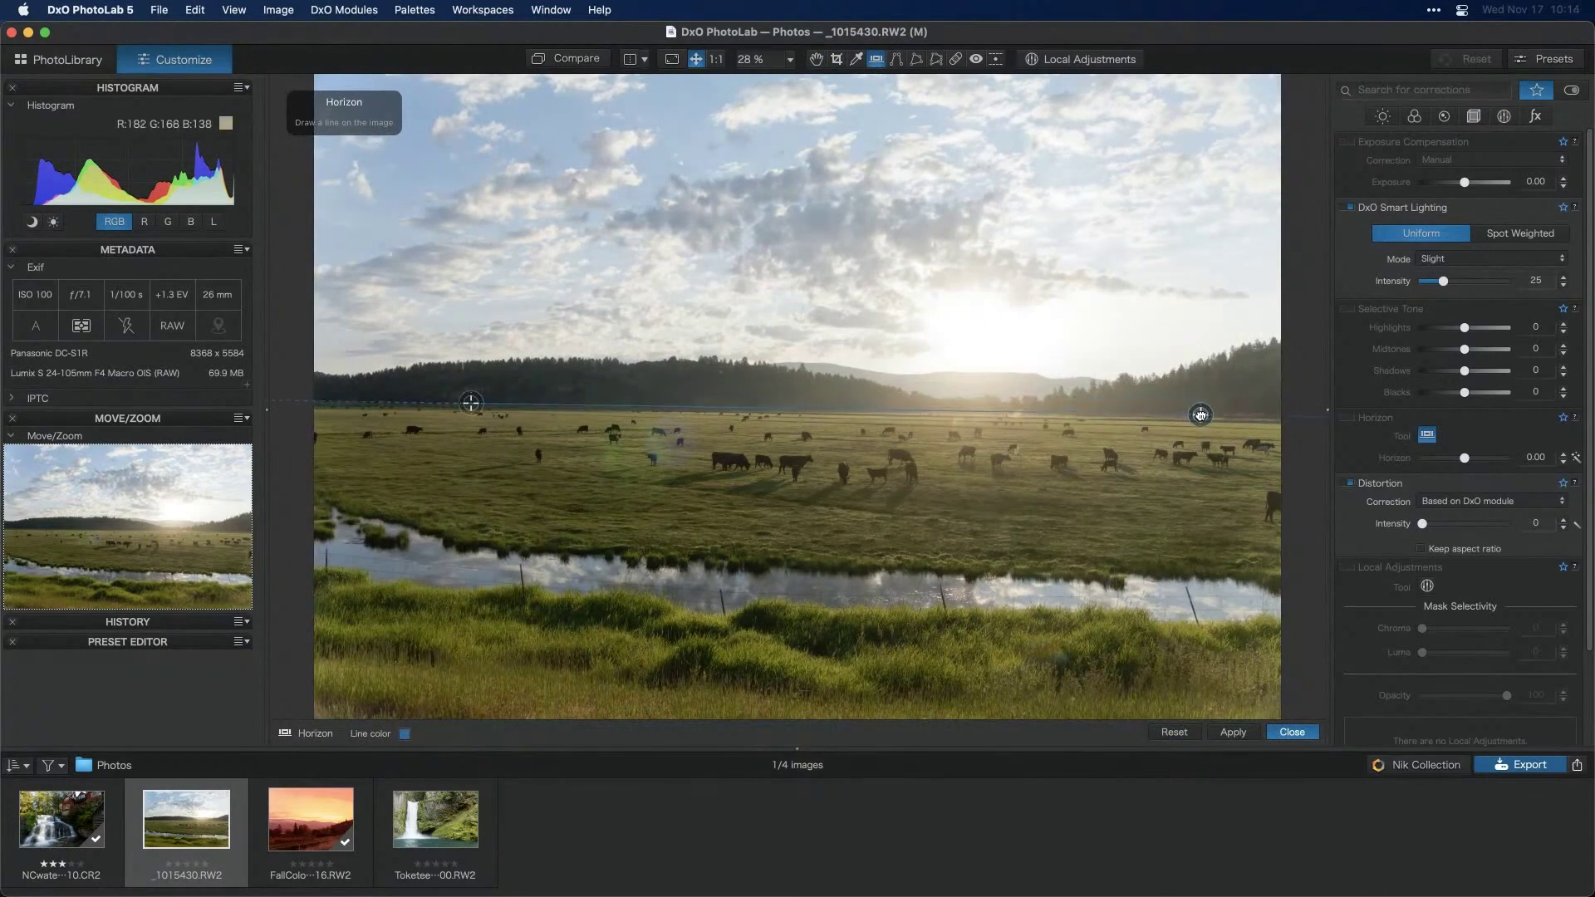
left_click(1233, 733)
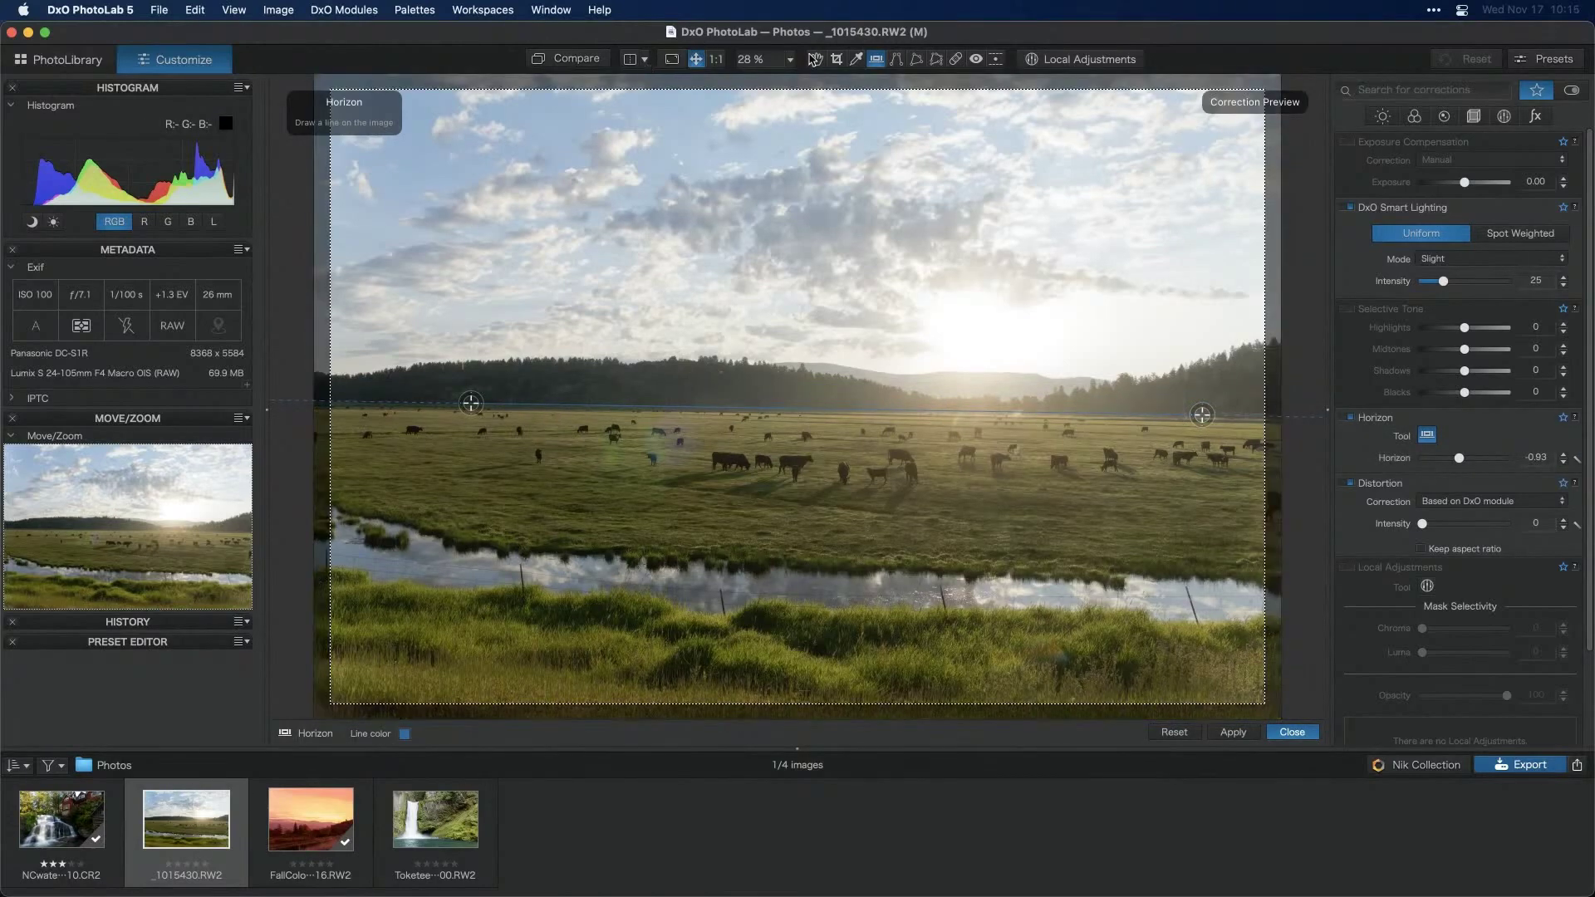
Crop the photo with the Unconstrained ratio, adjusting all four edges of the frame to about 8196 x 5392 px
left_click(837, 60)
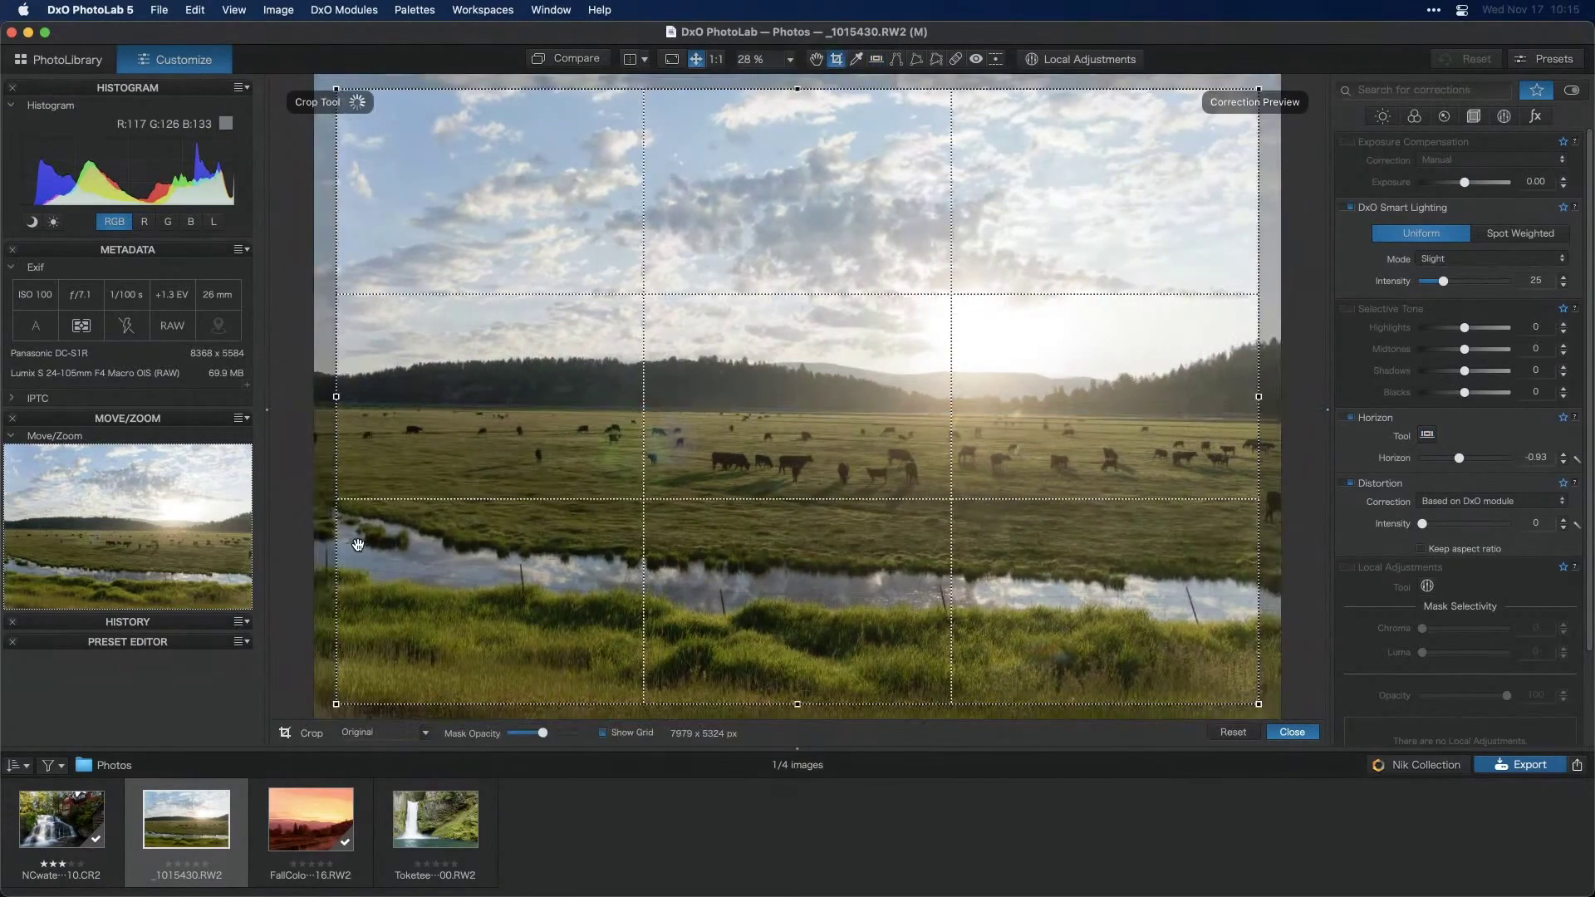
left_click(399, 732)
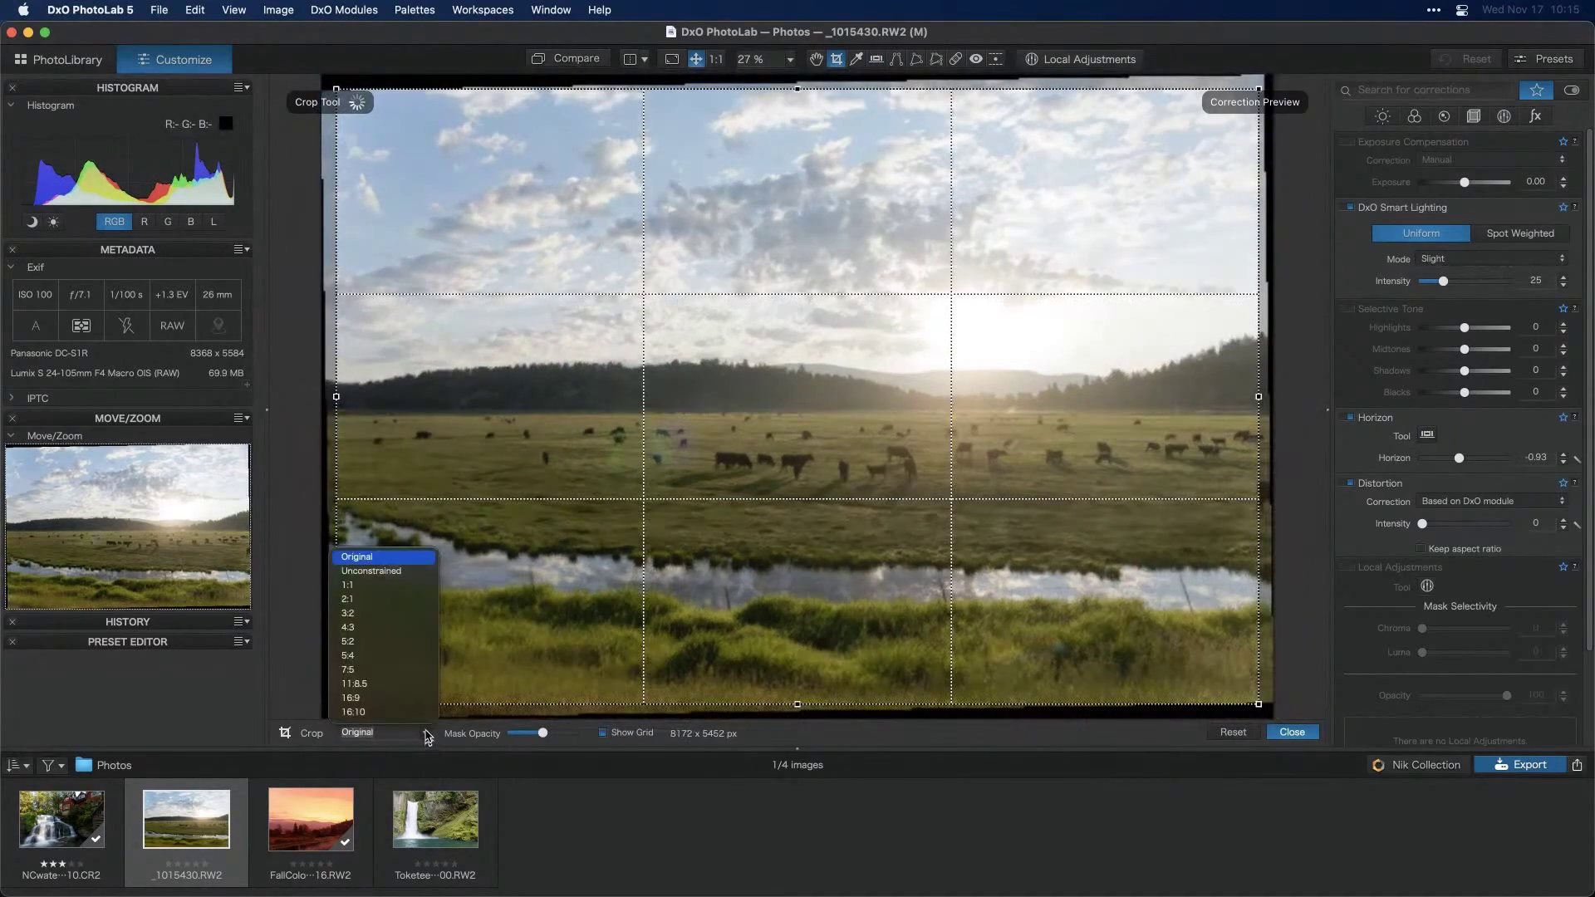
left_click(386, 572)
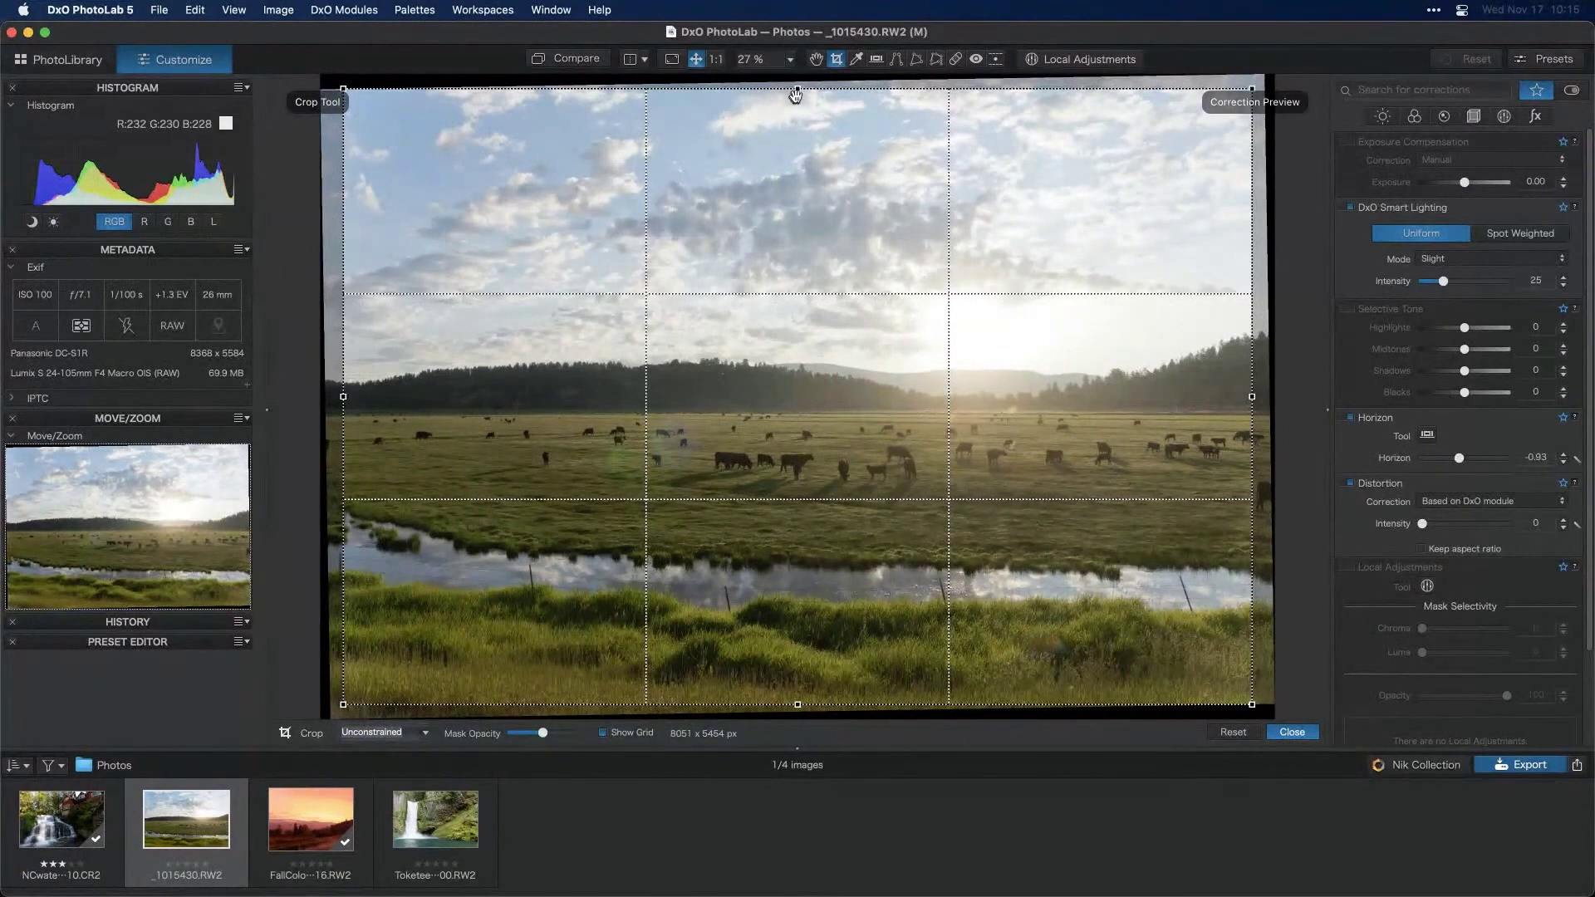
left_click_drag(798, 88, 798, 91)
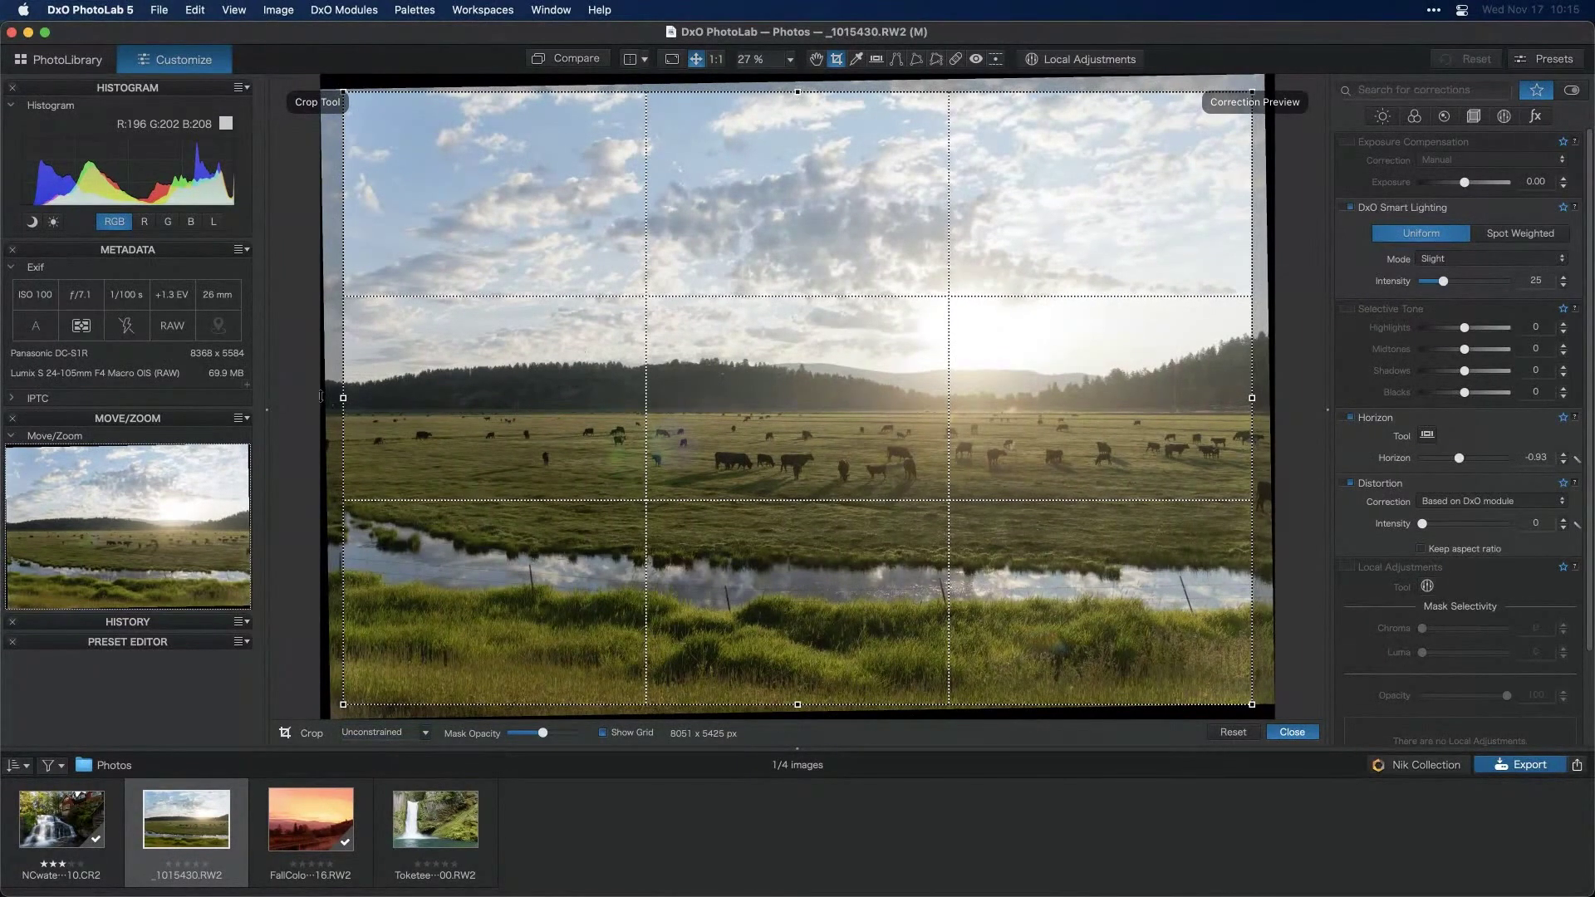
left_click_drag(343, 398, 333, 398)
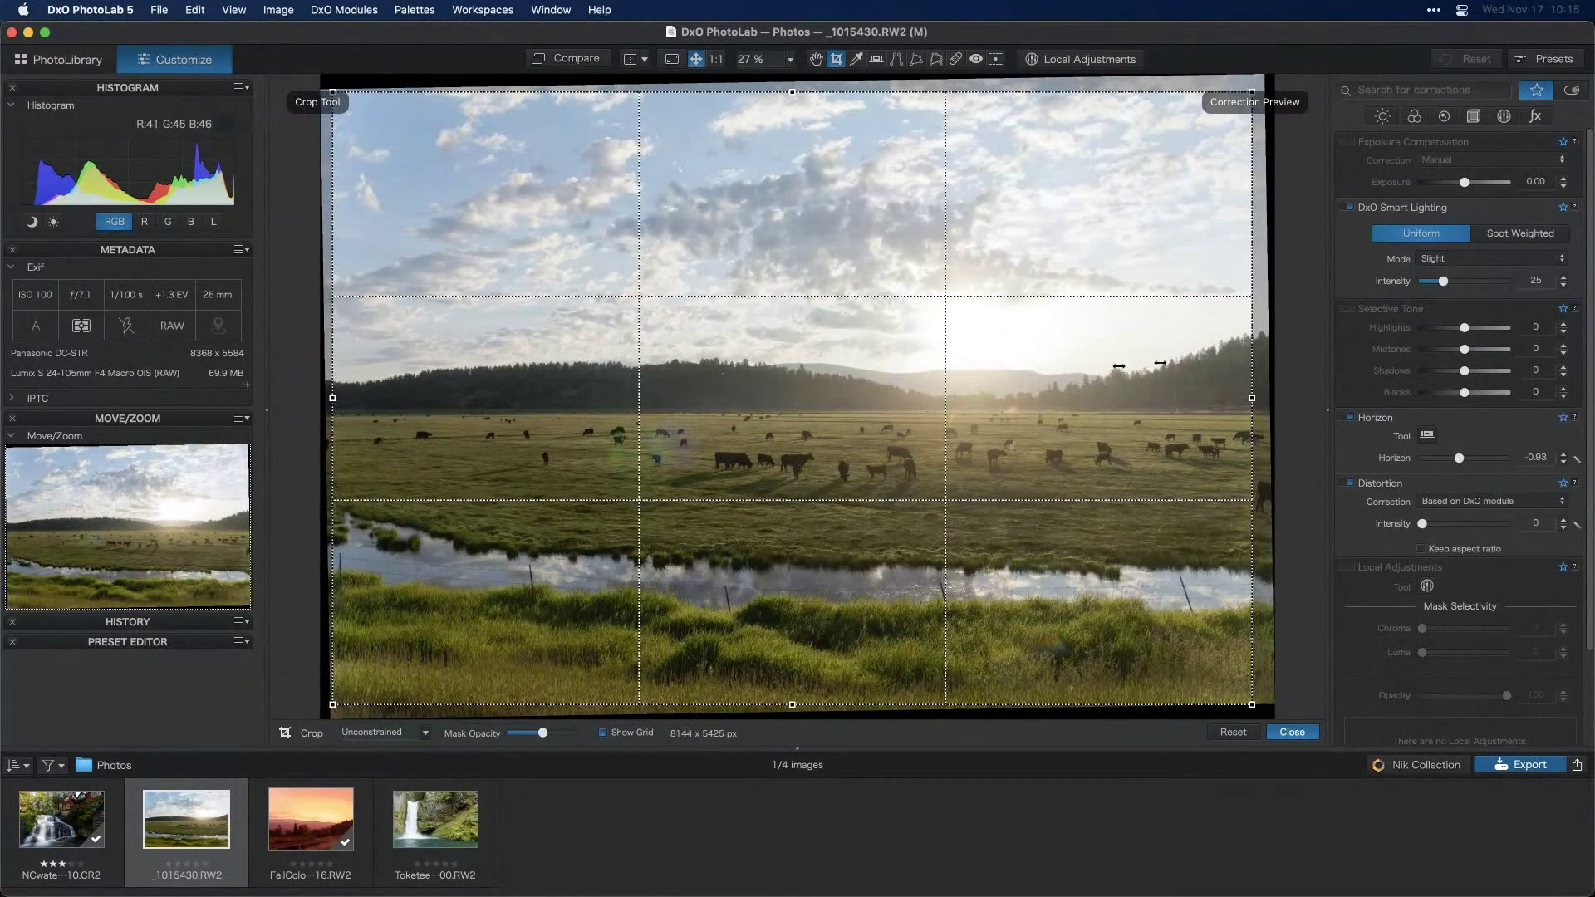
left_click_drag(1252, 398, 1258, 398)
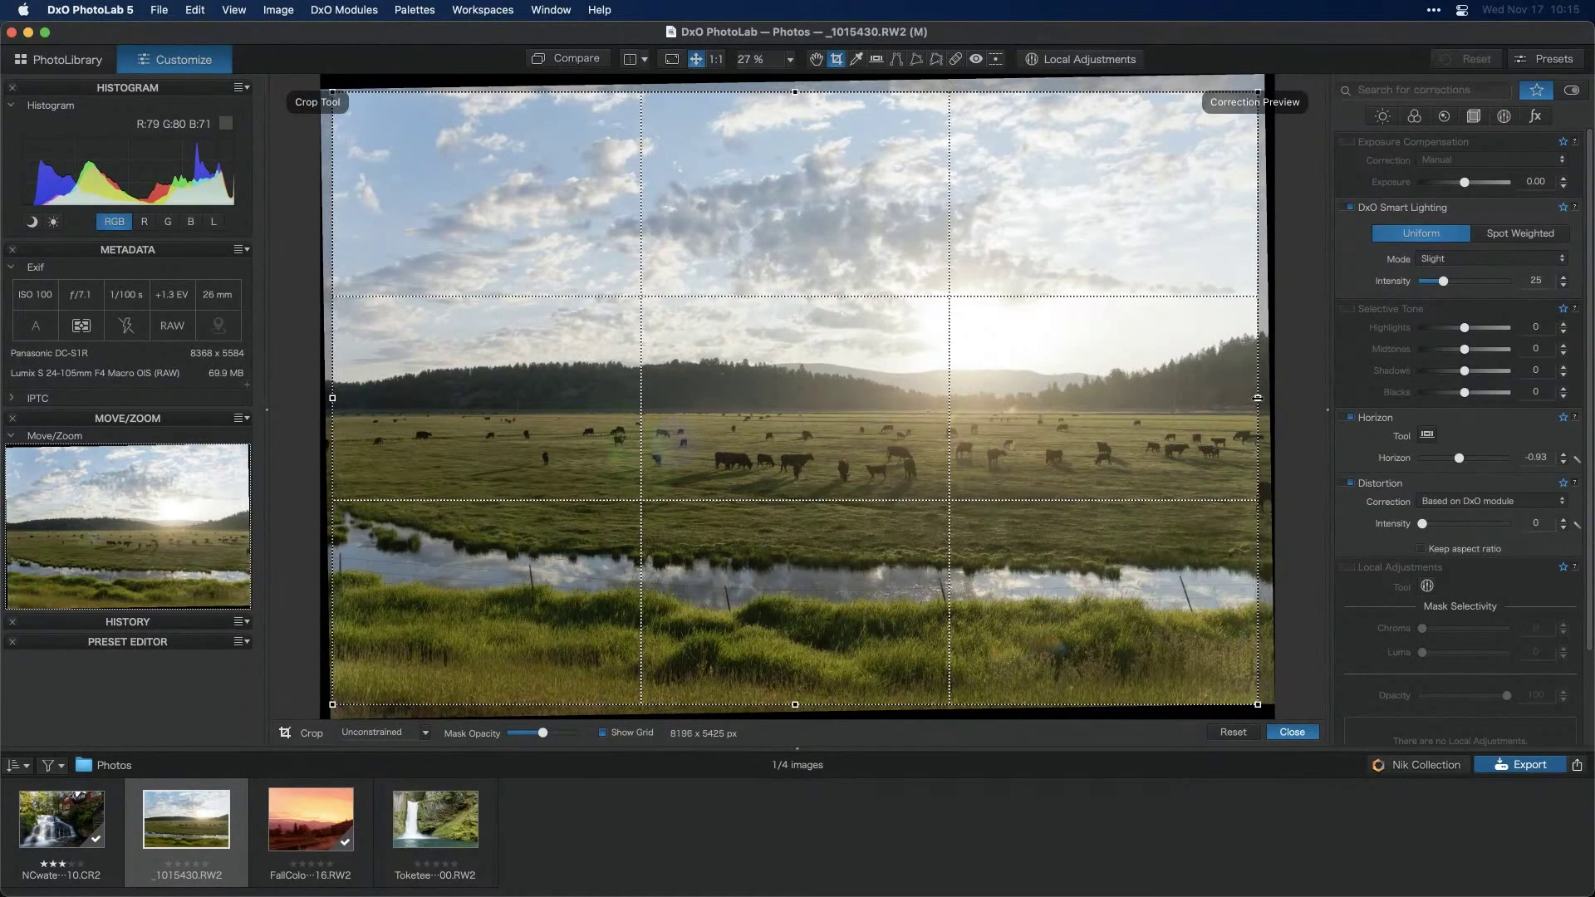
left_click_drag(795, 705, 796, 702)
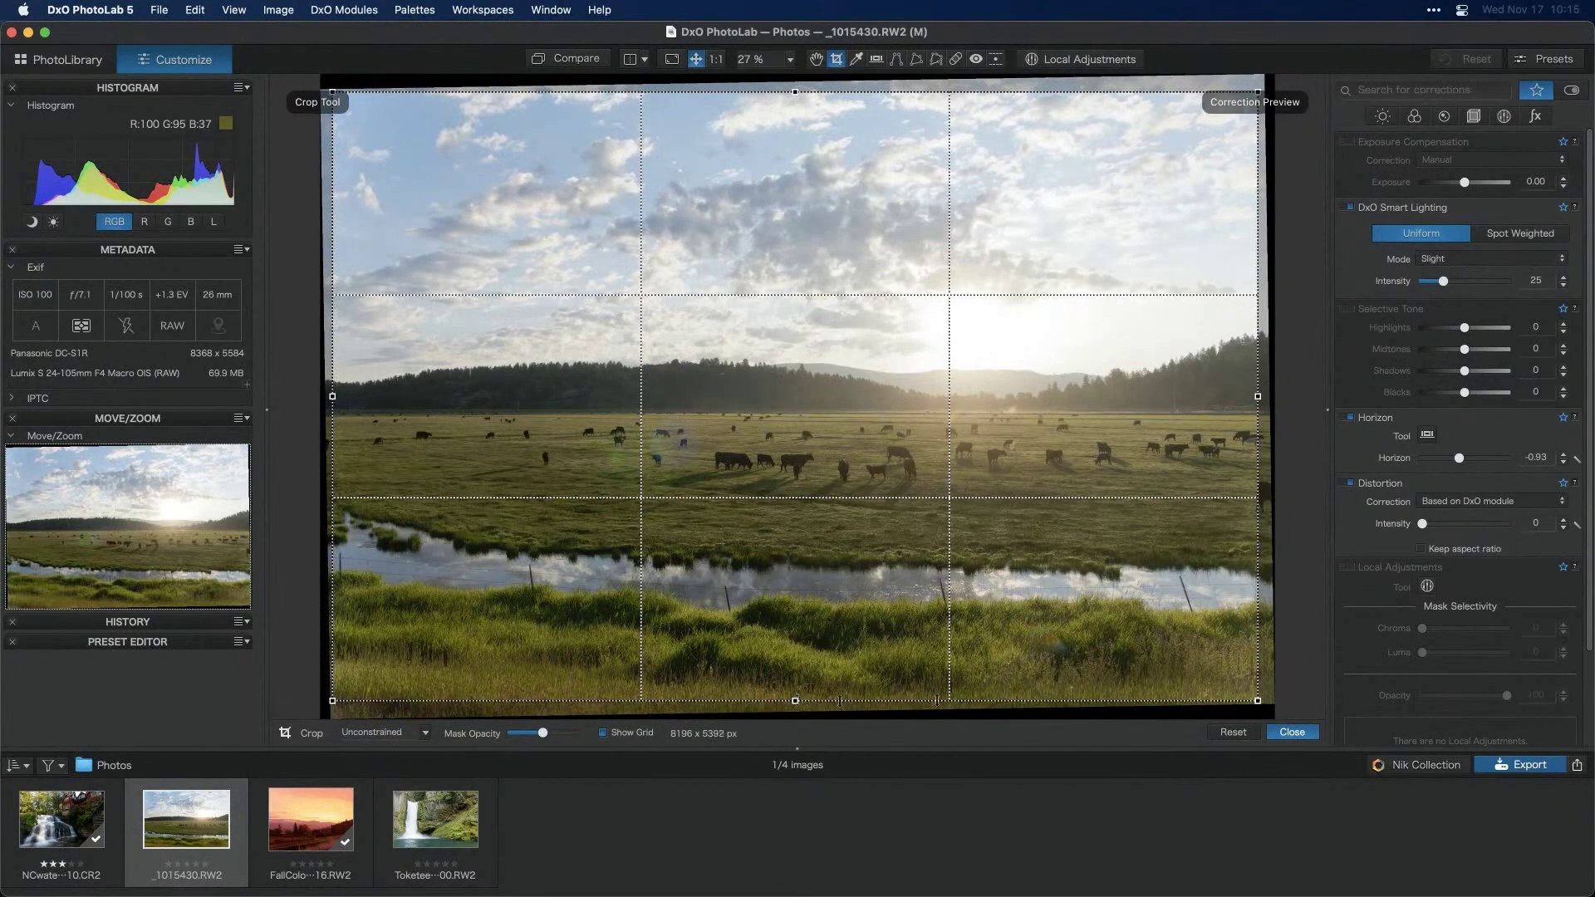
left_click(1293, 732)
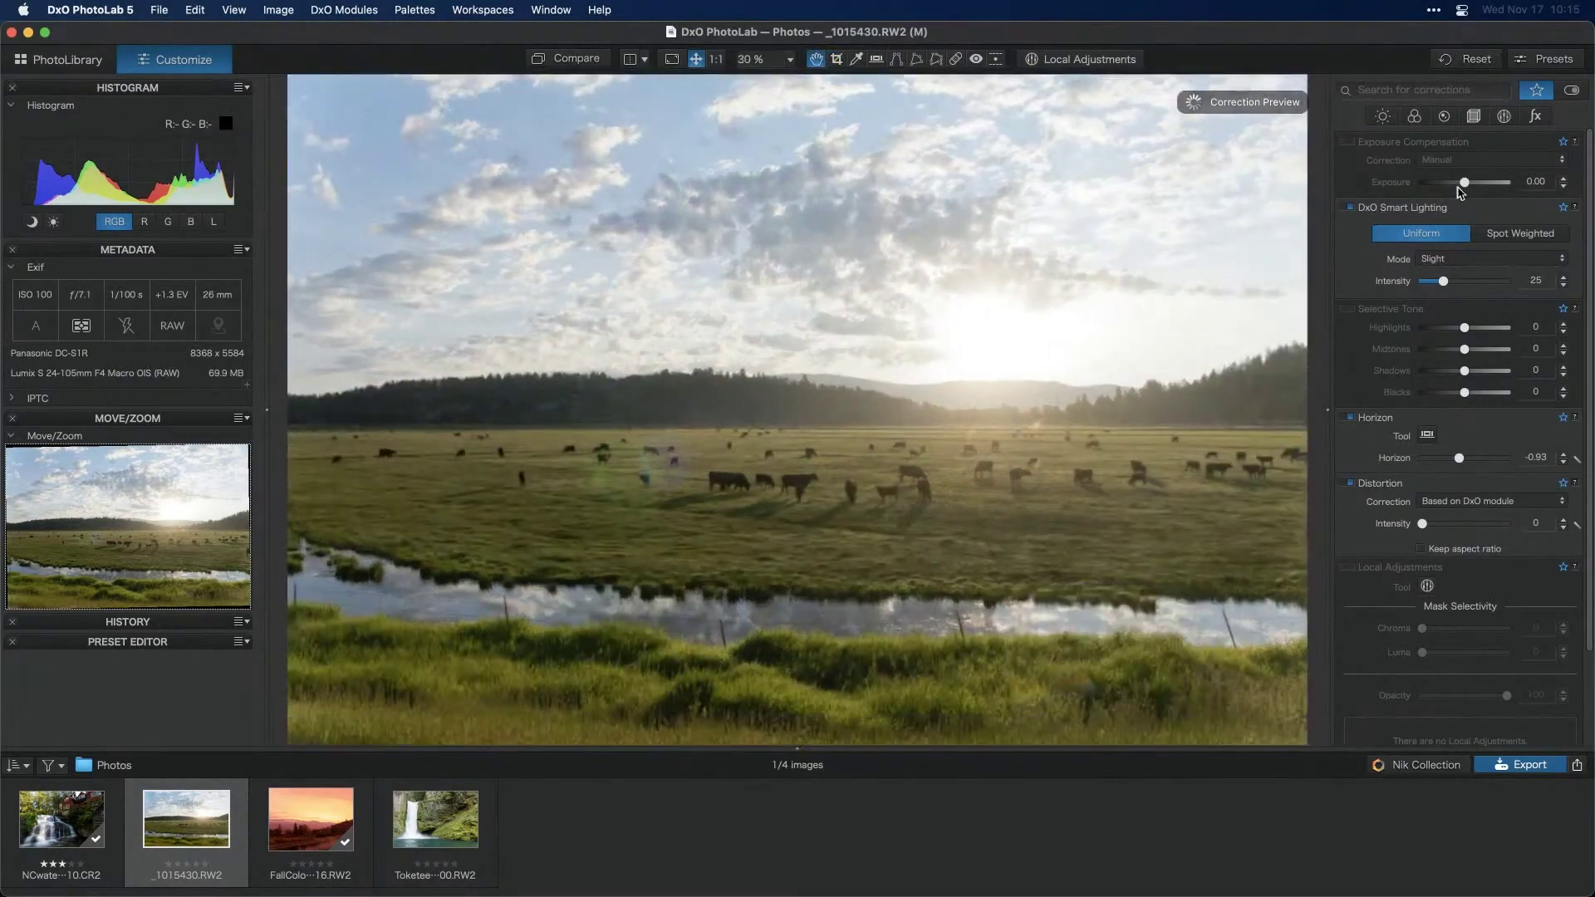
Try a brighter exposure, return it to 0.00, and set the DxO Smart Lighting intensity to 81
mouse_move(1464, 183)
left_mouse_down()
mouse_move(1434, 184)
mouse_move(1485, 187)
left_mouse_up()
double_click(1482, 186)
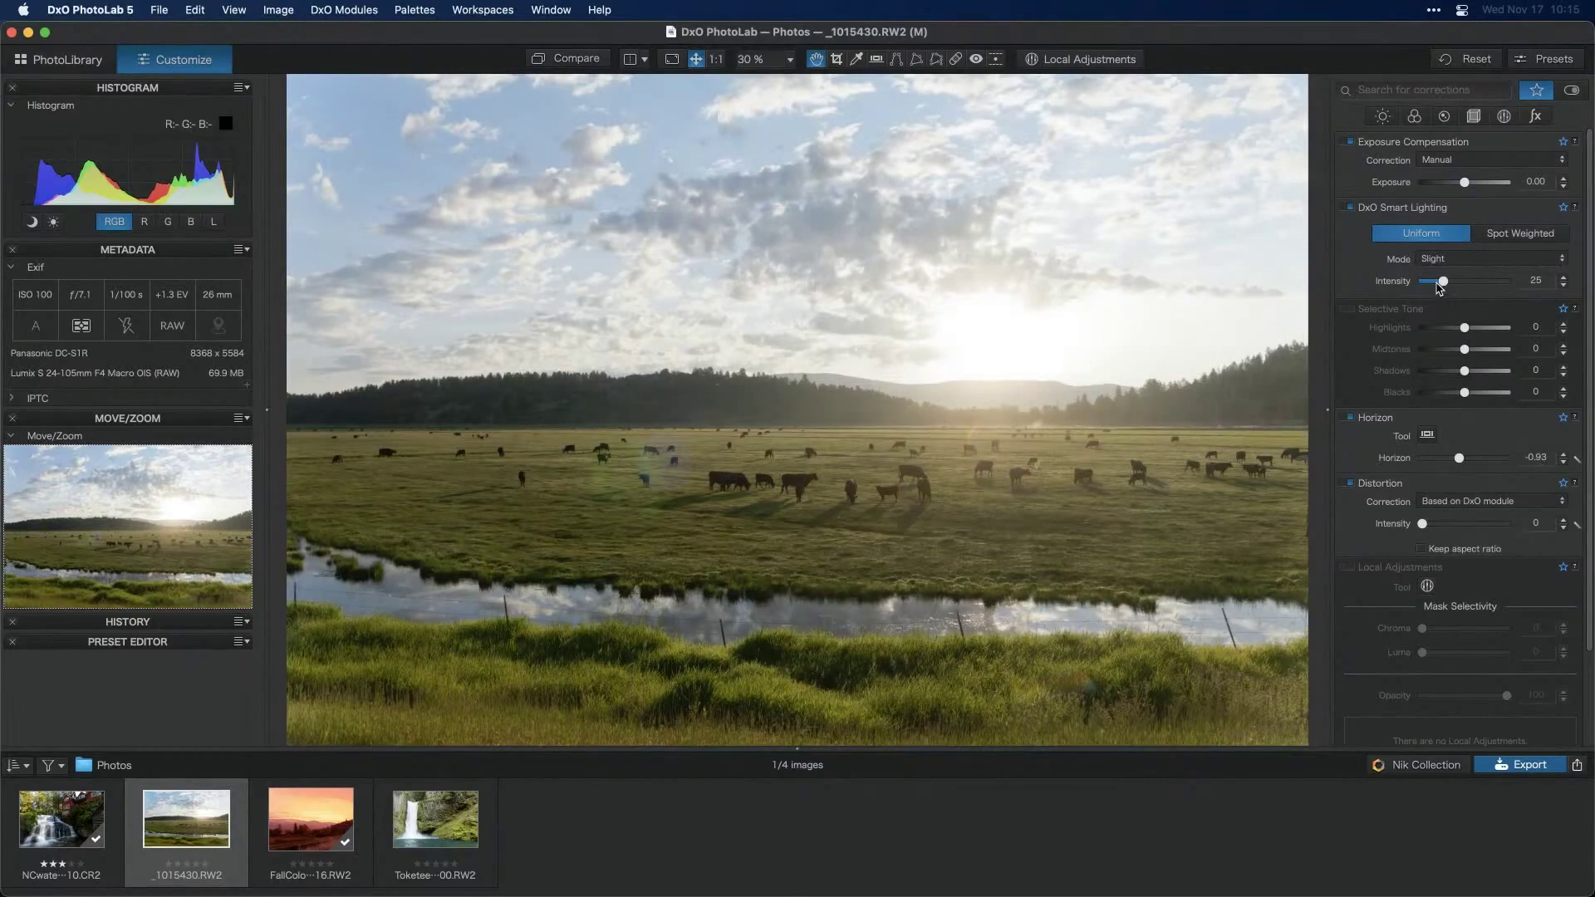
left_click_drag(1440, 285, 1478, 285)
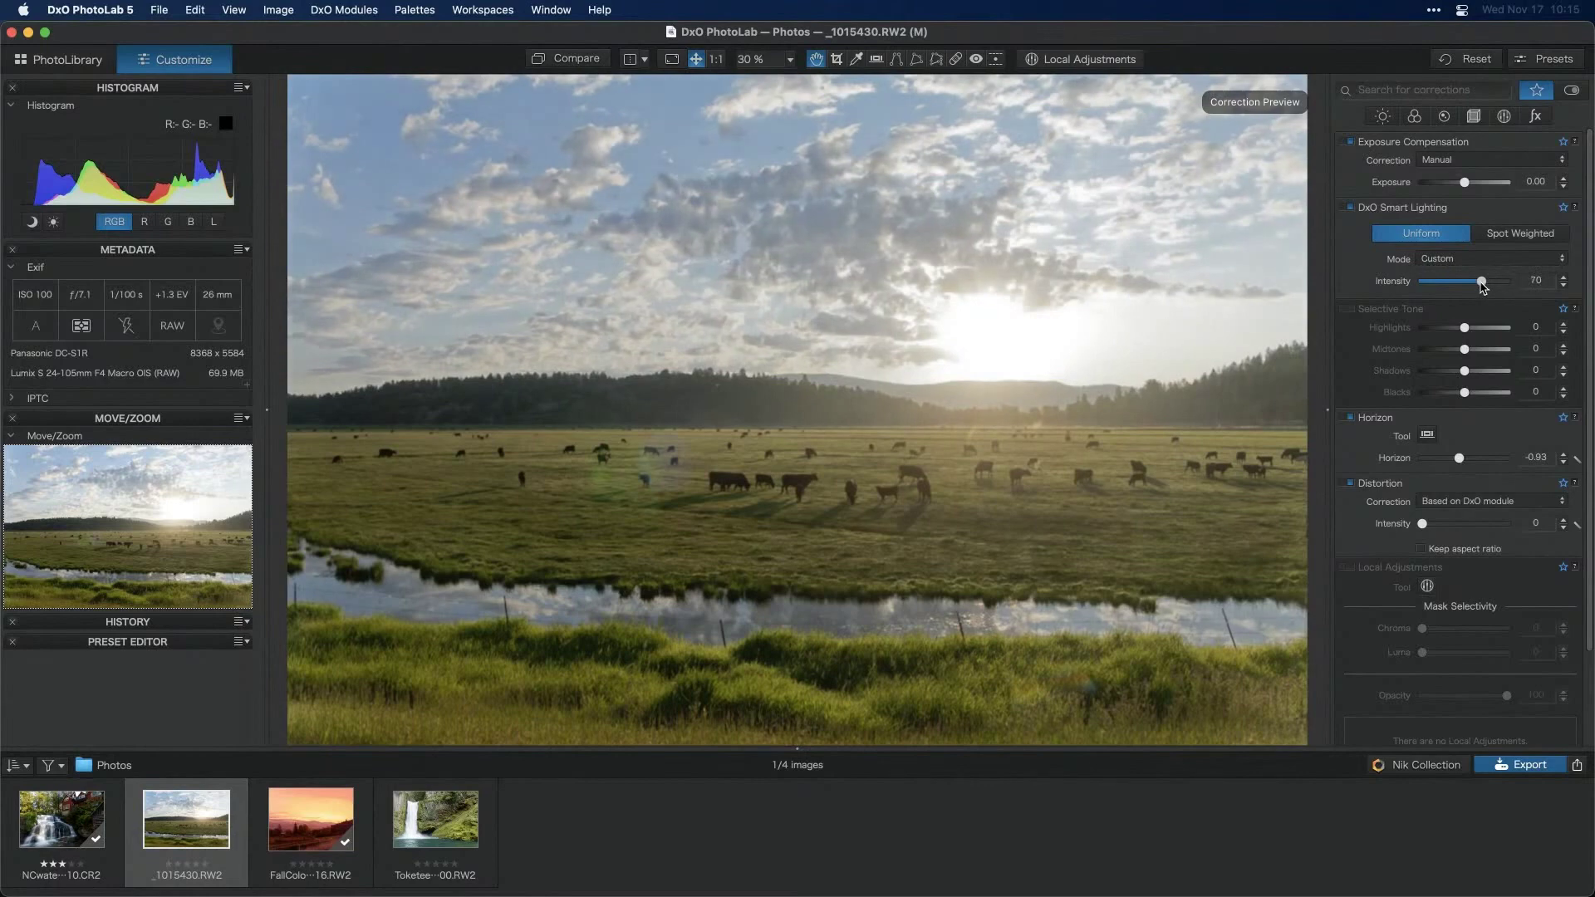
left_click_drag(1492, 287, 1488, 288)
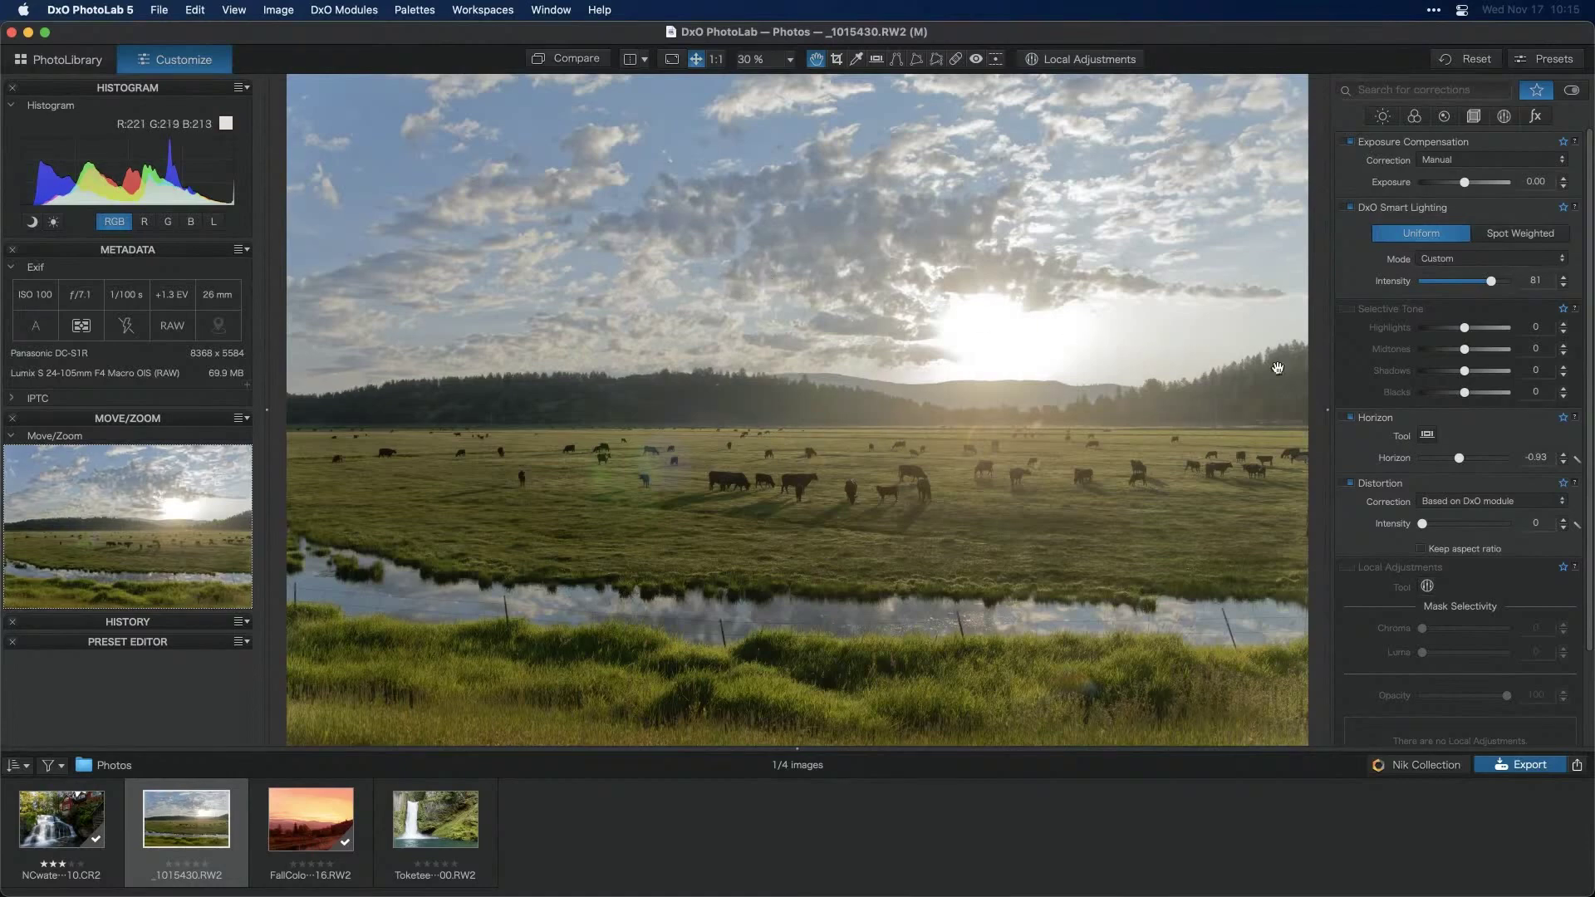
Enable Selective Tone with Highlights -10, Midtones 12, Shadows -14 and Blacks -6, and compare the photo with the correction off and on
left_click(1351, 309)
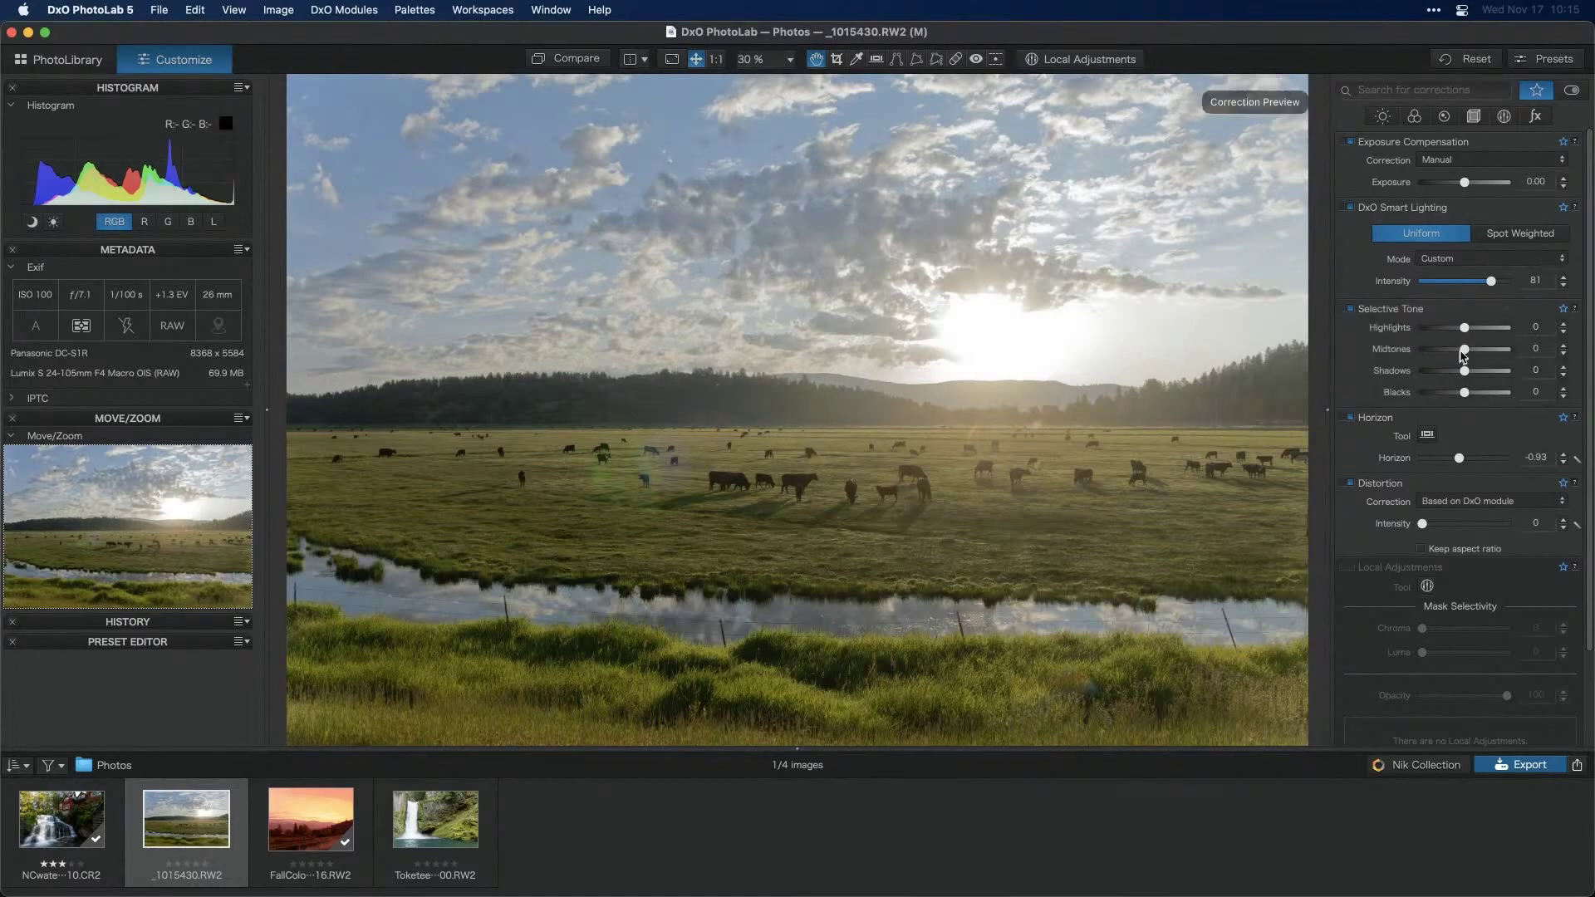
left_click_drag(1466, 352, 1462, 377)
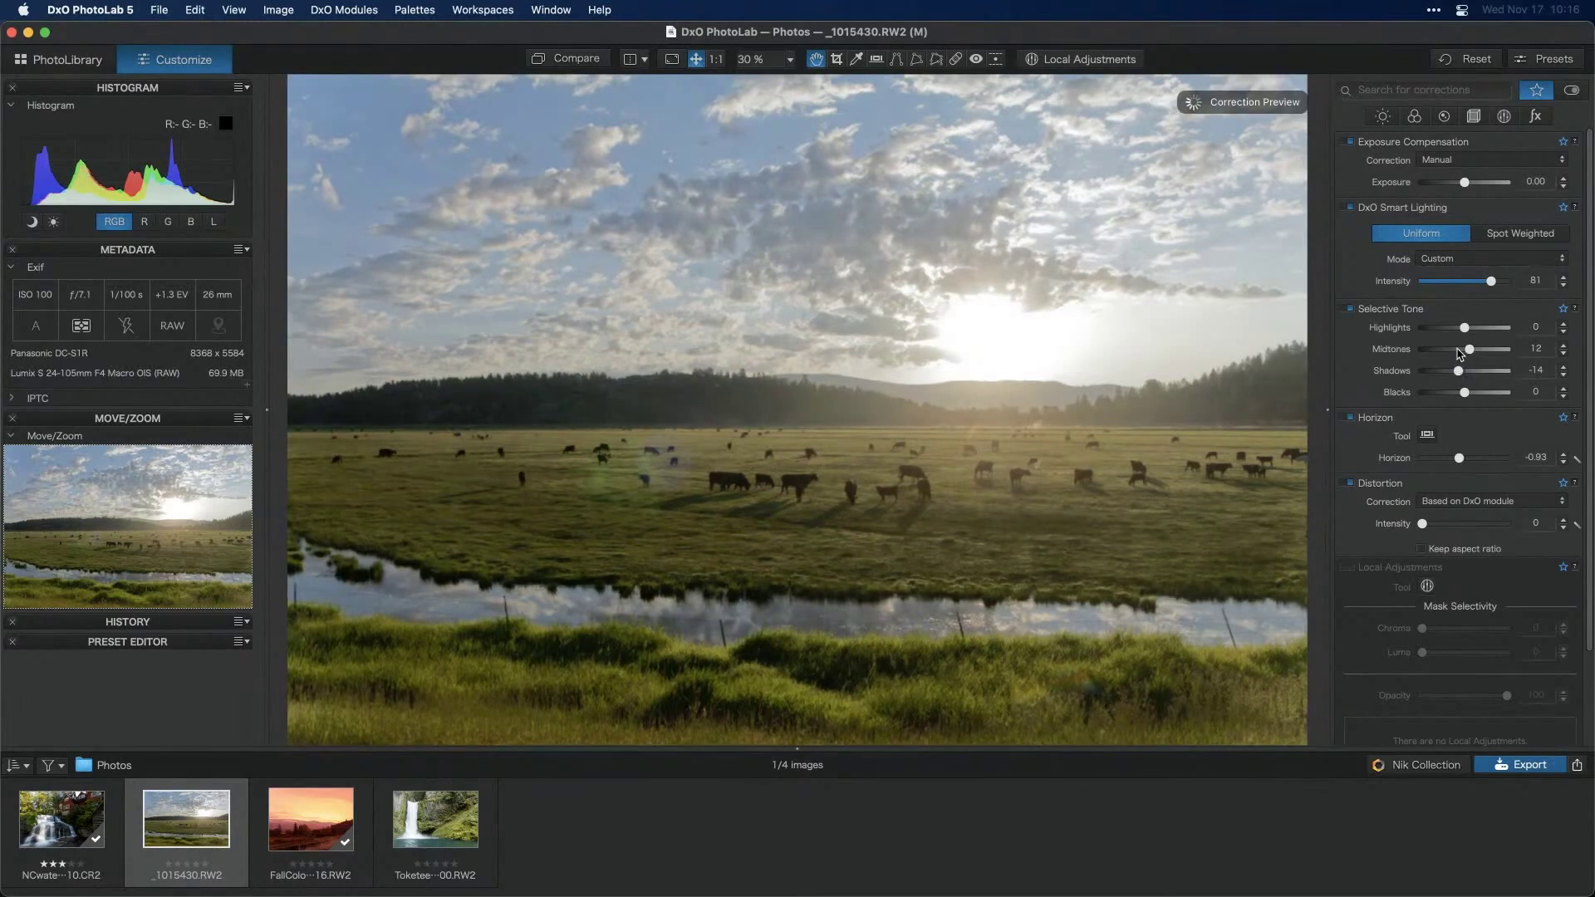
left_click_drag(1467, 333, 1463, 335)
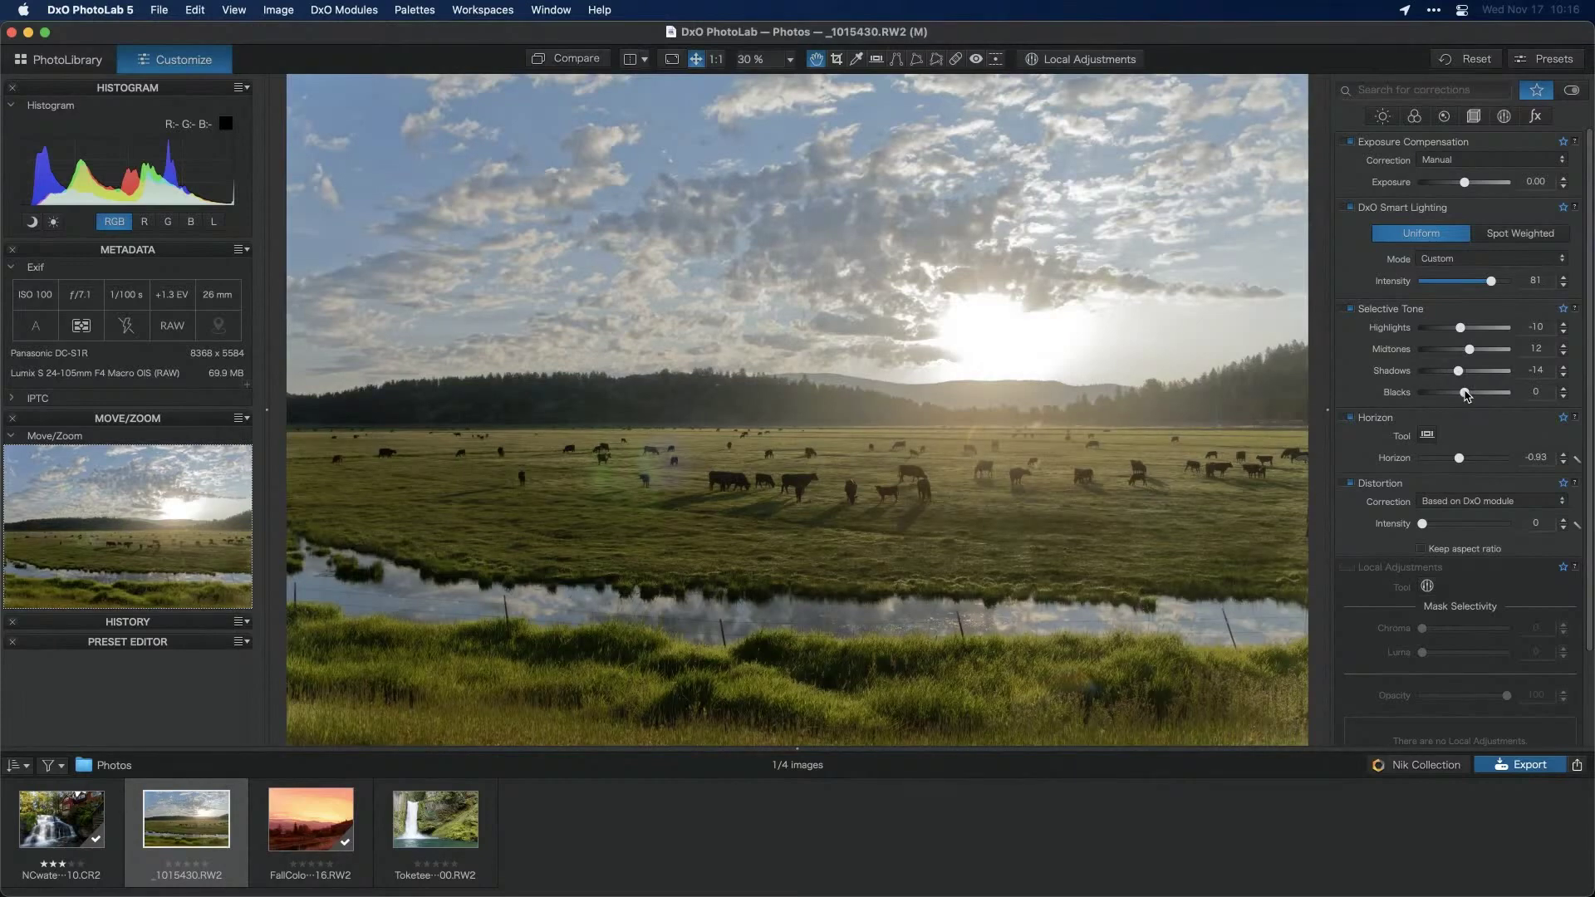
left_click_drag(1466, 395, 1452, 402)
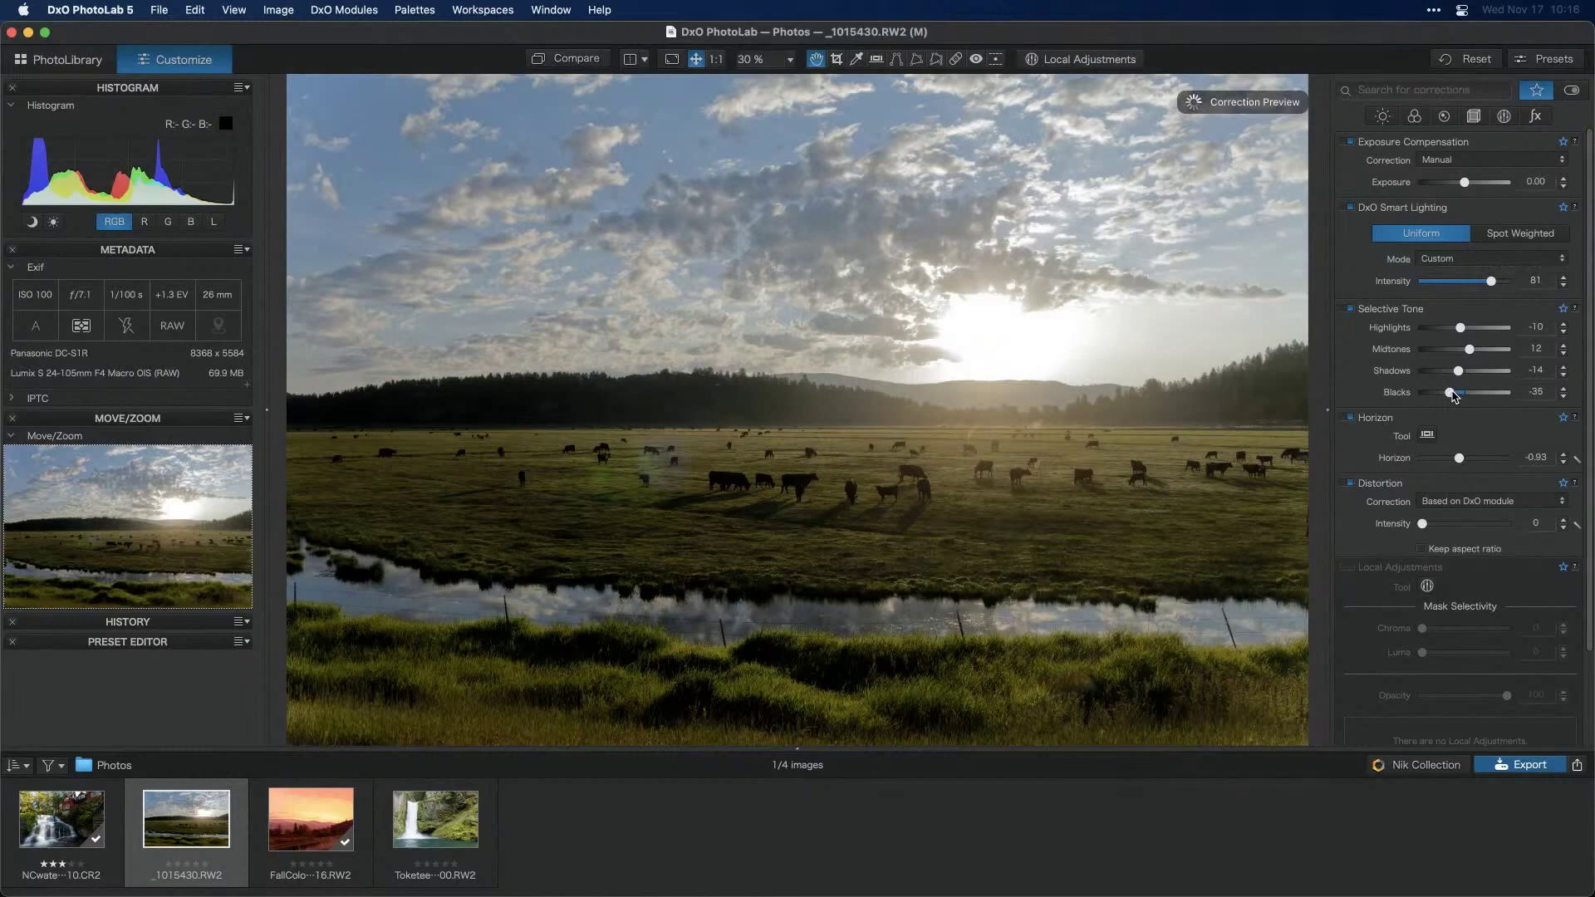
left_click_drag(1453, 396, 1464, 396)
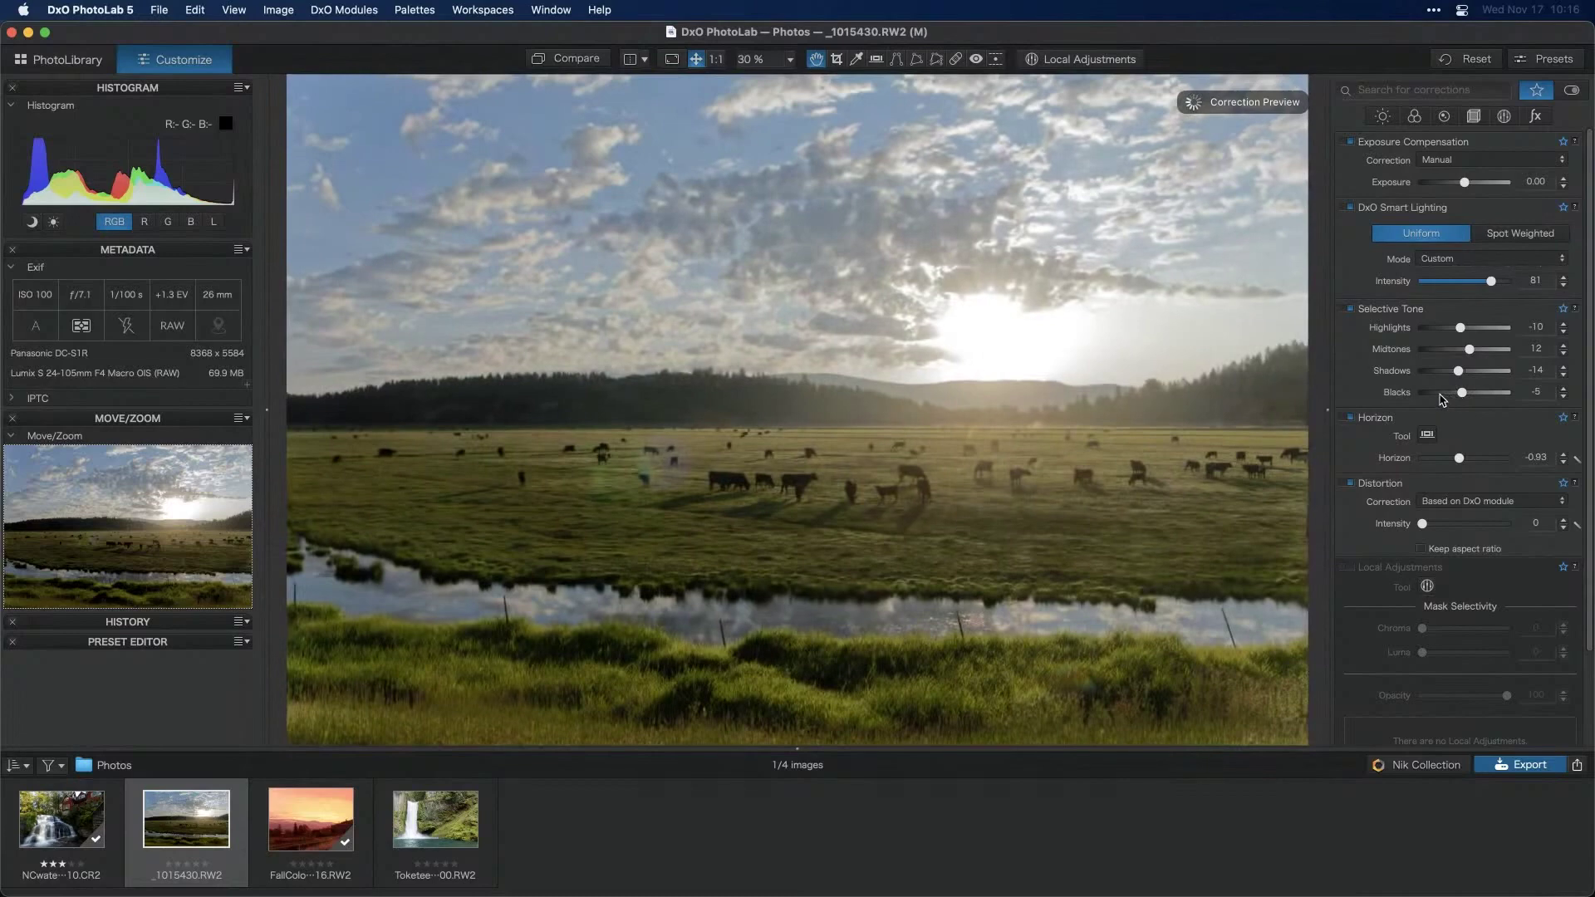
left_click(1349, 309)
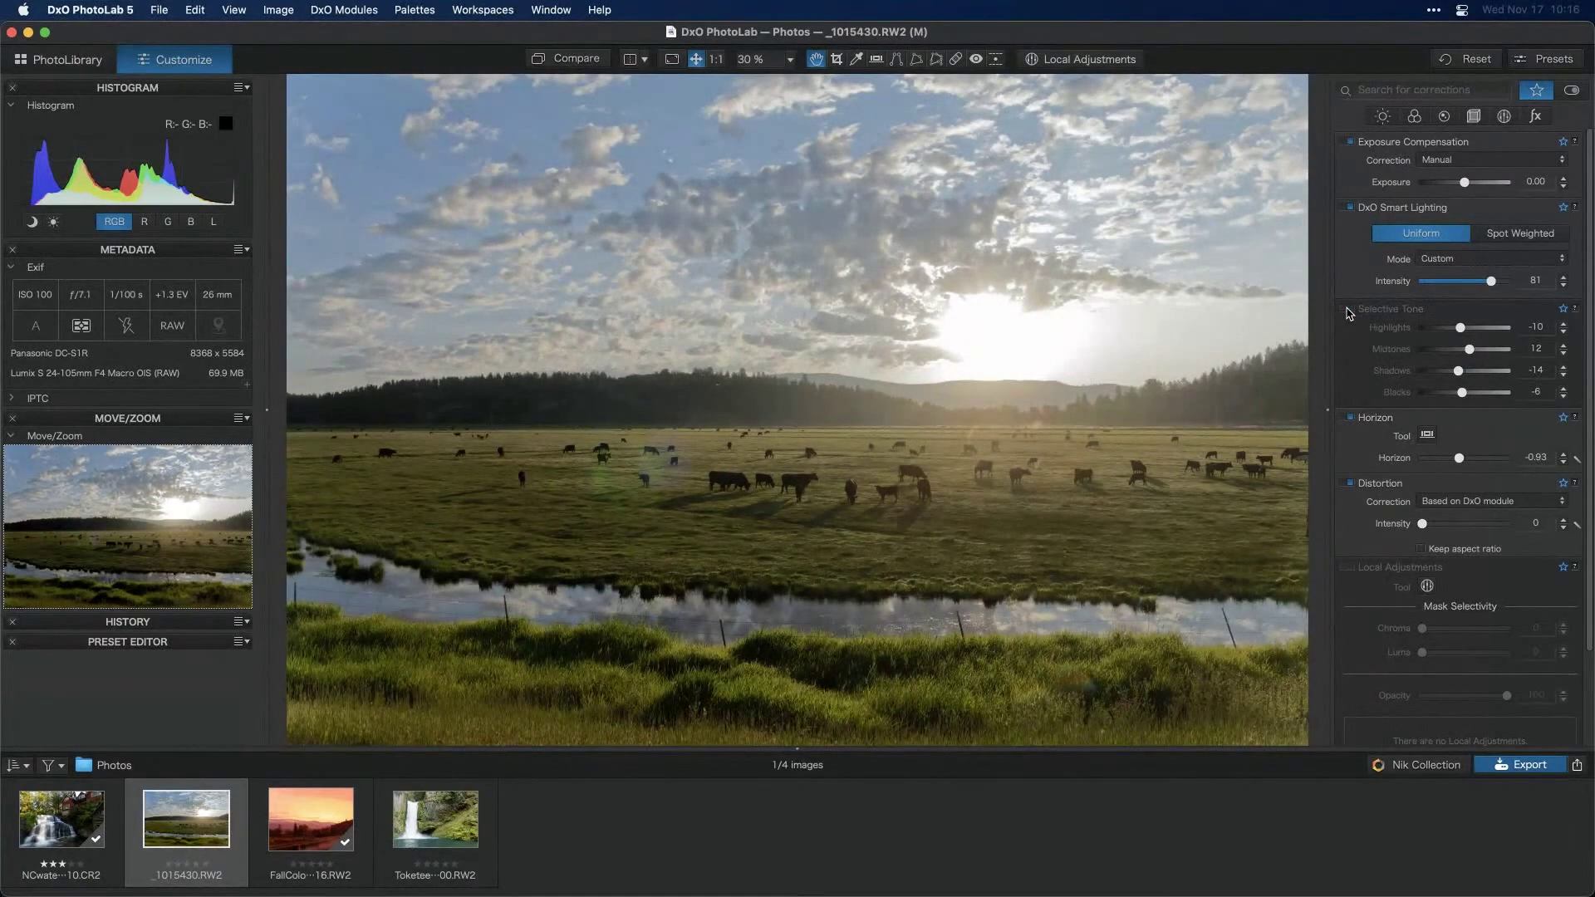
left_click(1350, 310)
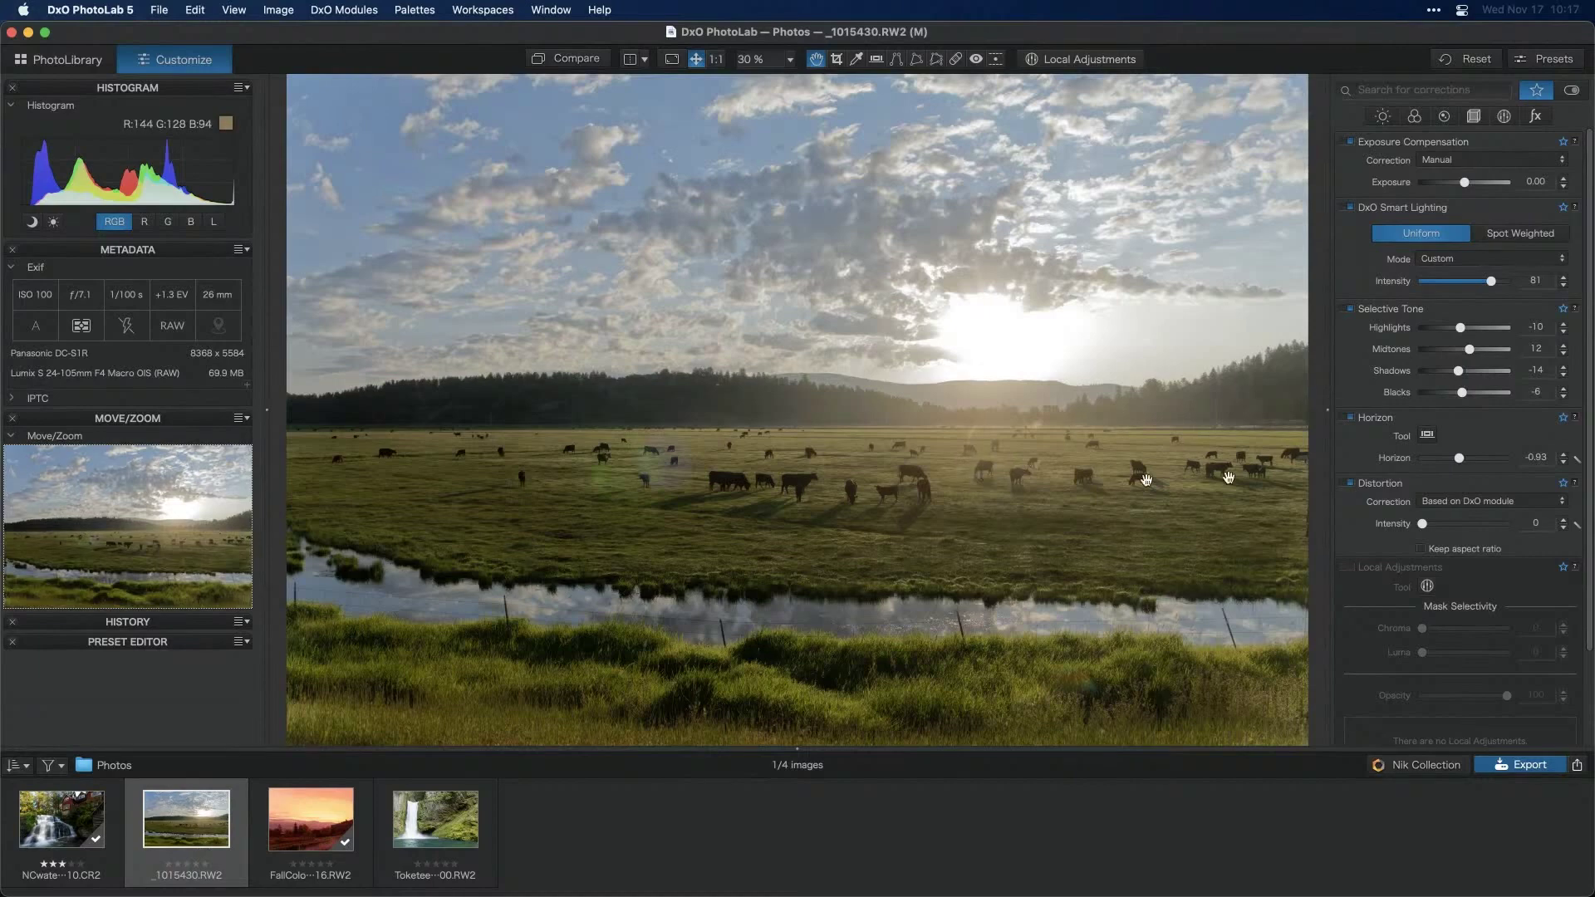
Search all corrections for "saturat", add Color Accentuation to the favourites, and return to the full favourites list
scroll(1587, 282, "down", 3)
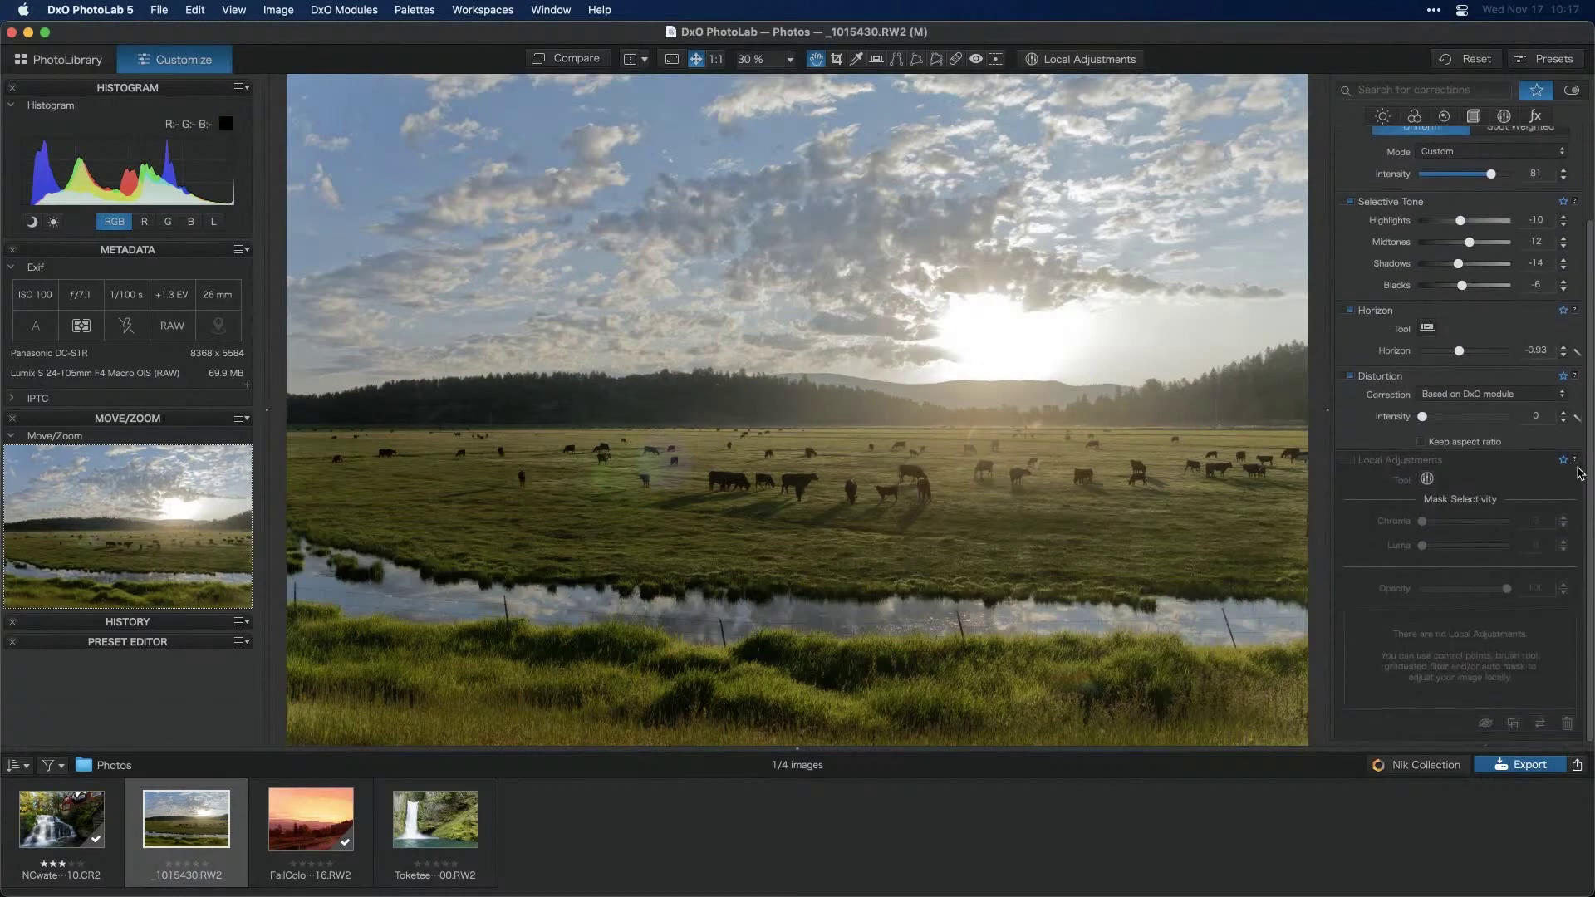
scroll(1583, 339, "up", 3)
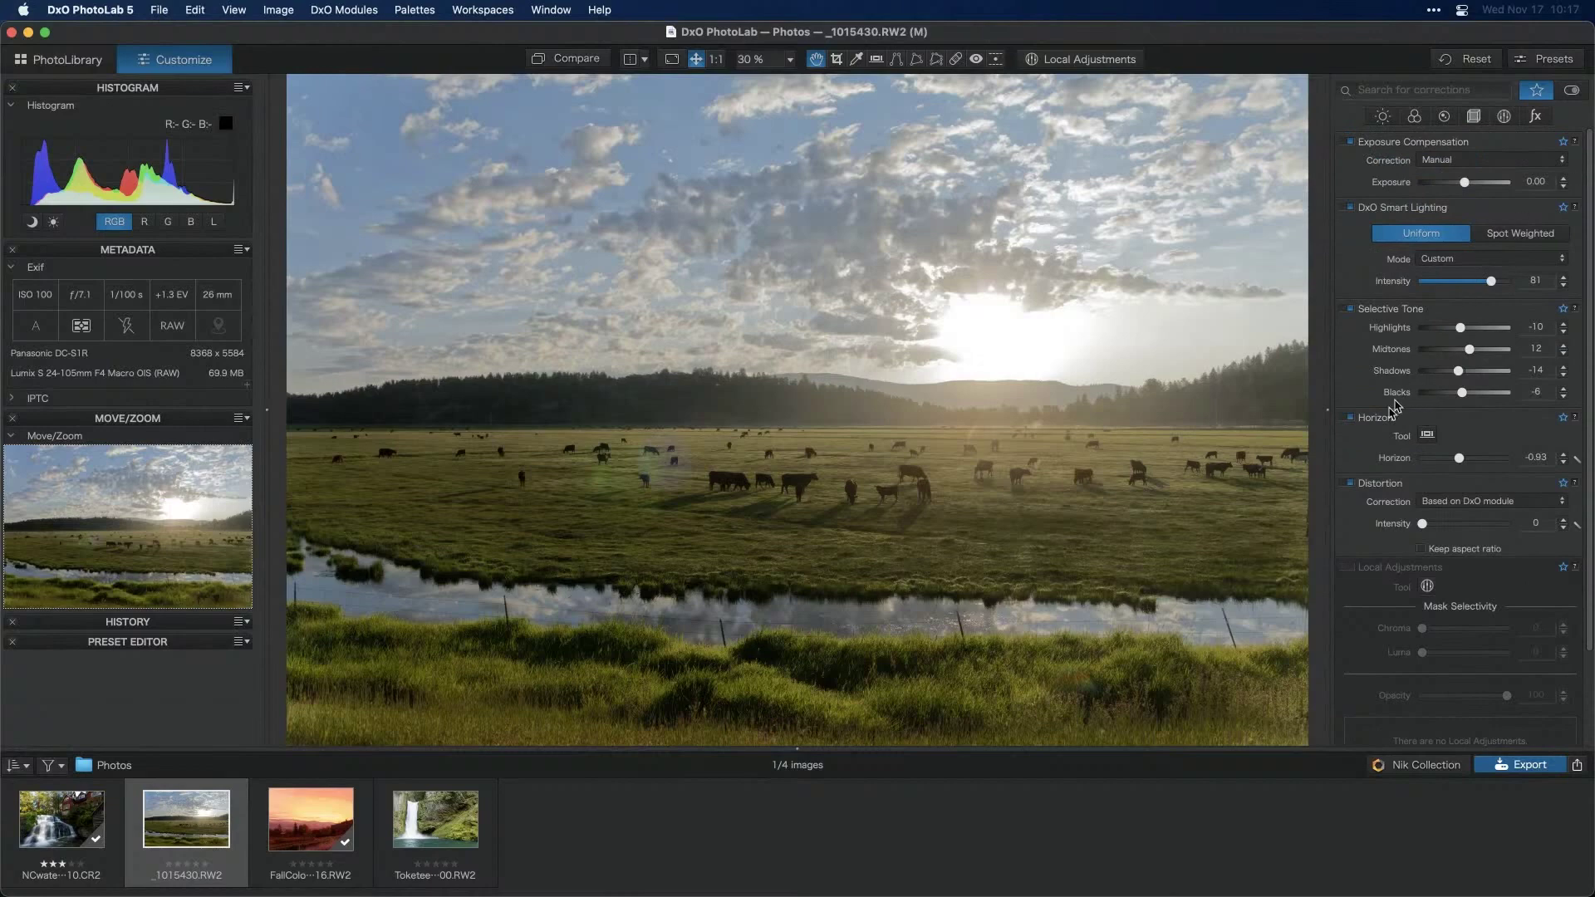
left_click(1537, 90)
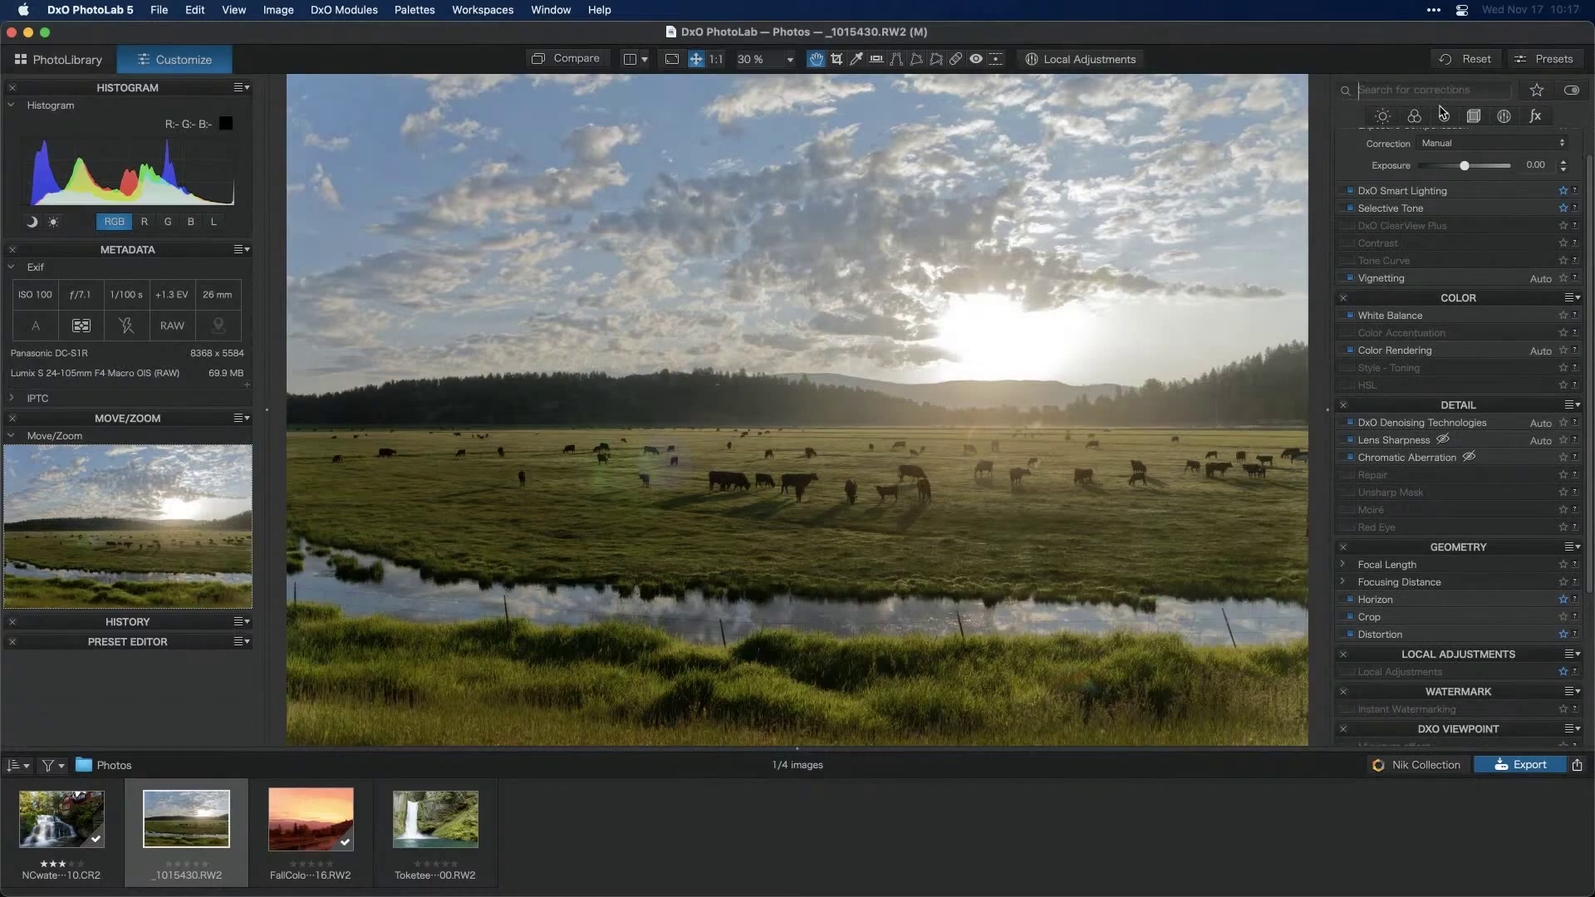
type("saturat")
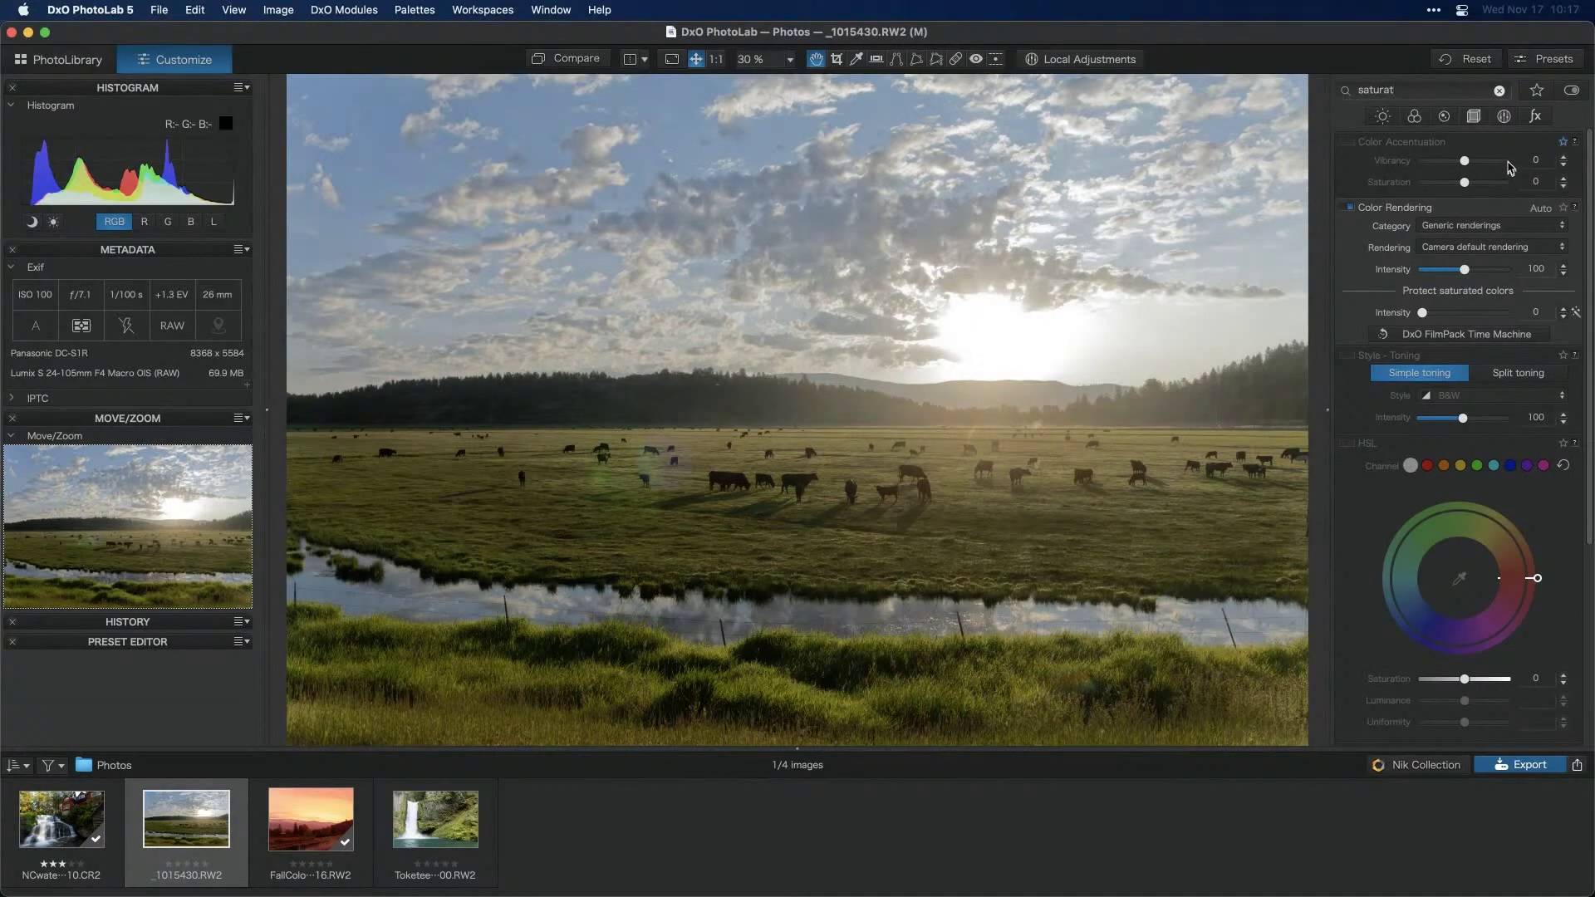
left_click(1537, 92)
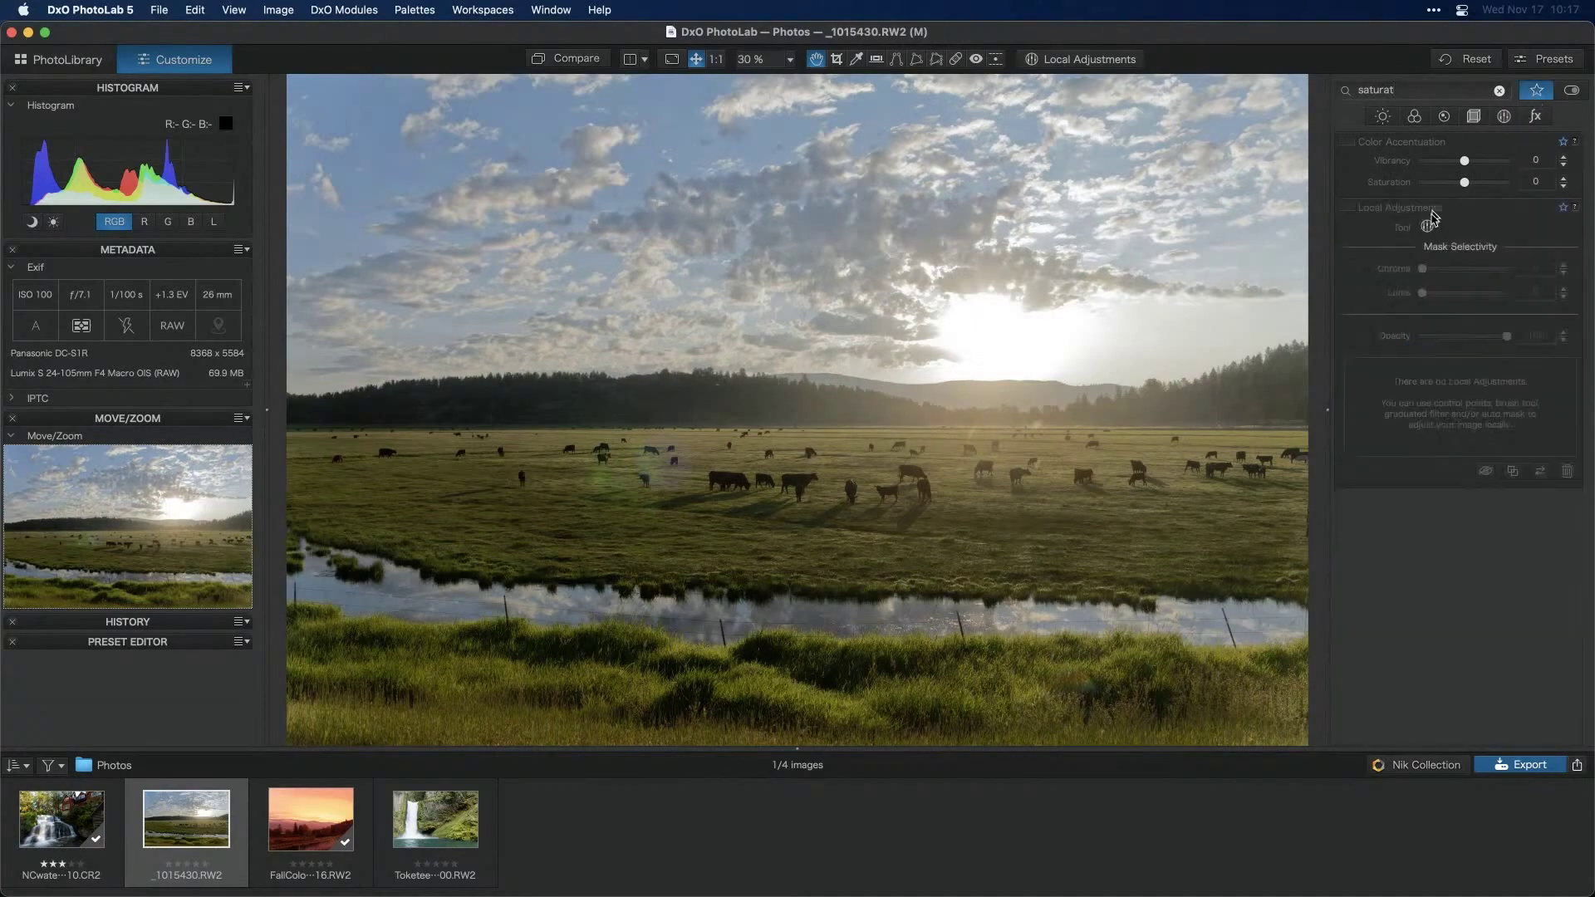
left_click(1499, 90)
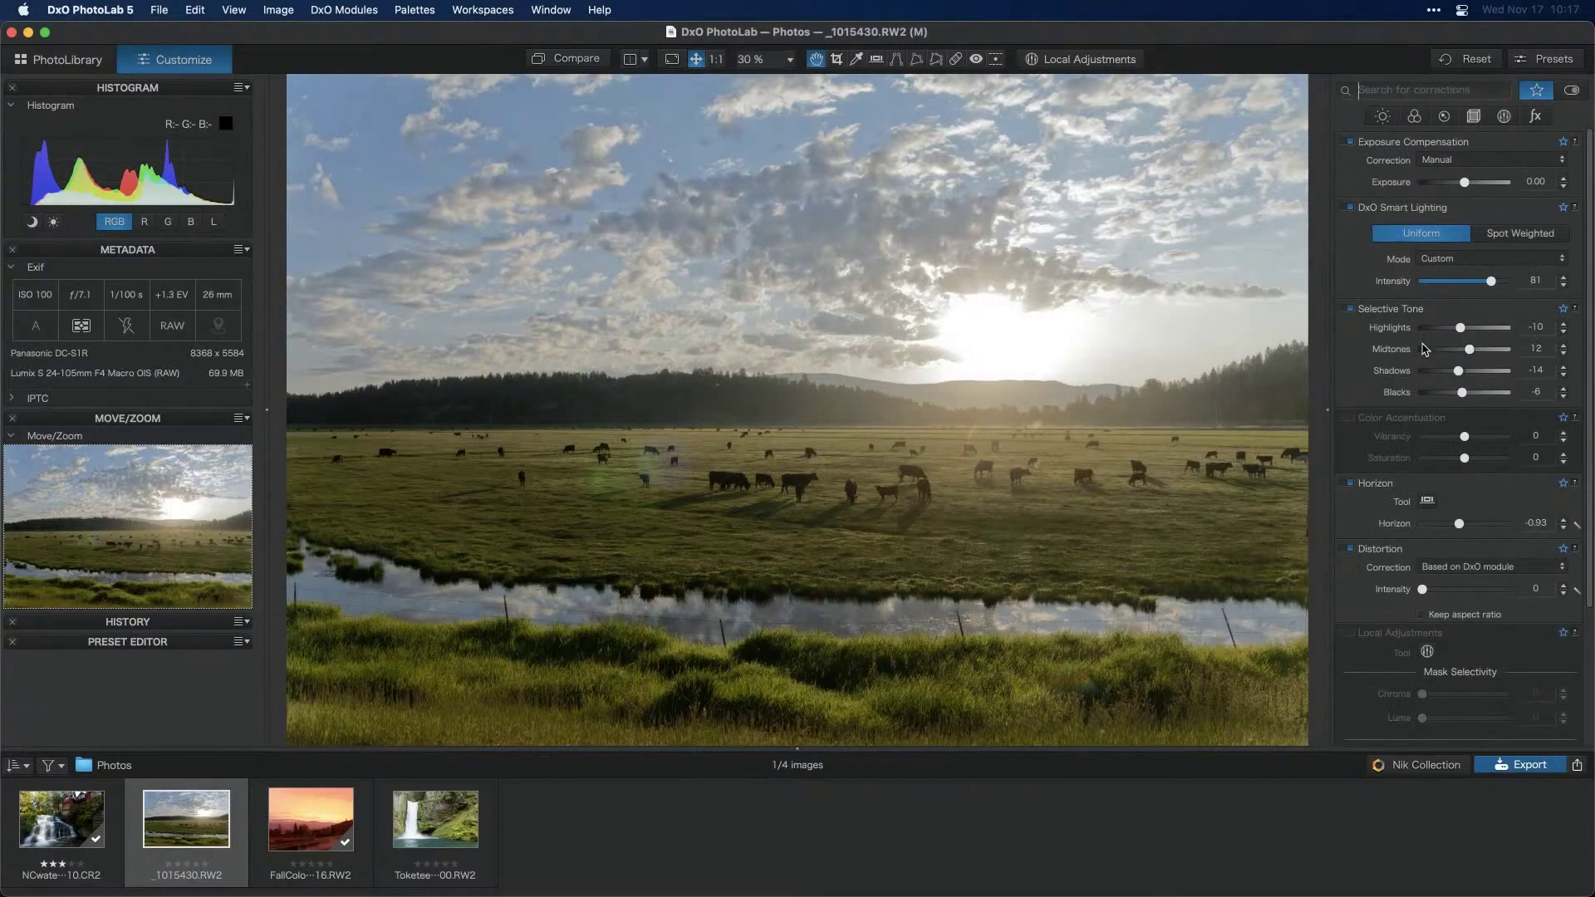
Enable Color Accentuation and set its Saturation to 52
scroll(1408, 436, "up", 1)
left_click(1349, 418)
left_click_drag(1465, 463, 1486, 463)
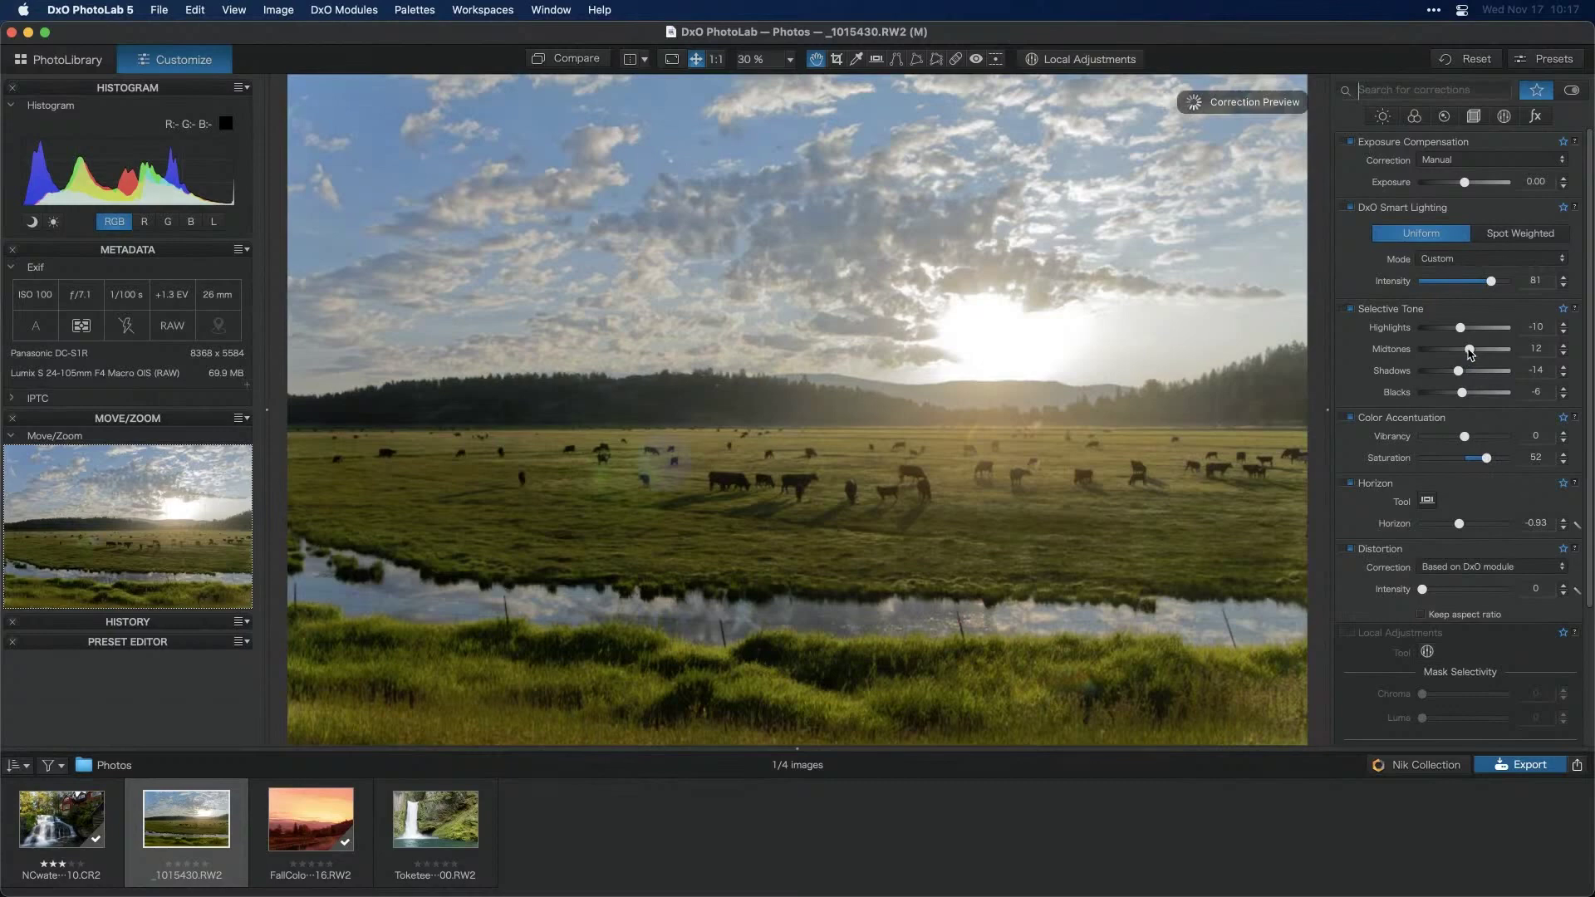
Set the Selective Tone Midtones to 45 and compare the result with the uncorrected photo
left_click_drag(1470, 352, 1485, 354)
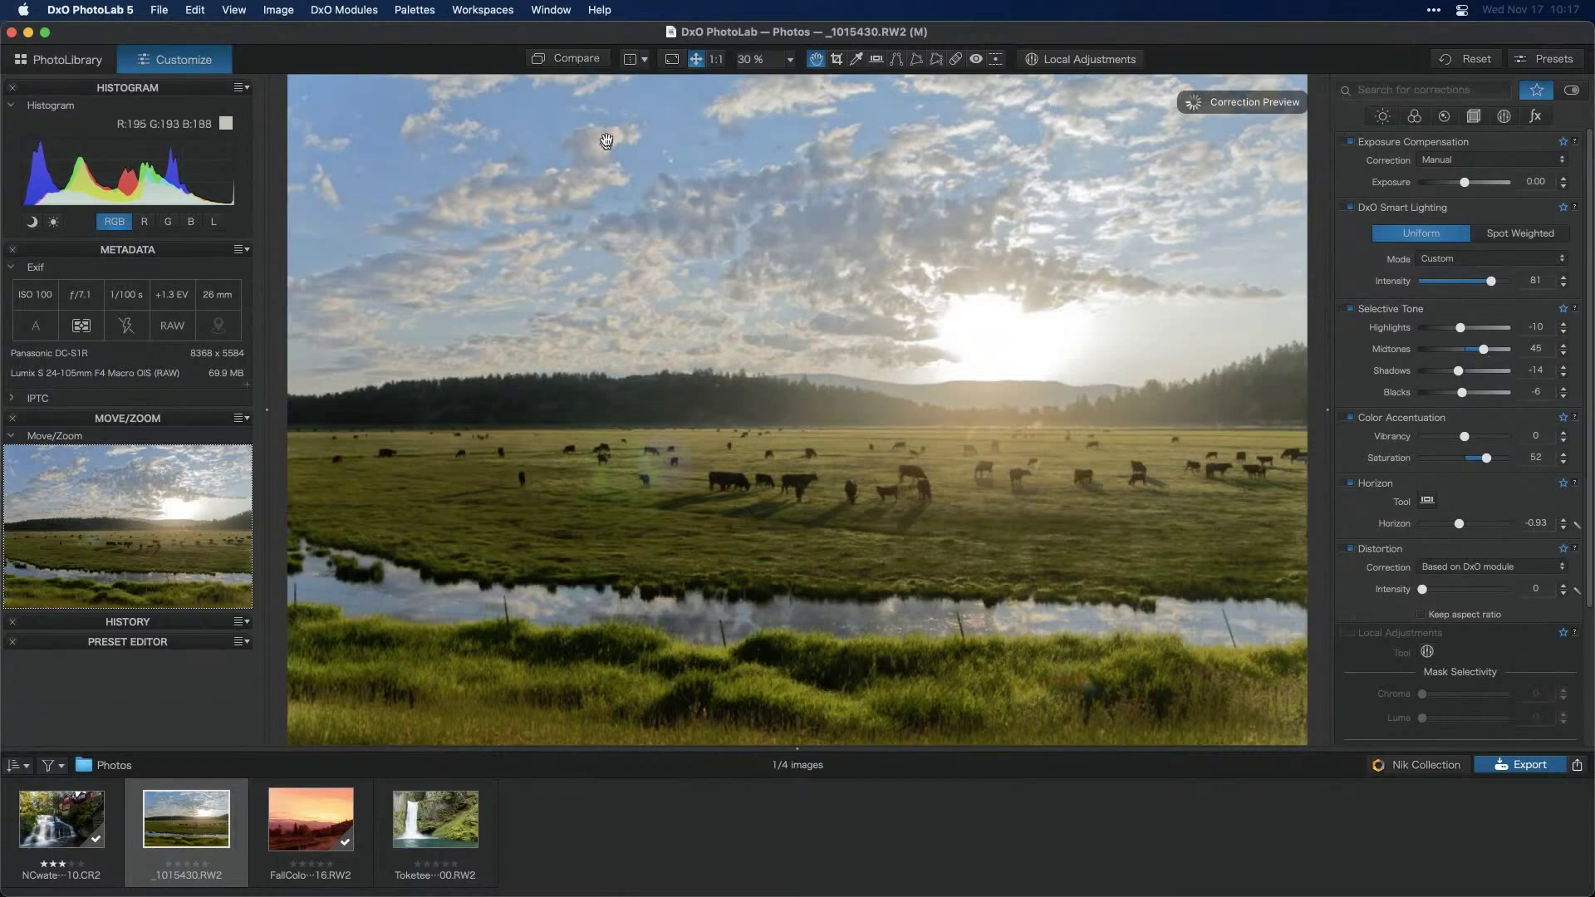
left_click(561, 60)
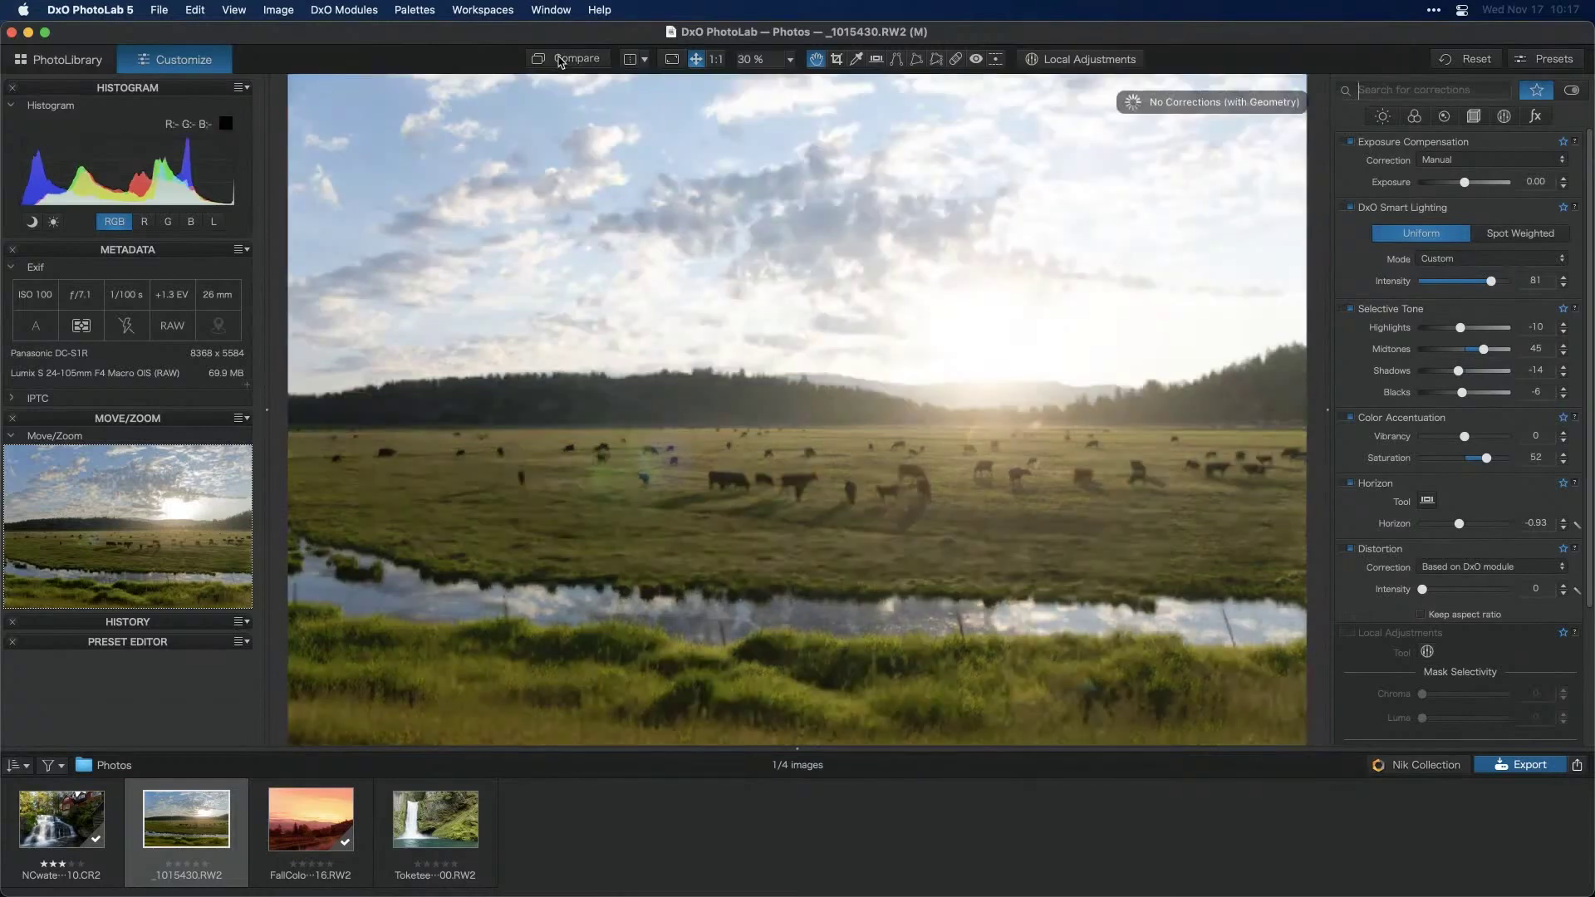
left_click(561, 60)
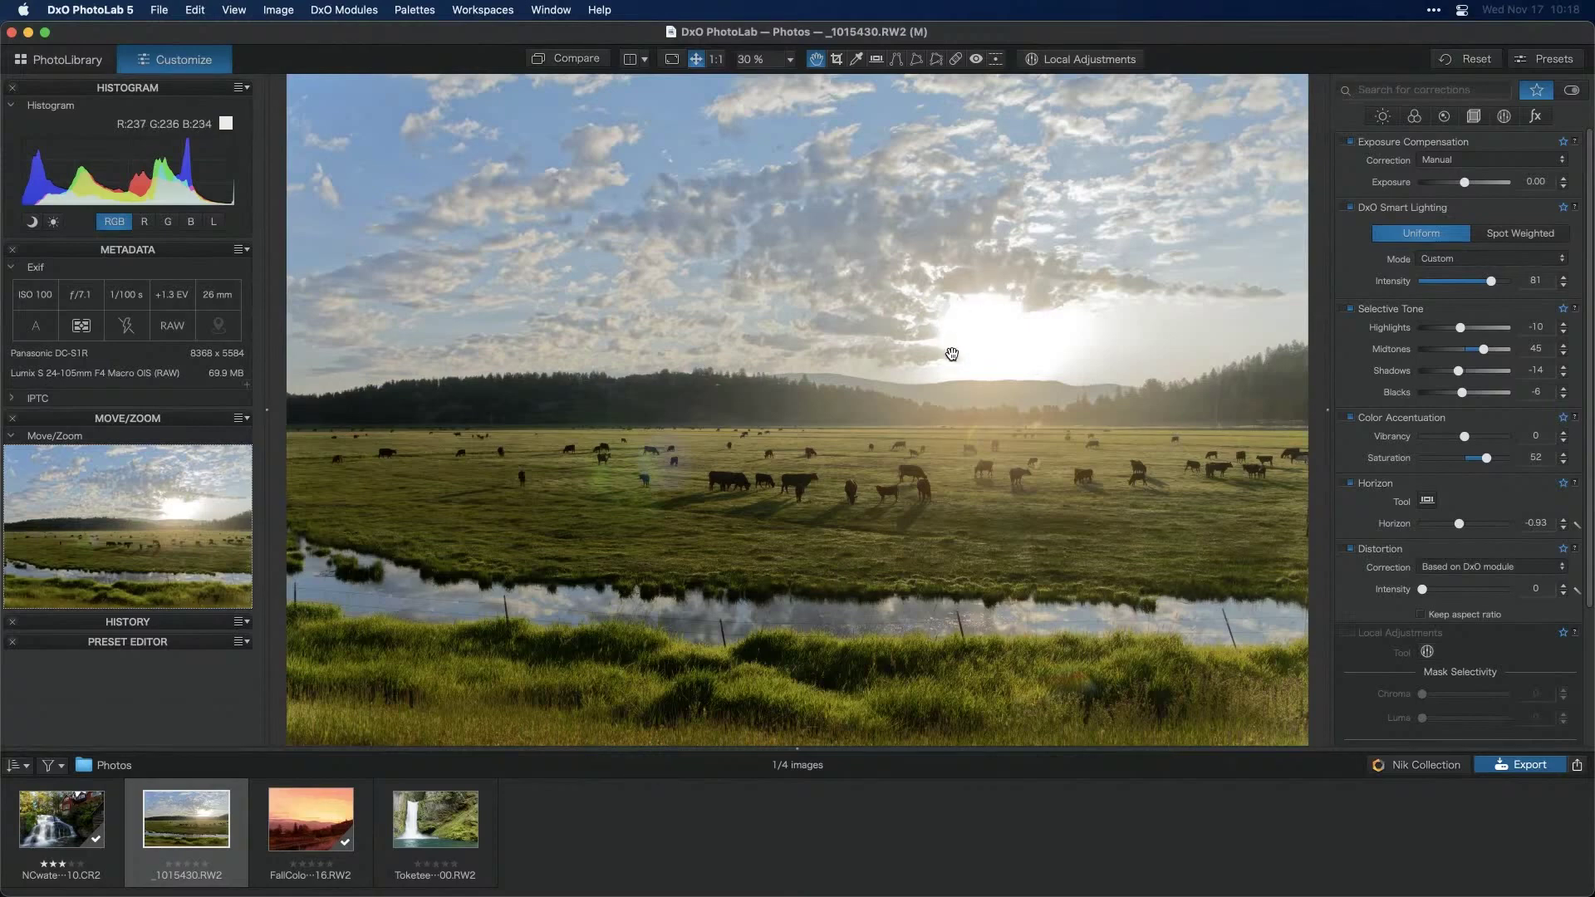
Add a Control Line local adjustment from the mid-sky down to the horizon, sampling the upper blue sky, with its mask shown
left_click(1063, 60)
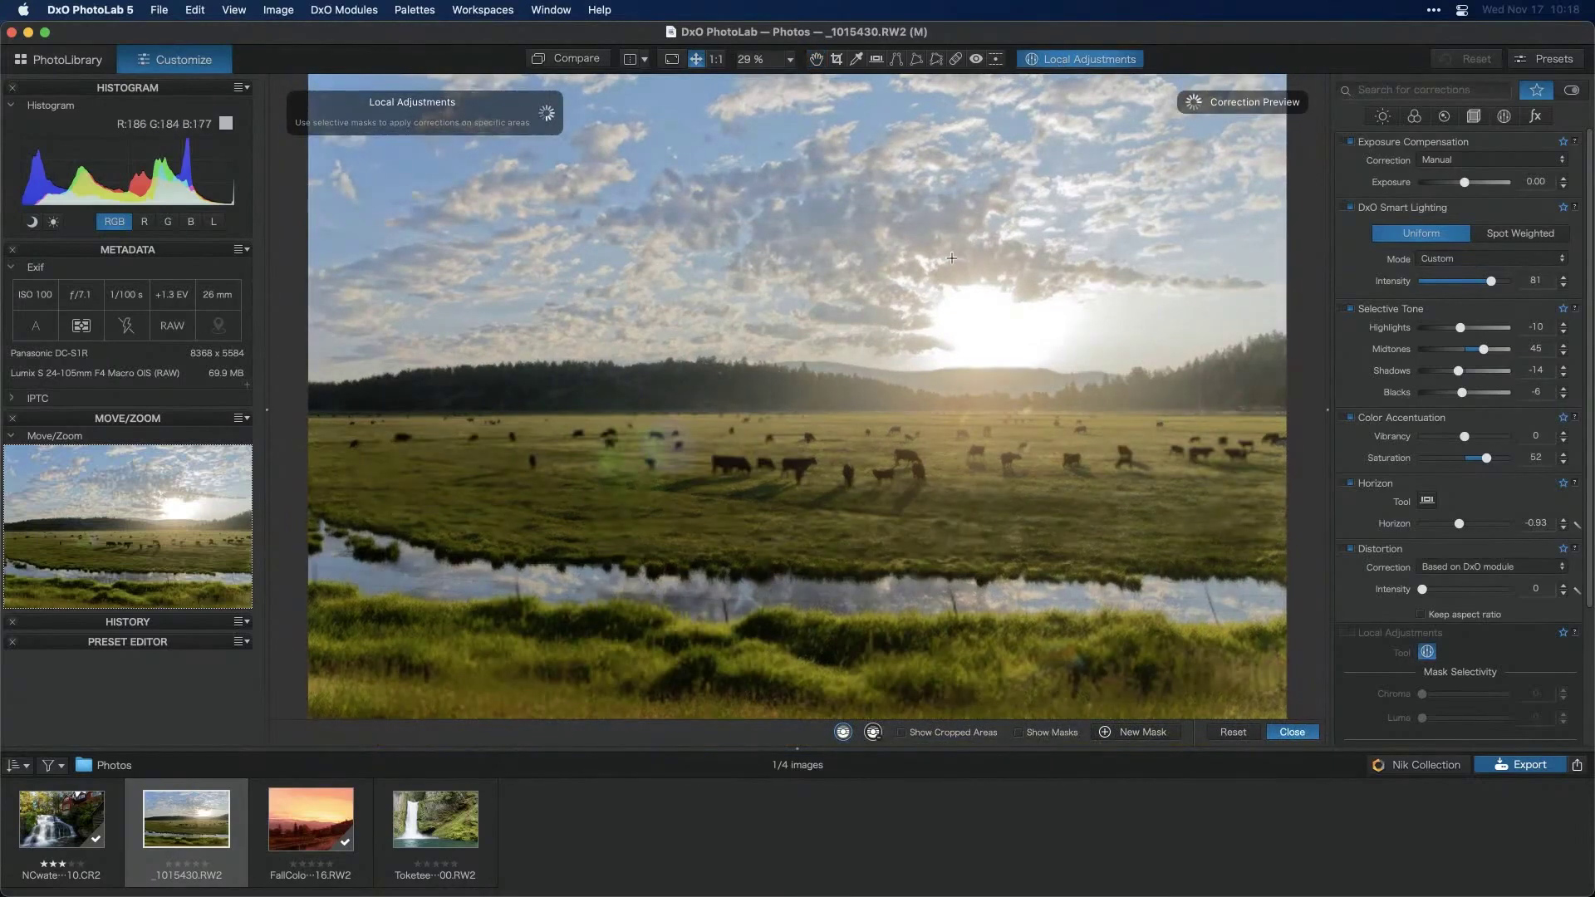
right_click(765, 300)
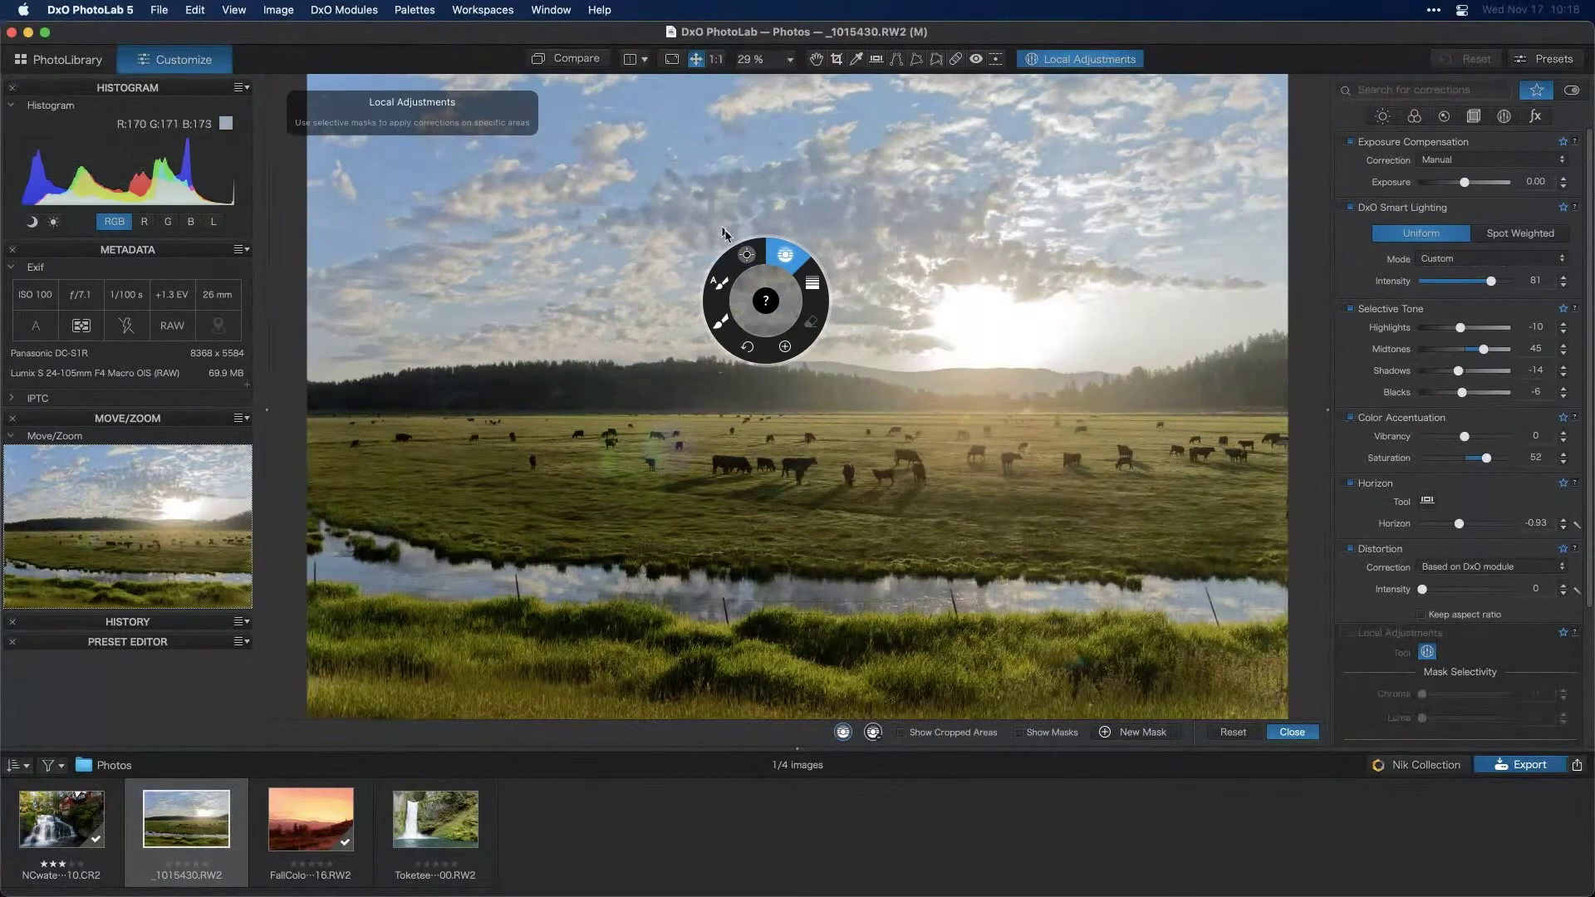
left_click(791, 258)
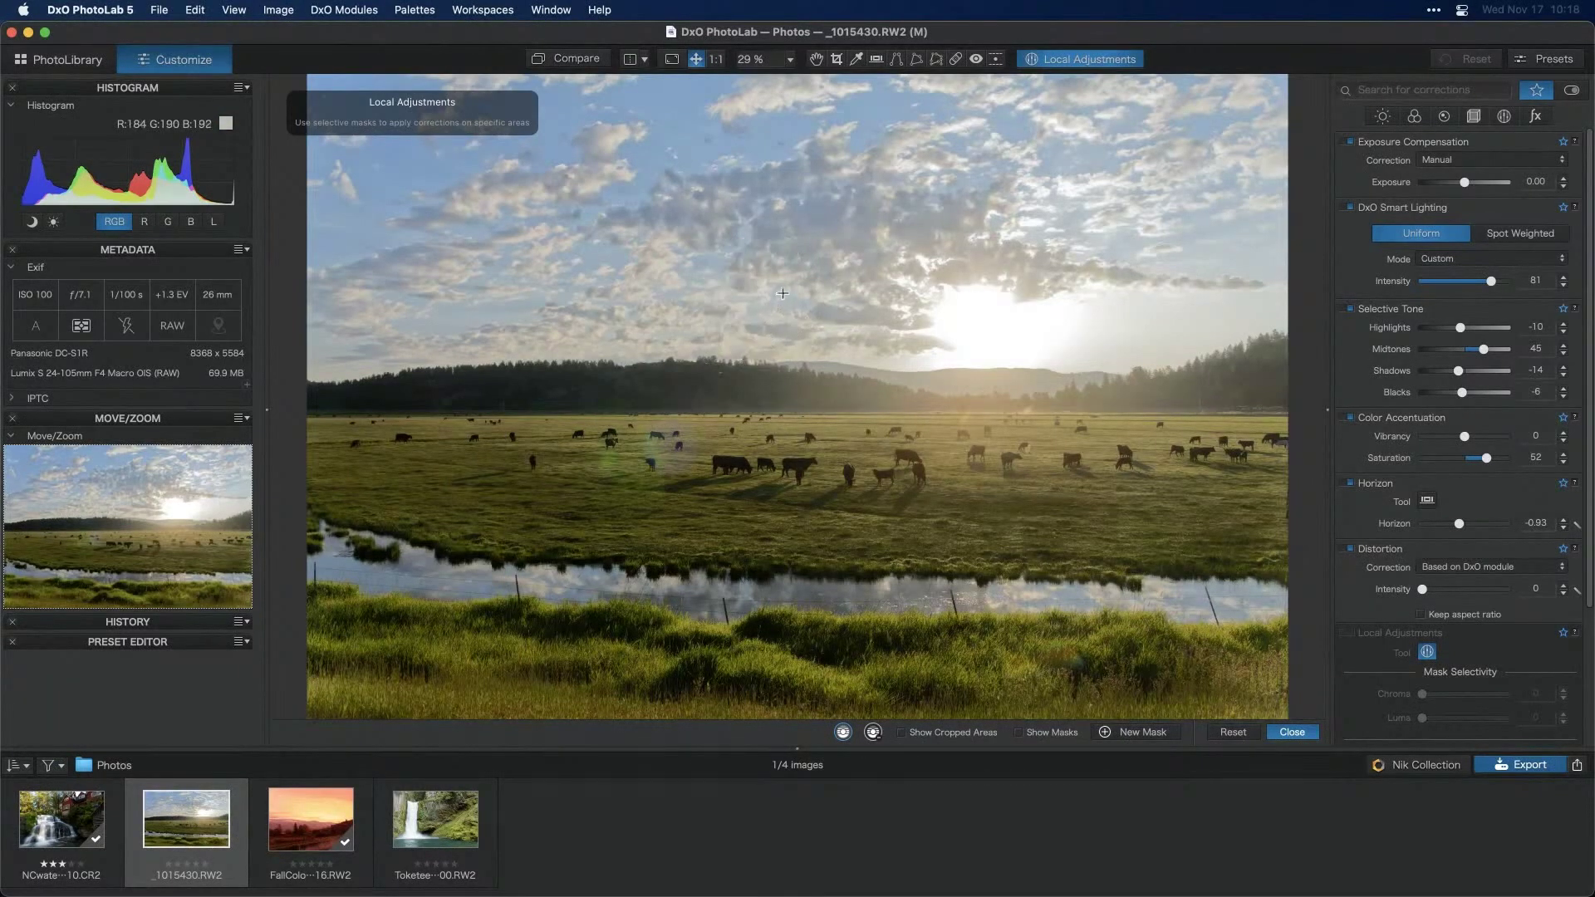
left_click_drag(778, 298, 780, 404)
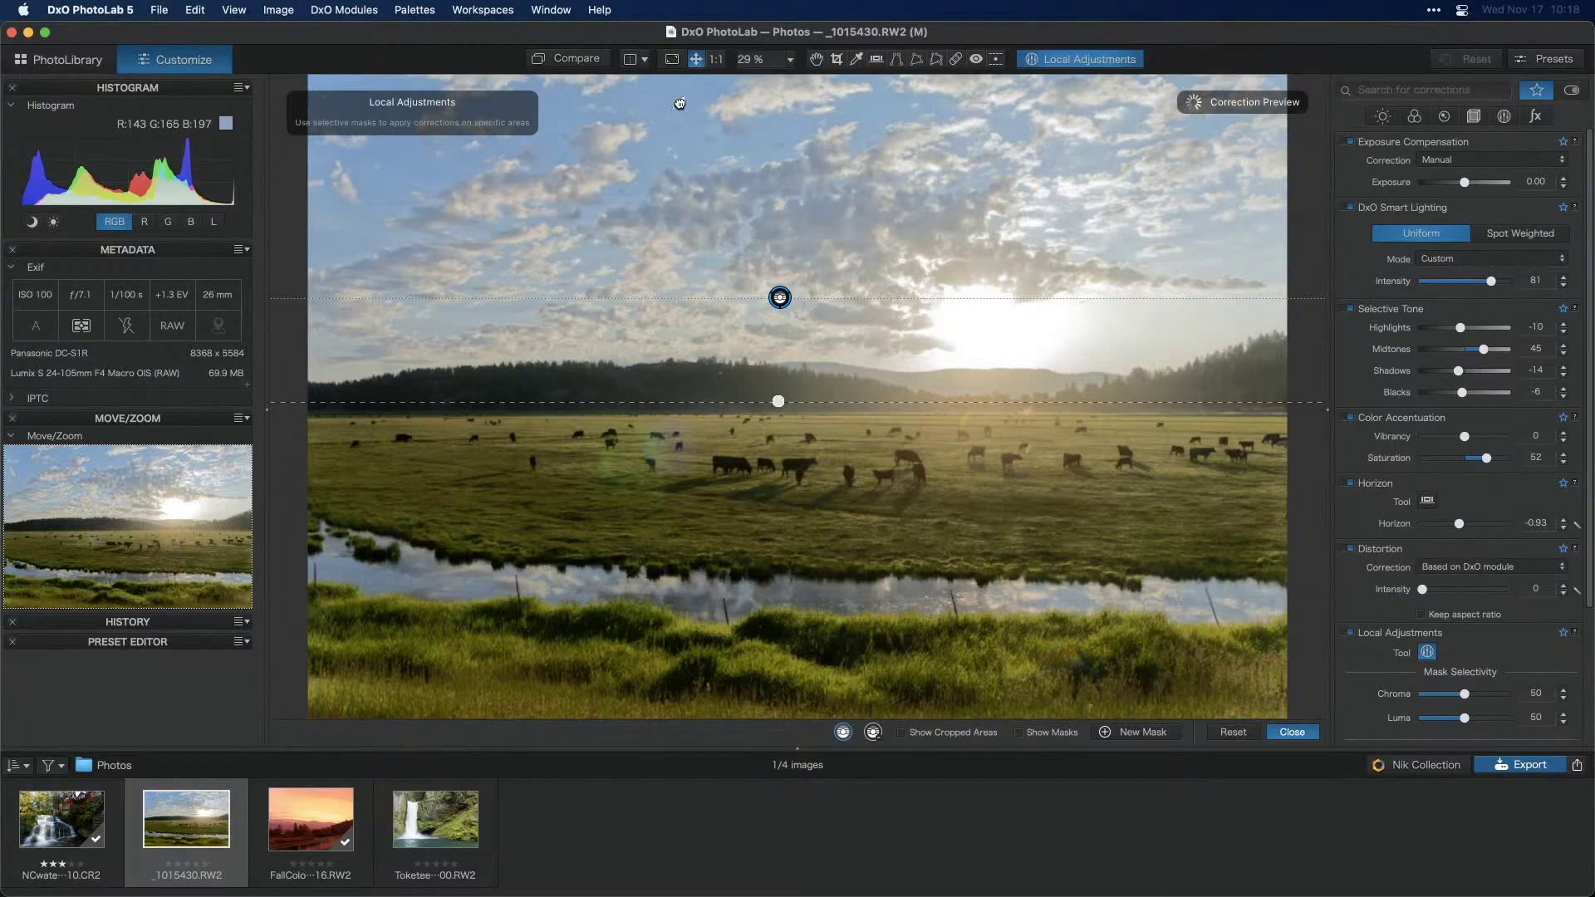
left_click_drag(677, 102, 677, 102)
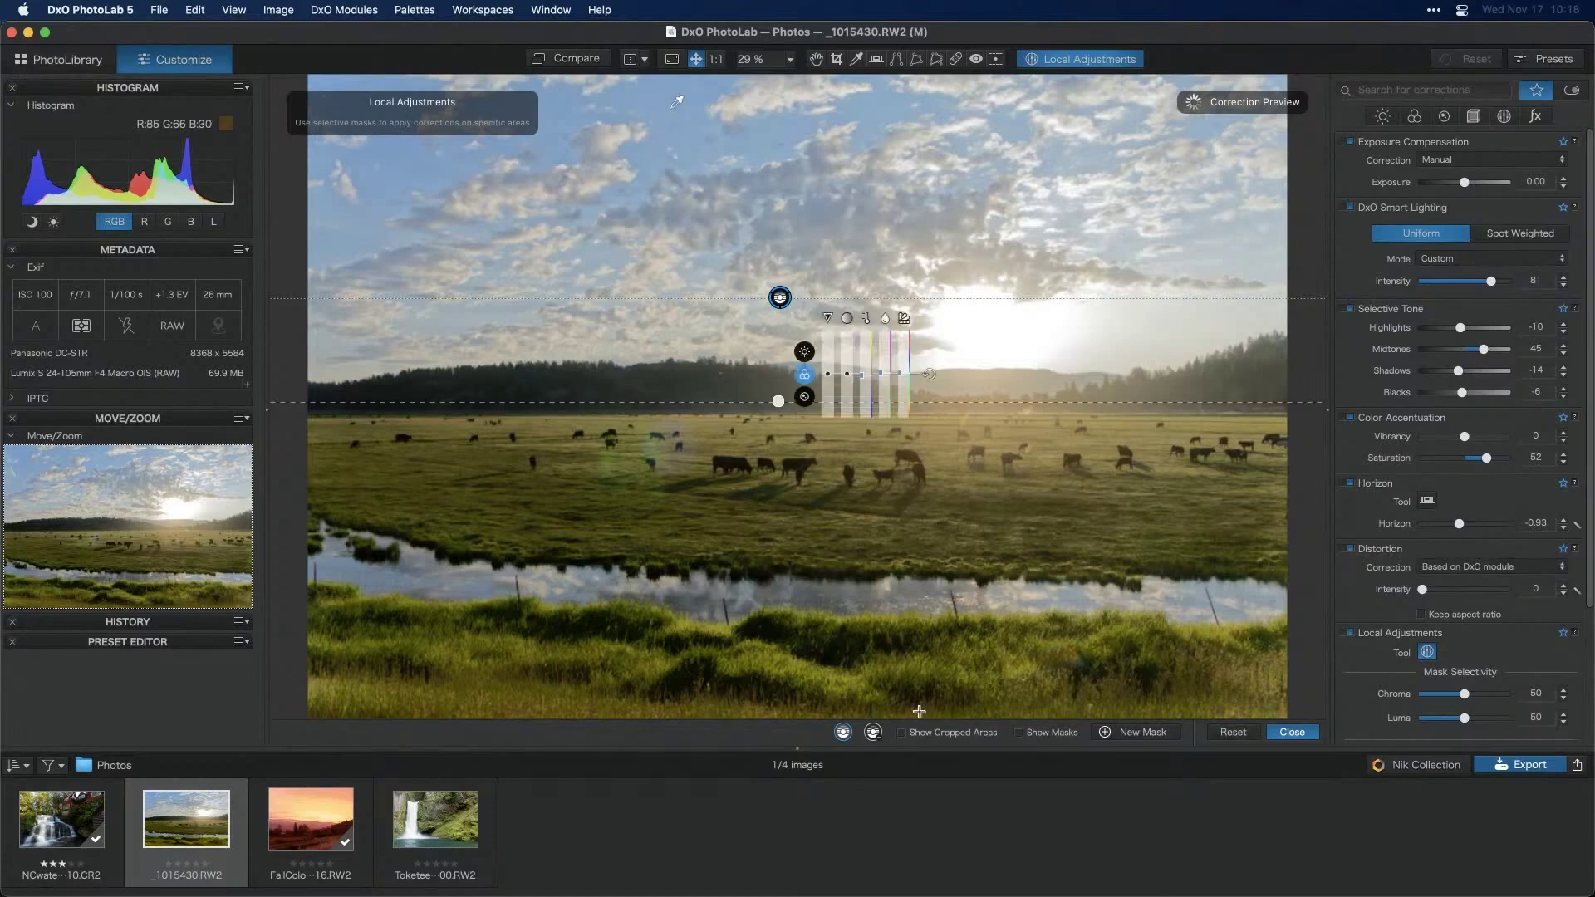
left_click(1027, 734)
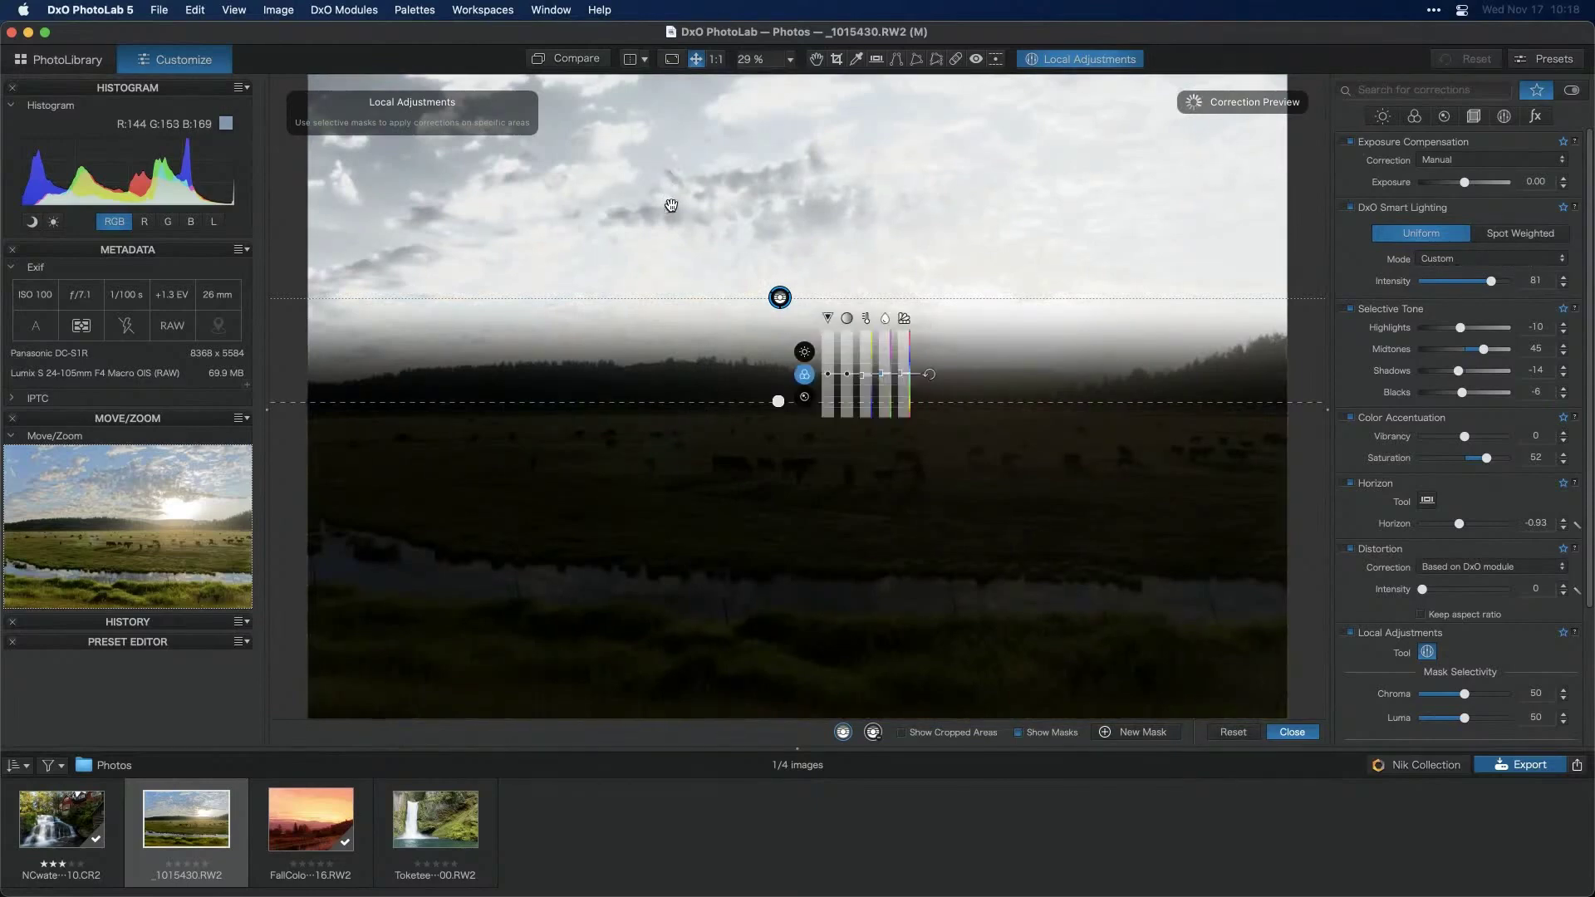
left_click(675, 103)
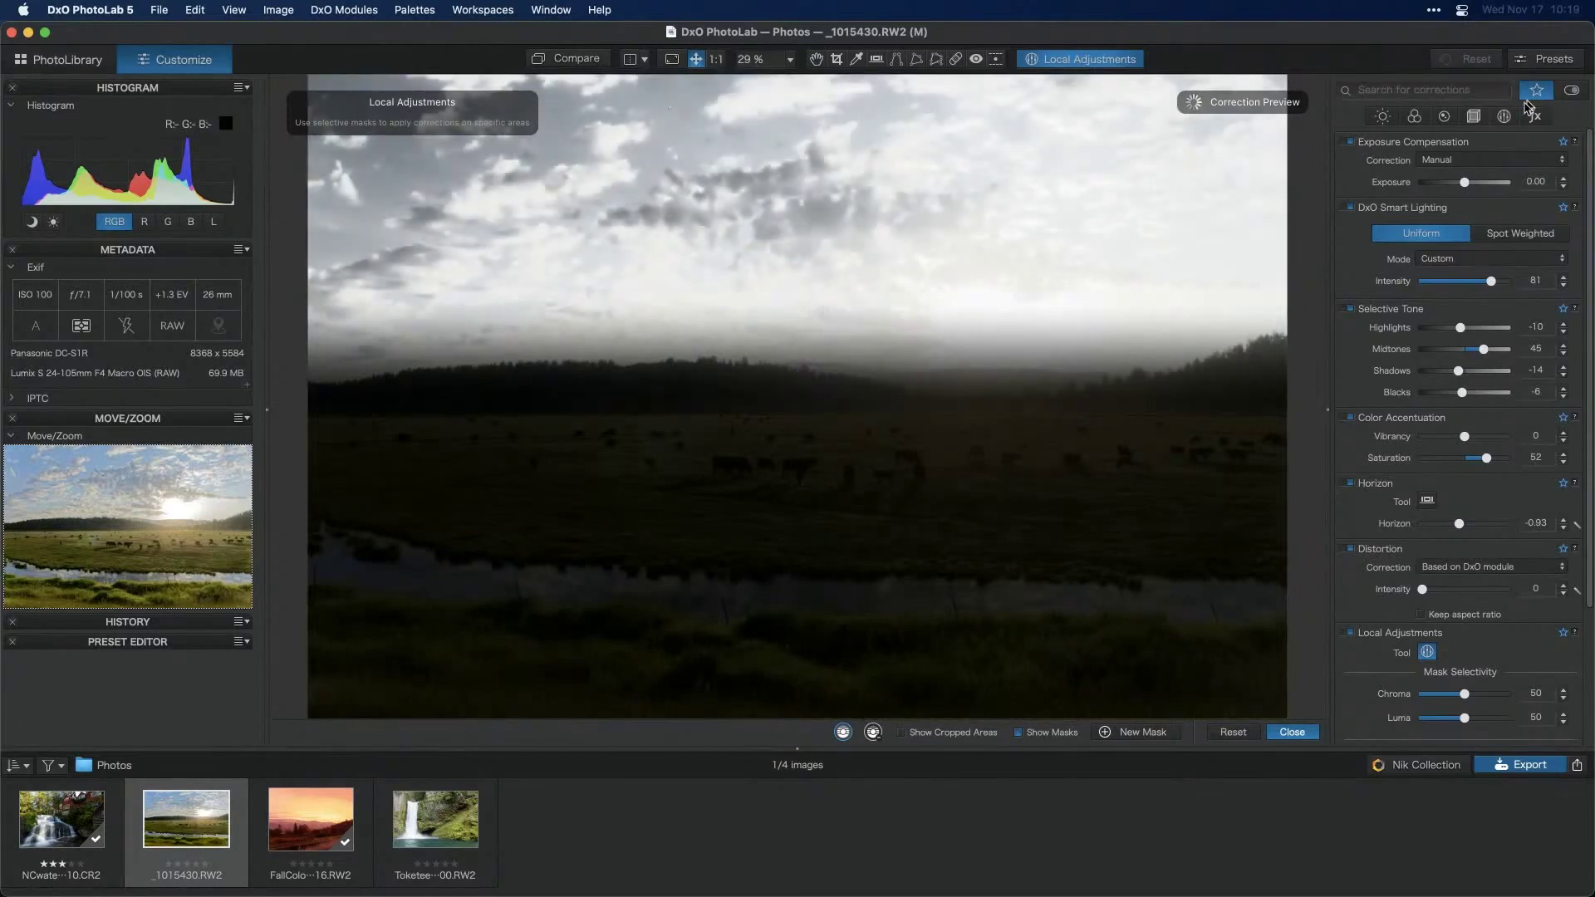
Set the Control Line's mask selectivity to Chroma 72 and Luma 49, and hide the mask display
left_click(1505, 117)
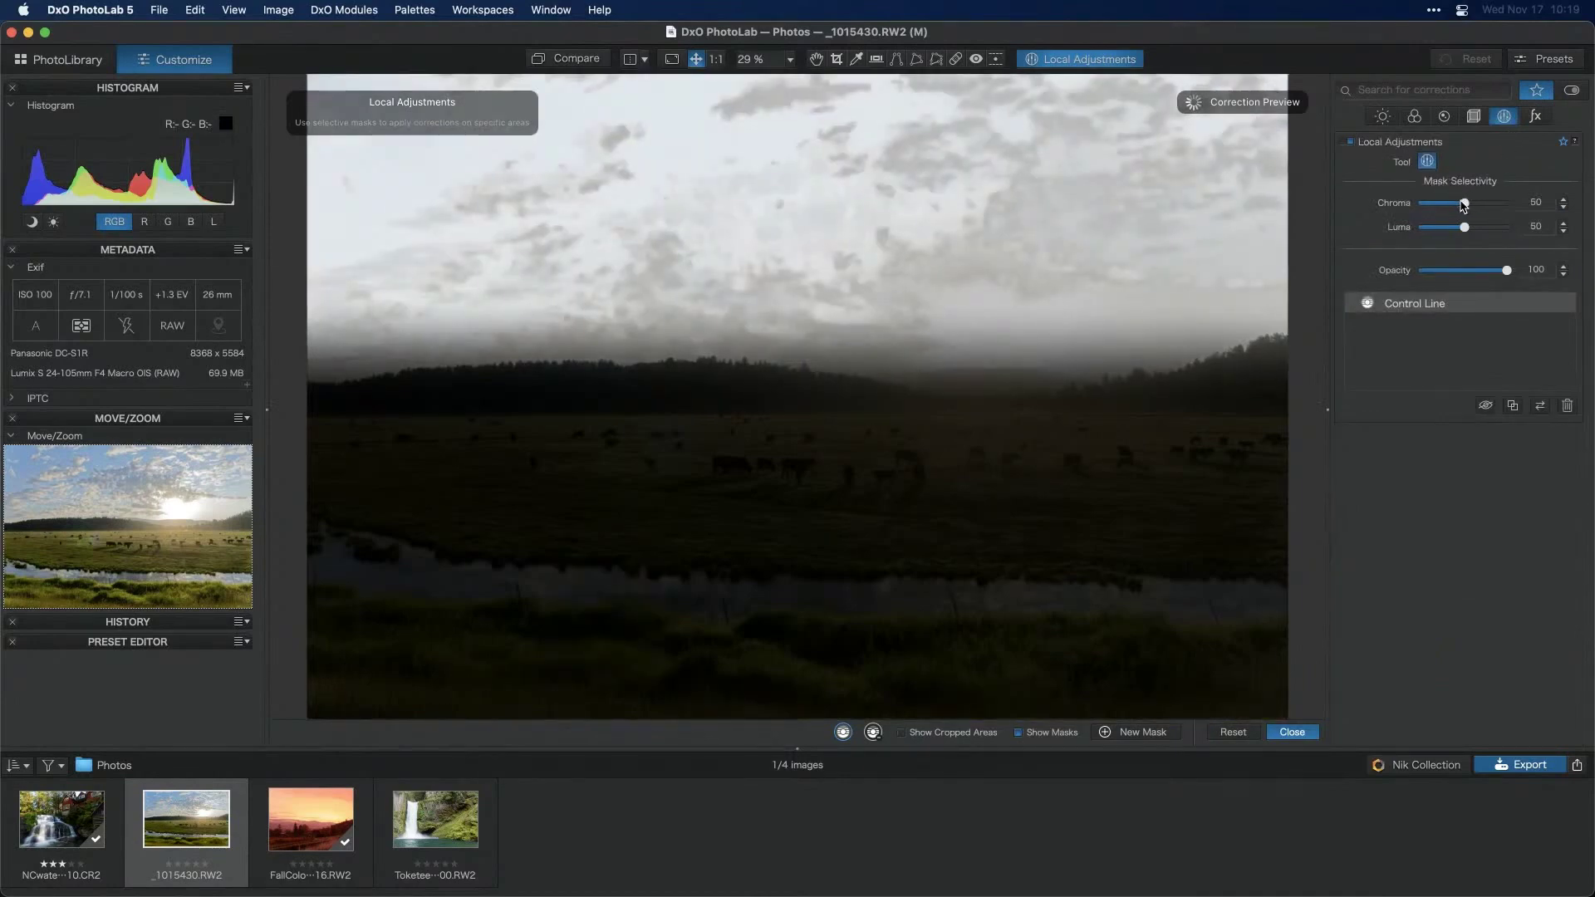
left_click_drag(1465, 206, 1475, 206)
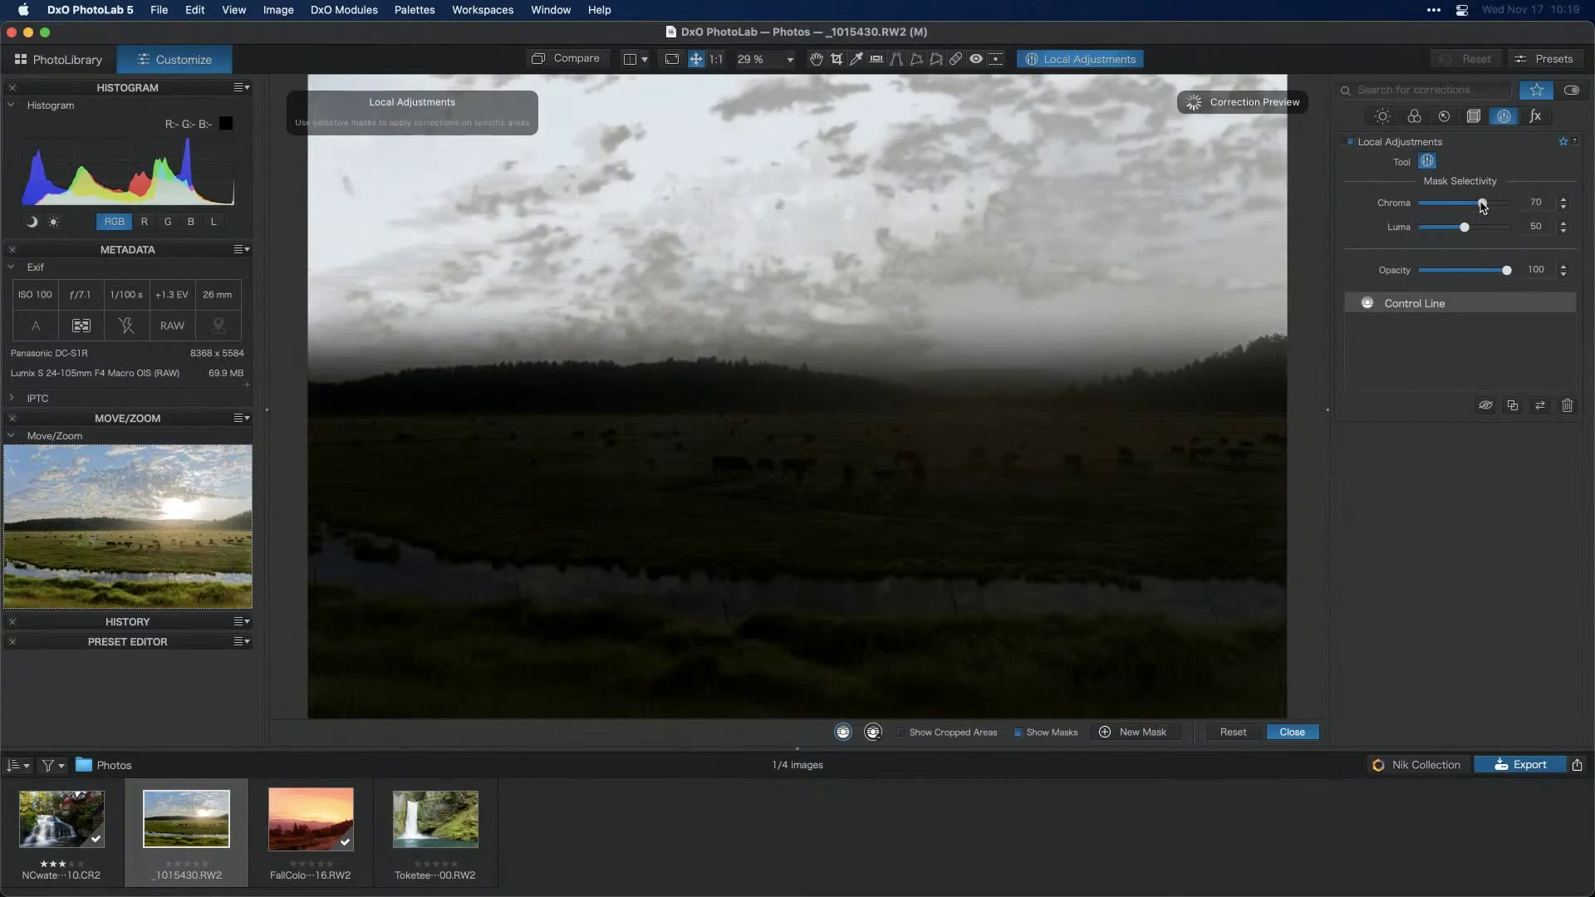
left_click_drag(1483, 206, 1485, 206)
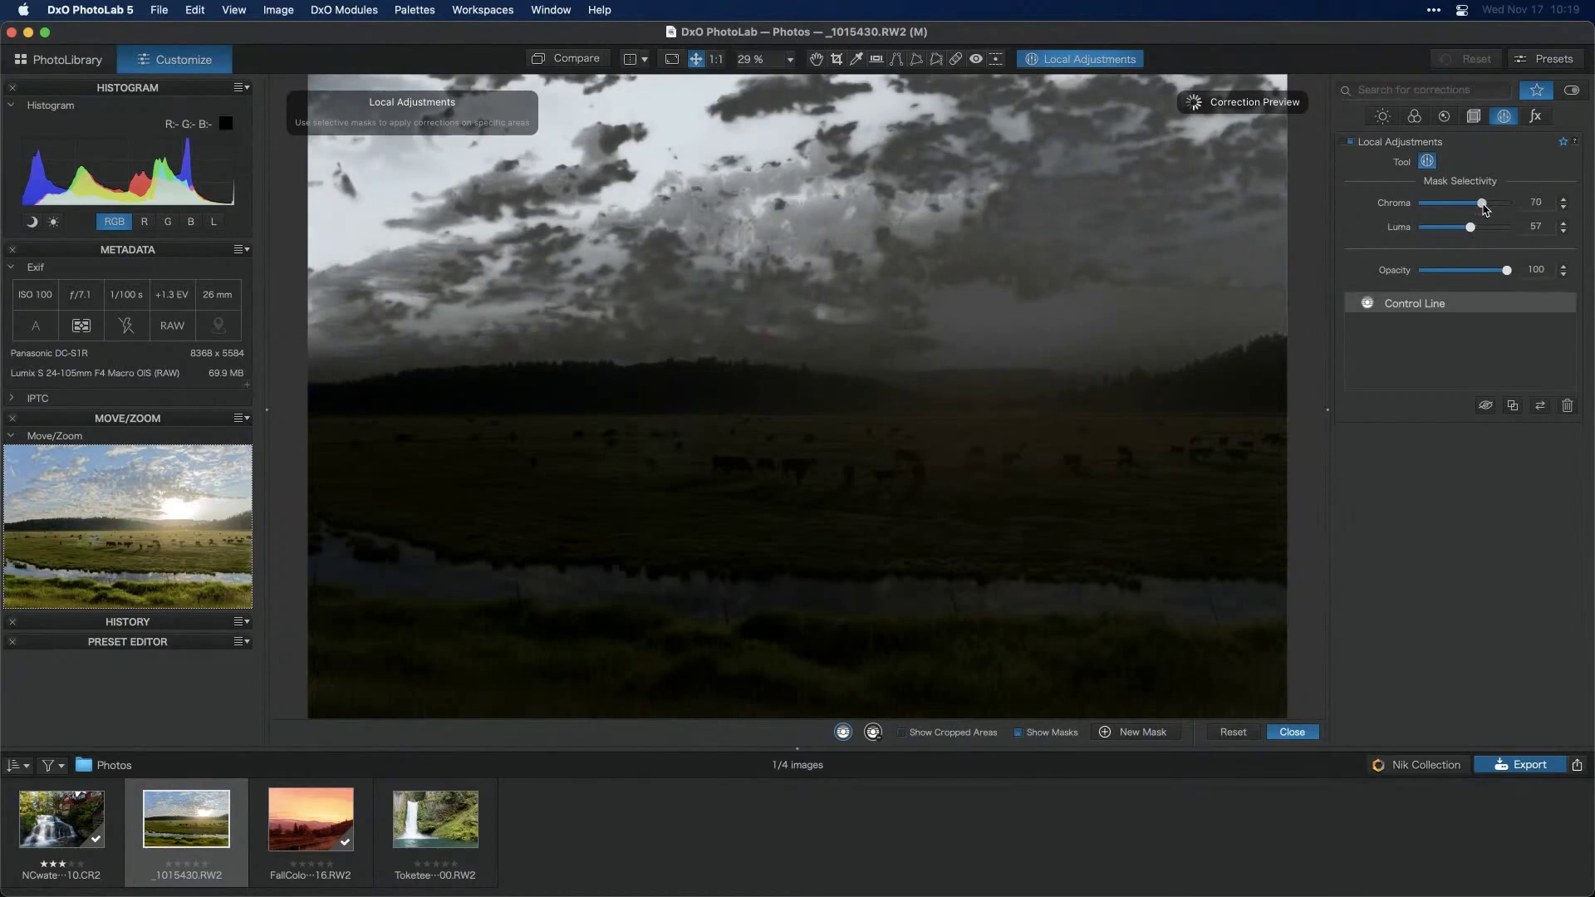
left_click_drag(1485, 209, 1459, 231)
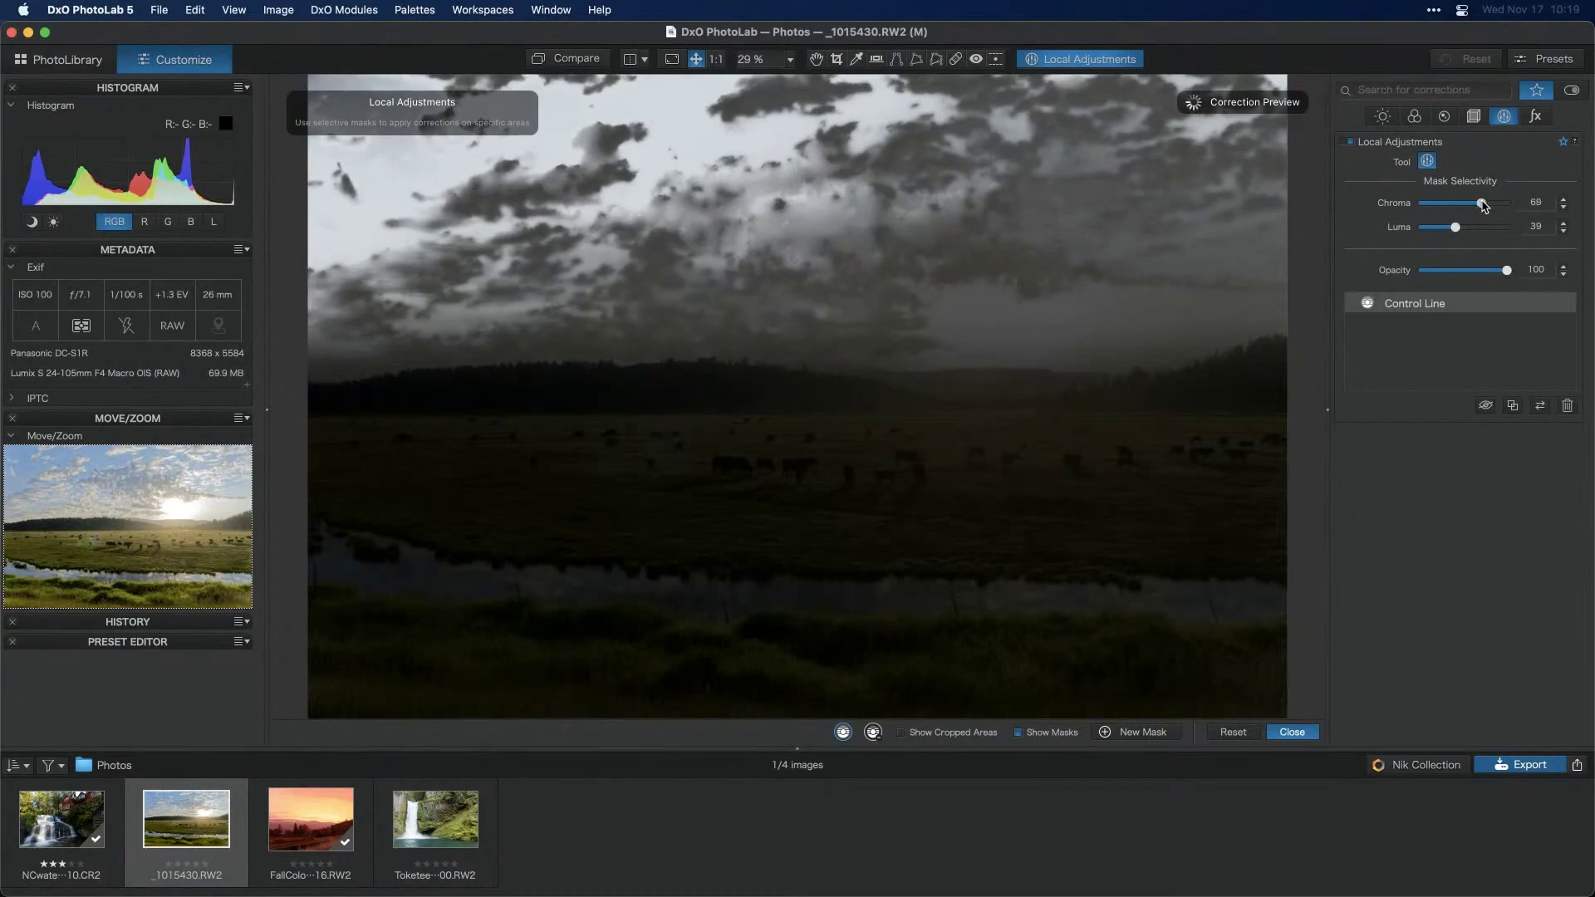
left_click_drag(1483, 206, 1486, 206)
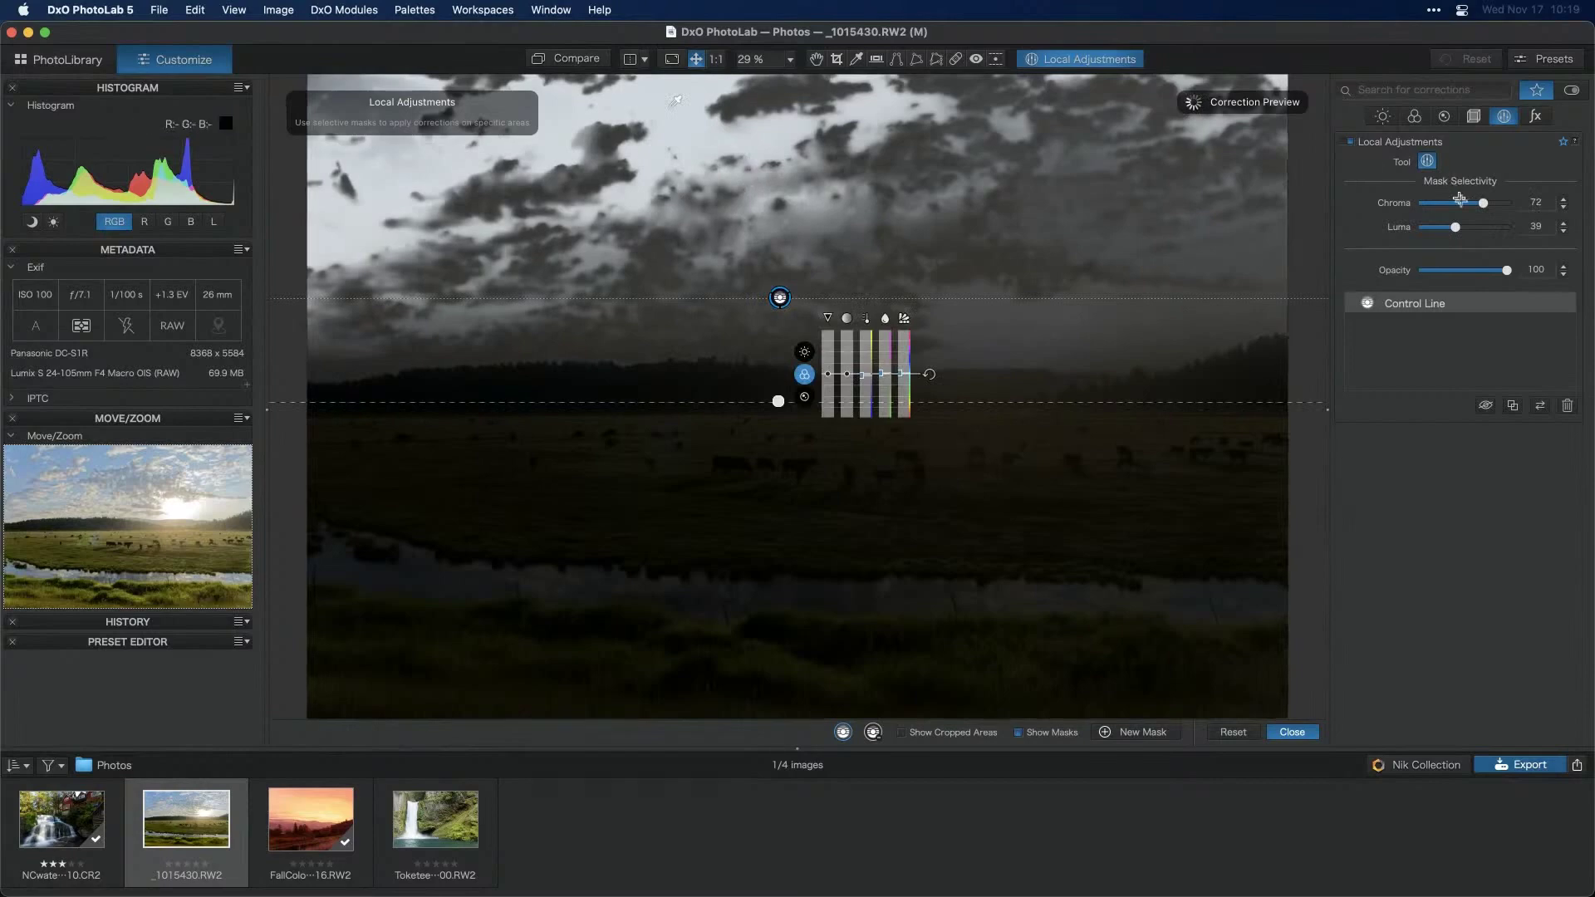
left_click_drag(1455, 226, 1487, 227)
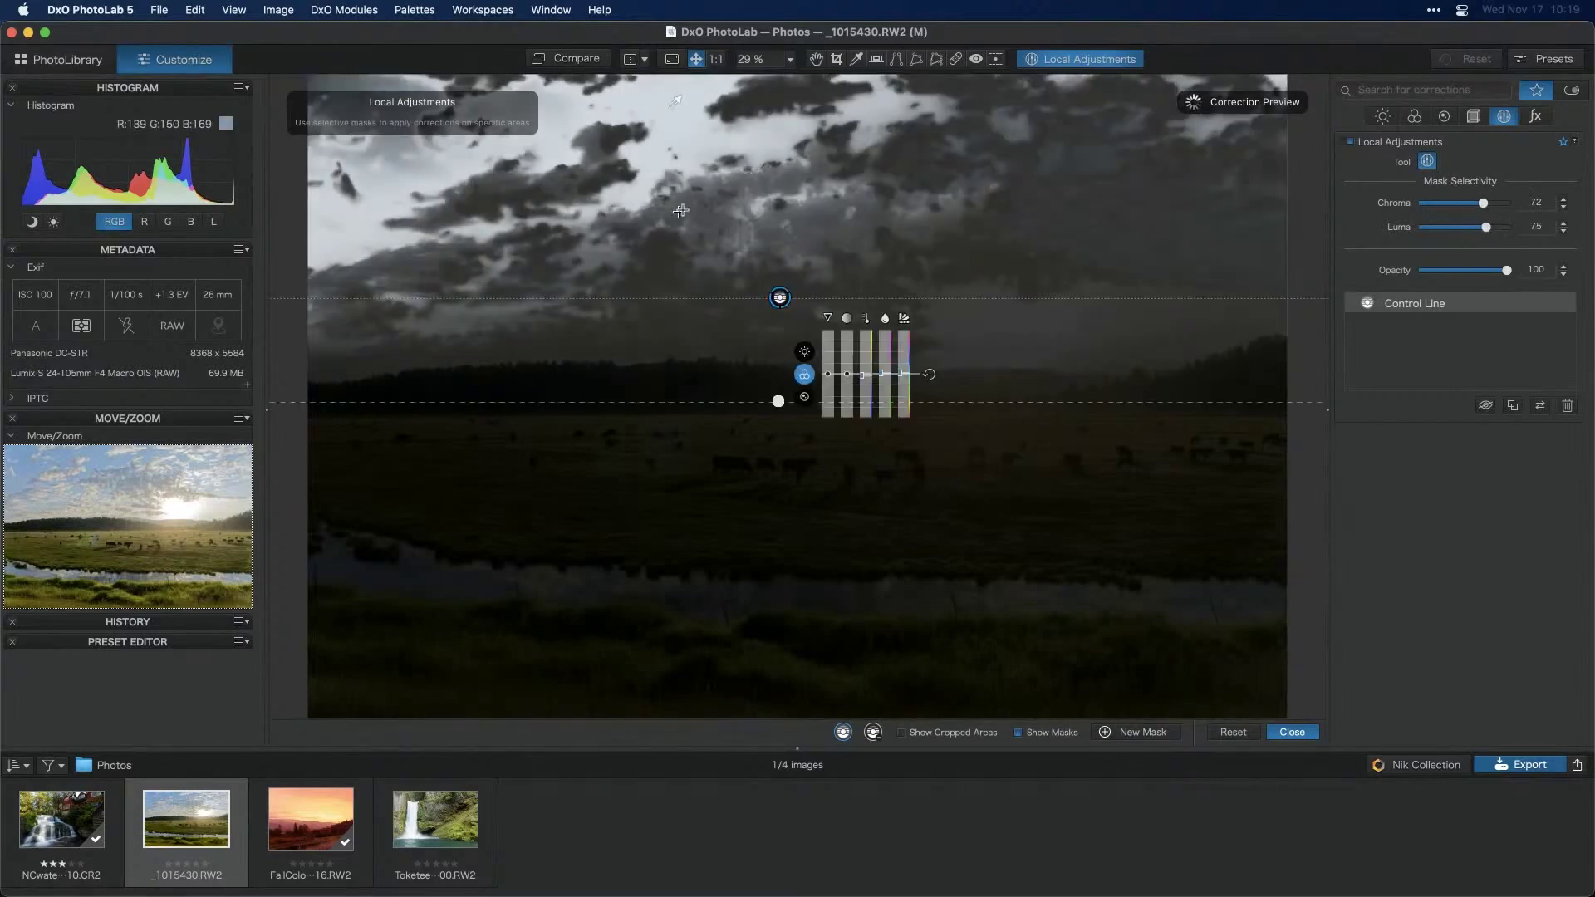
left_click(1487, 227)
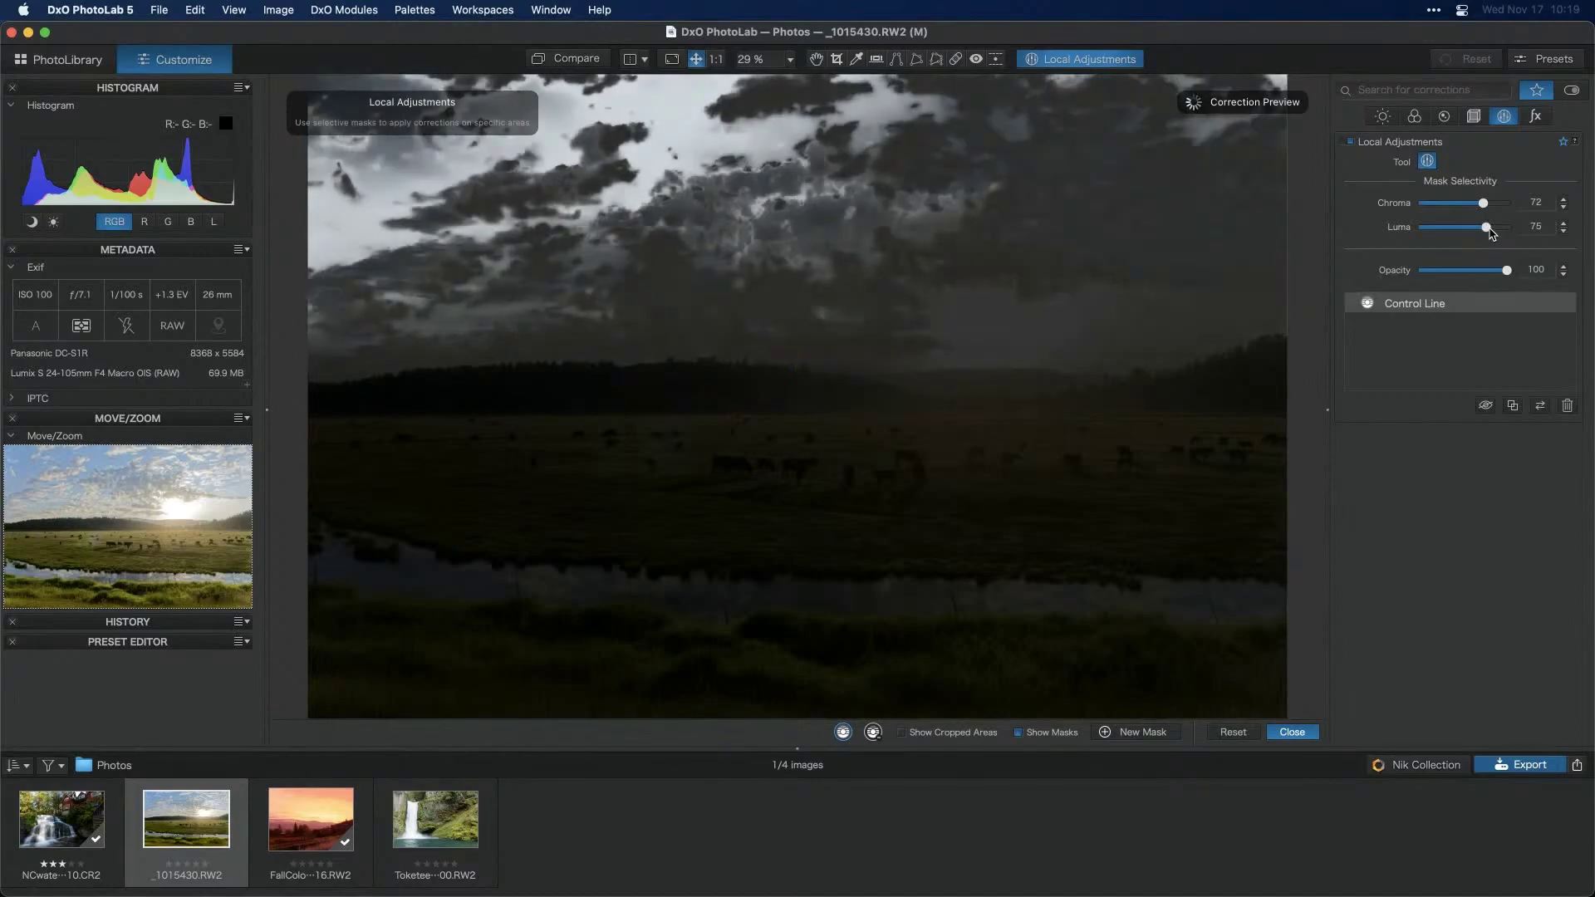
left_click_drag(1487, 228, 1470, 232)
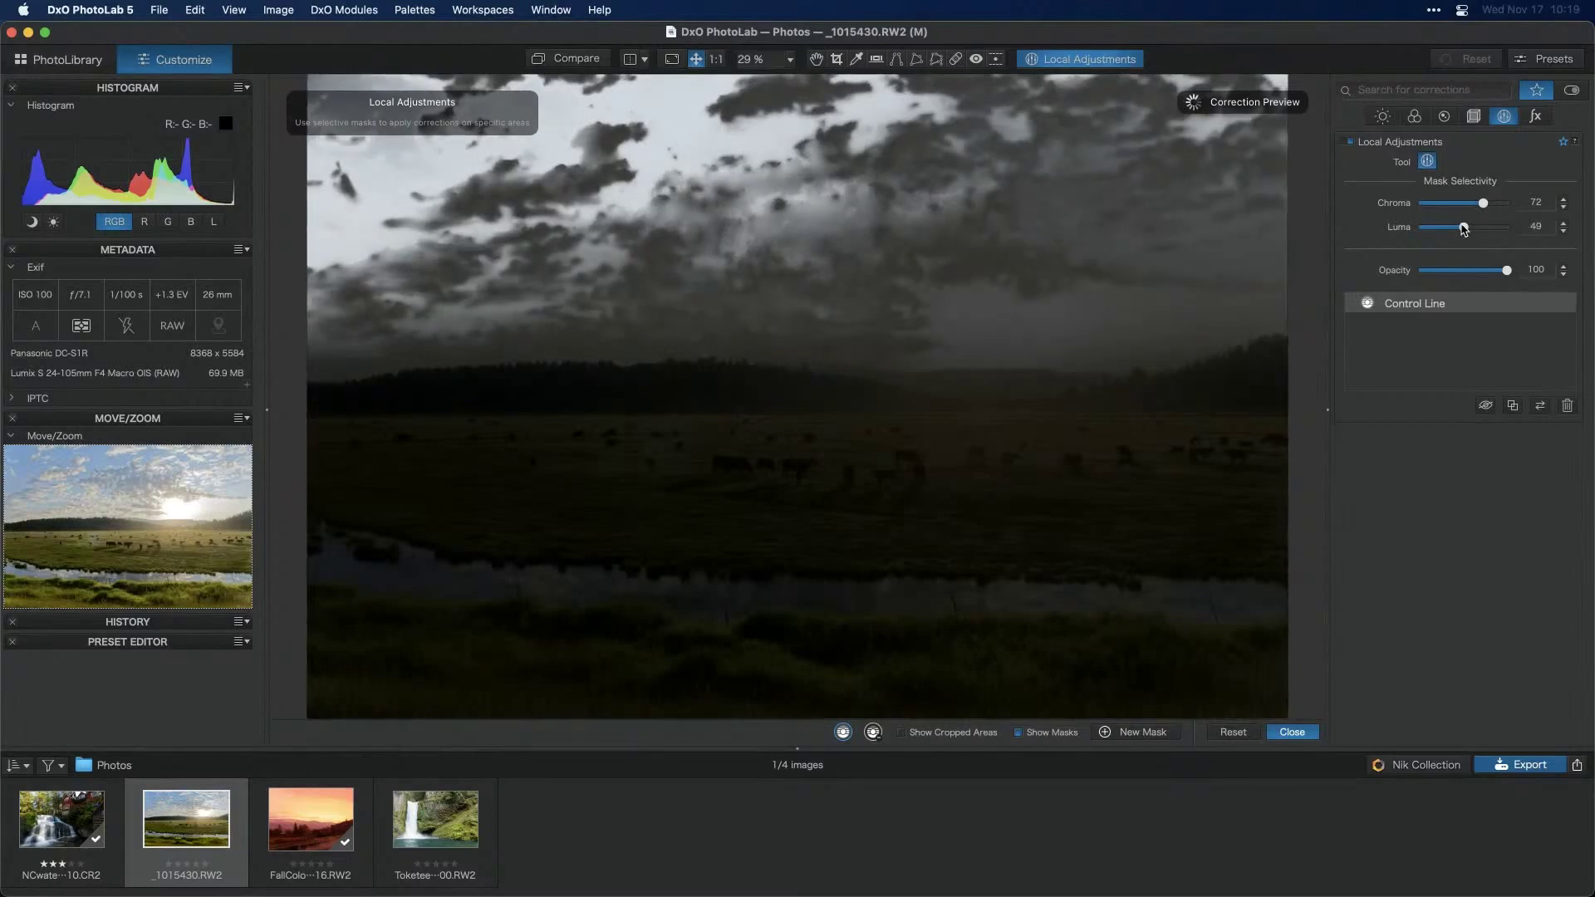
left_click(1021, 734)
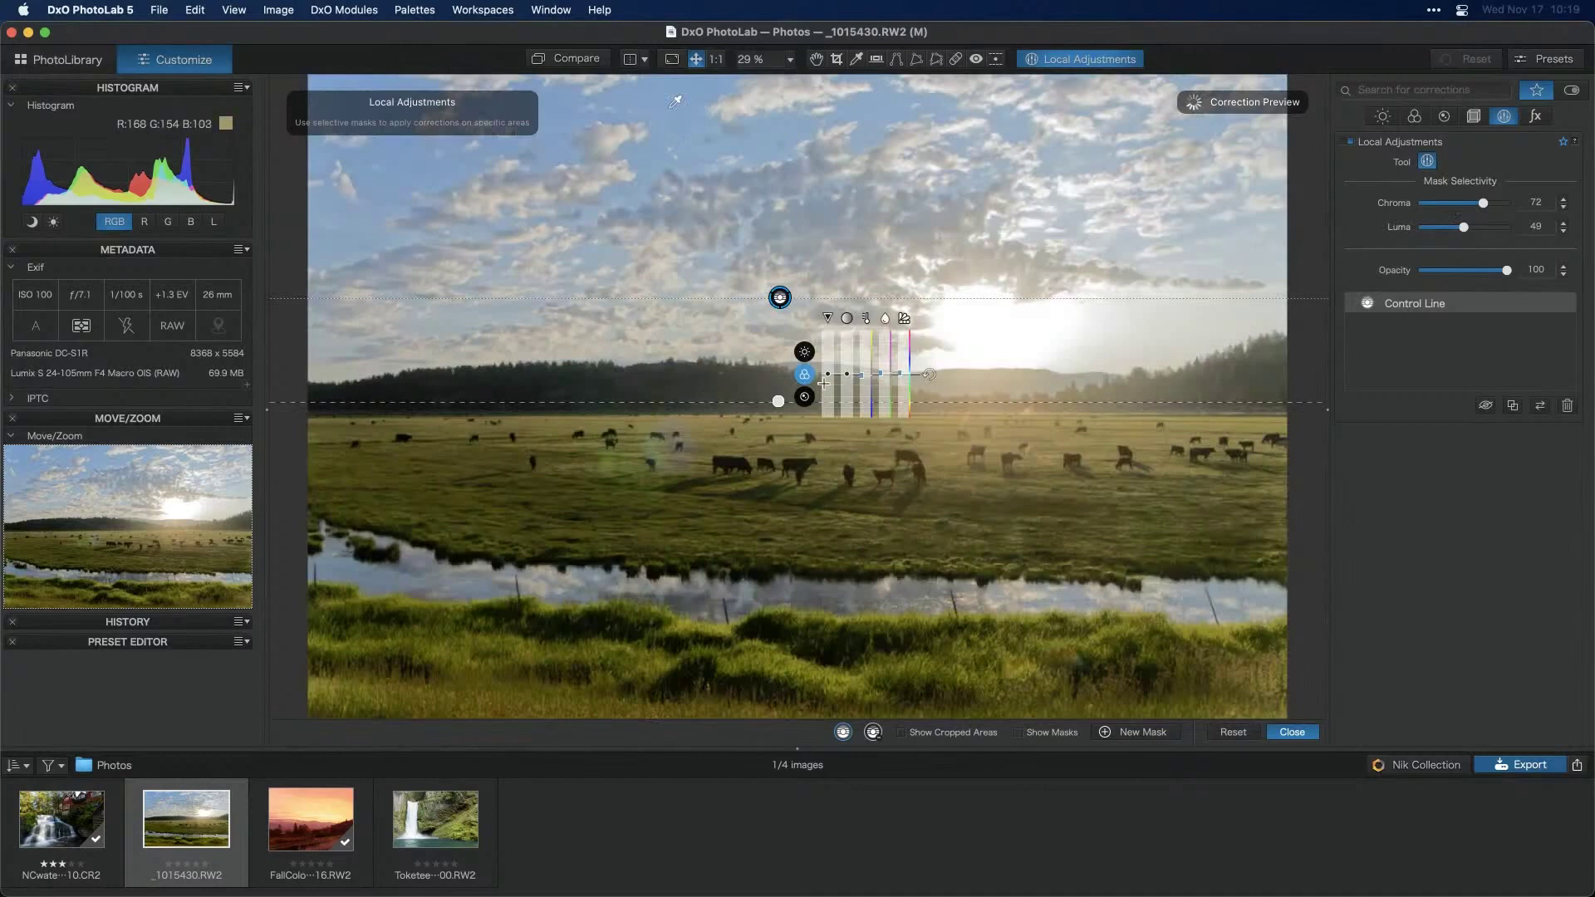
Darken the sky by lowering the Control Line's Exposure, and move the line up so it ends at the tree line
left_click(804, 351)
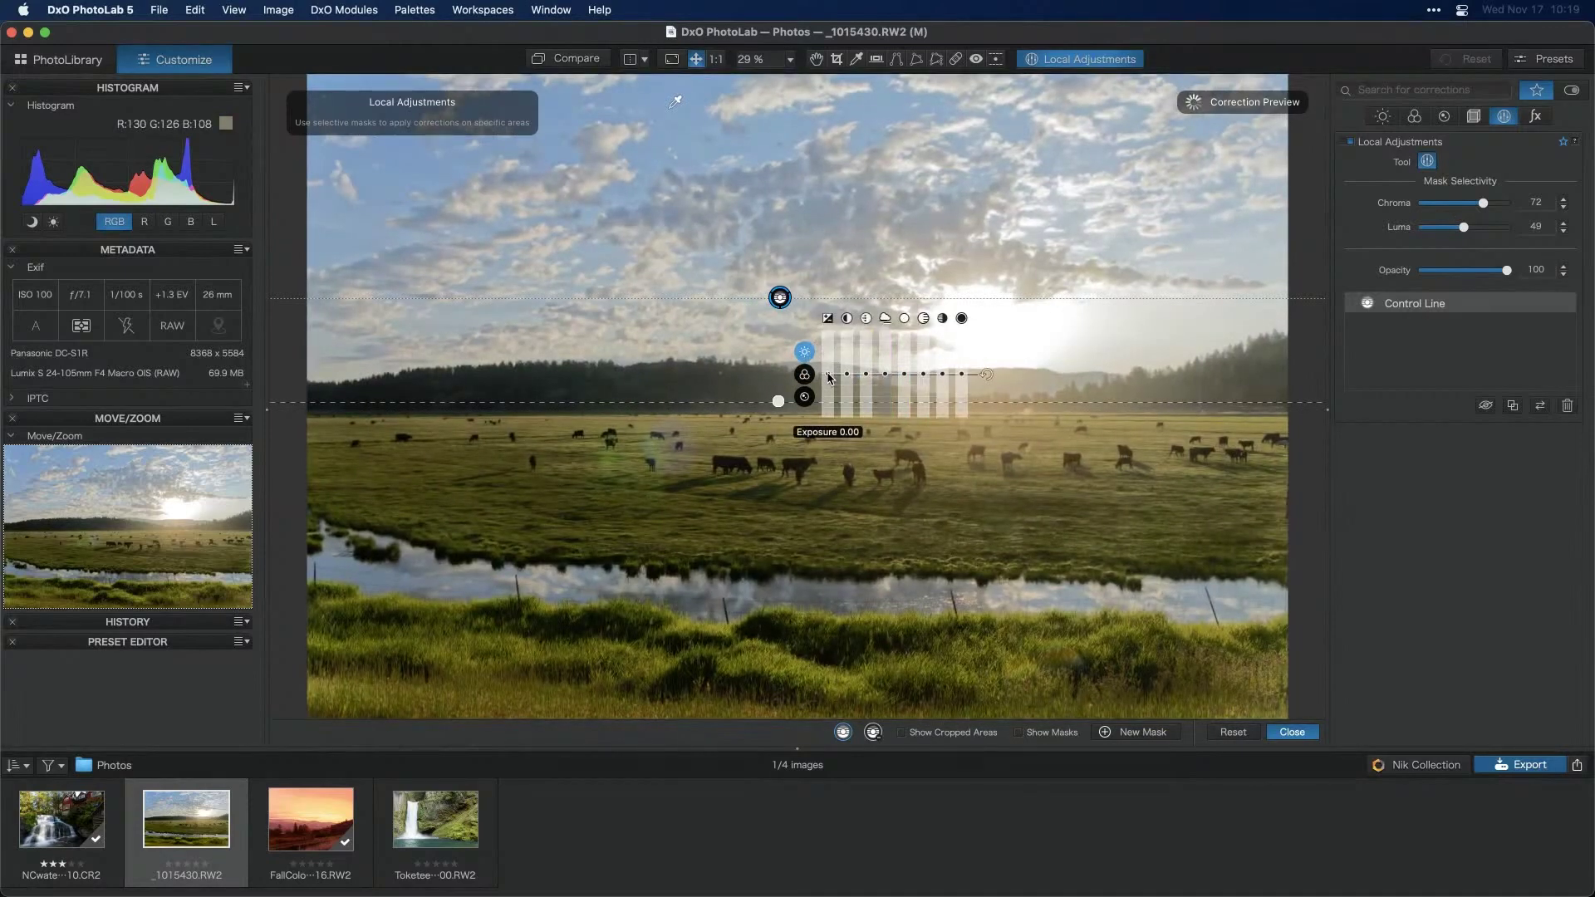
left_click_drag(828, 375, 830, 396)
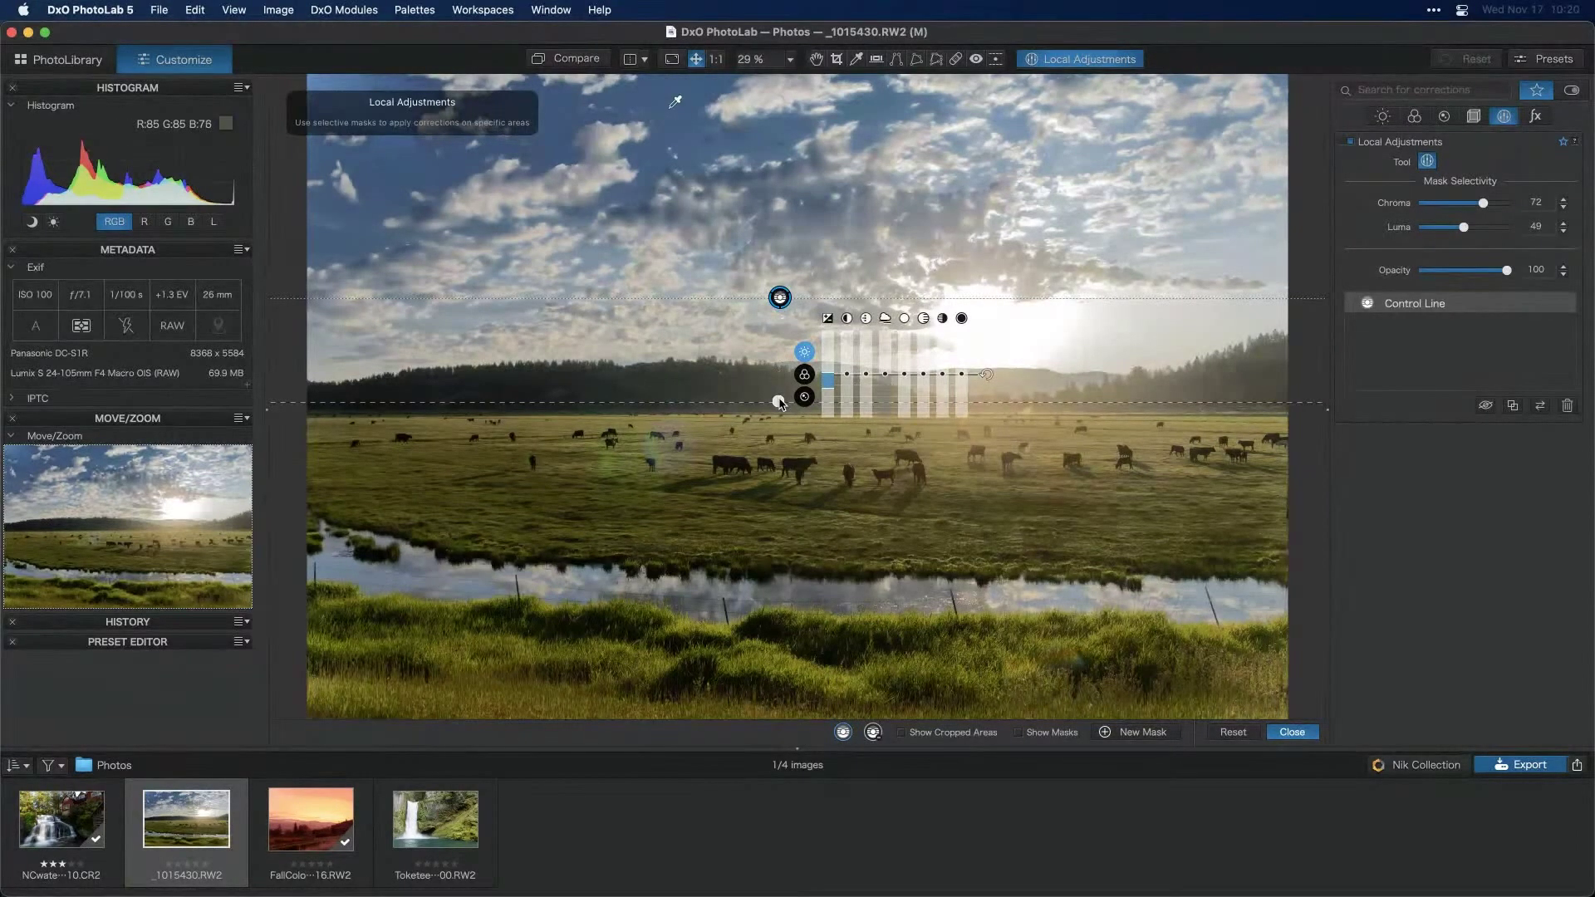
left_click_drag(778, 403, 783, 371)
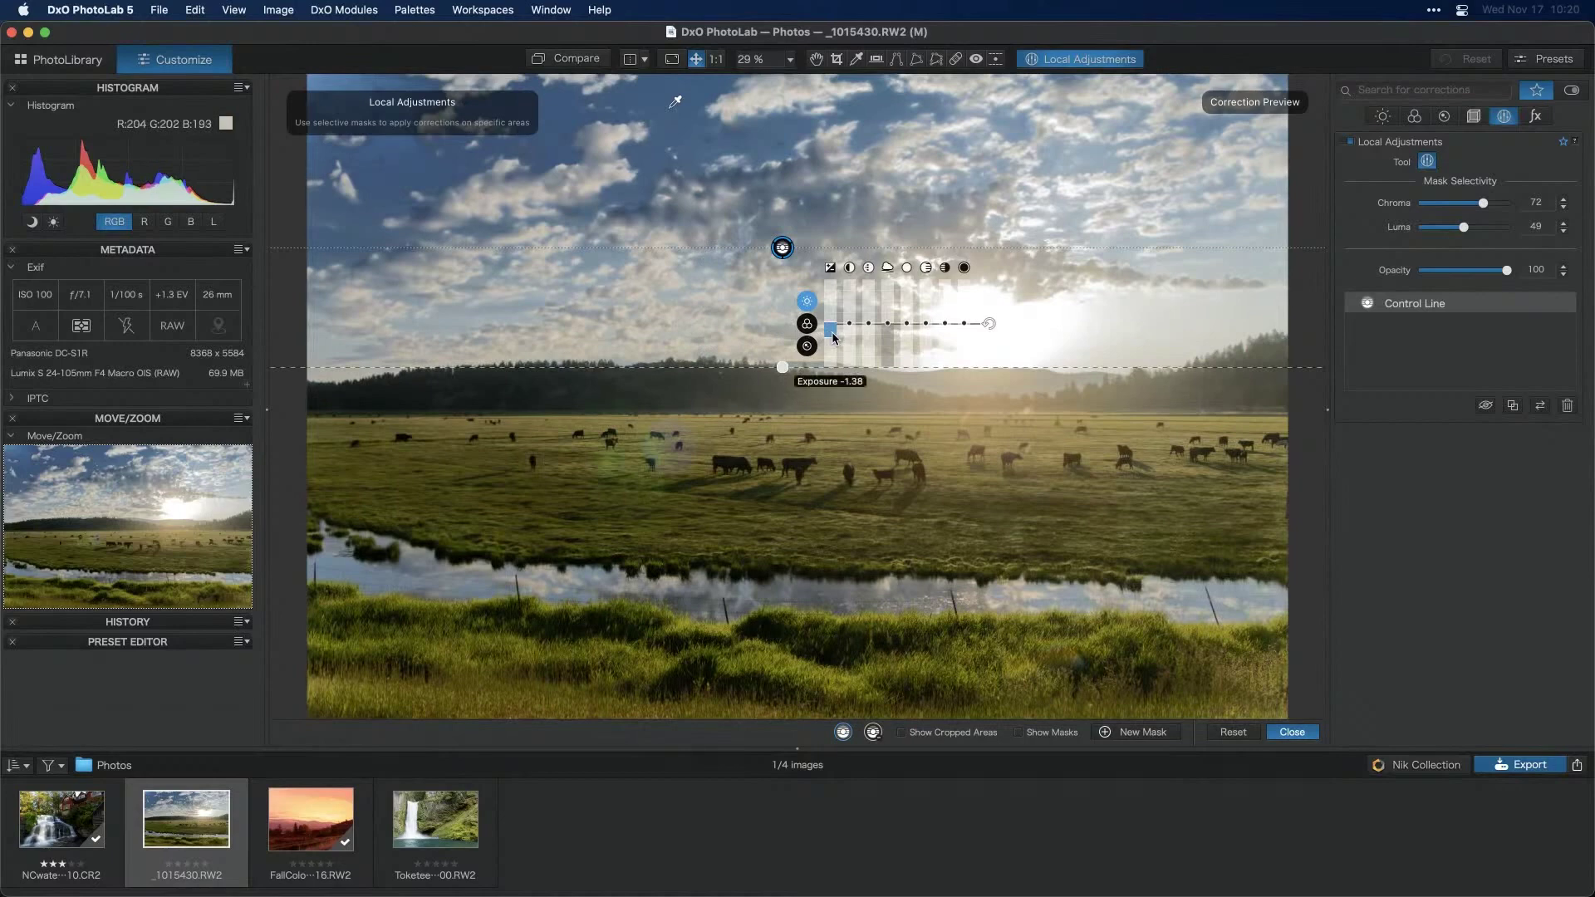
left_click_drag(830, 331, 833, 332)
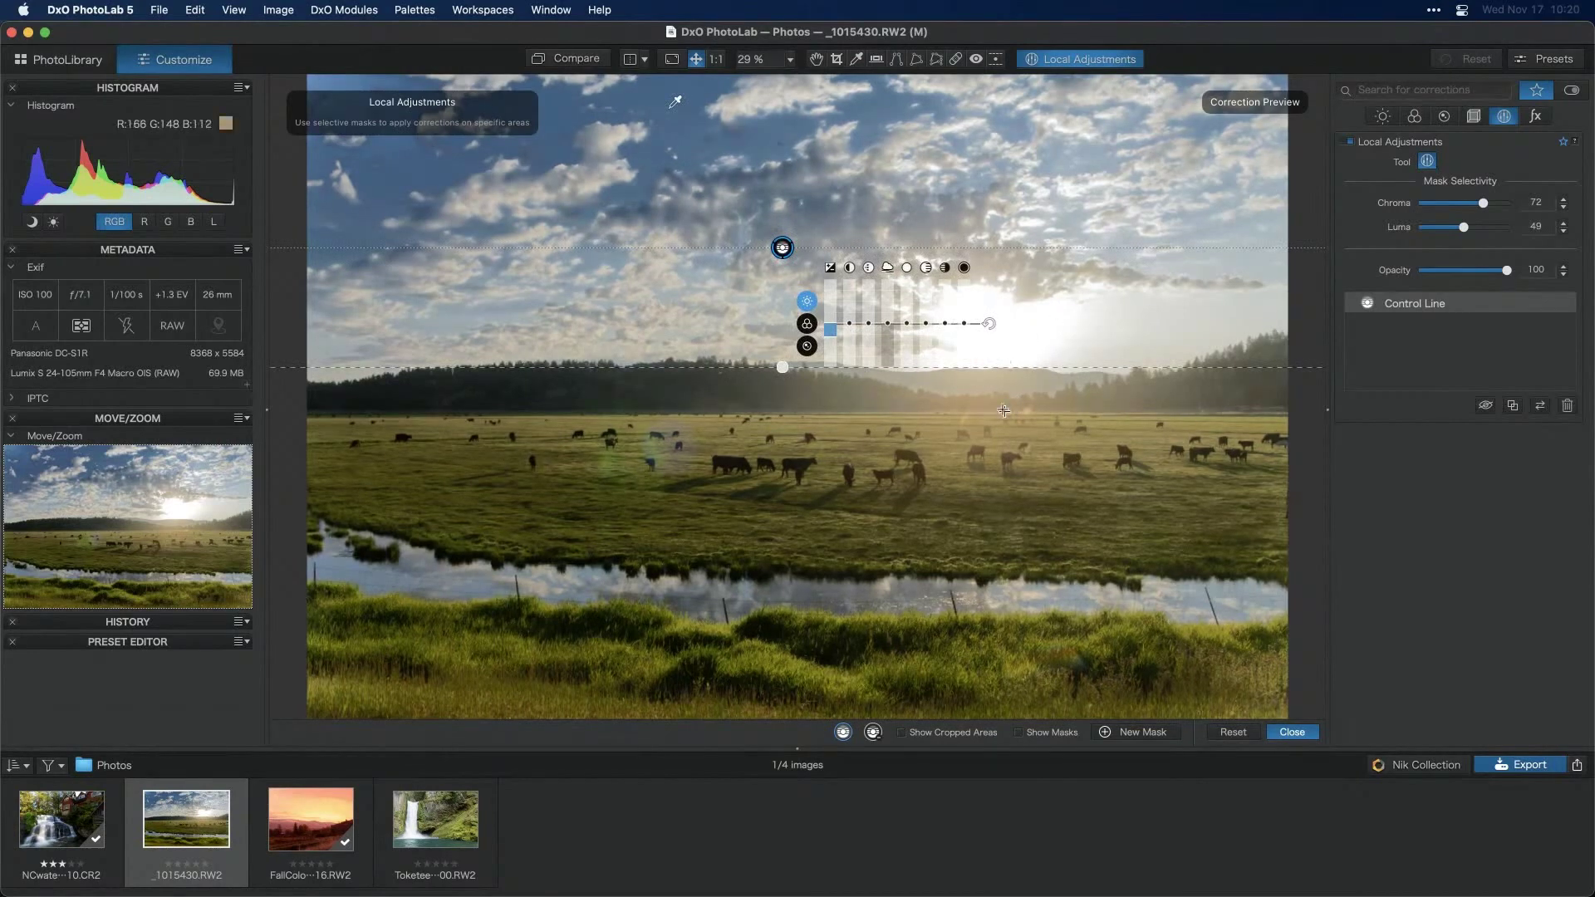
Create a new mask with a Control Point on the sun and slightly enlarge its radius
right_click(900, 417)
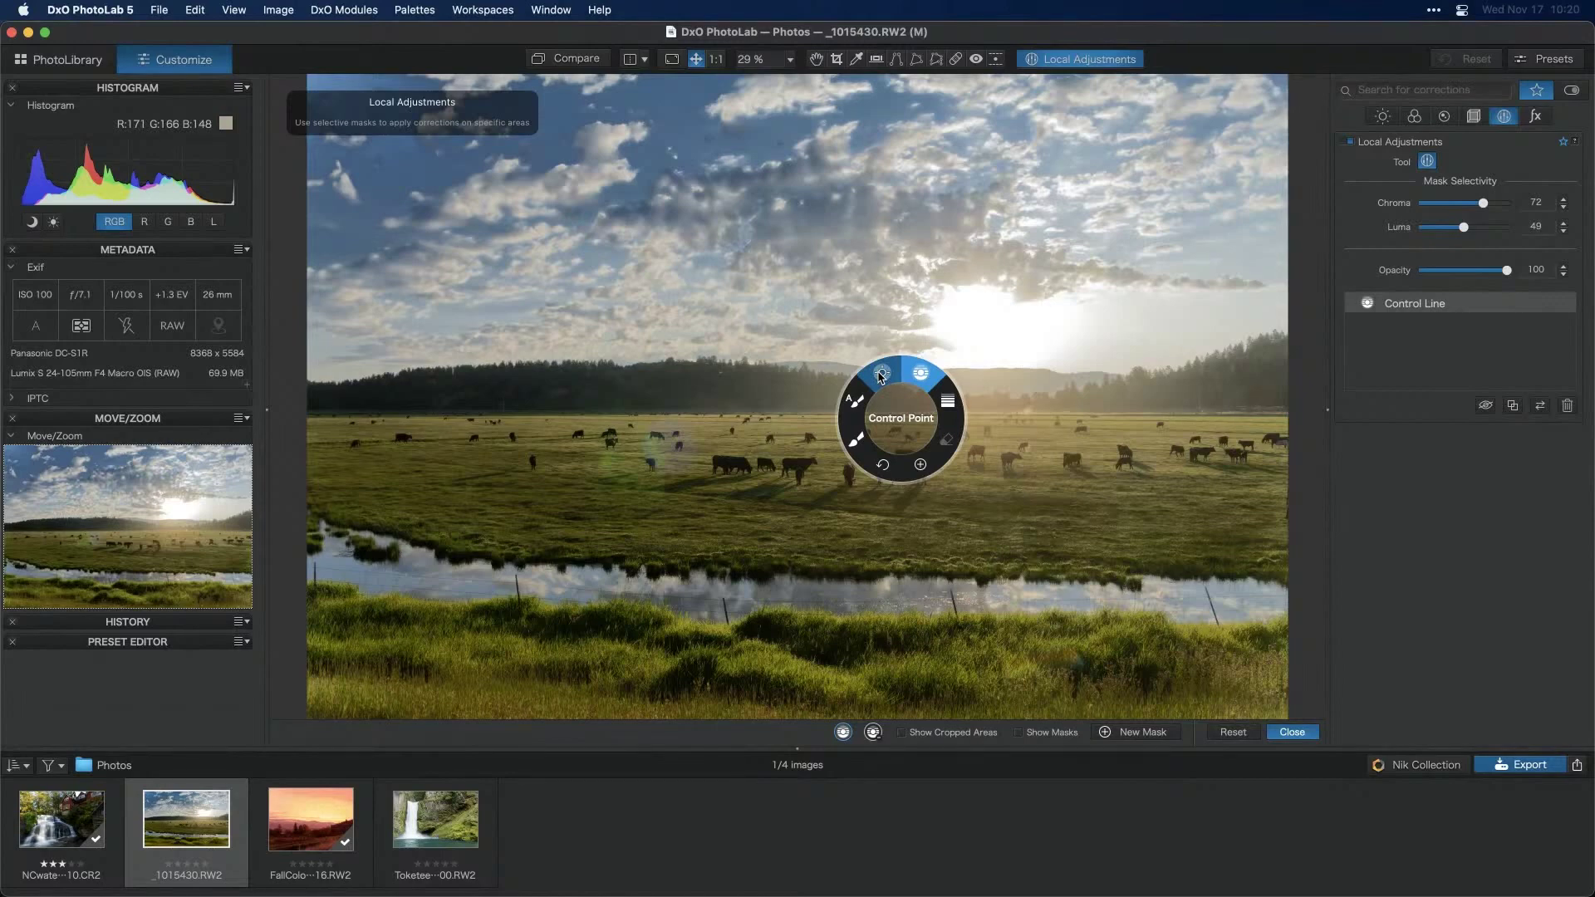
left_click(921, 466)
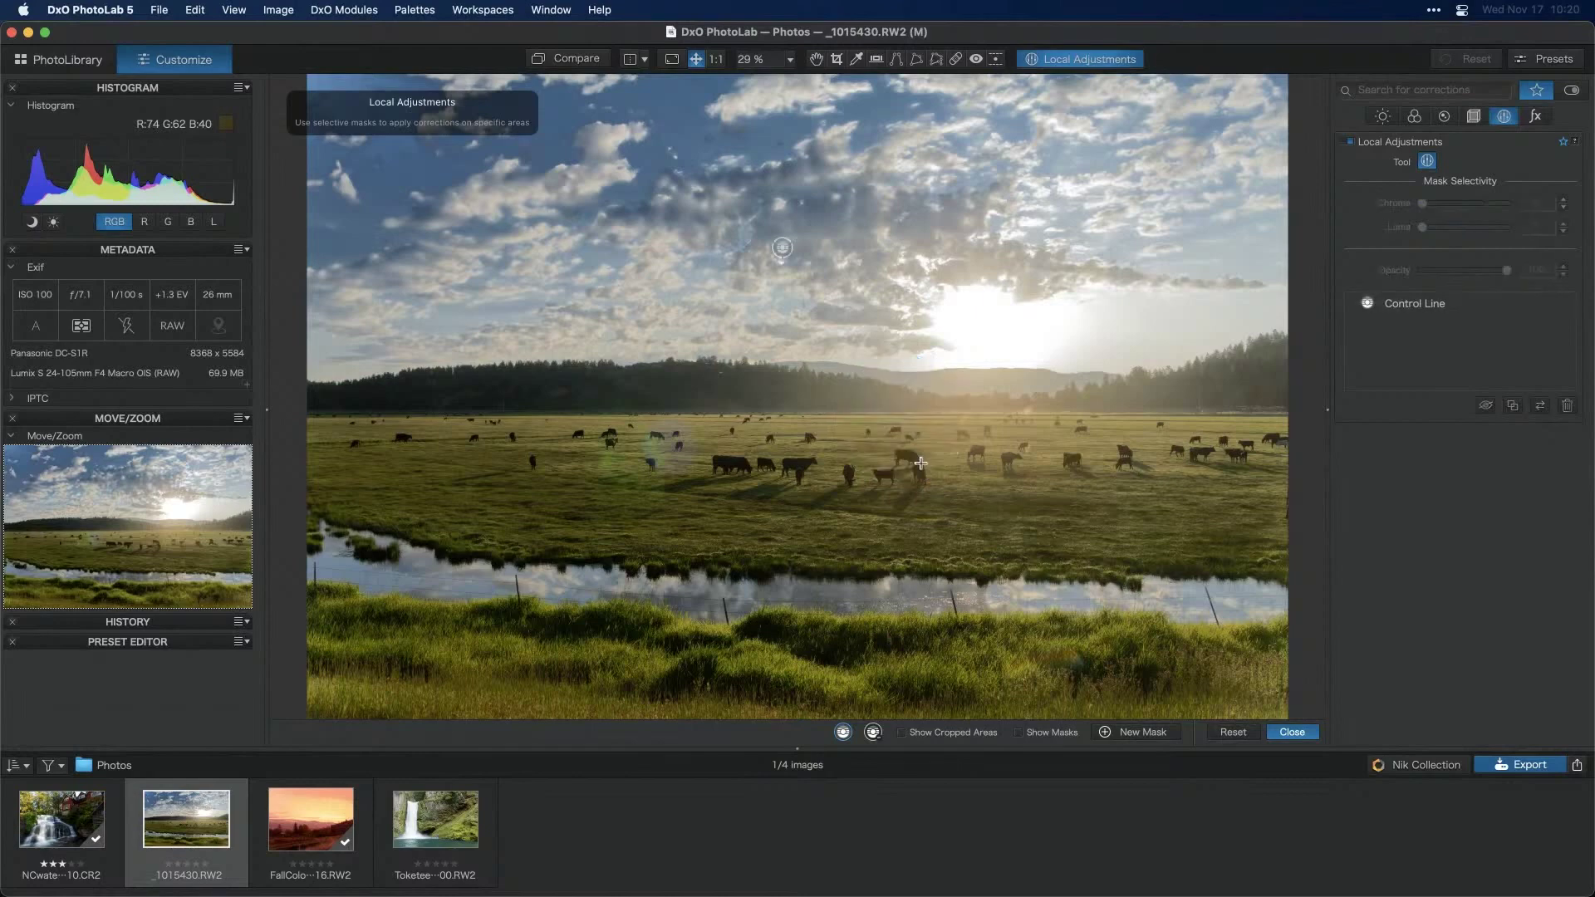
right_click(980, 332)
left_click(980, 291)
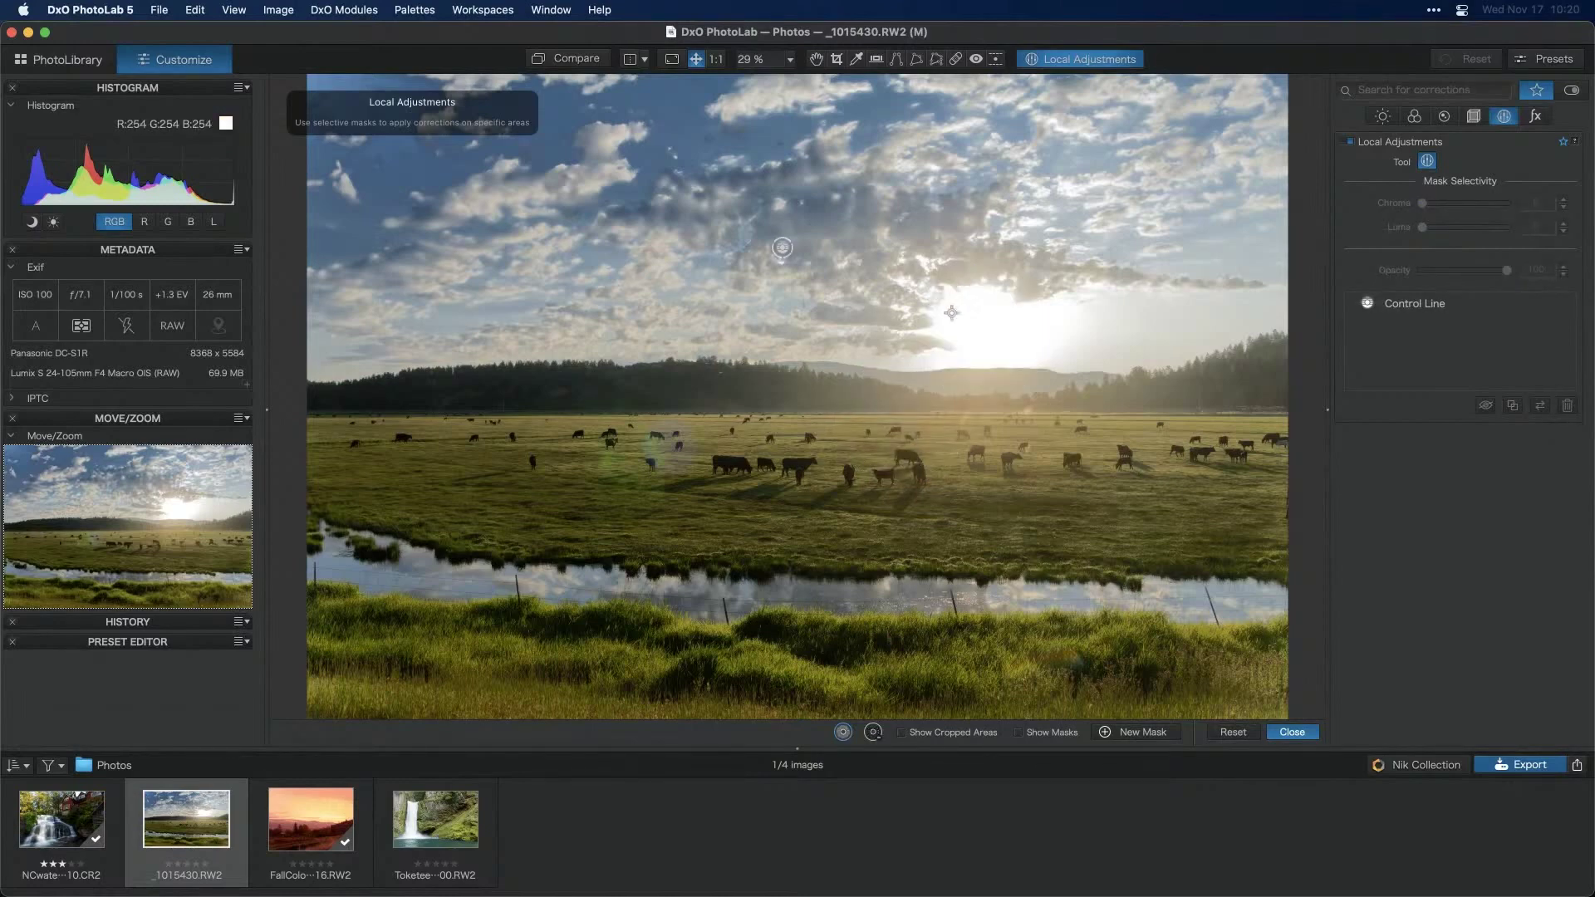
left_click(988, 336)
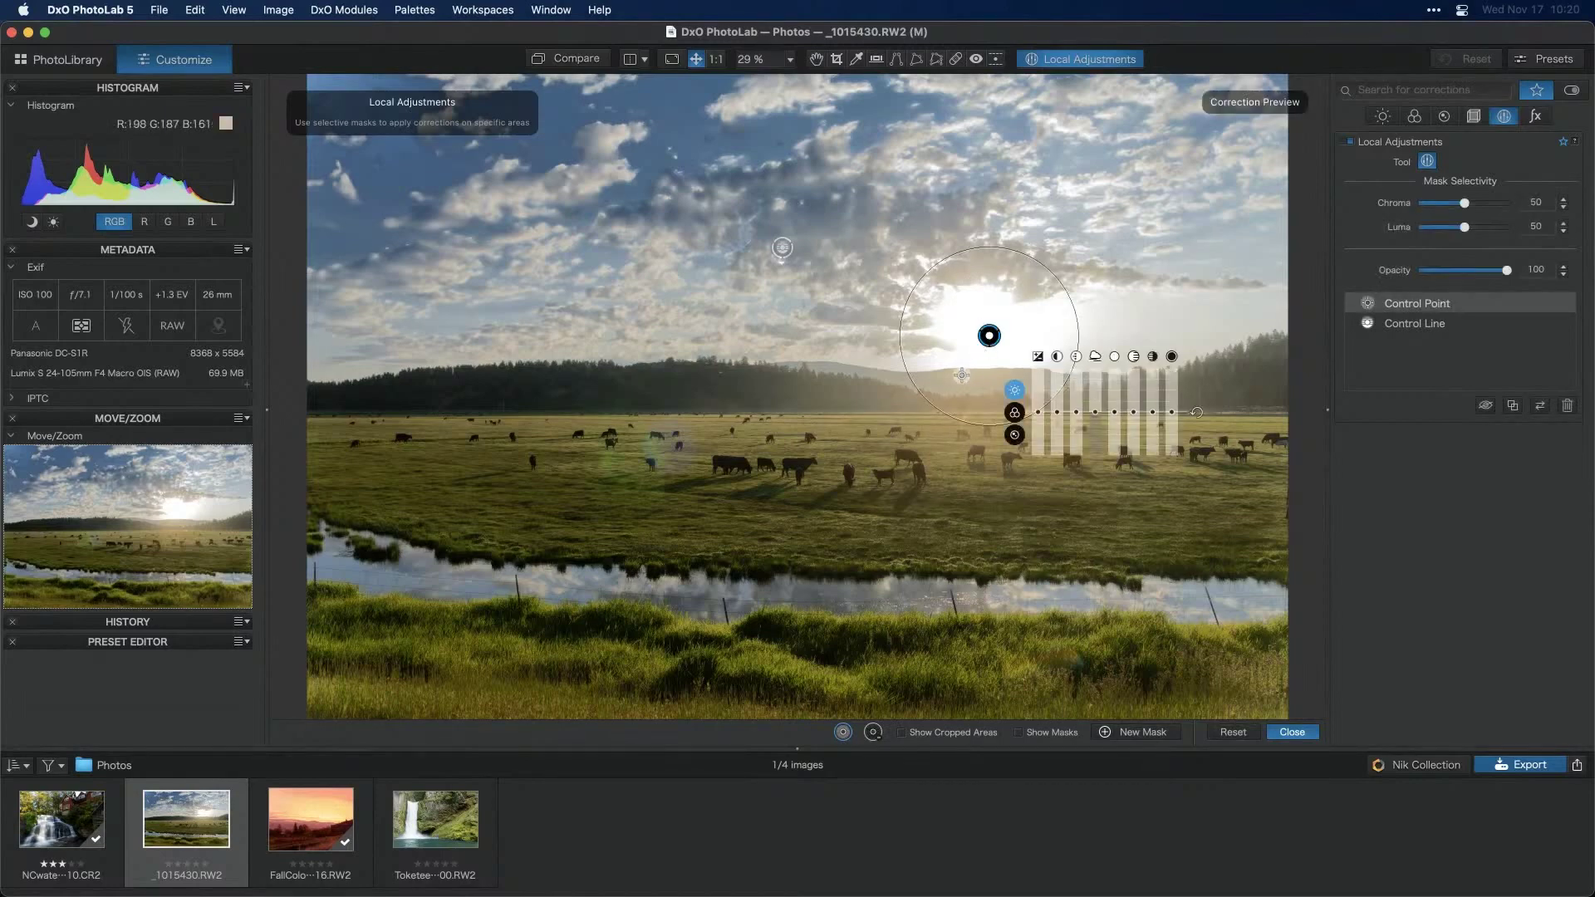
left_click_drag(962, 248, 956, 231)
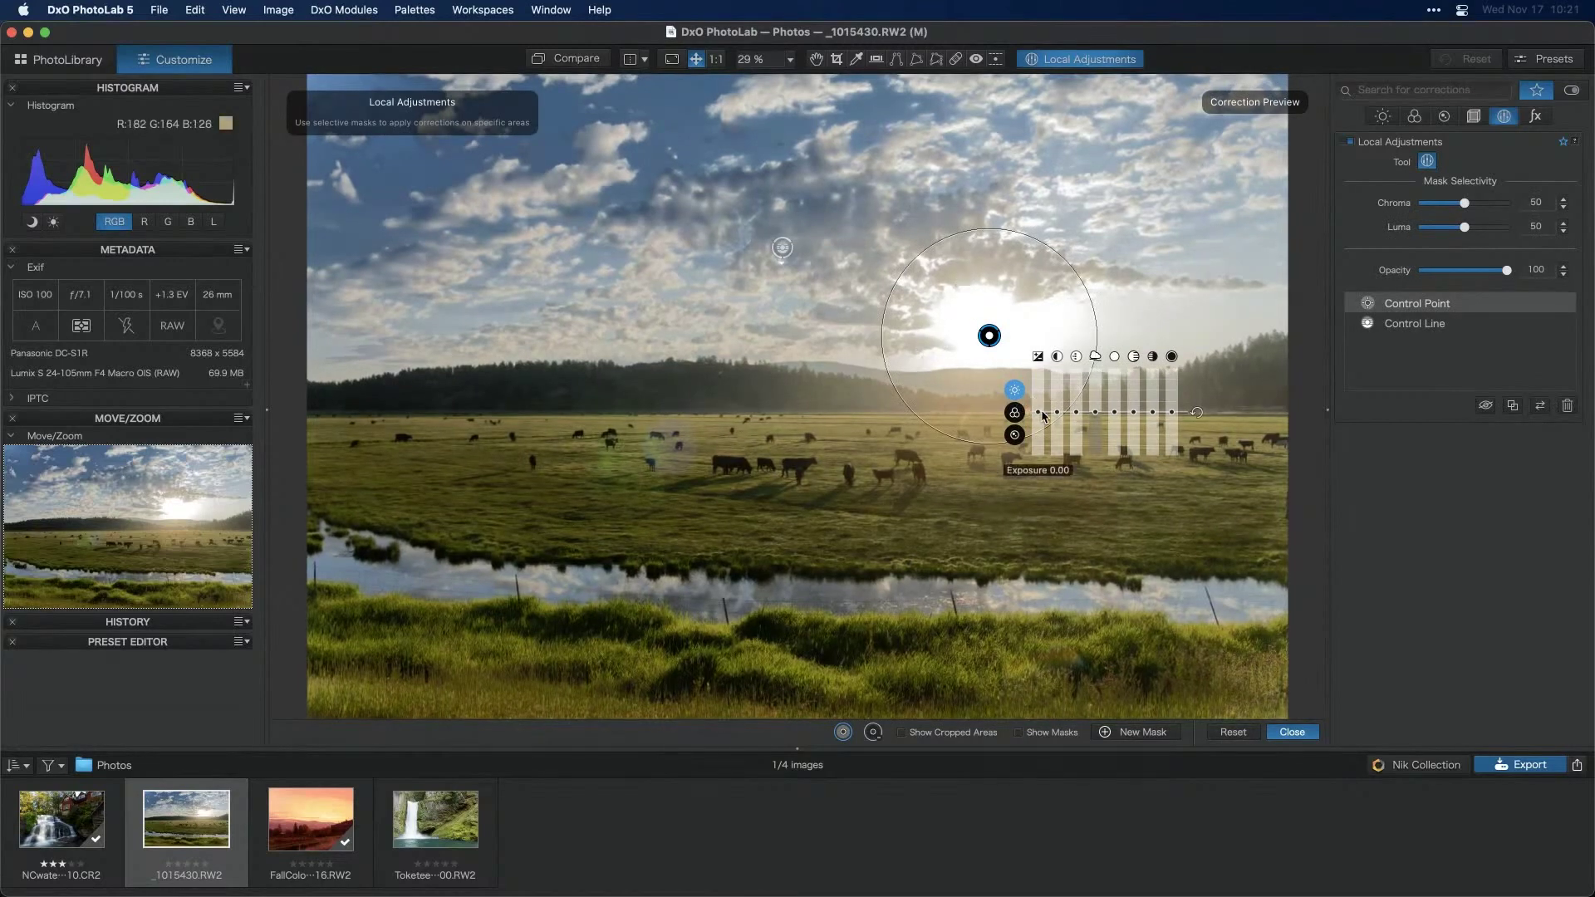
Brighten the sun's Control Point, warm its Temperature to about 14747, and compare the result with the uncorrected photo
left_click_drag(1039, 412, 1006, 346)
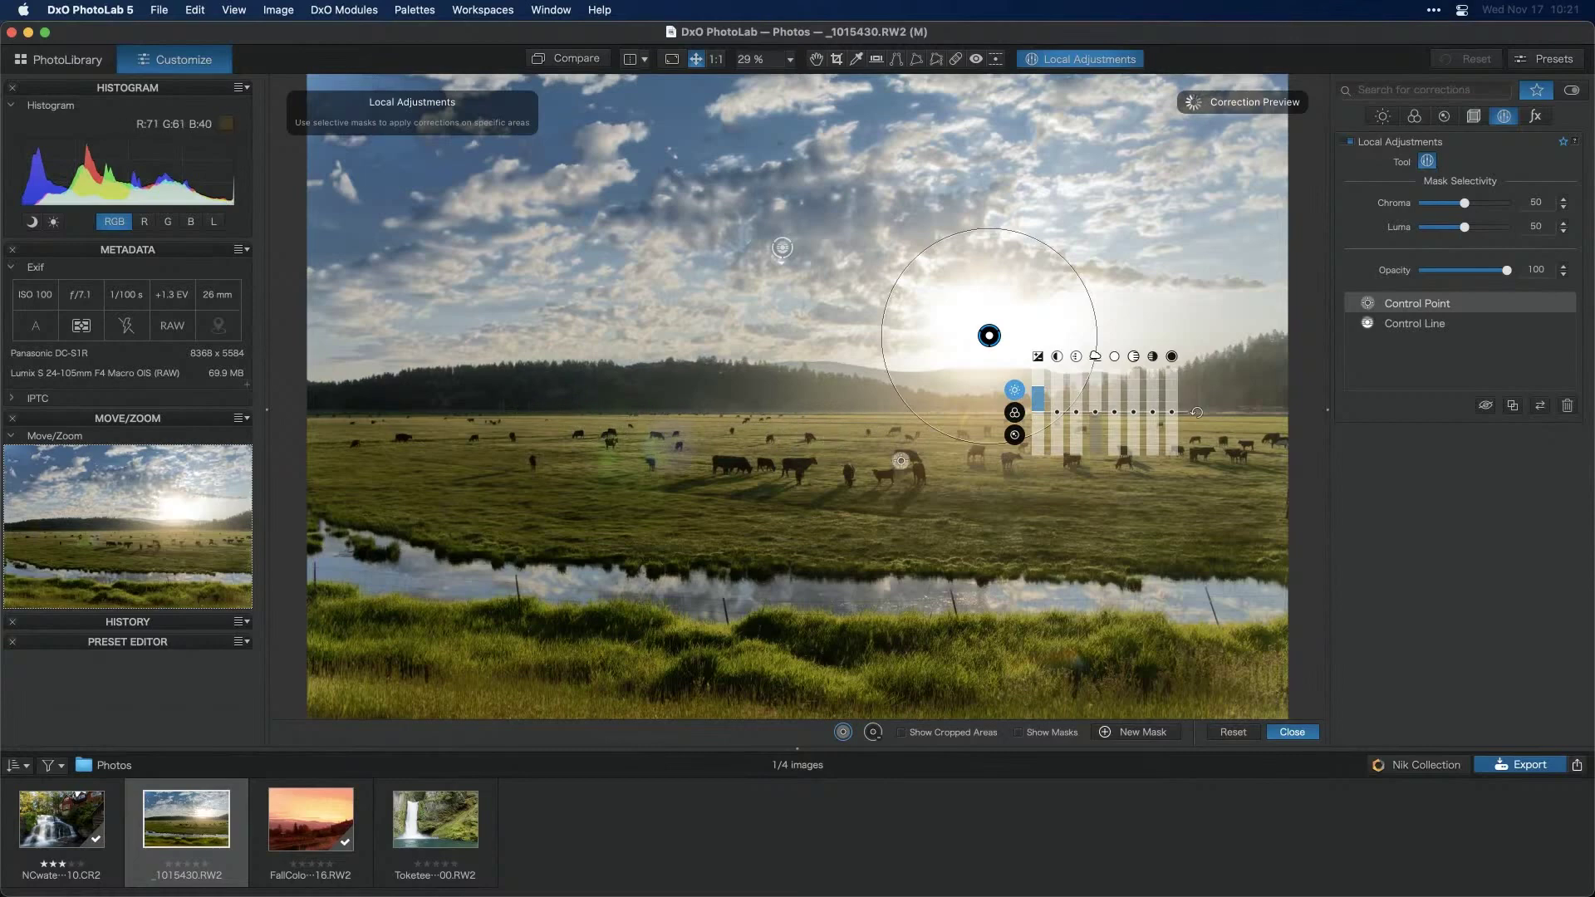
left_click(1015, 412)
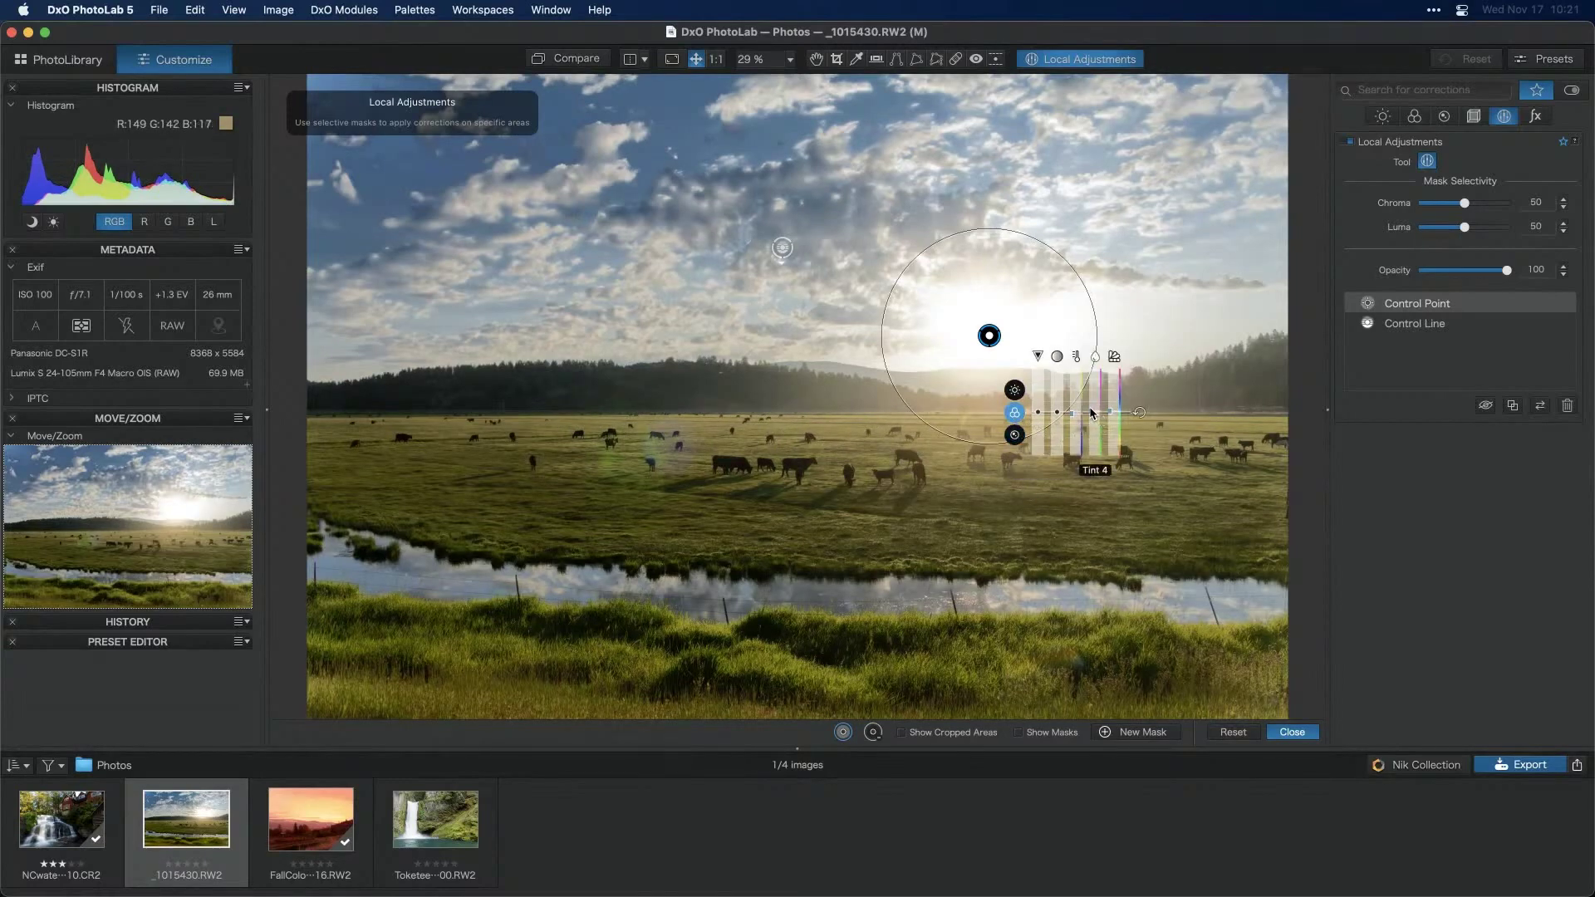
left_click_drag(1076, 413, 1075, 392)
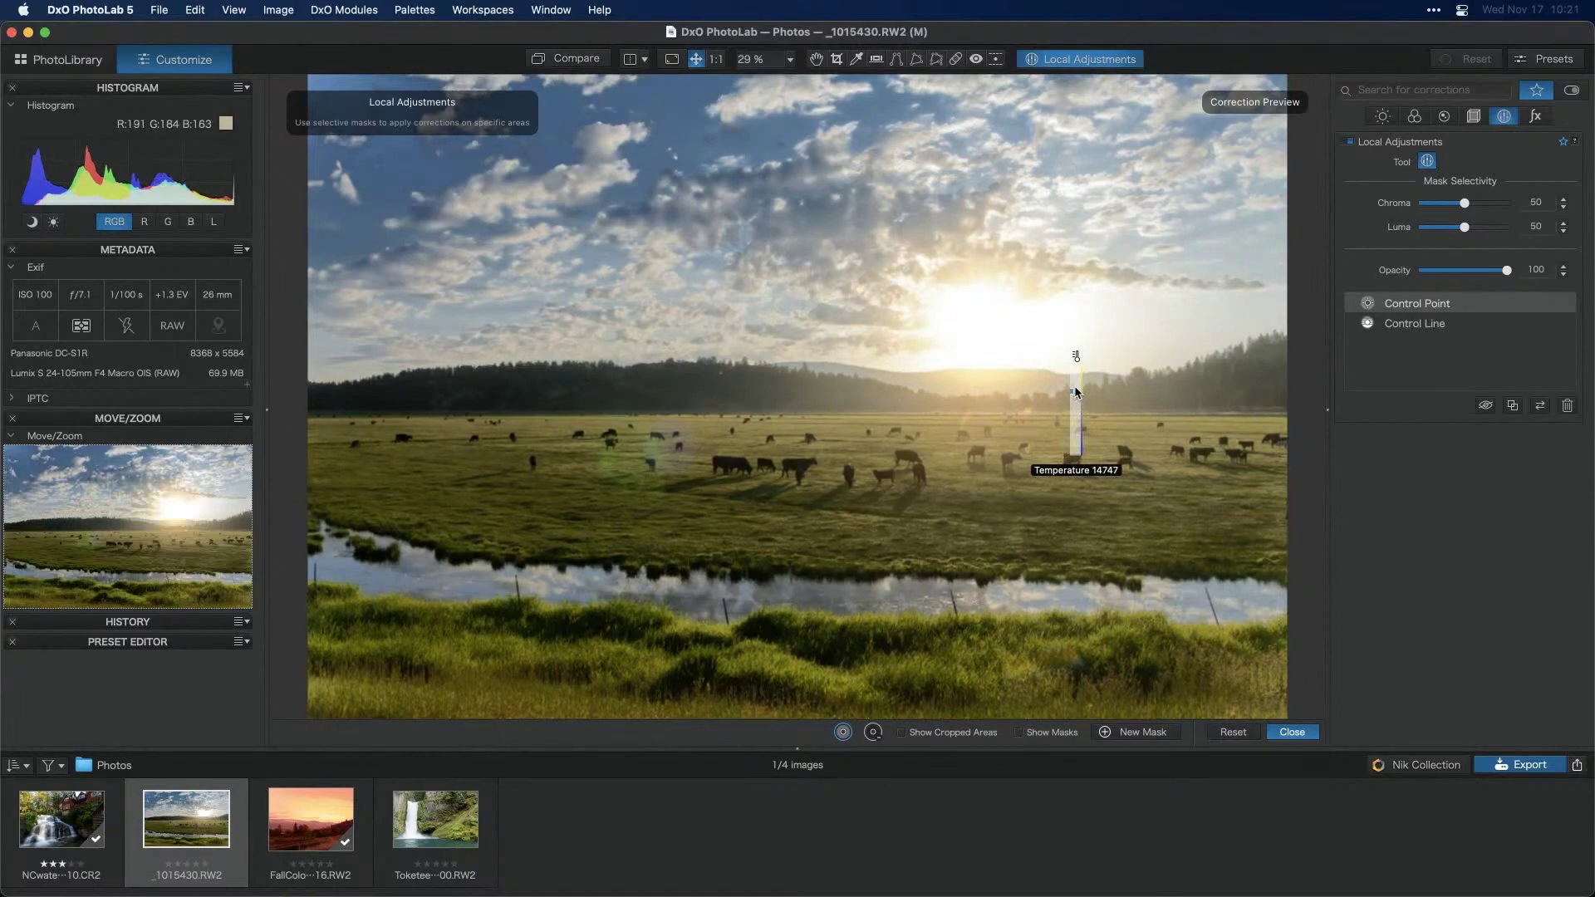
left_click_drag(1075, 393, 1074, 391)
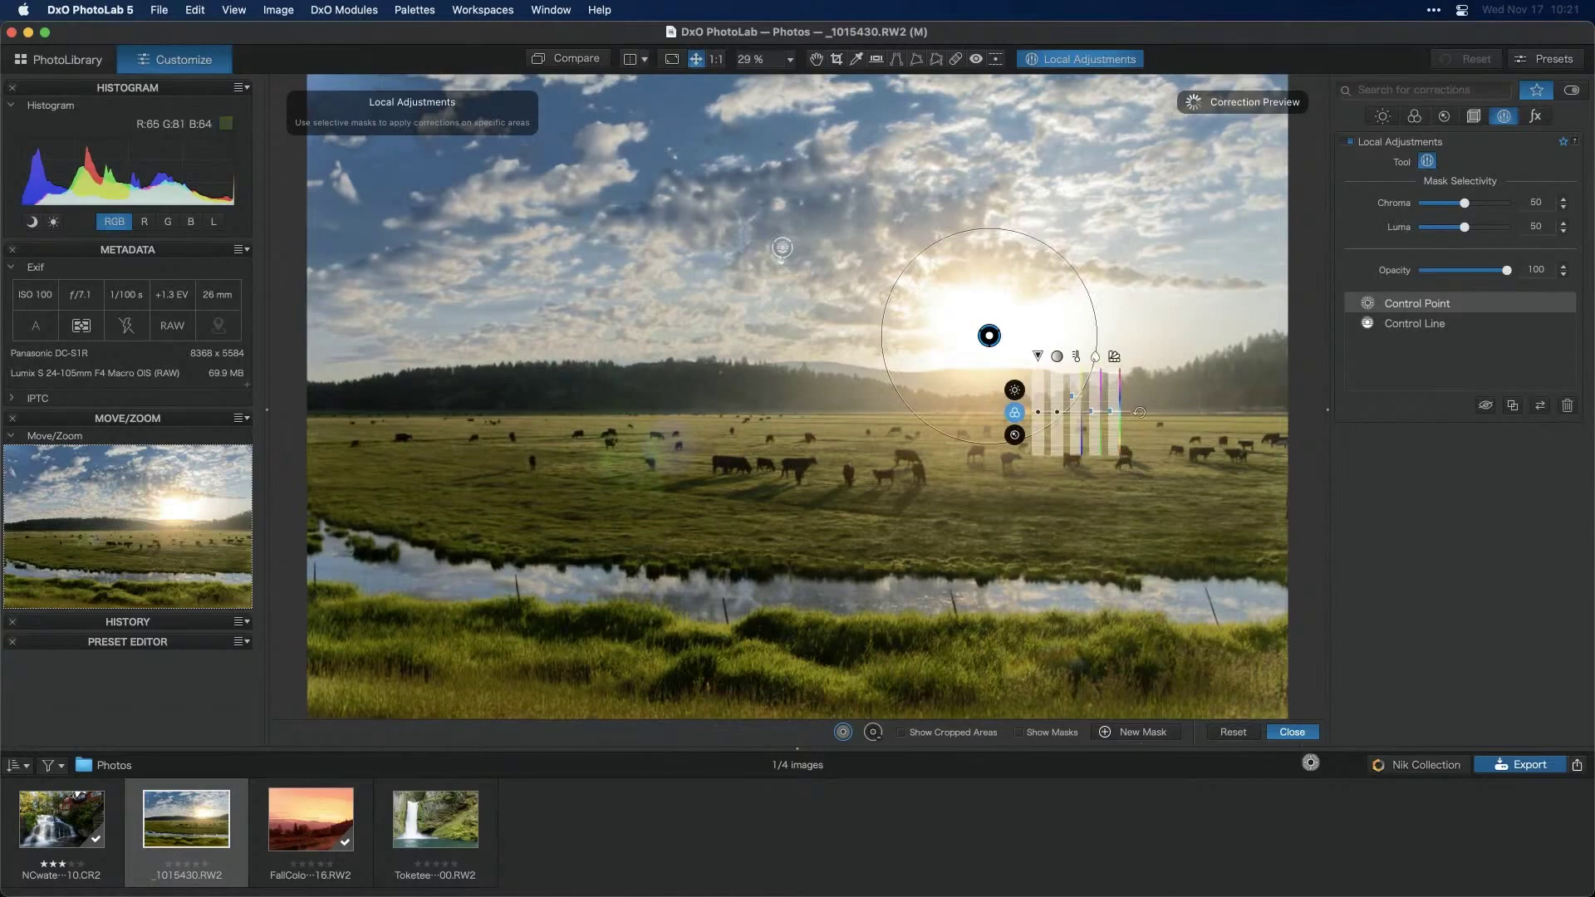
left_click(1297, 735)
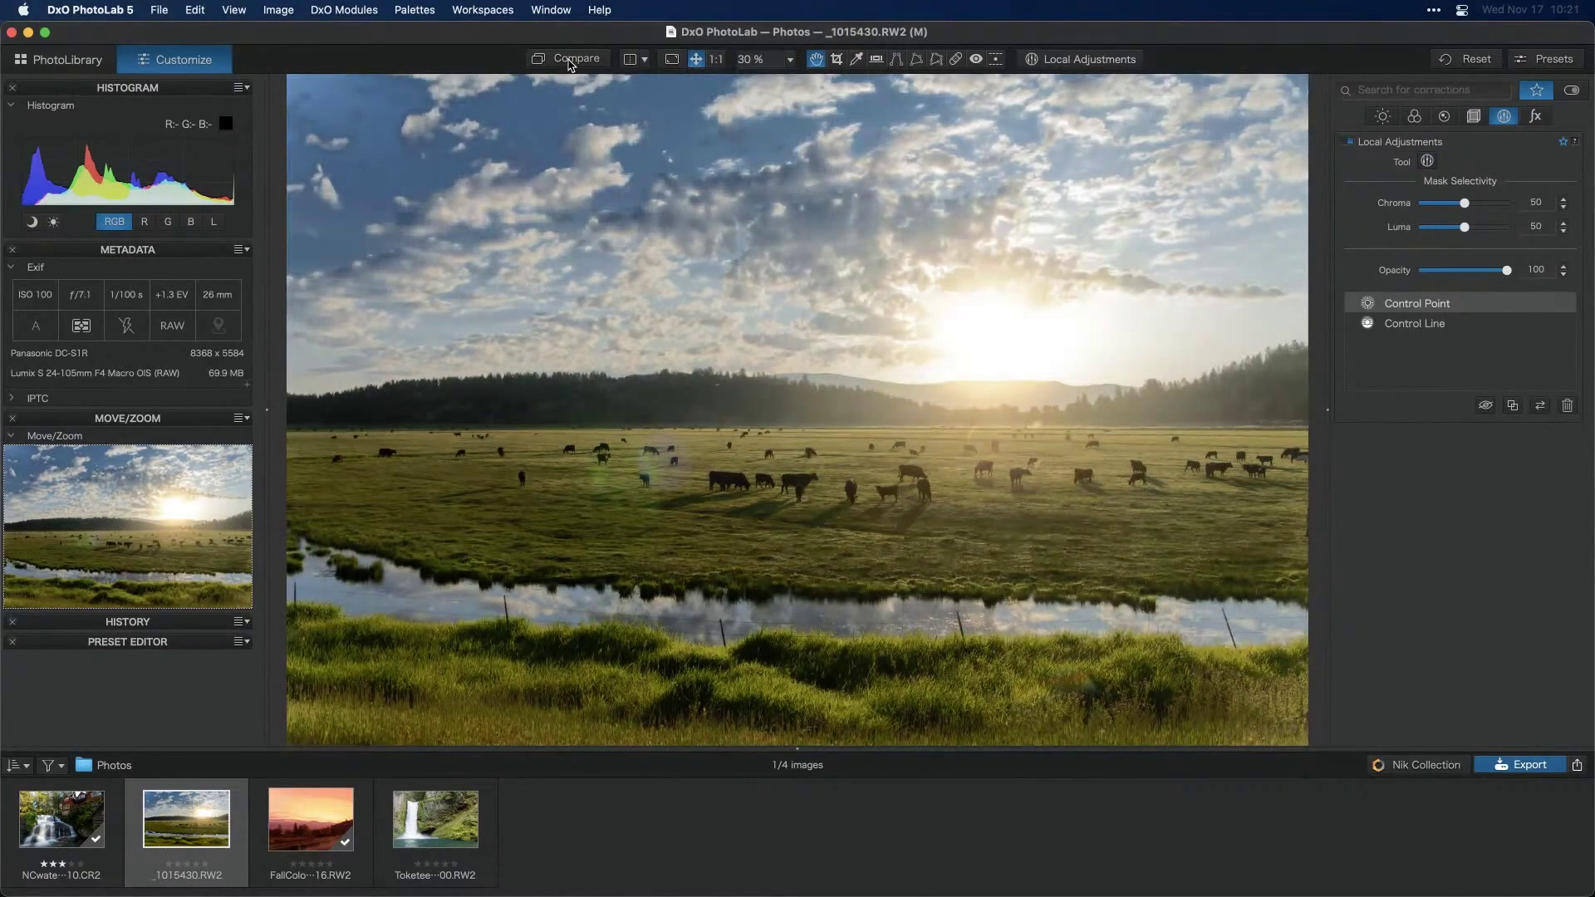
left_click(570, 60)
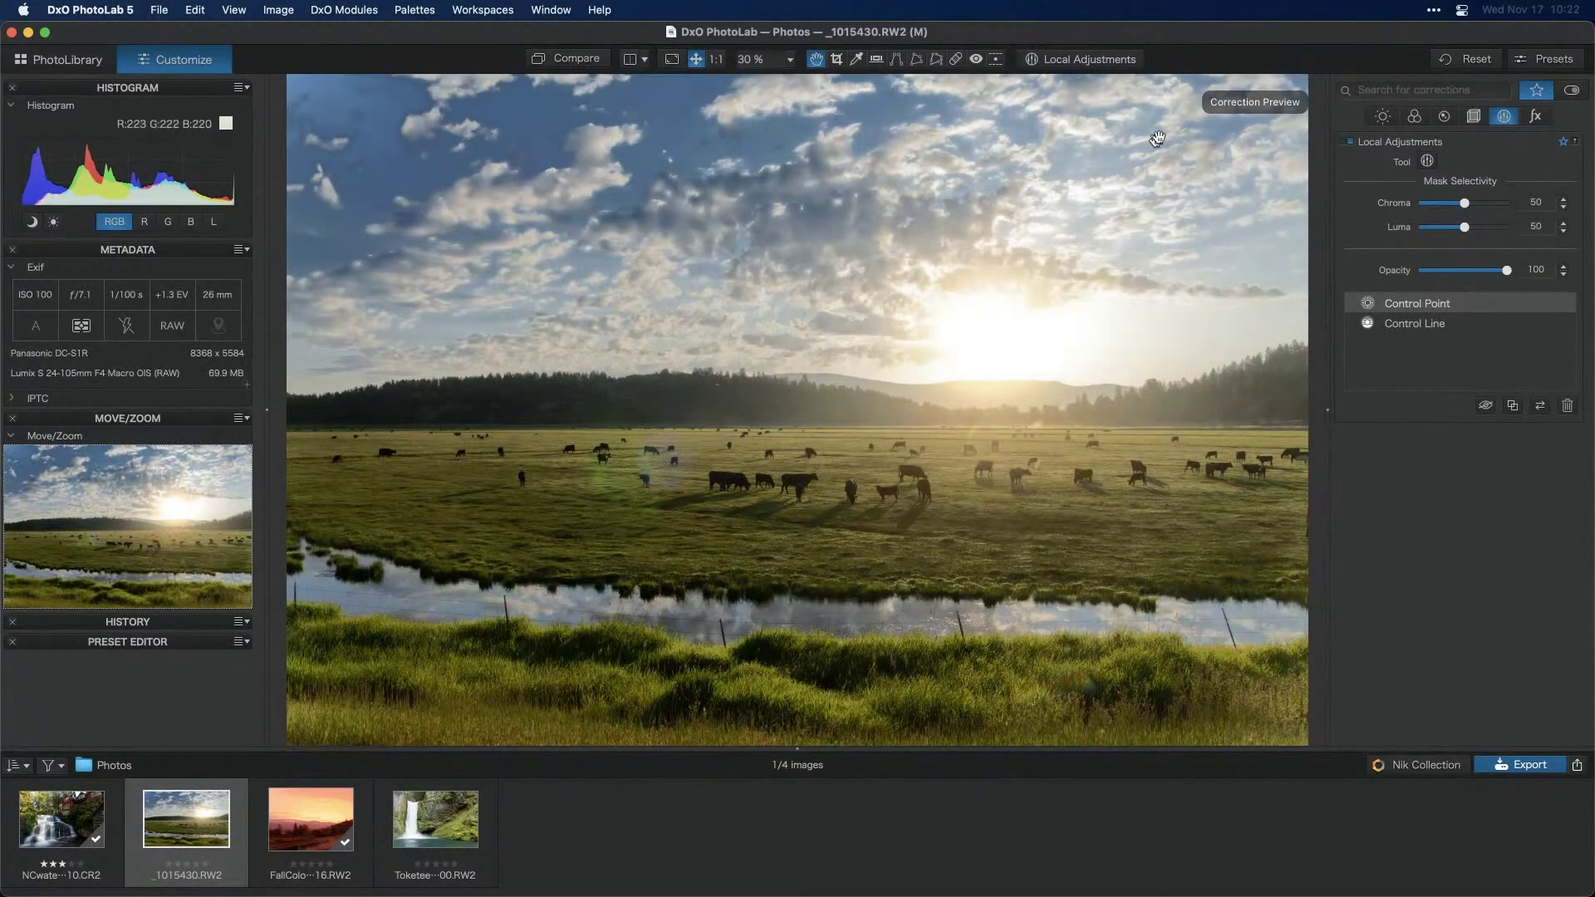
Reselect the sky's Control Line in the local adjustments and raise its Exposure slightly to soften the darkening
left_click(1120, 62)
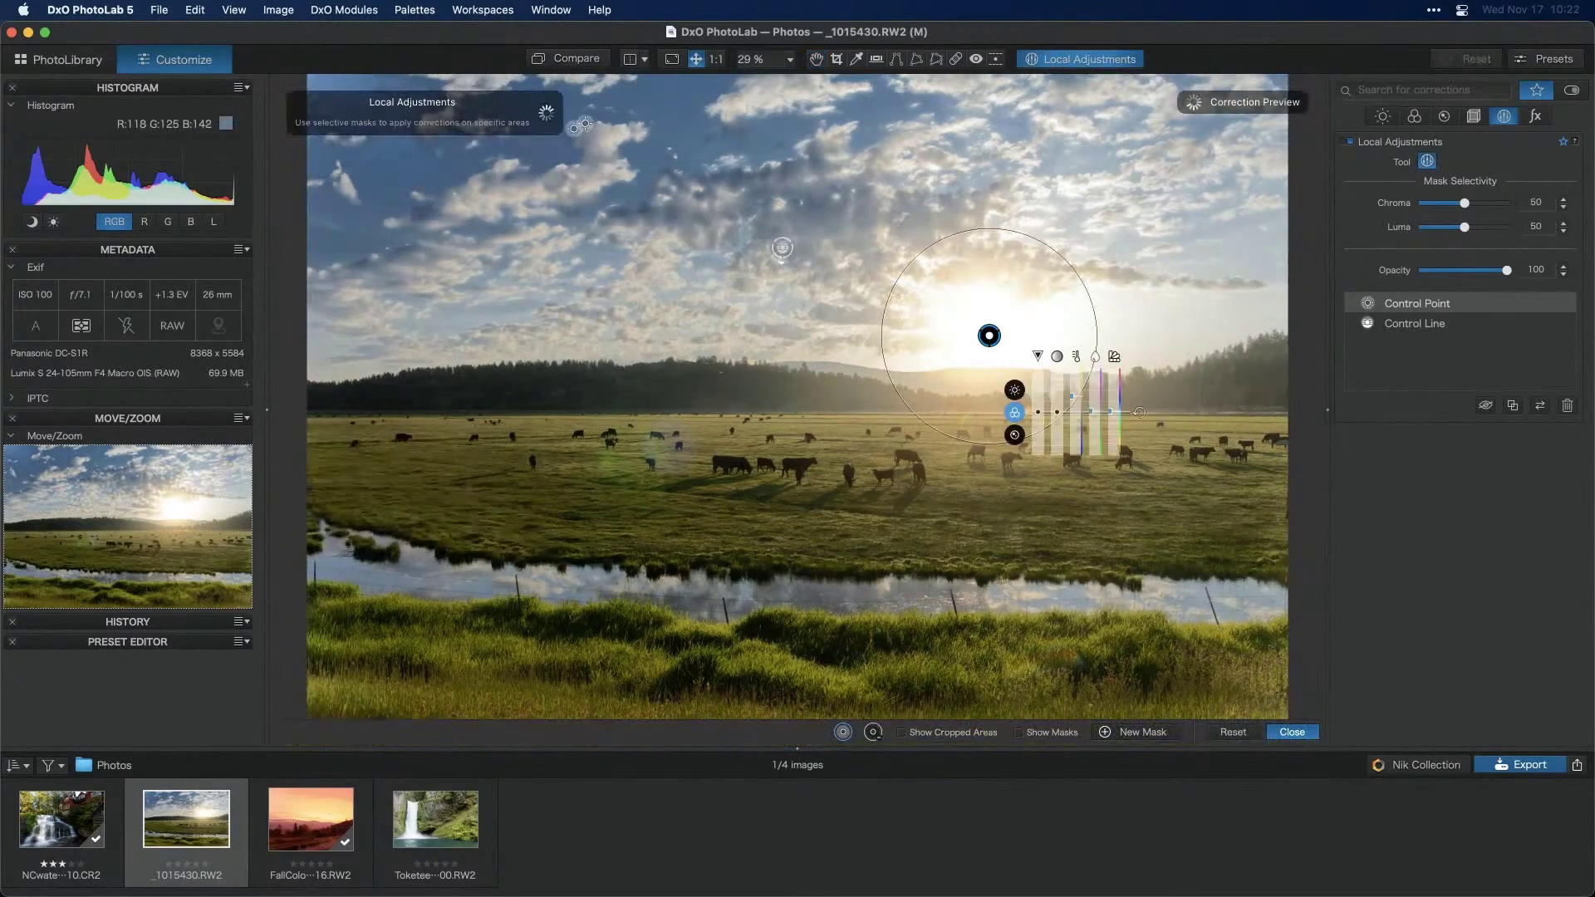
left_click(782, 246)
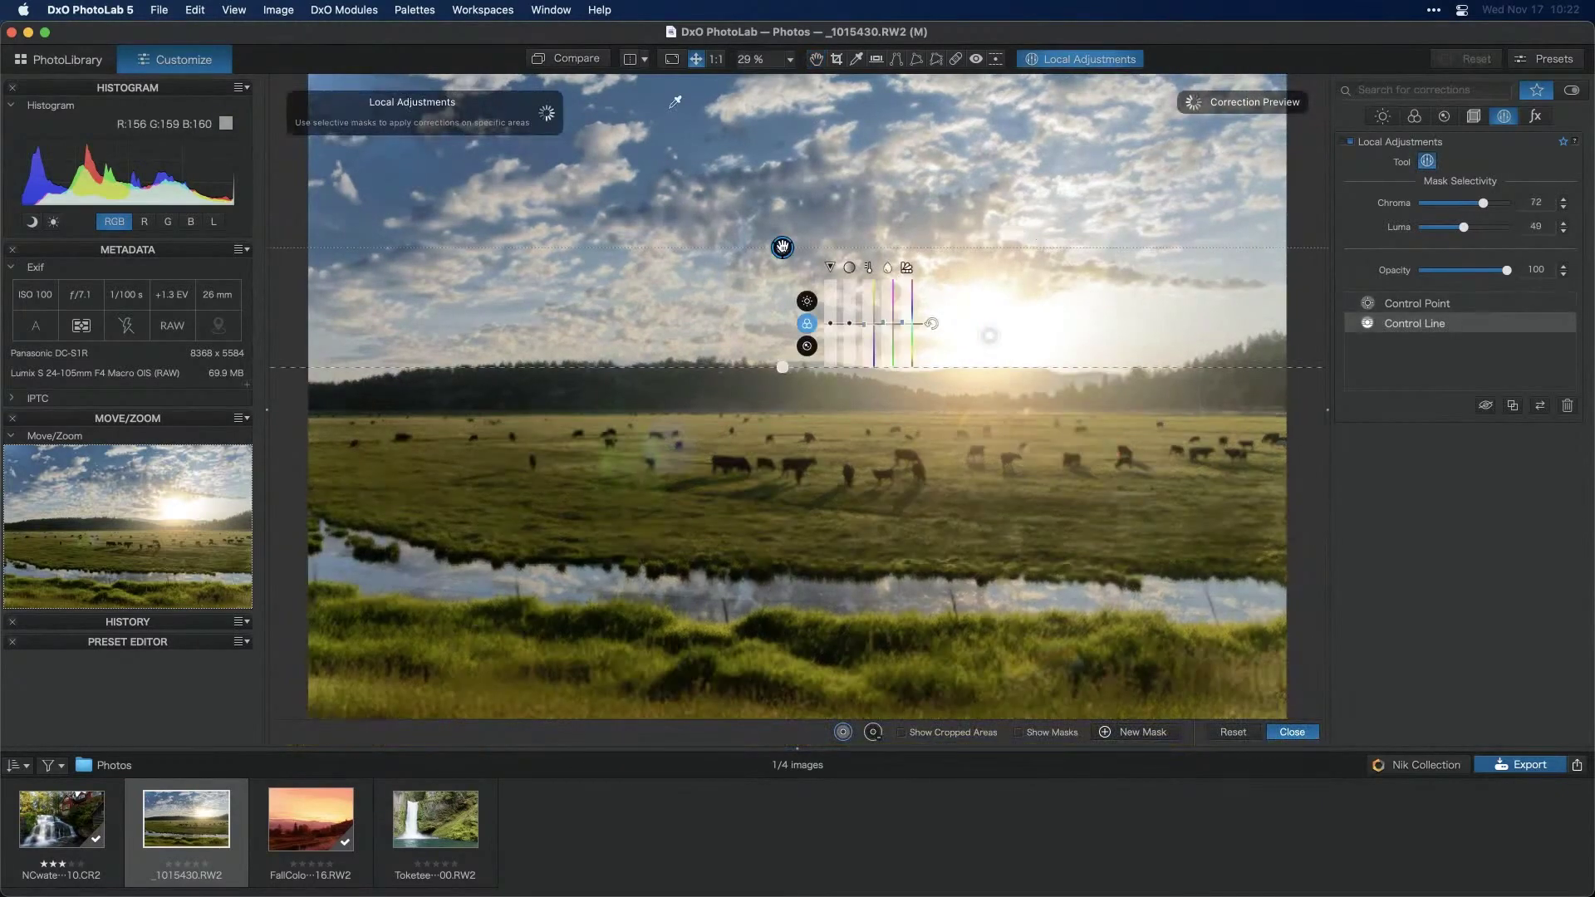
left_click(809, 302)
left_click_drag(830, 330, 833, 333)
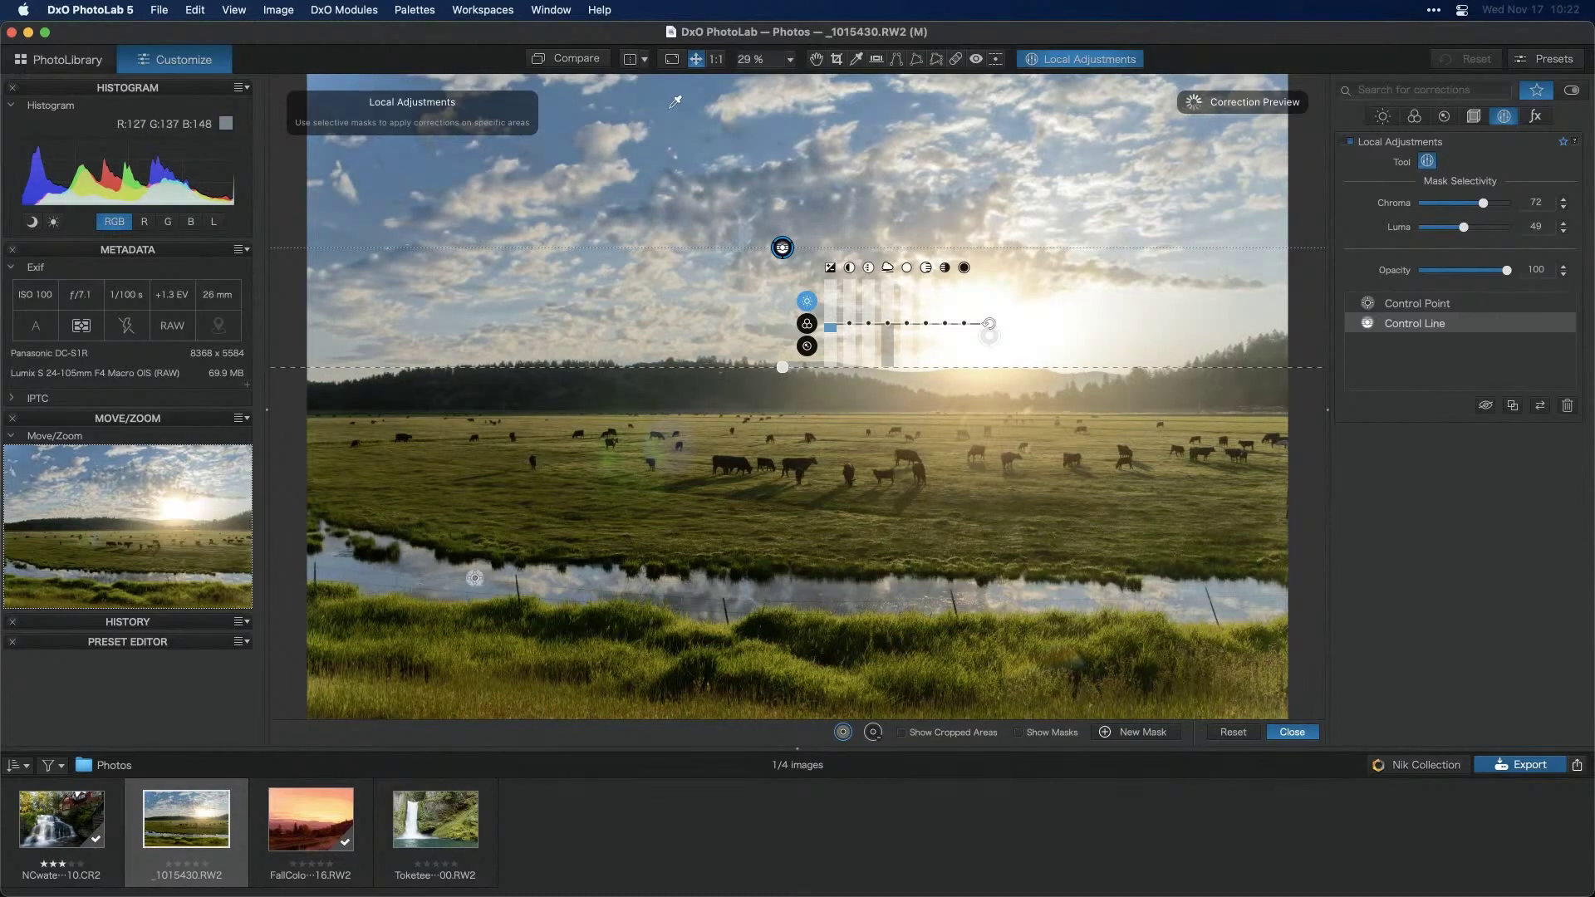
Create a new mask with a Control Line over the river, tilting it along the bank and moving it slightly up to the water's far edge
right_click(836, 542)
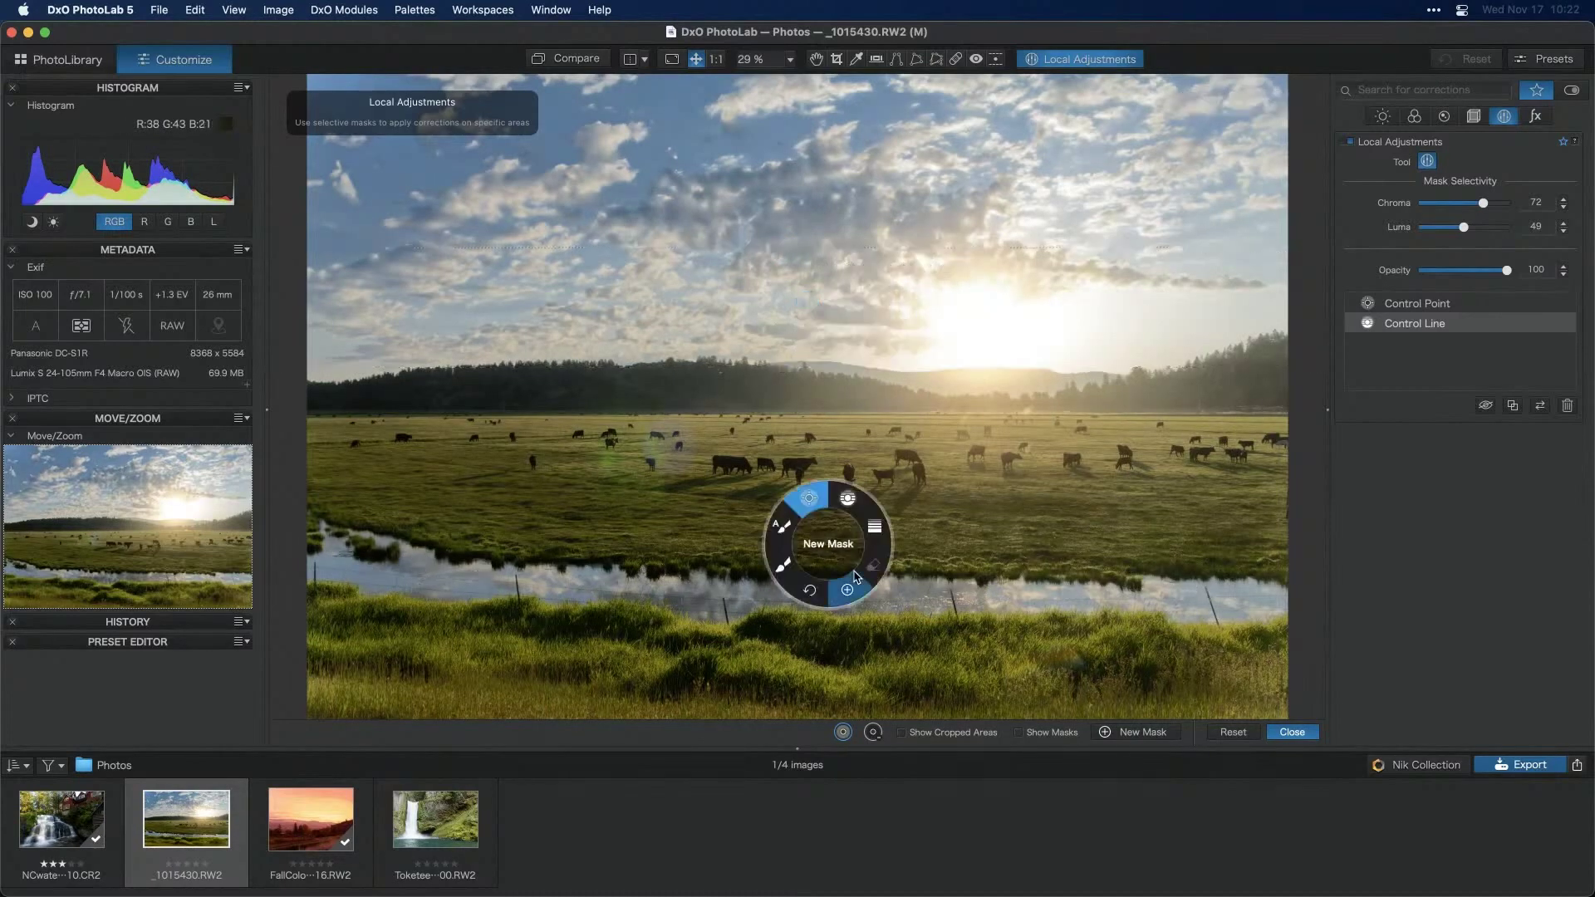
left_click(849, 591)
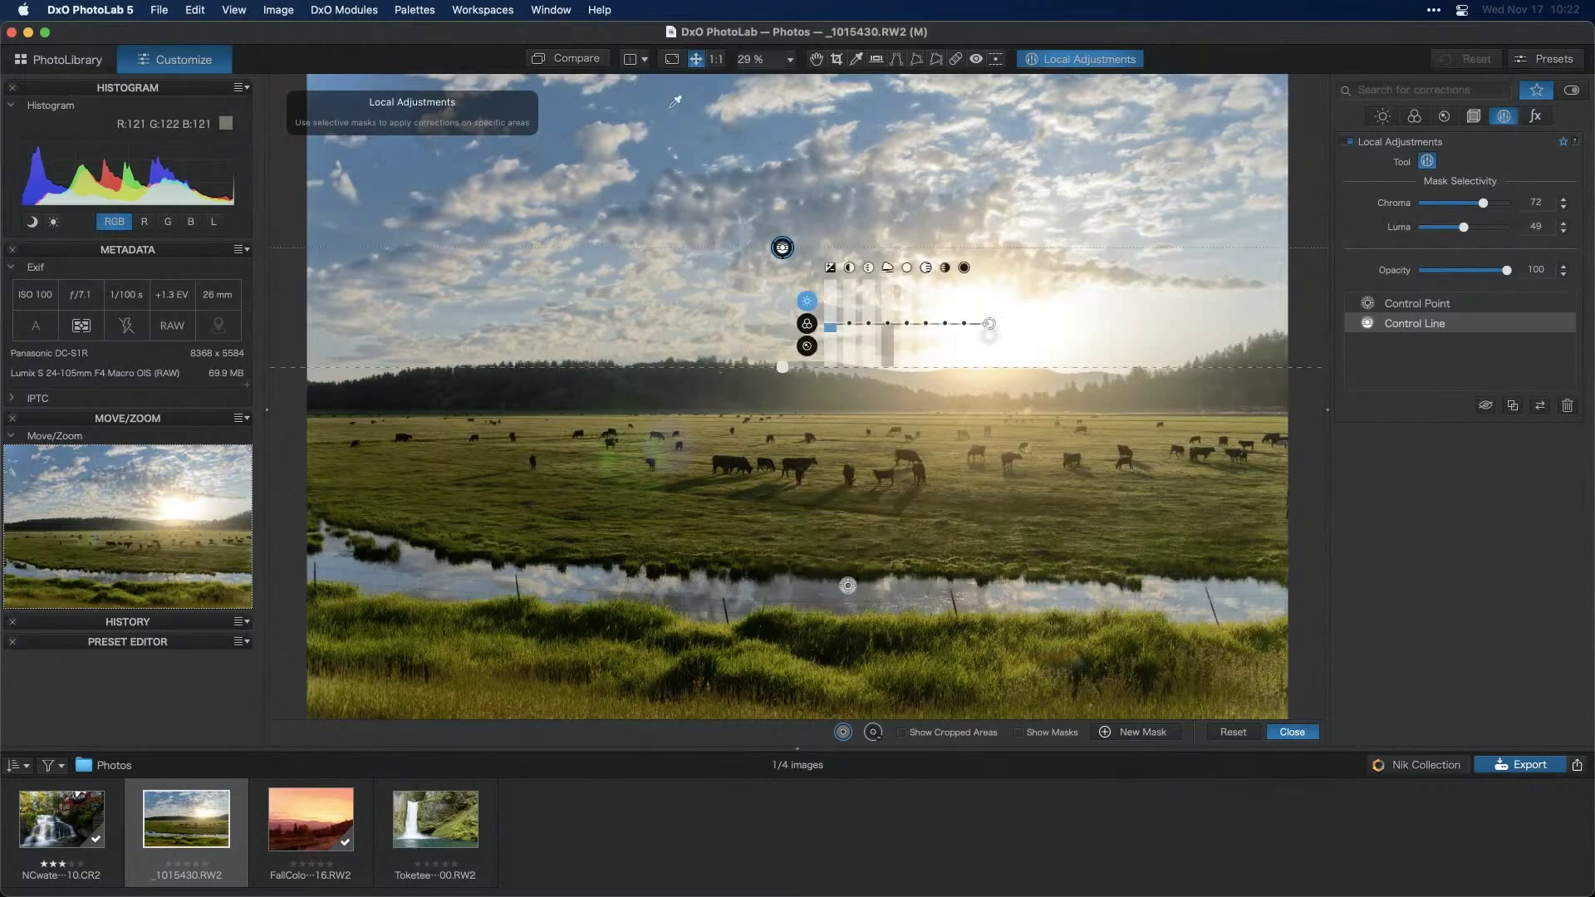
right_click(804, 520)
left_click(826, 481)
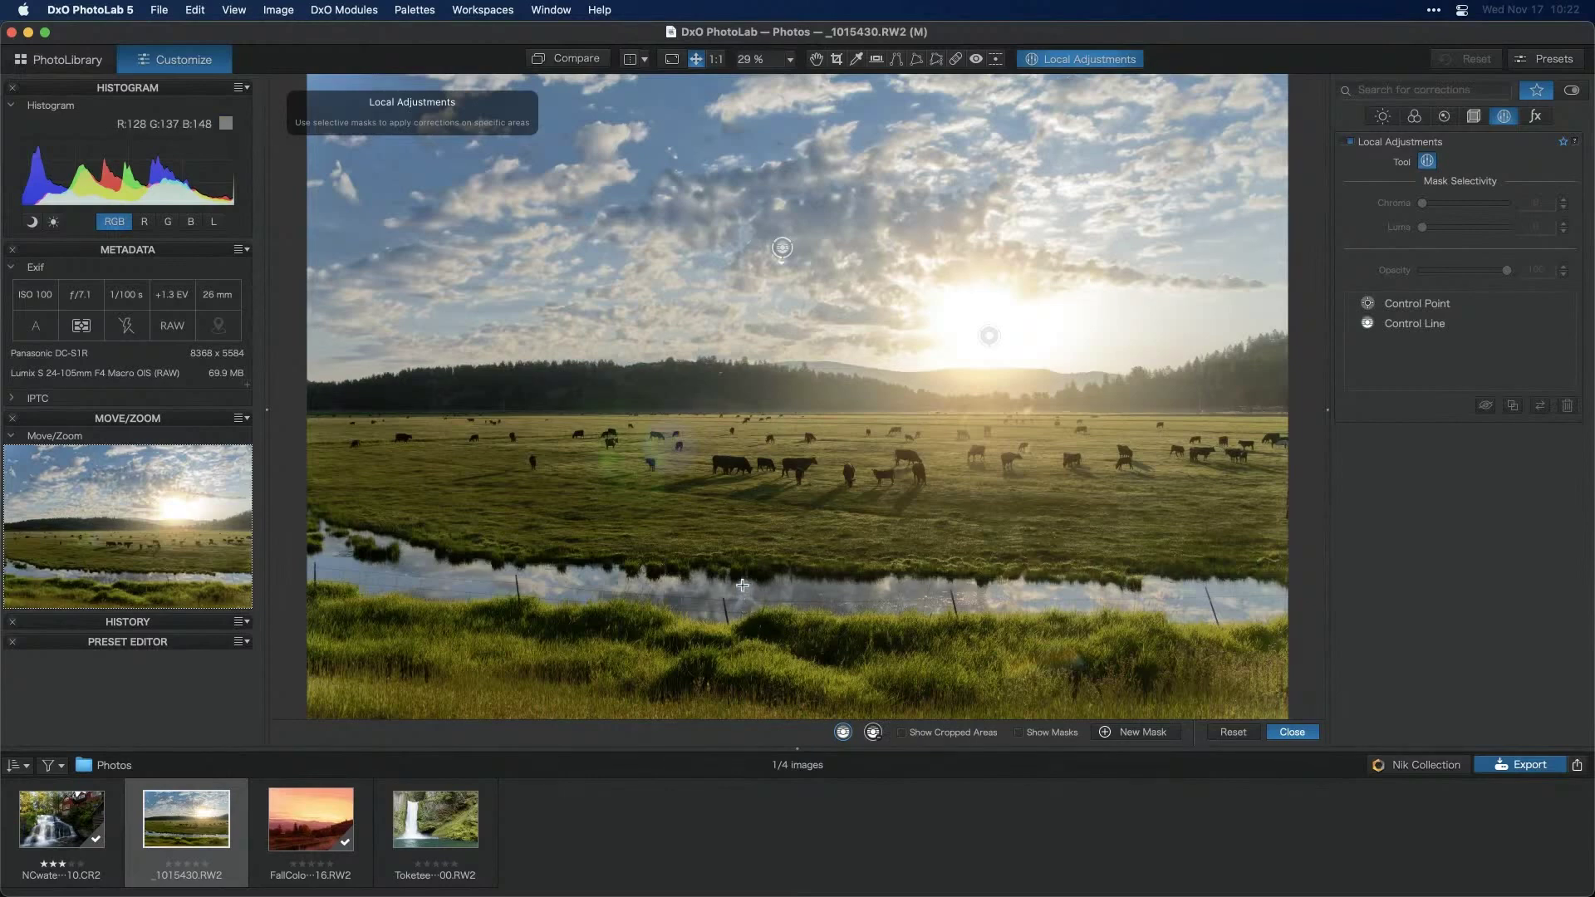
mouse_move(740, 586)
left_mouse_down()
mouse_move(745, 541)
mouse_move(743, 577)
left_mouse_up()
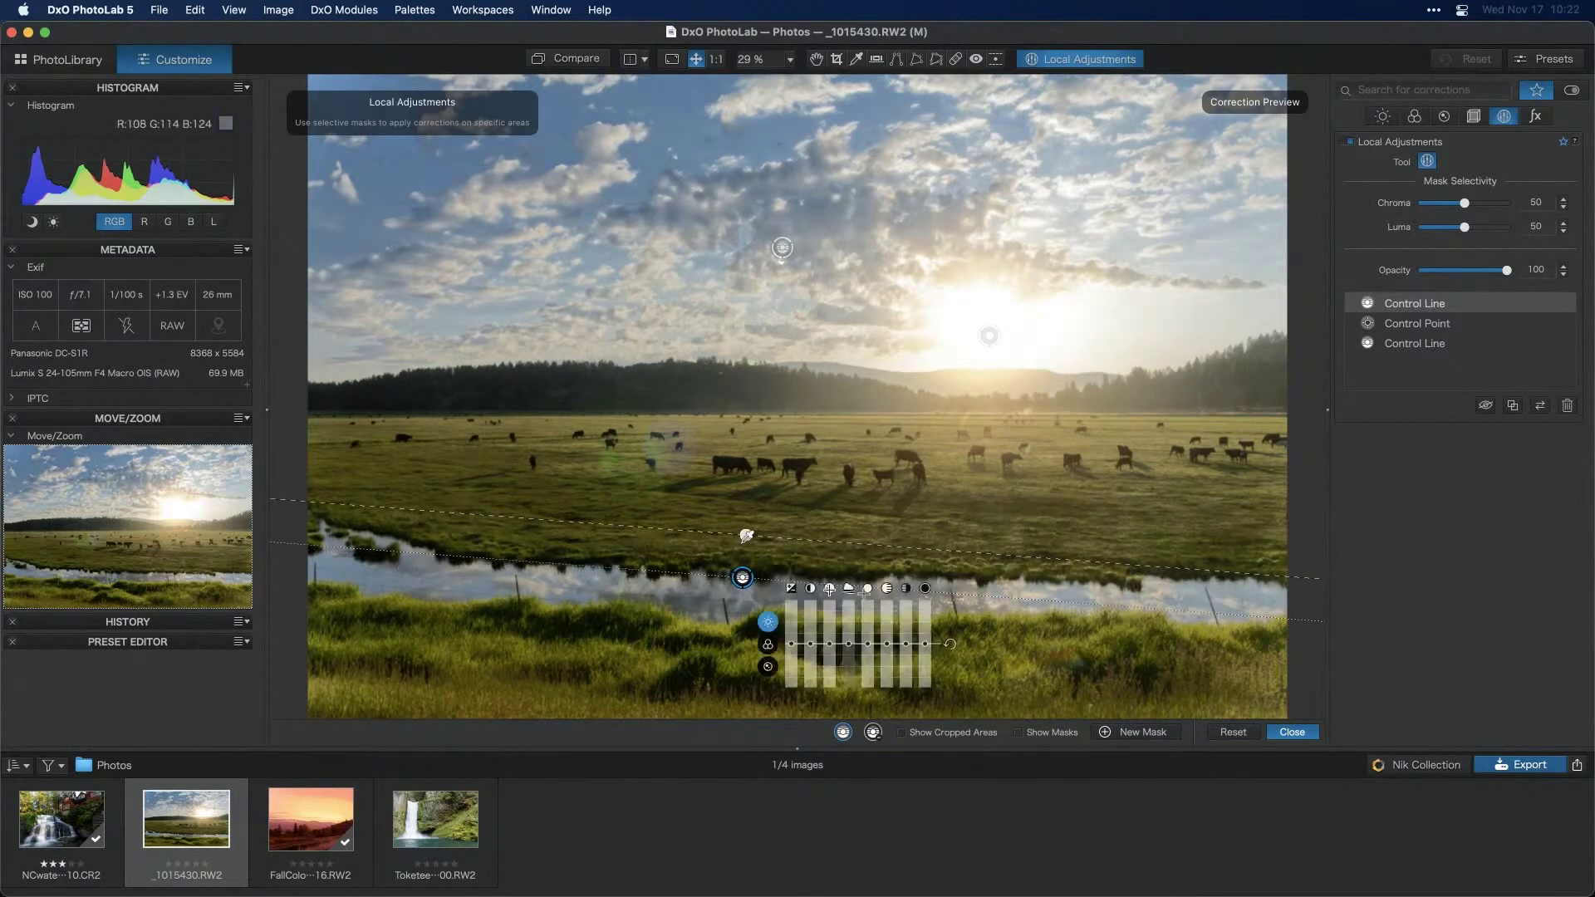
left_click_drag(742, 577, 742, 557)
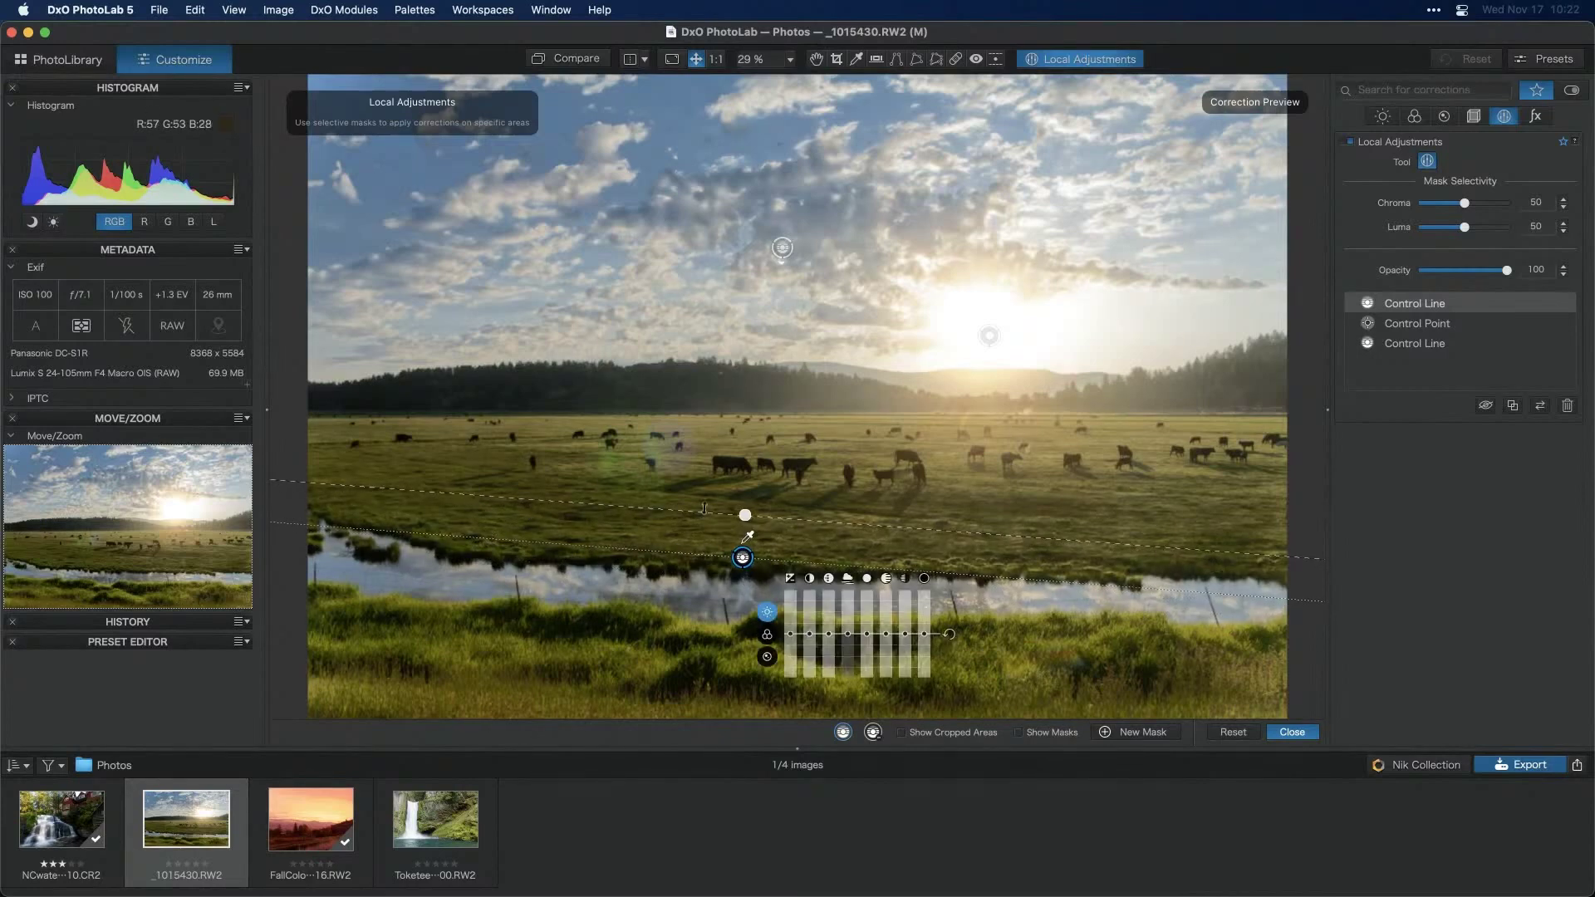
left_click_drag(745, 516, 746, 514)
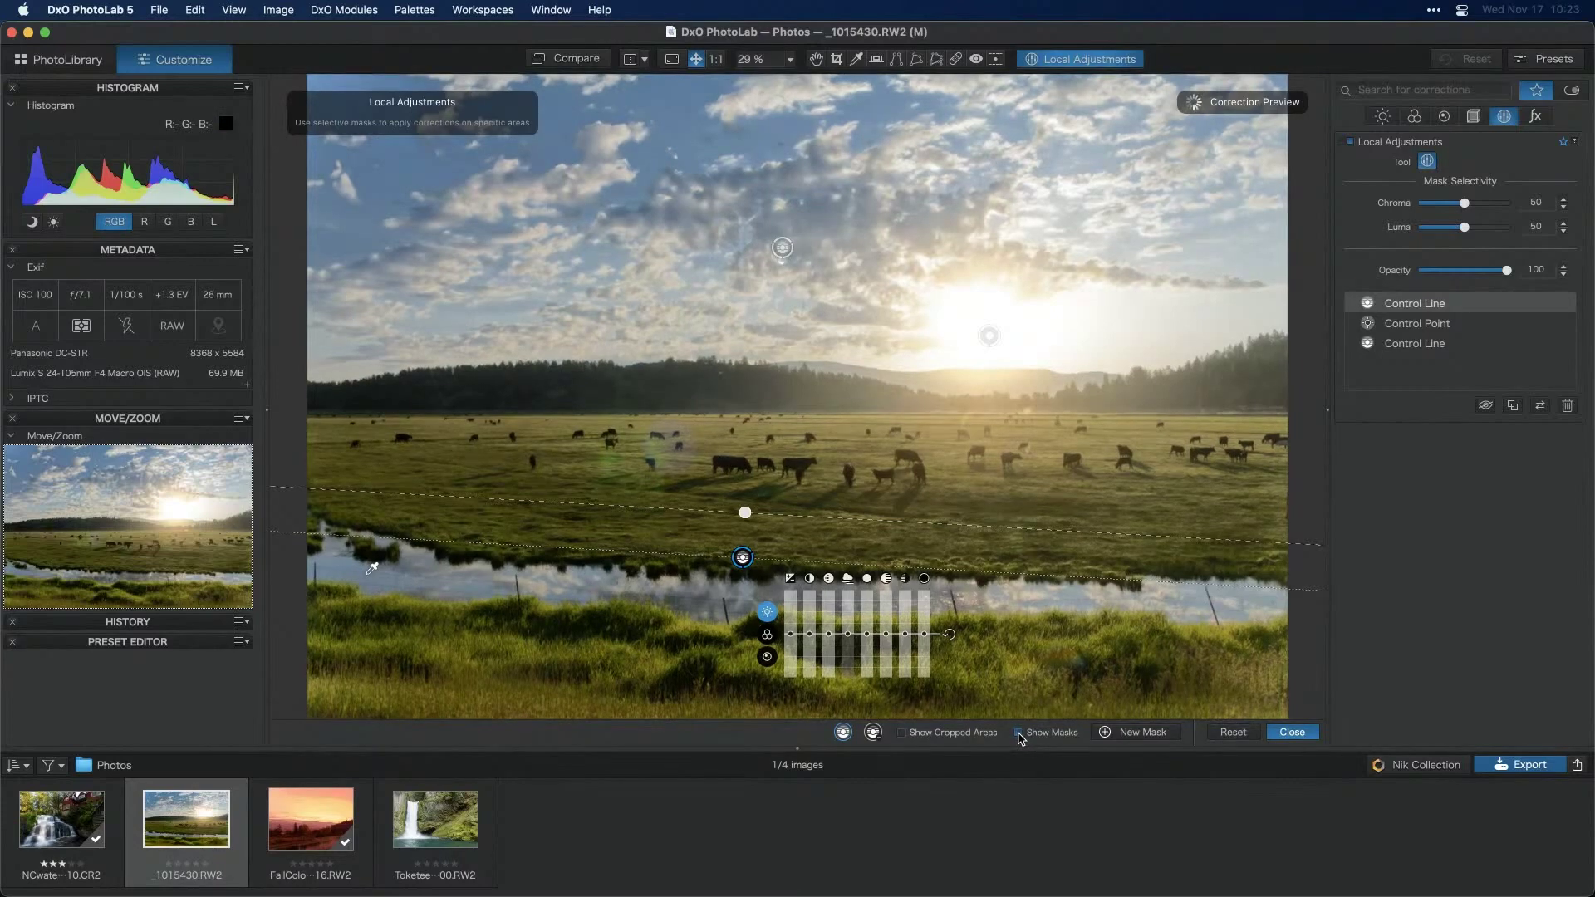
Show the river mask and set its selectivity to Chroma 56 and Luma 51
left_click(1018, 733)
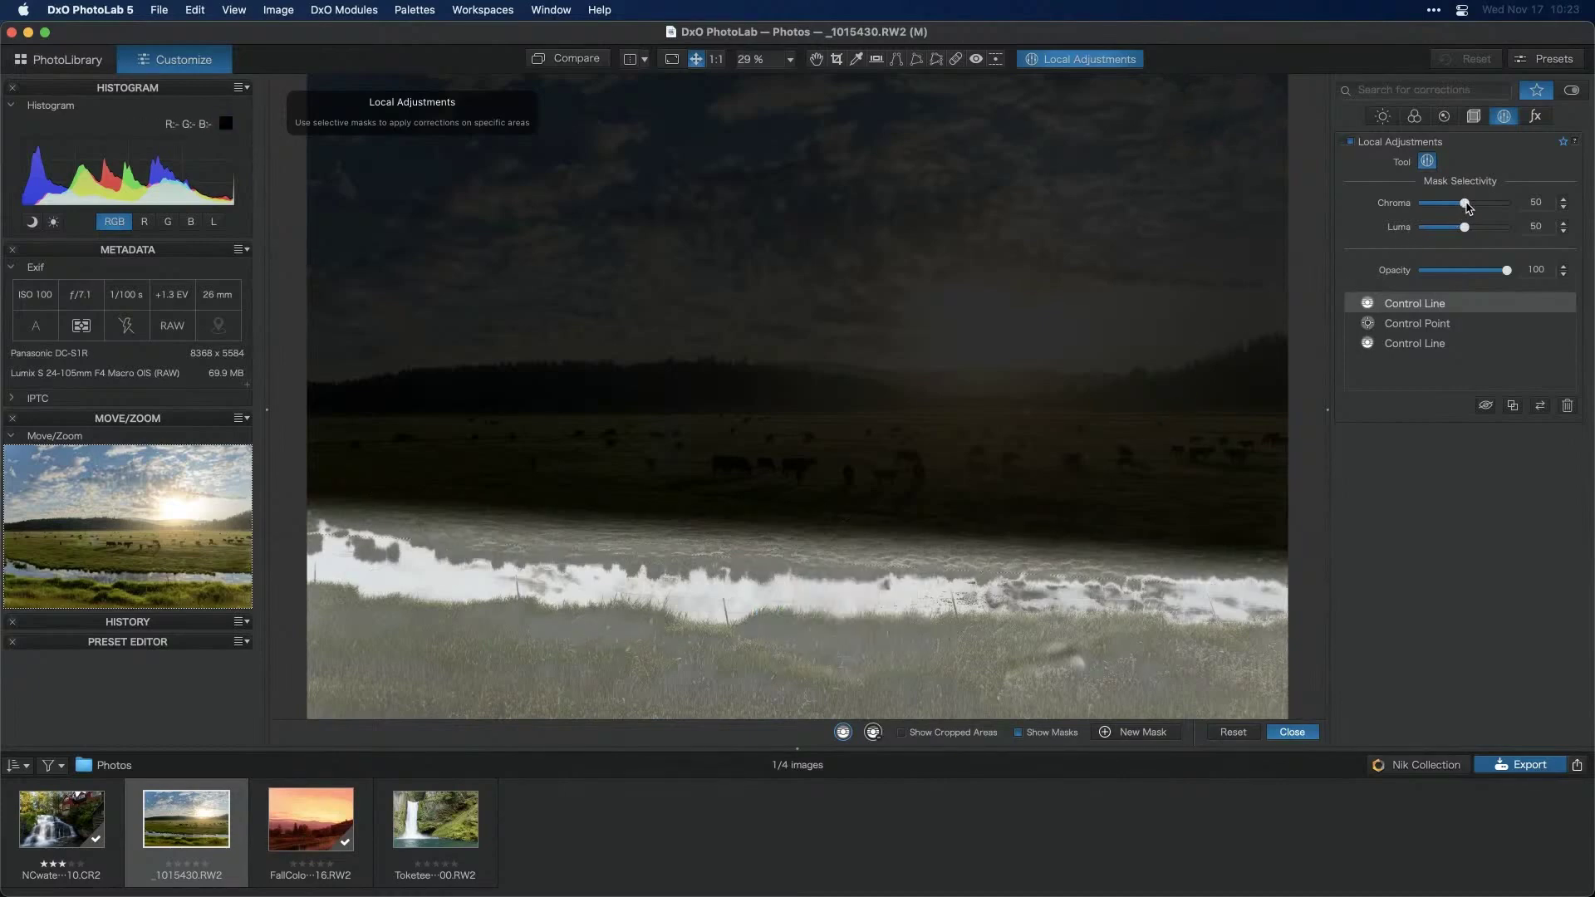
left_click_drag(1467, 206, 1473, 206)
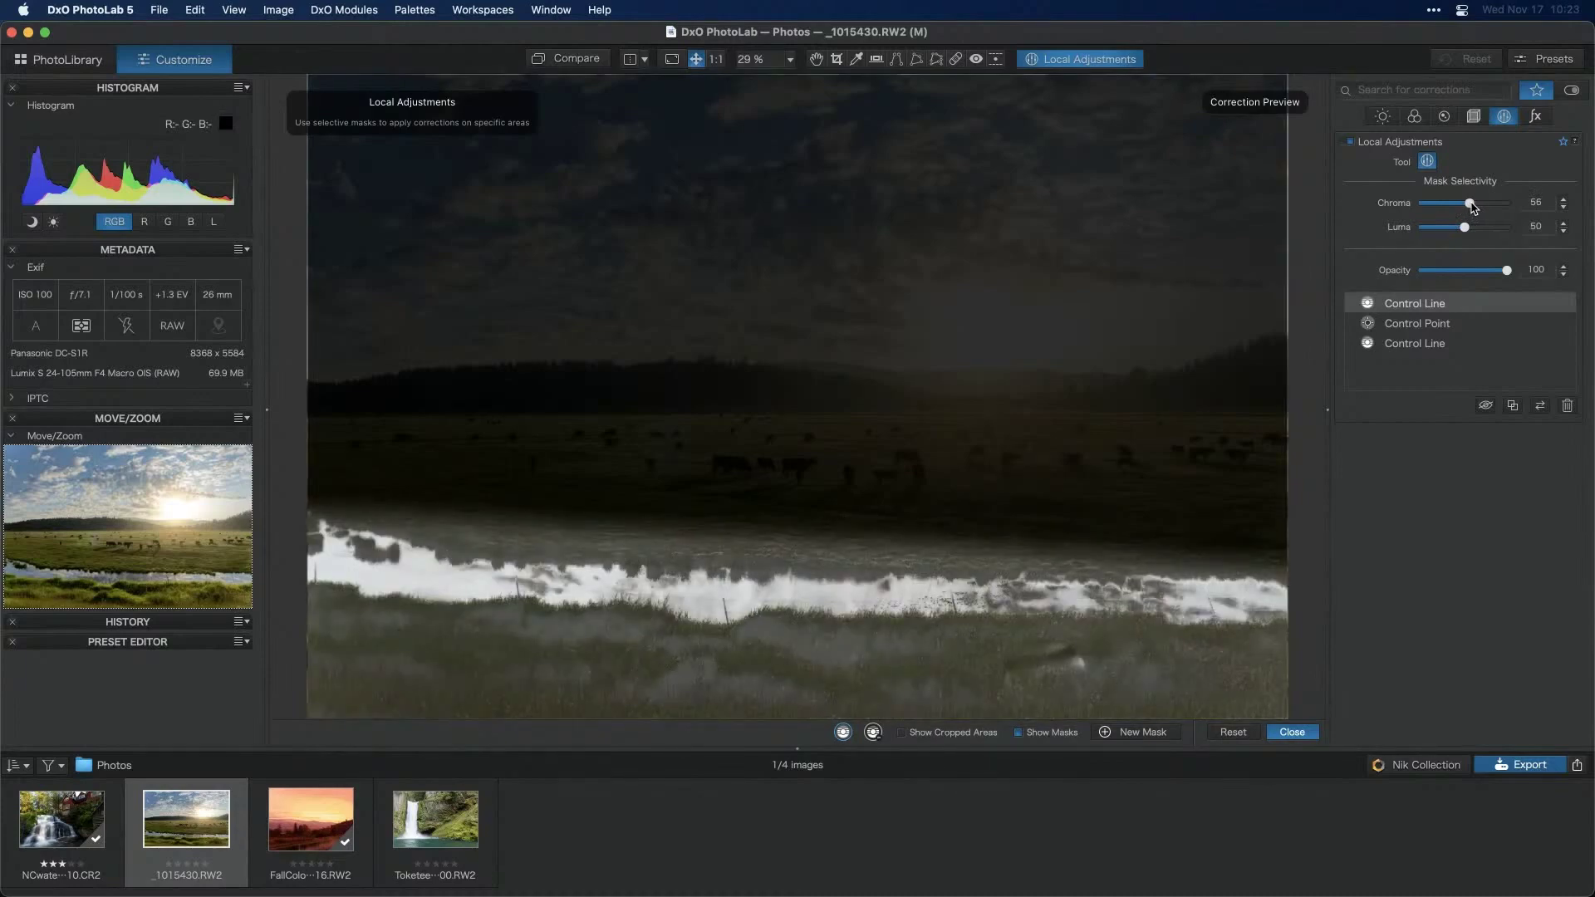
left_click_drag(1465, 228, 1469, 233)
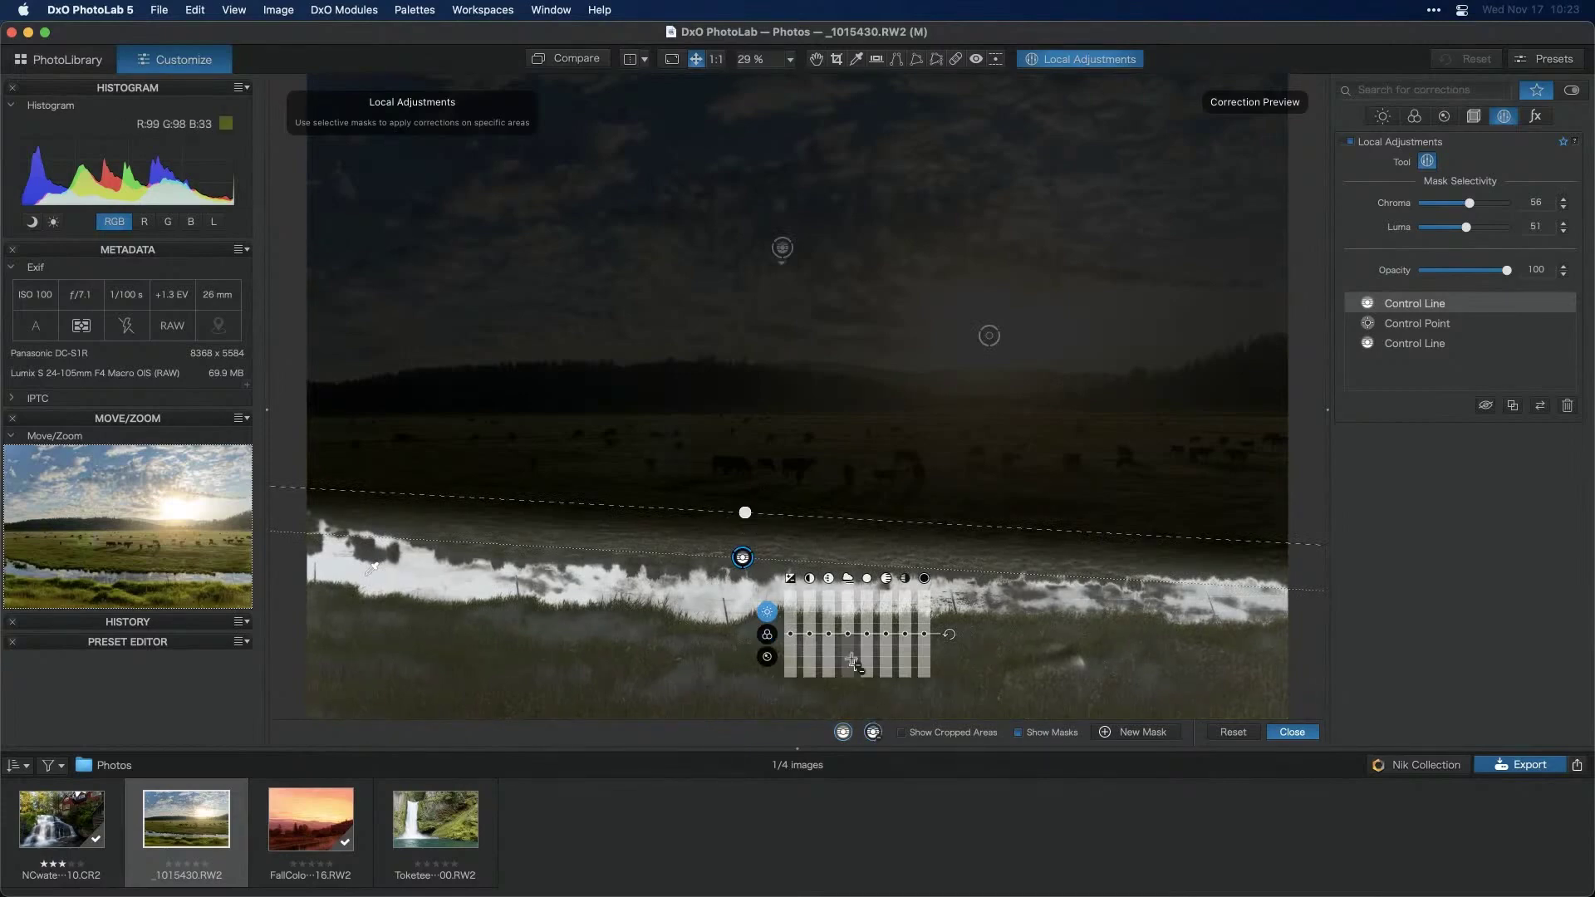
Add a negative Control Line sampled from the foreground grass to exclude it from the river mask, and hide the mask display
left_click_drag(677, 576, 677, 510)
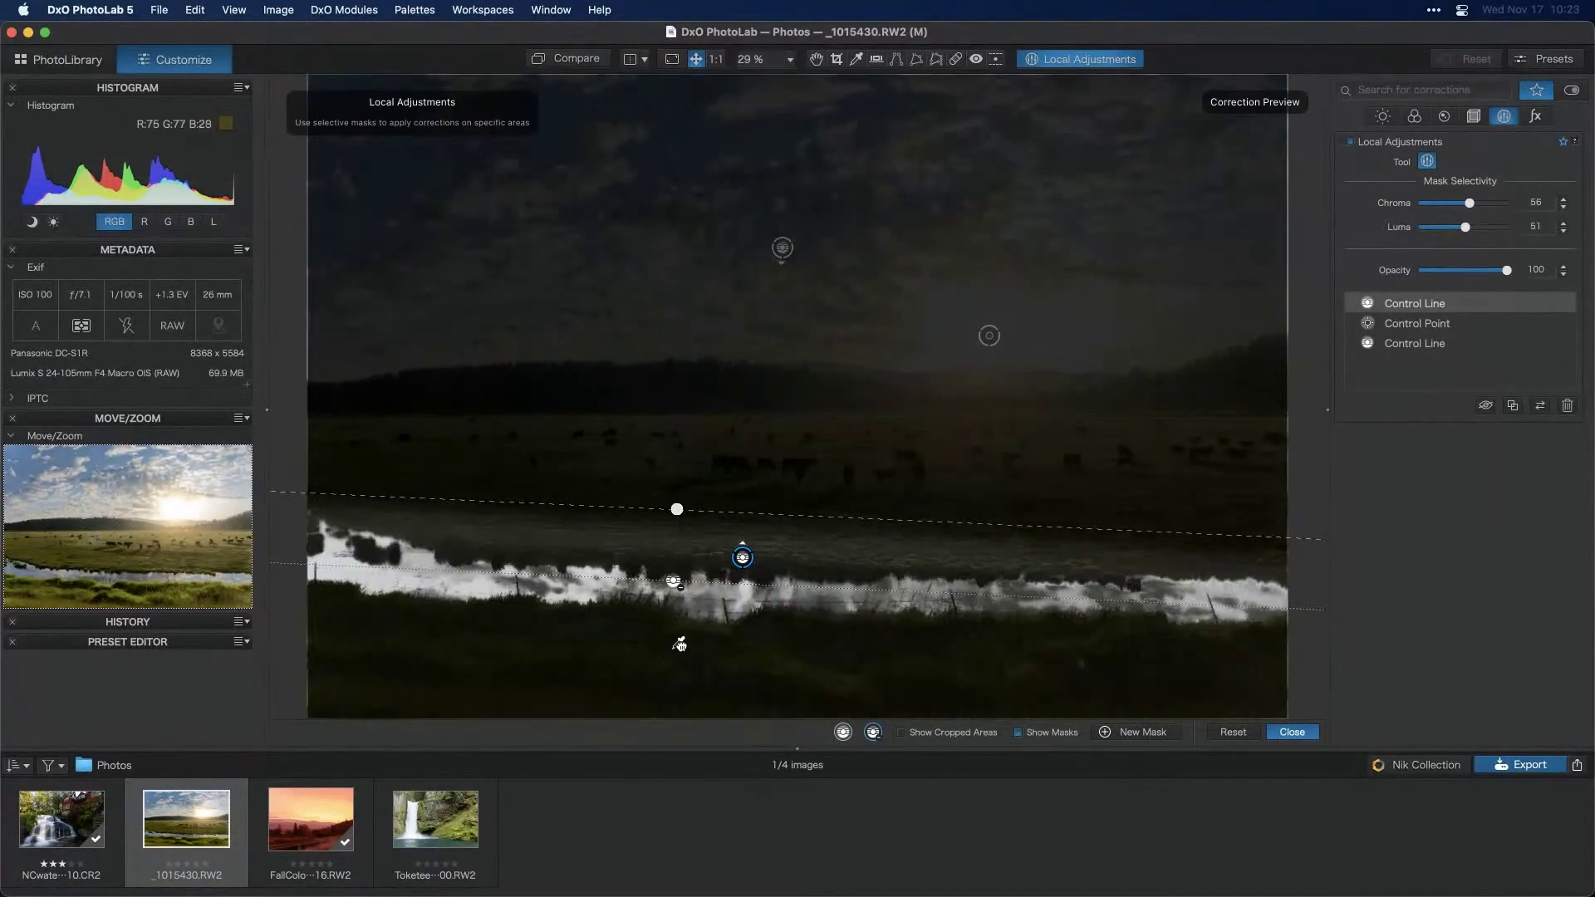
left_click(748, 656)
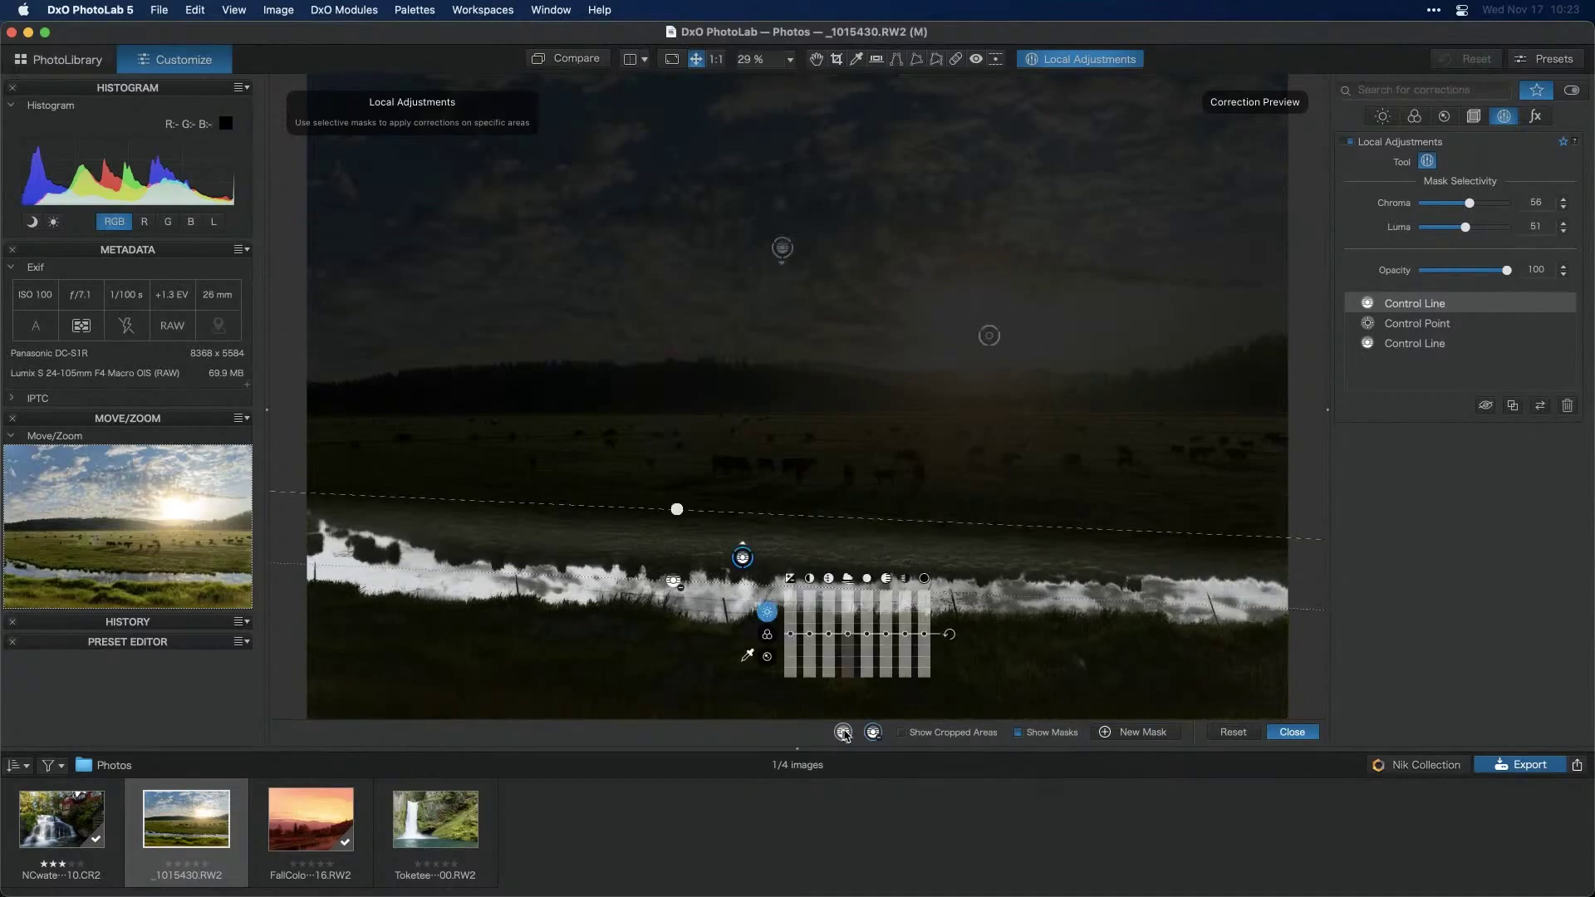
left_click(1020, 733)
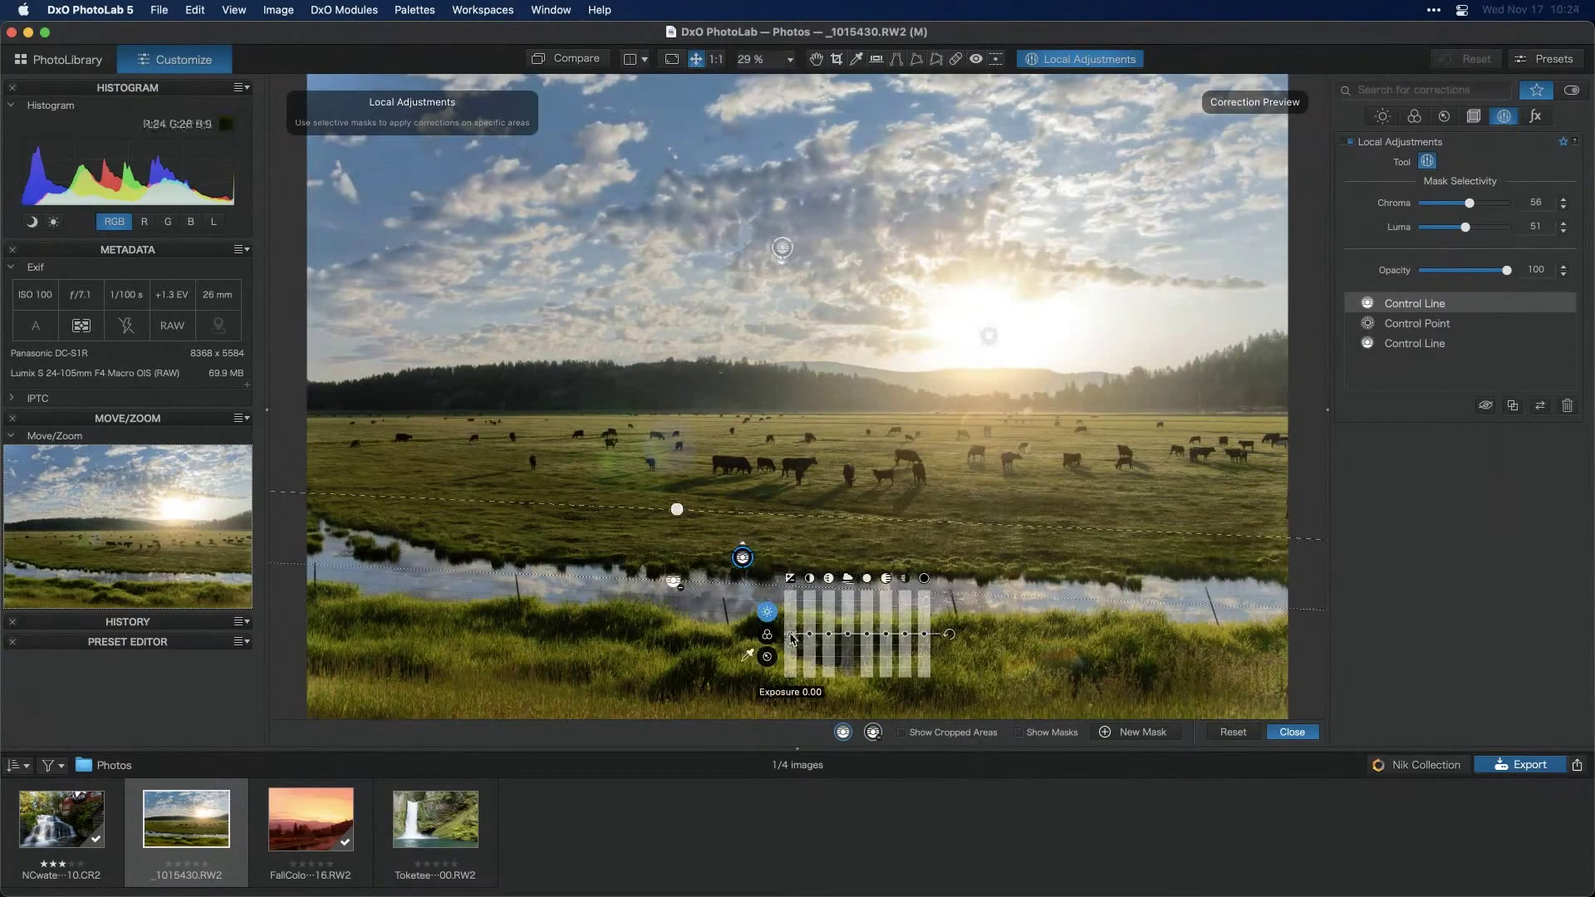
Set the river mask's Exposure to -0.43 and Saturation to 15, and finish the local adjustments
left_click_drag(791, 635, 792, 642)
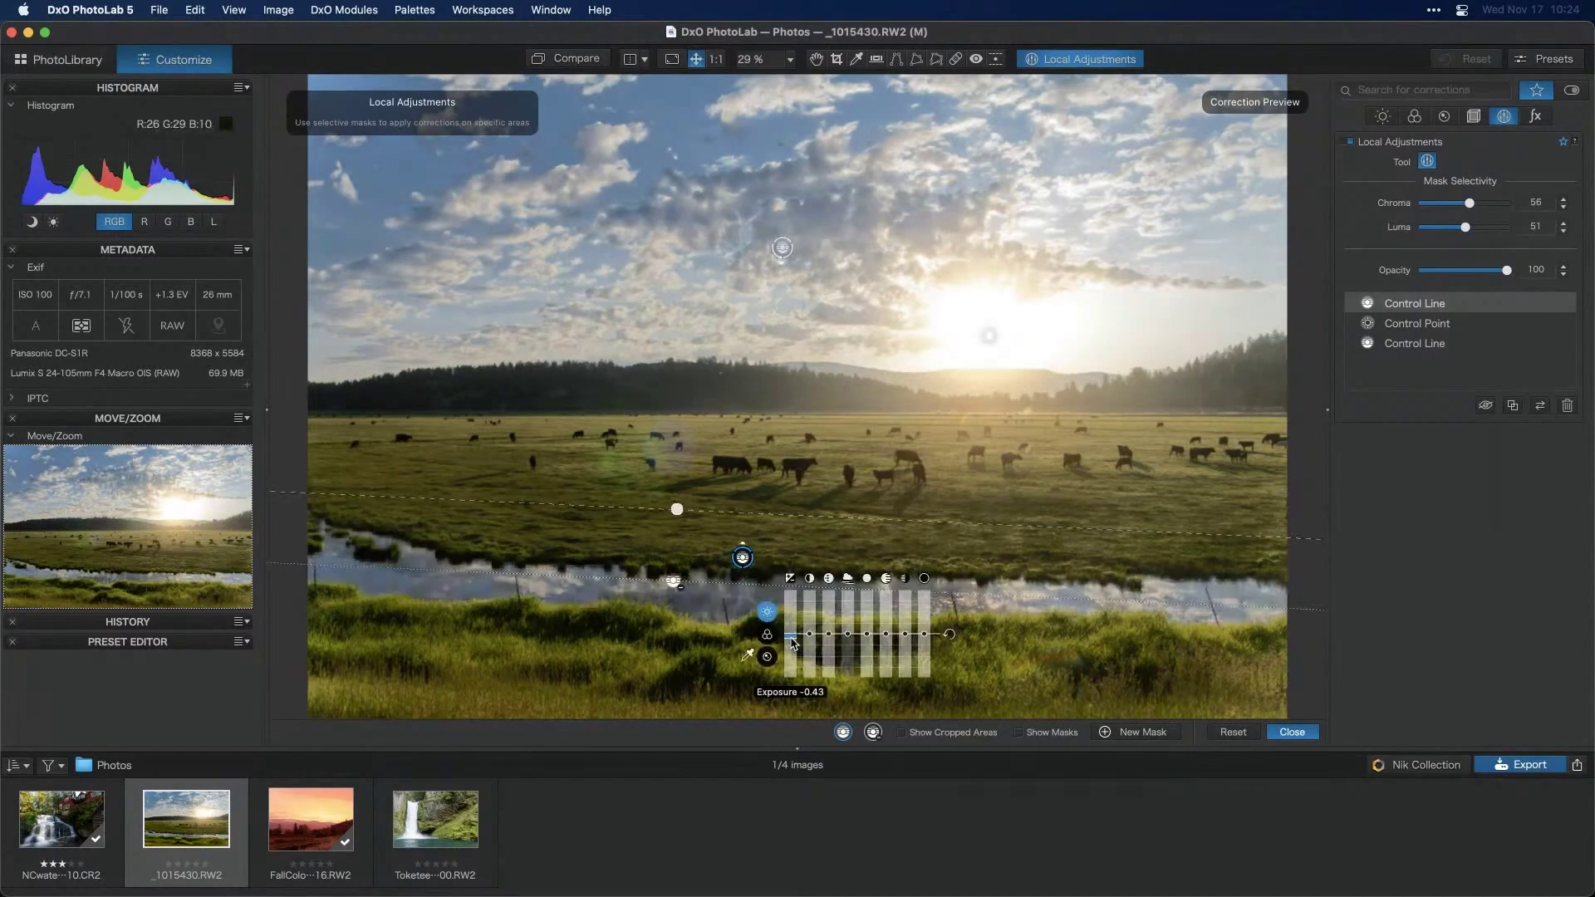
left_click(767, 634)
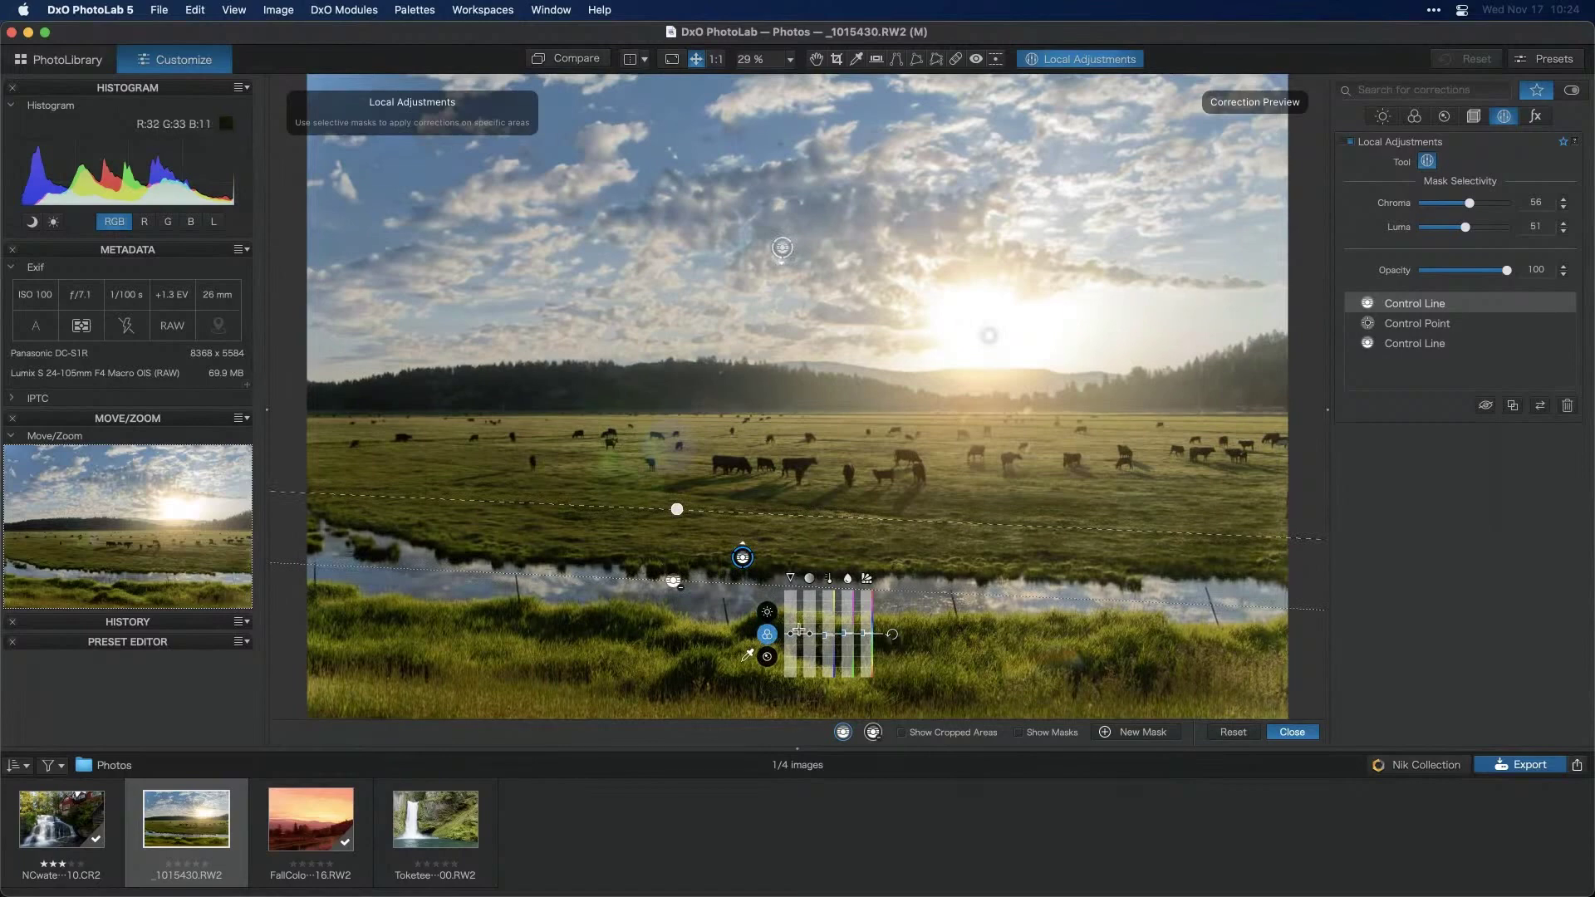
left_click_drag(810, 635, 813, 631)
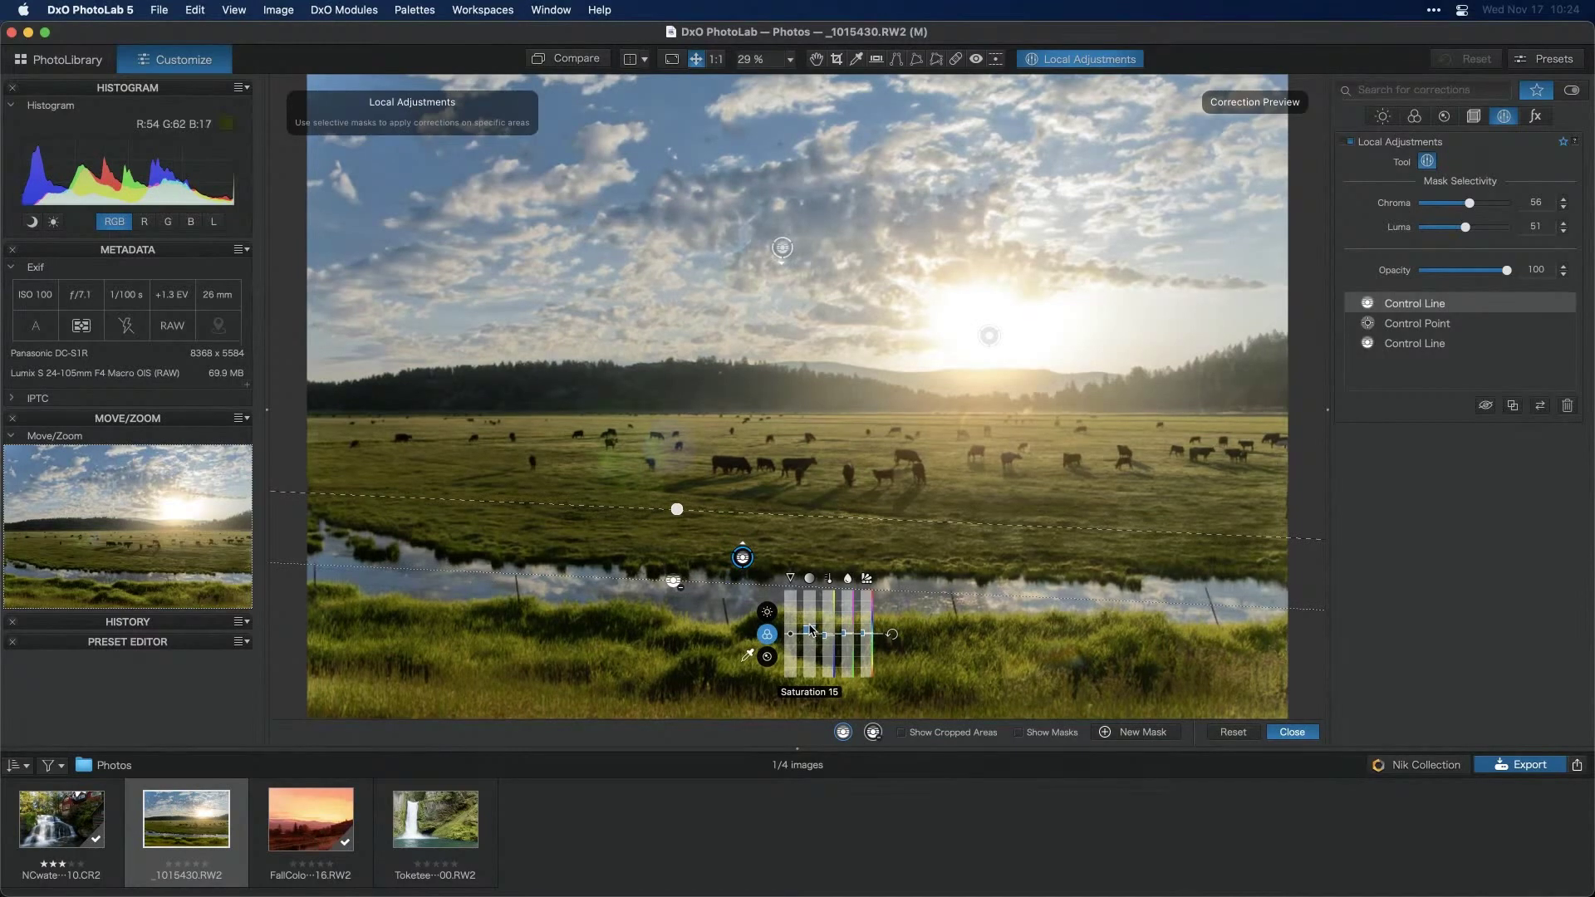
left_click(1290, 732)
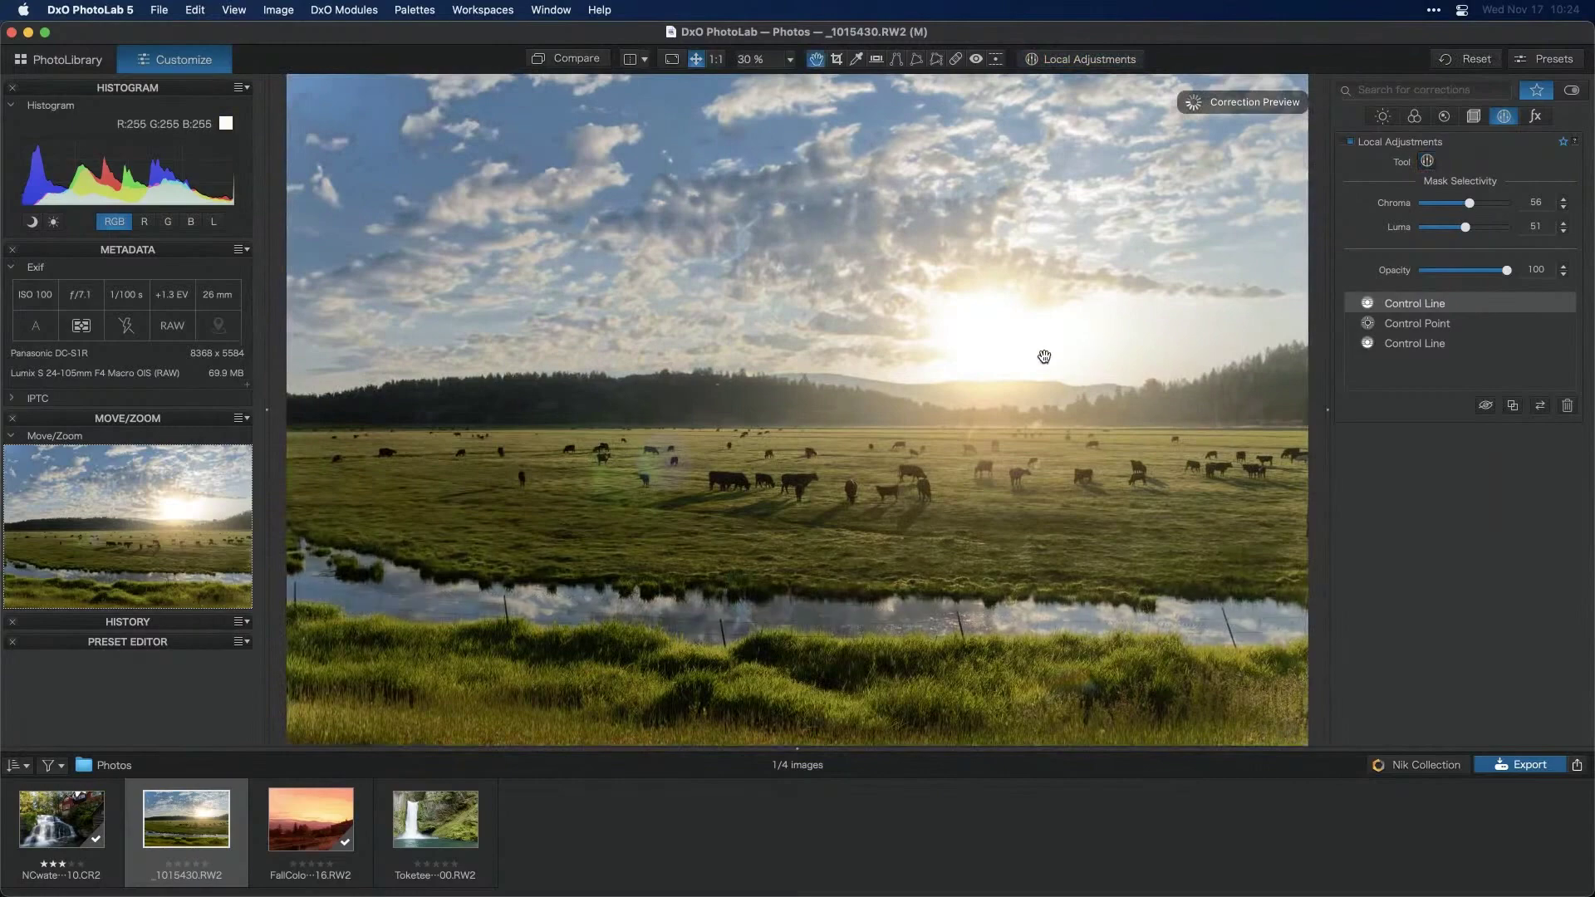
Compare the finished cow landscape with its uncorrected version
left_click(563, 56)
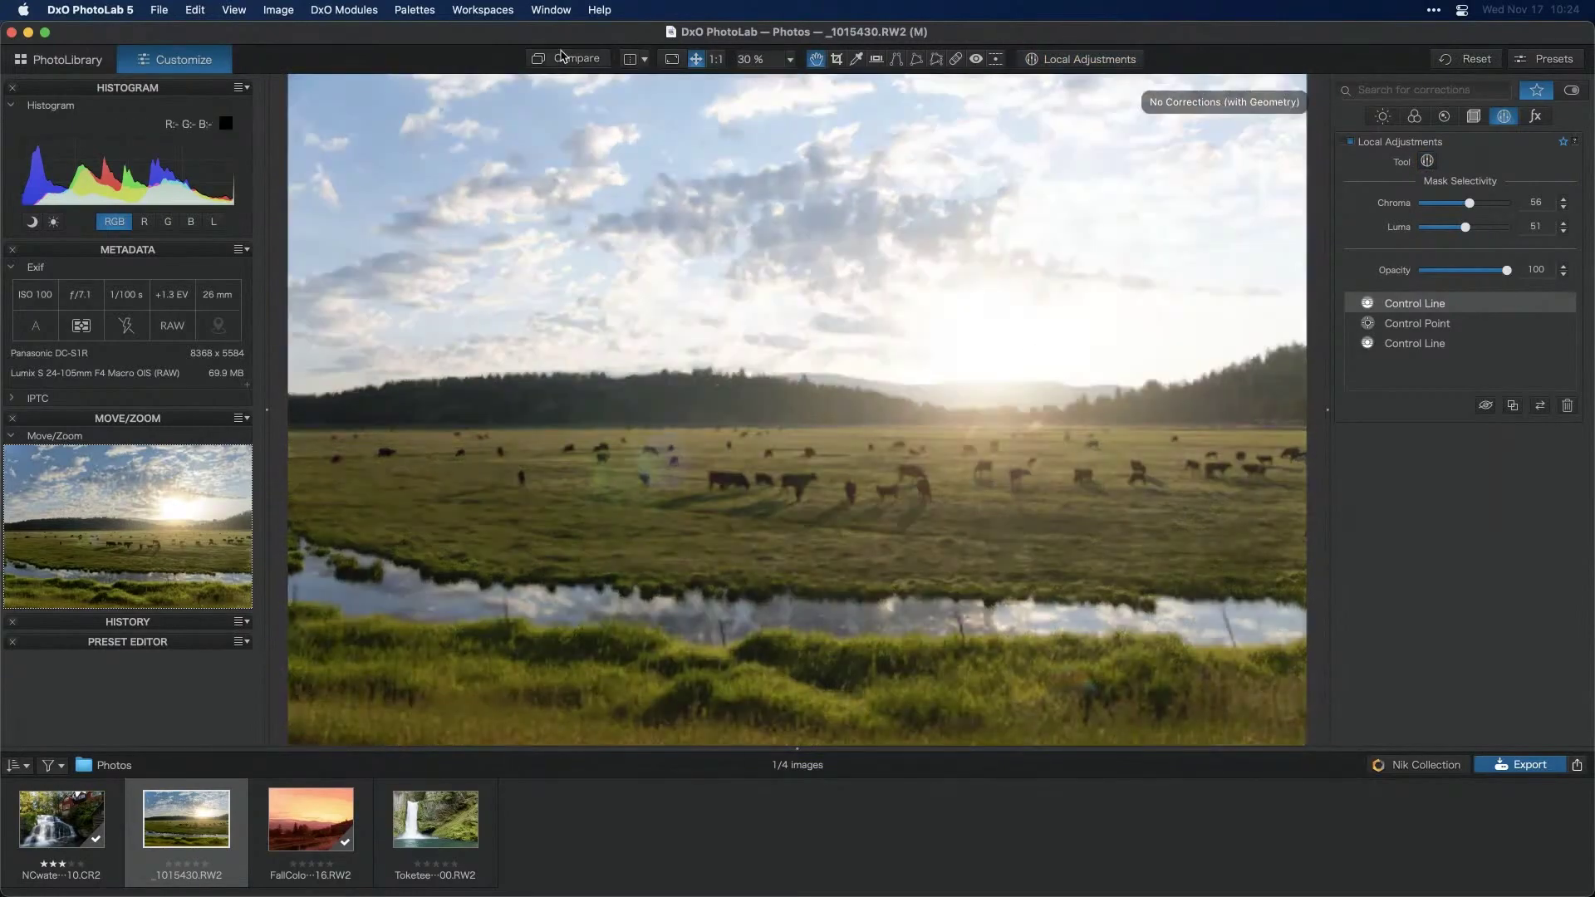
left_click(563, 57)
left_click(562, 56)
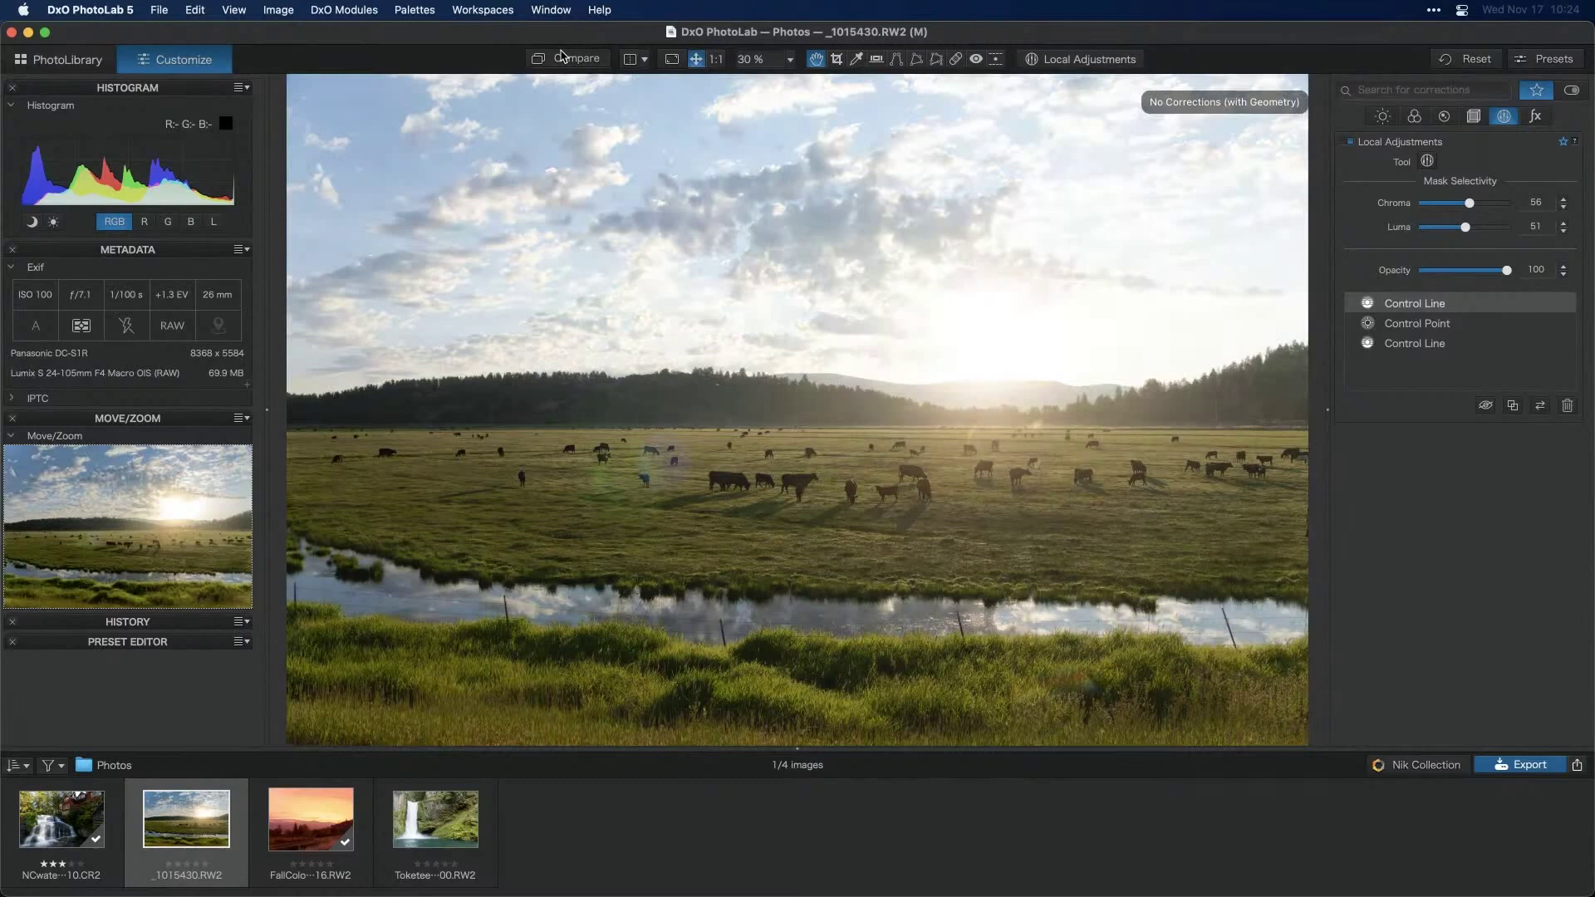
left_click(562, 57)
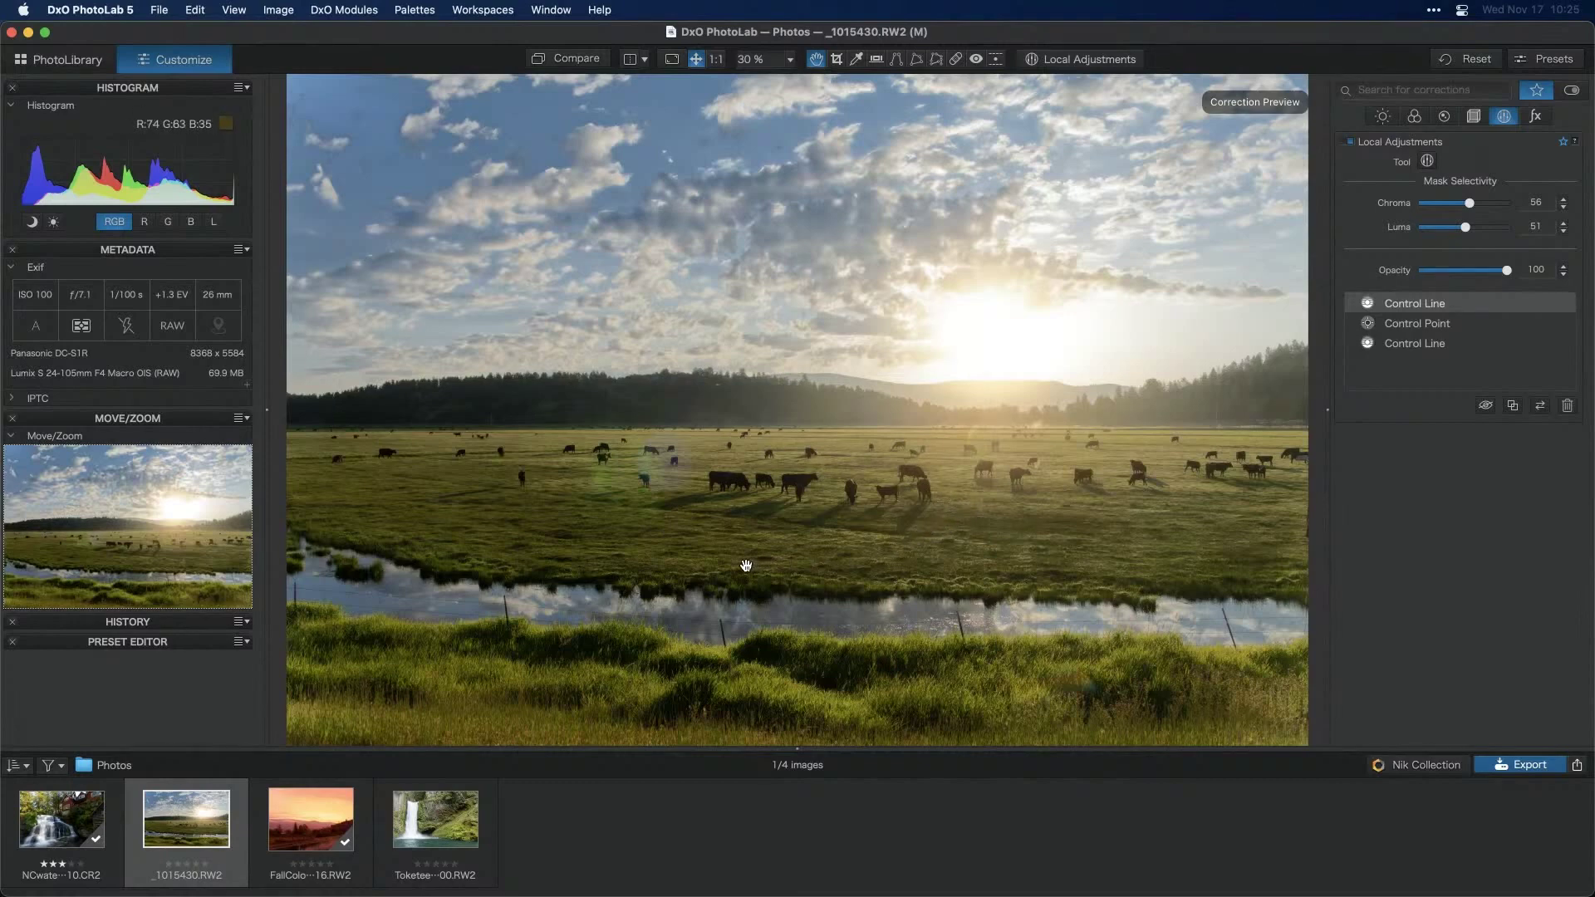
Open the FallColors sunset photo and display all correction groups instead of only the favourite local adjustments
left_click(316, 828)
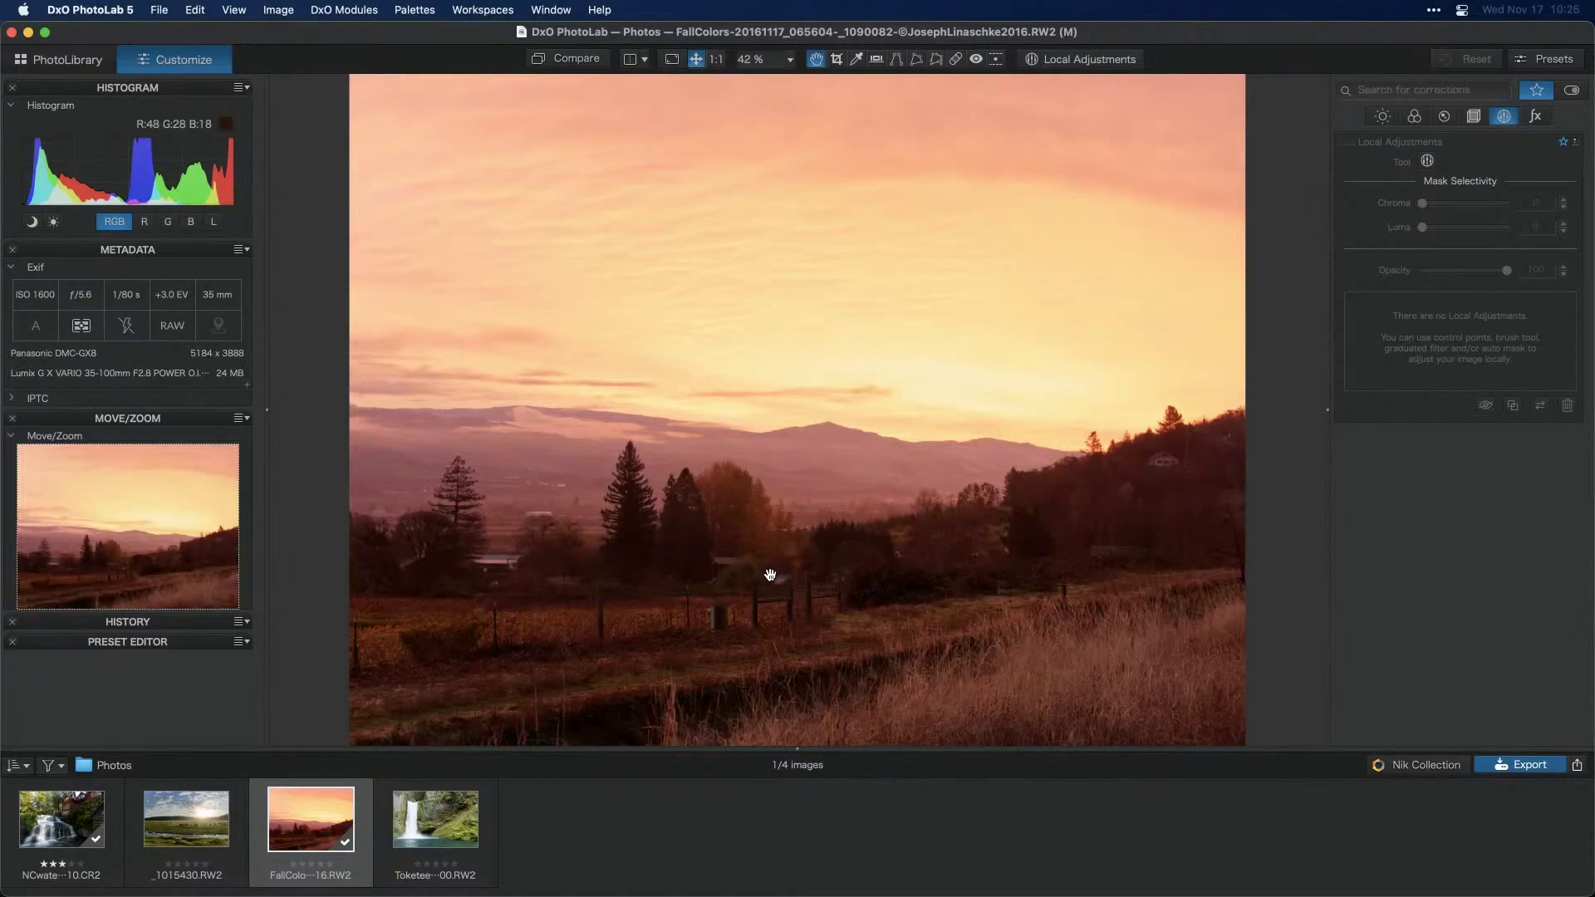
left_click(1504, 119)
left_click(1537, 89)
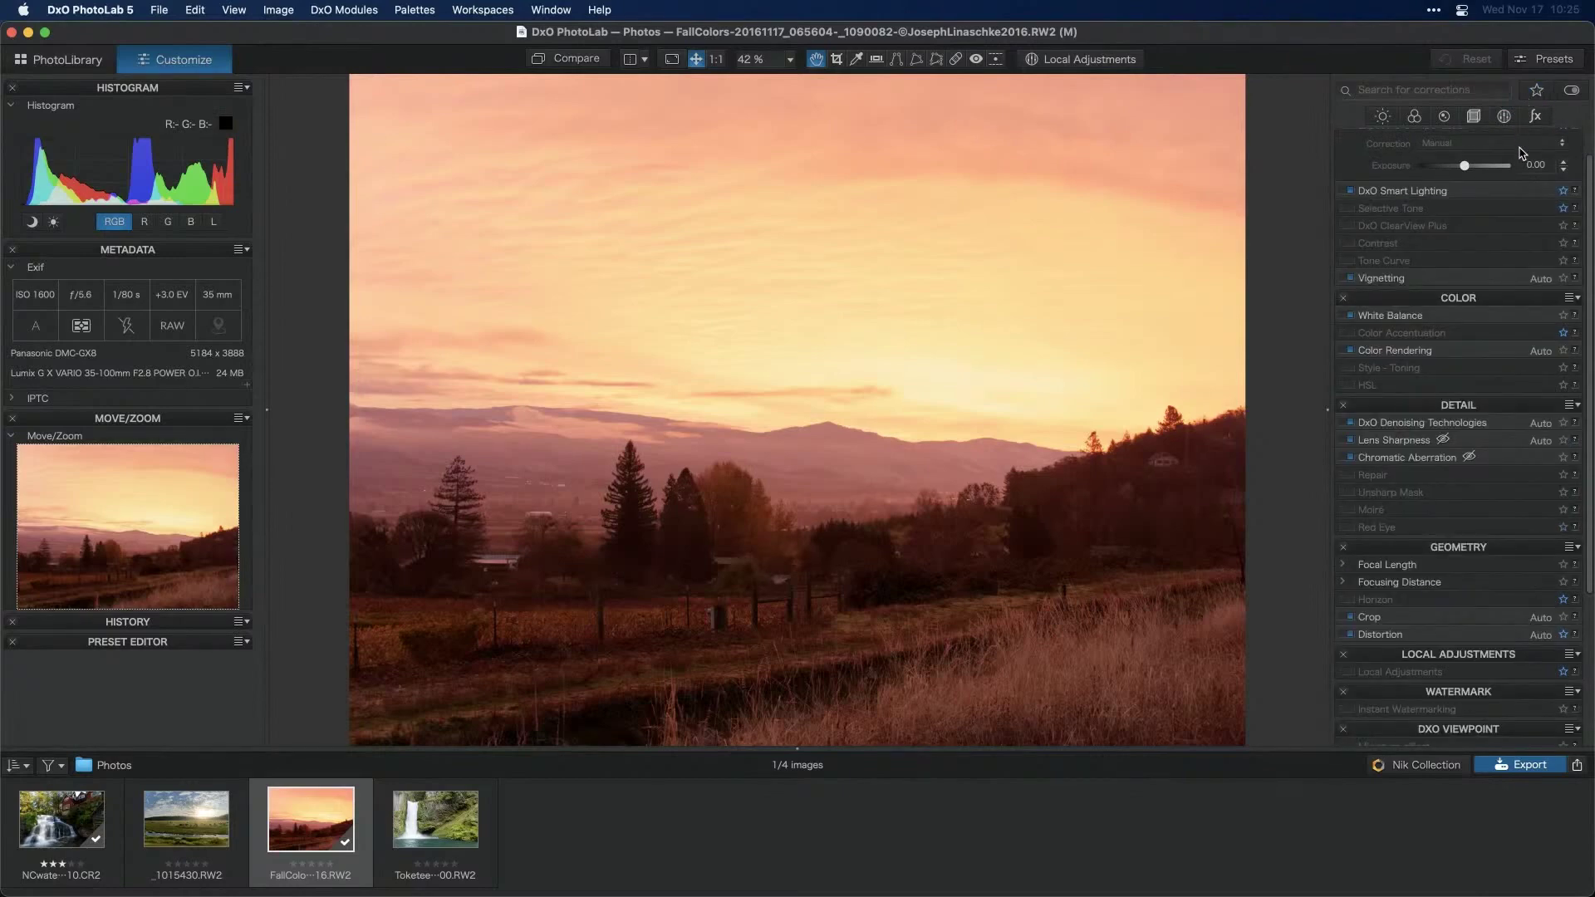
scroll(1460, 226, "up", 2)
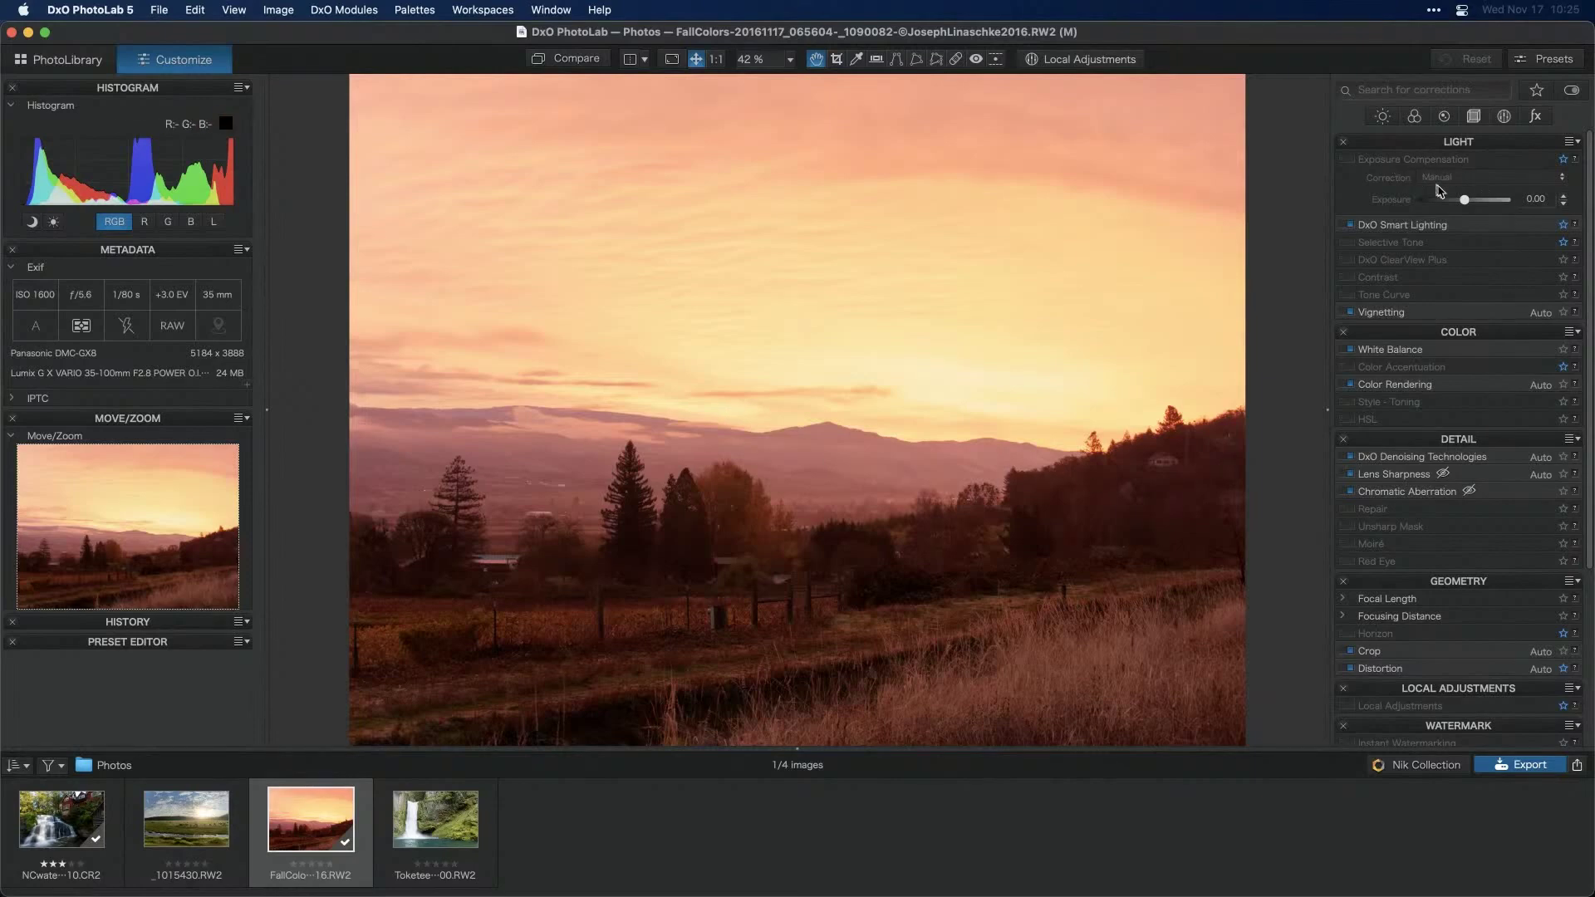
Lower the sunset photo's Exposure Compensation to -2.14 and toggle the correction off and on to compare
left_click_drag(1467, 204, 1444, 218)
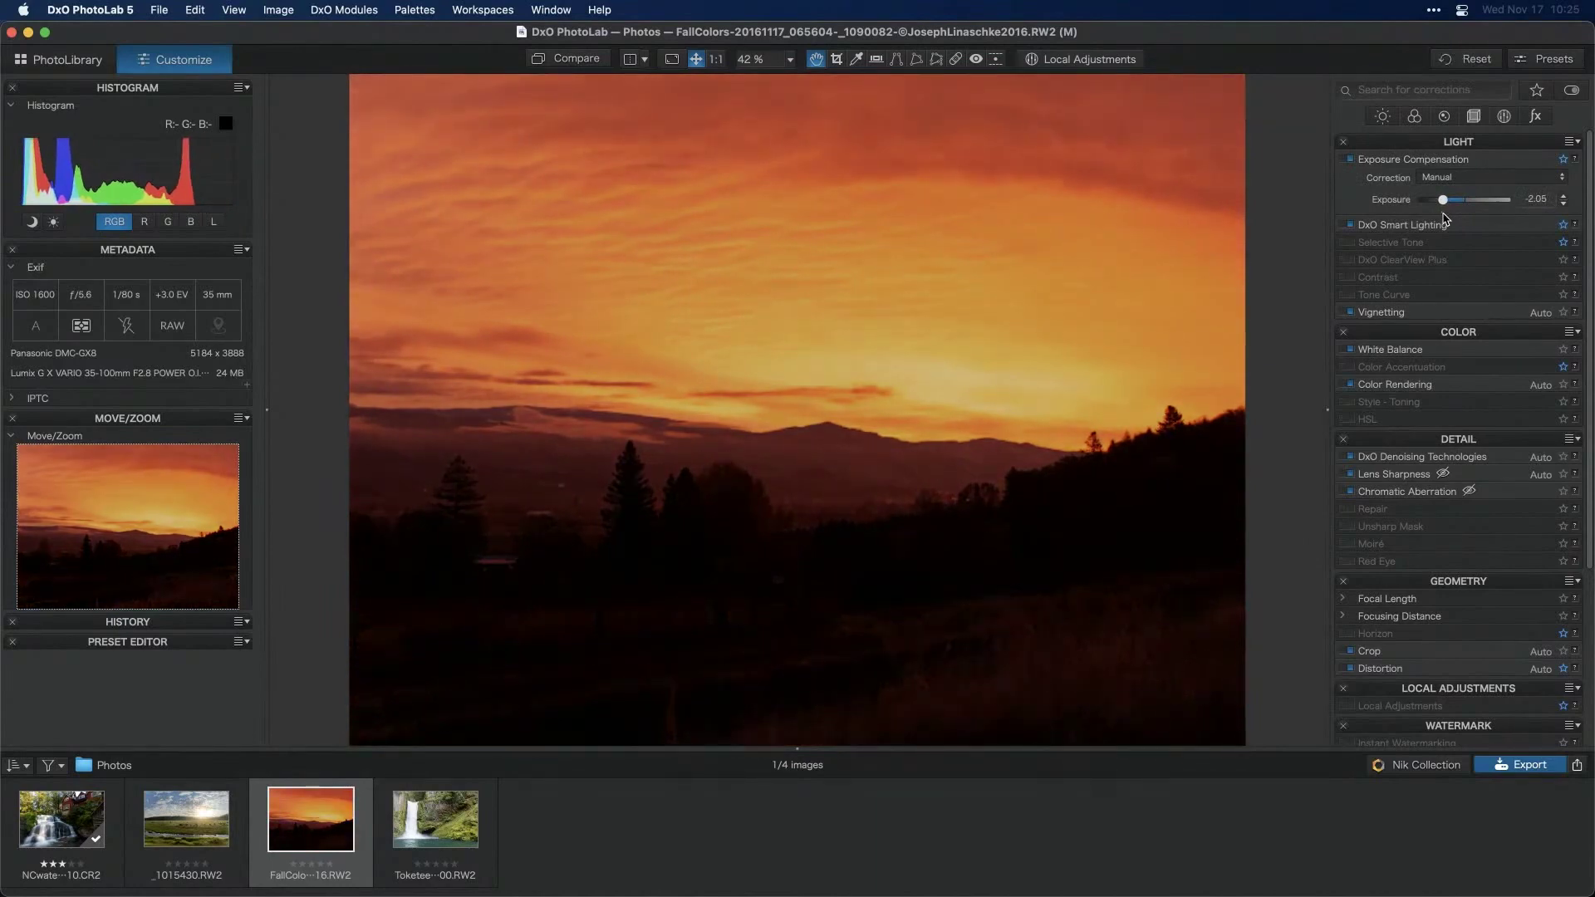
left_click_drag(1446, 208, 1445, 206)
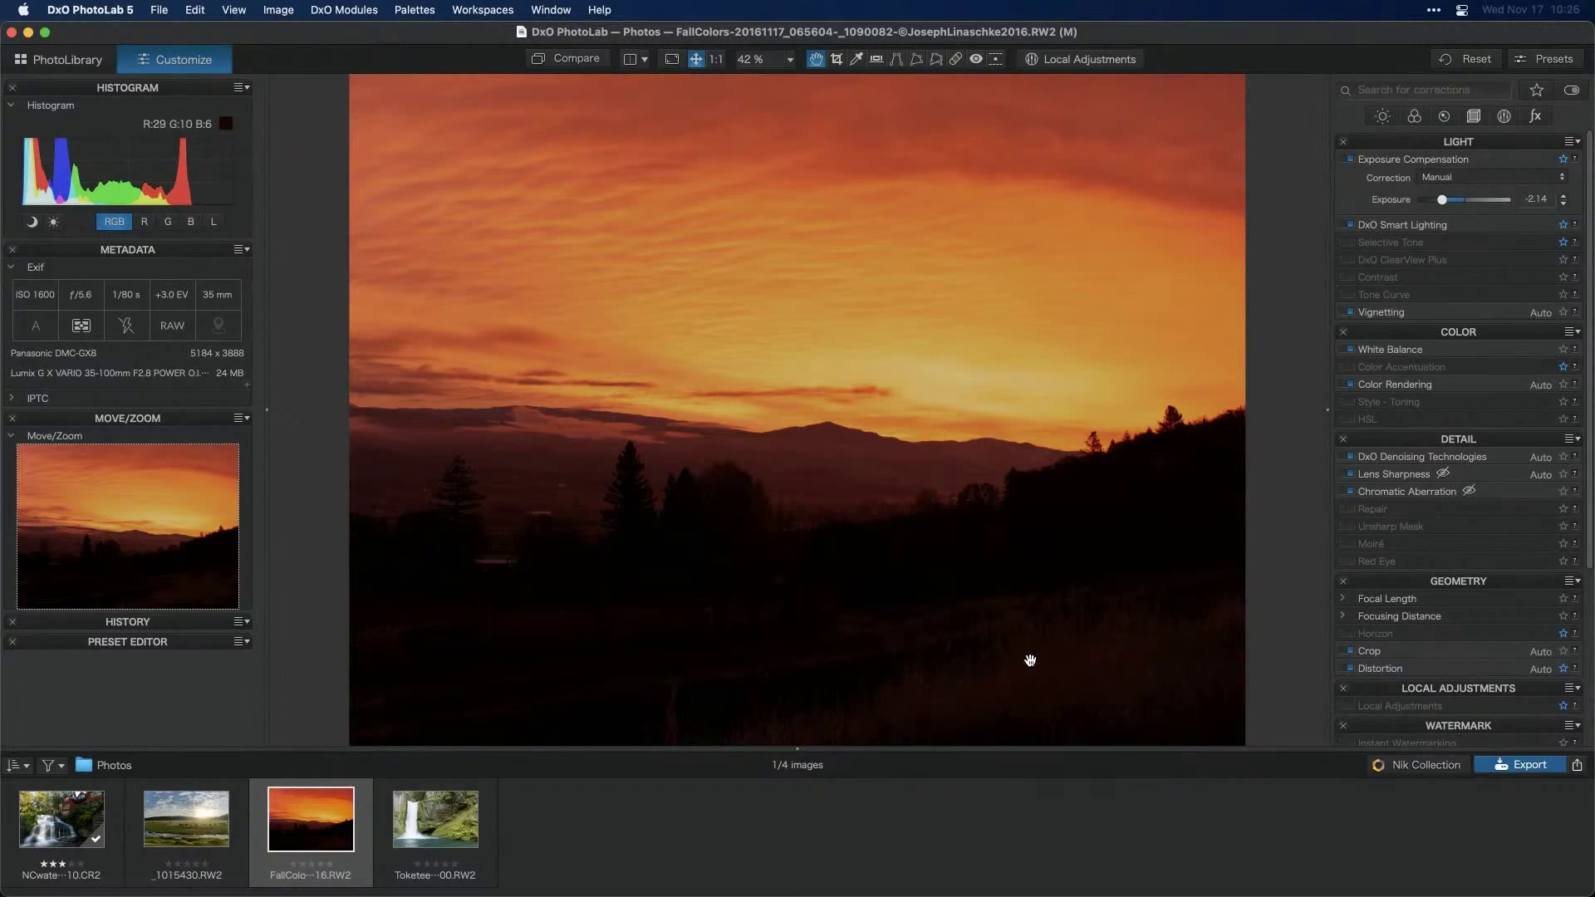
left_click(1350, 161)
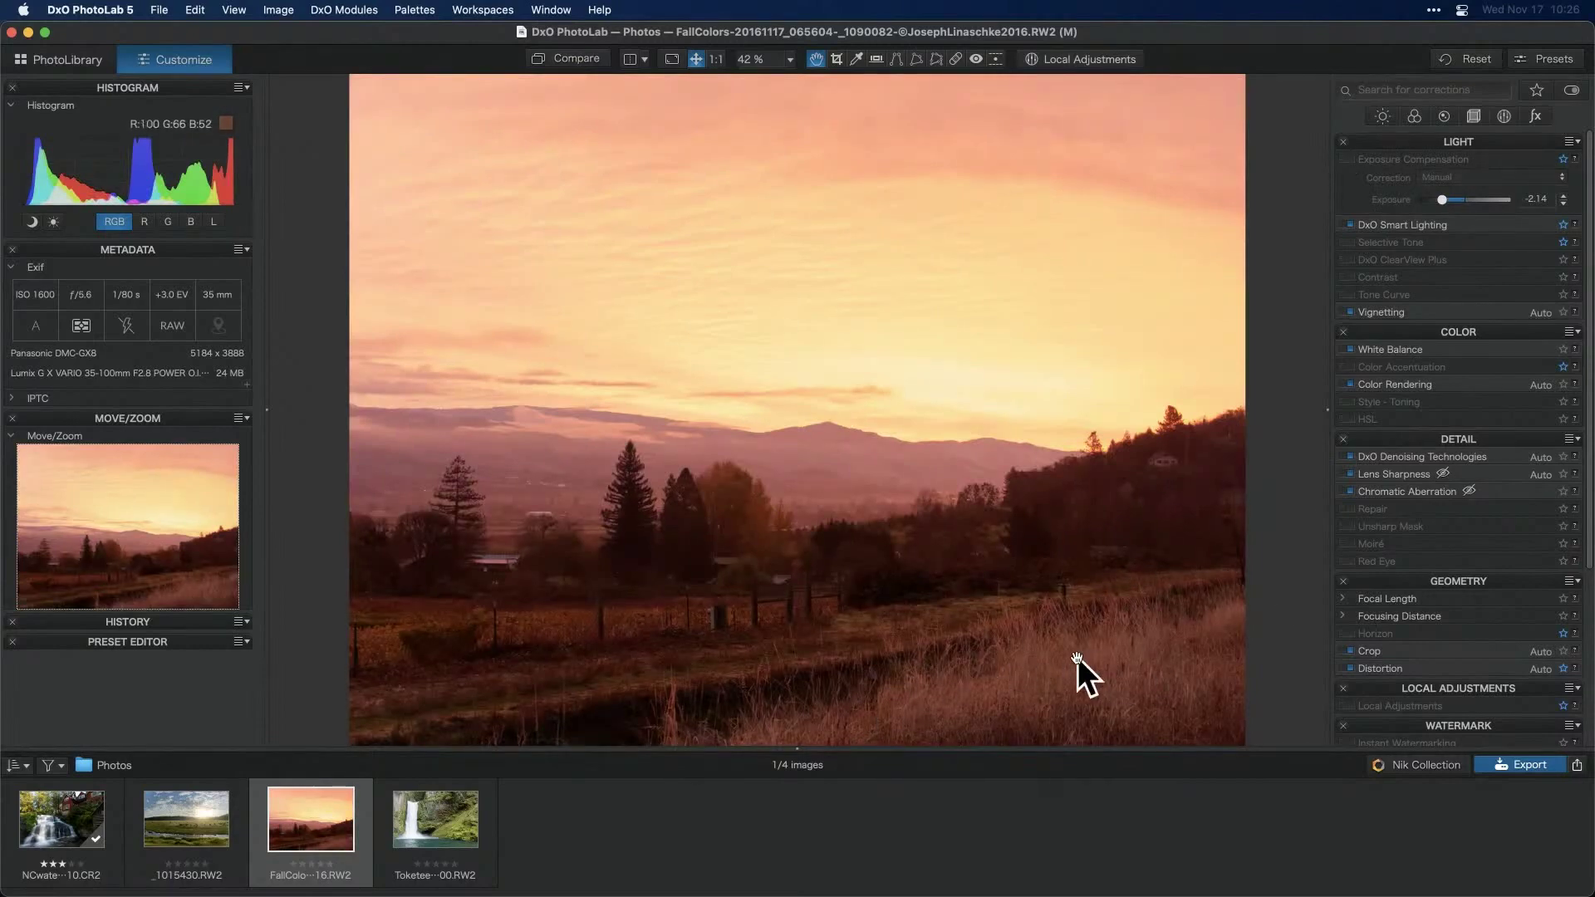
left_click(1351, 162)
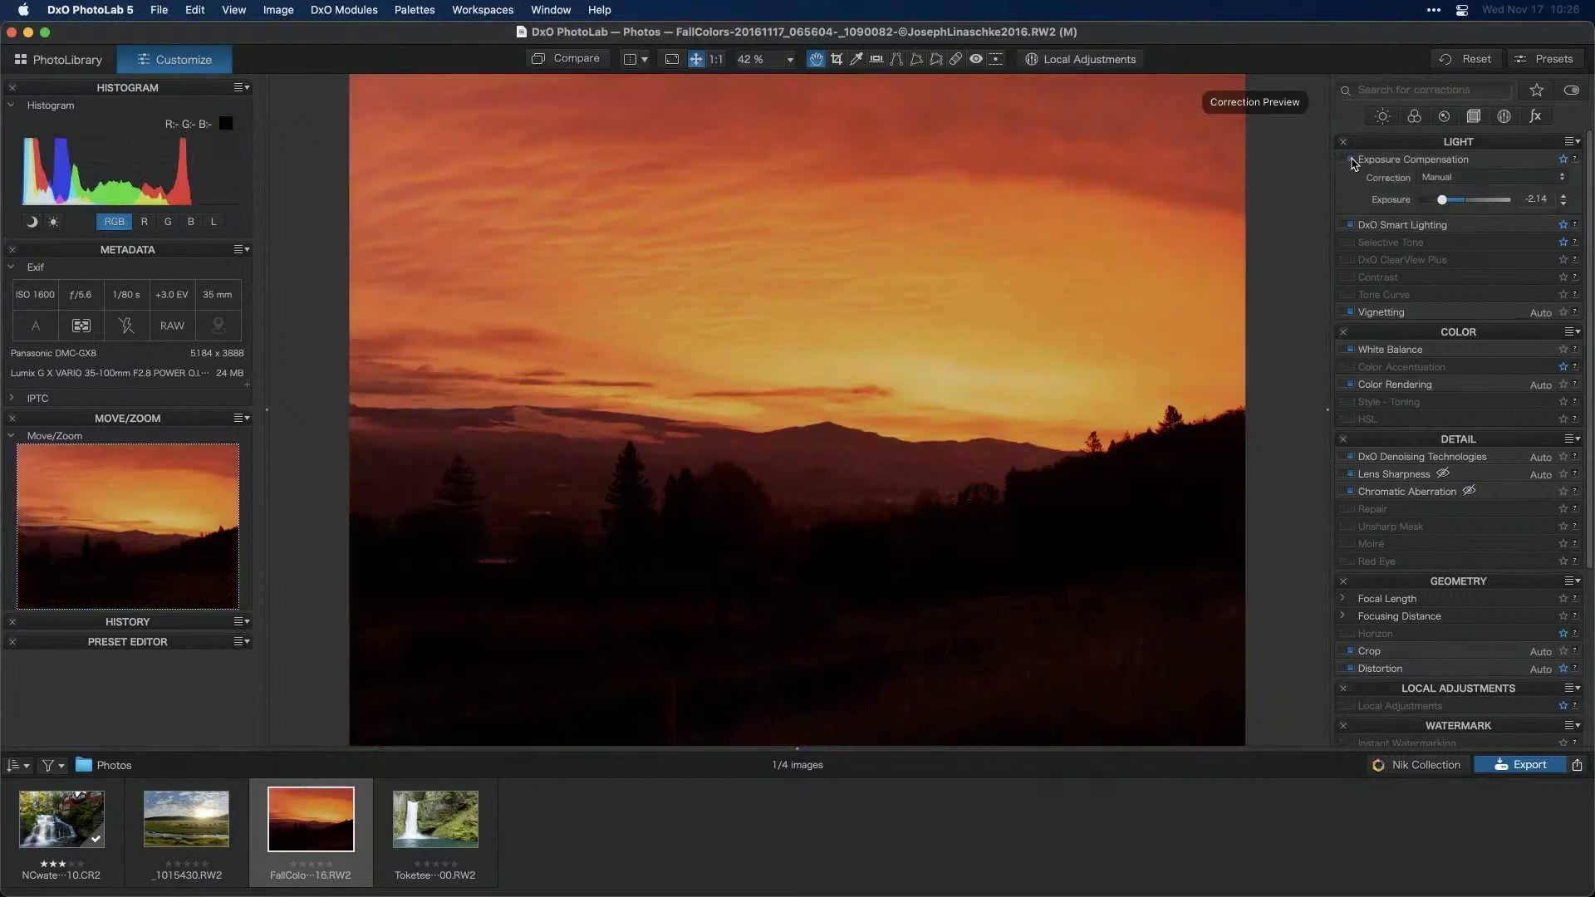
Start local adjustments and place a diagonal Control Line along the slope of the dark grassy foreground
left_click(1096, 60)
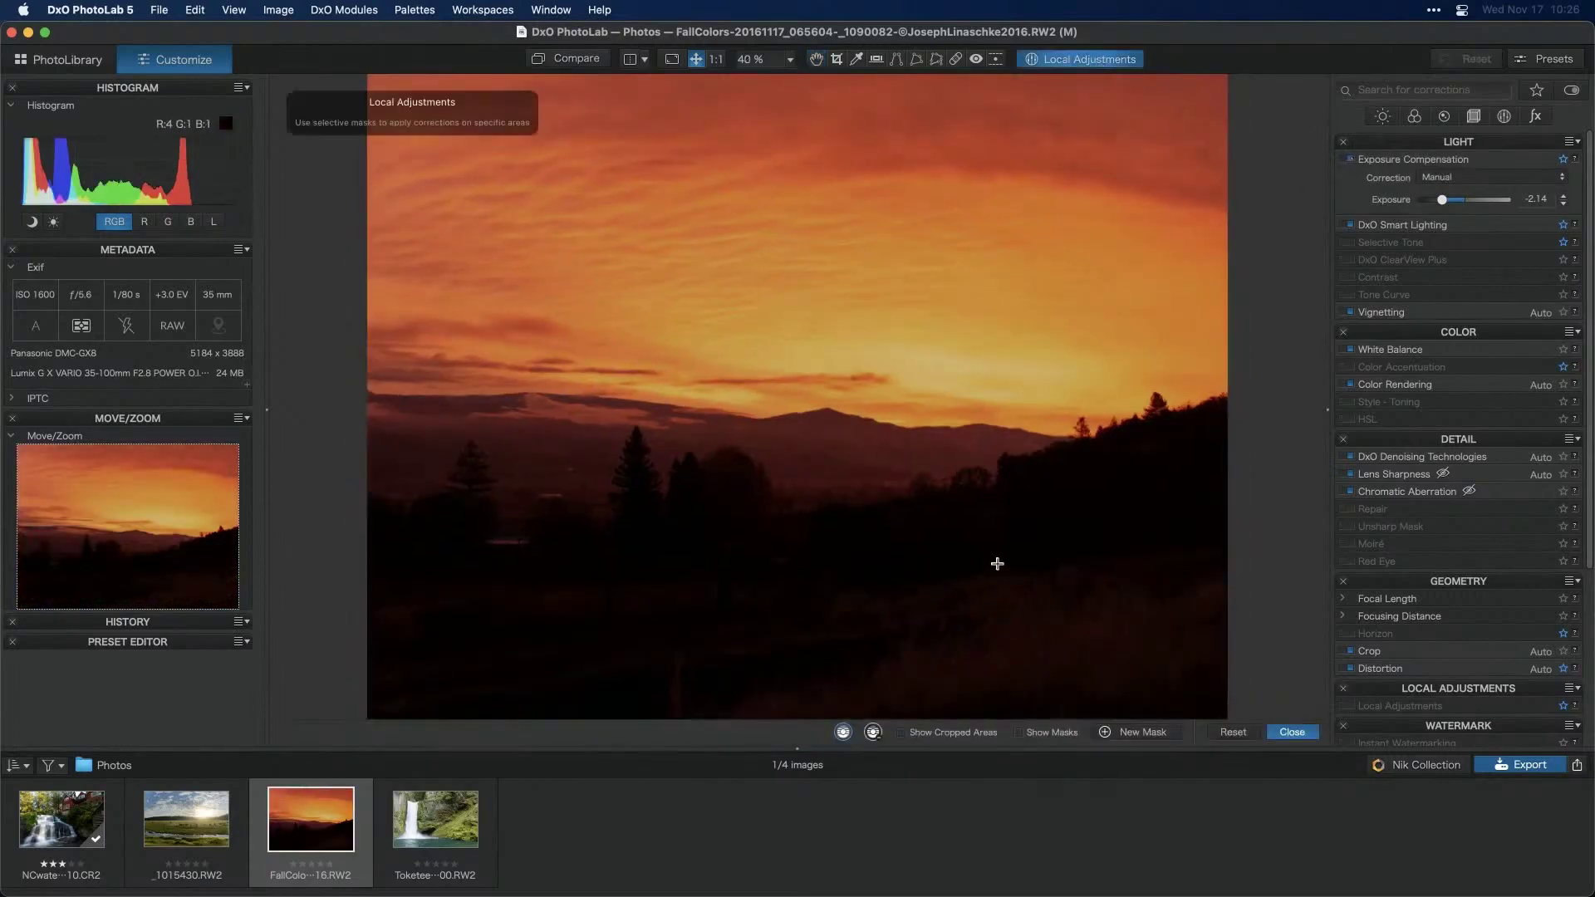
right_click(997, 564)
left_click(1014, 521)
left_click_drag(879, 612, 870, 567)
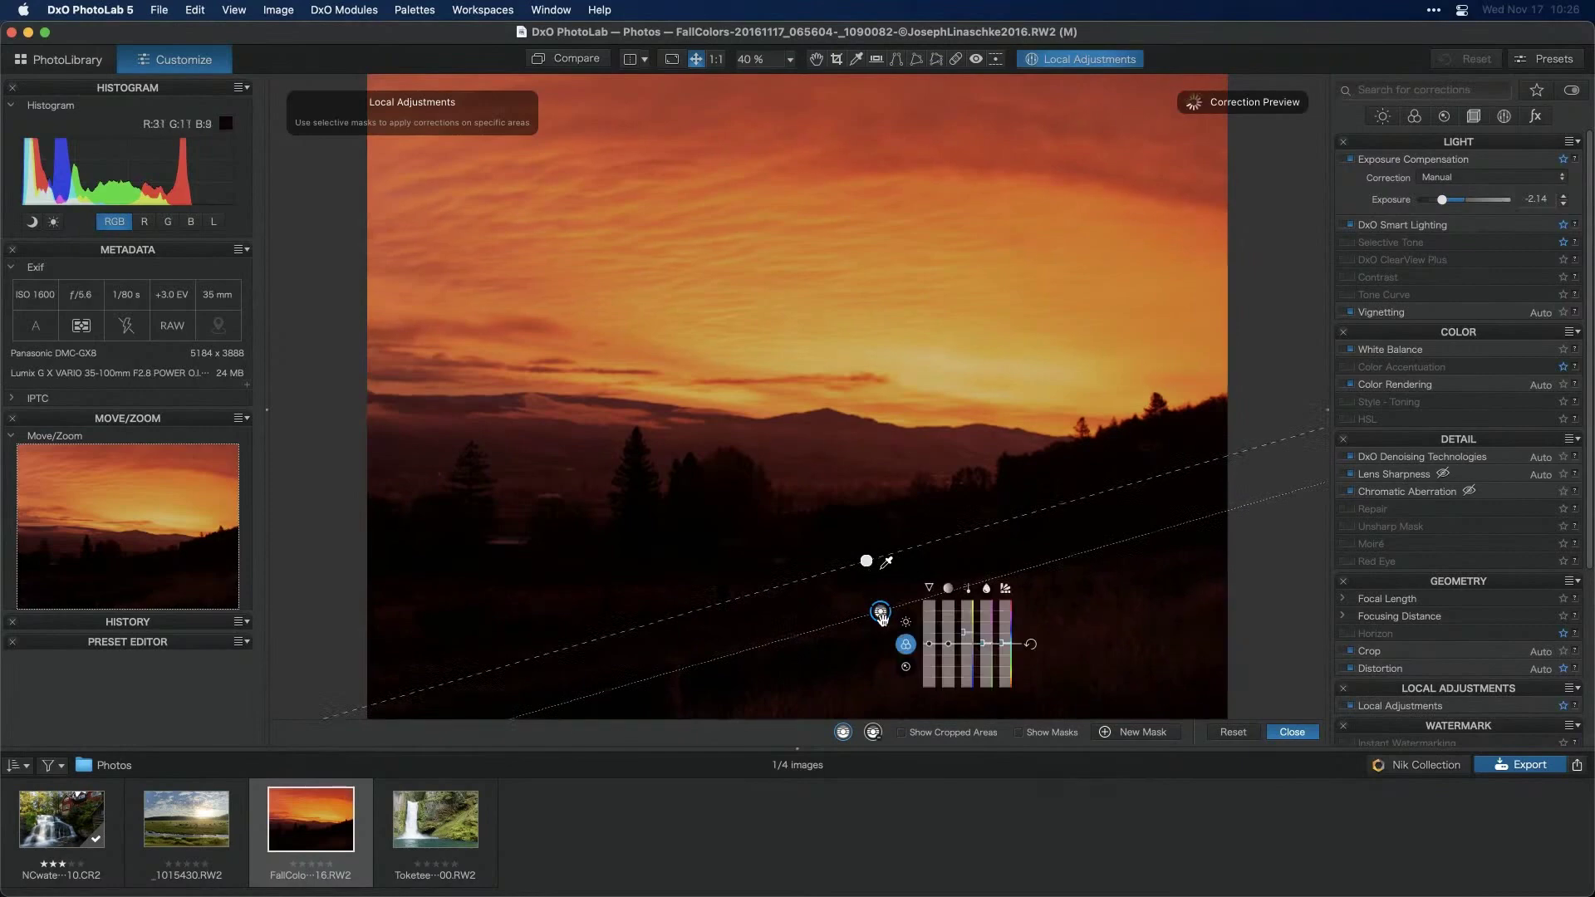
mouse_move(886, 617)
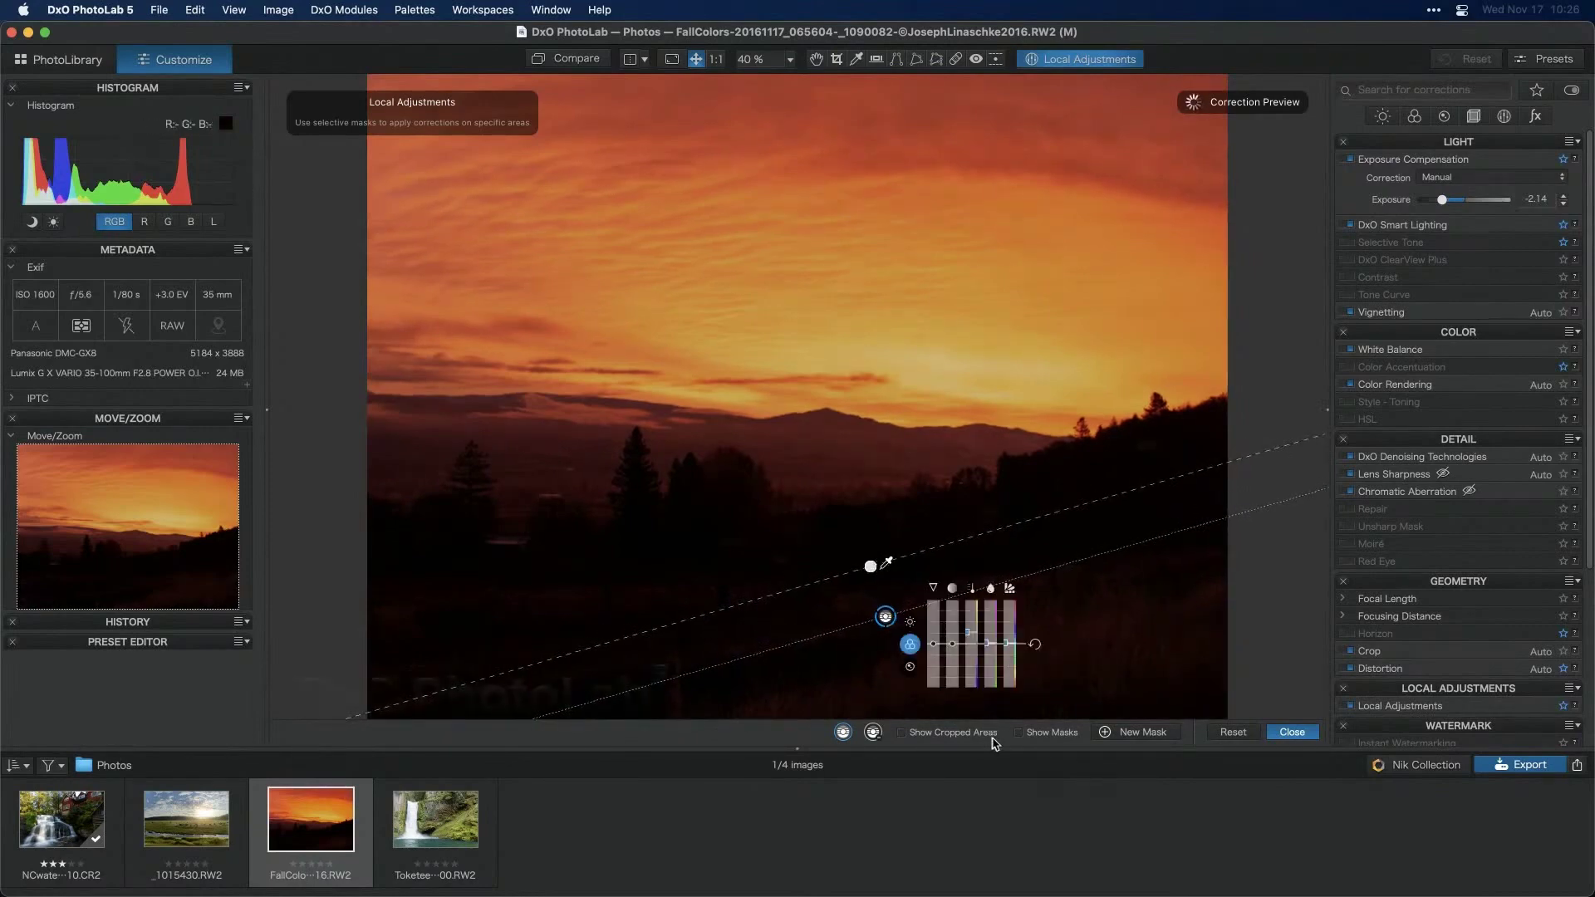
Show the mask and sample the bright grass in the foreground as the Control Line's reference colour
key("m")
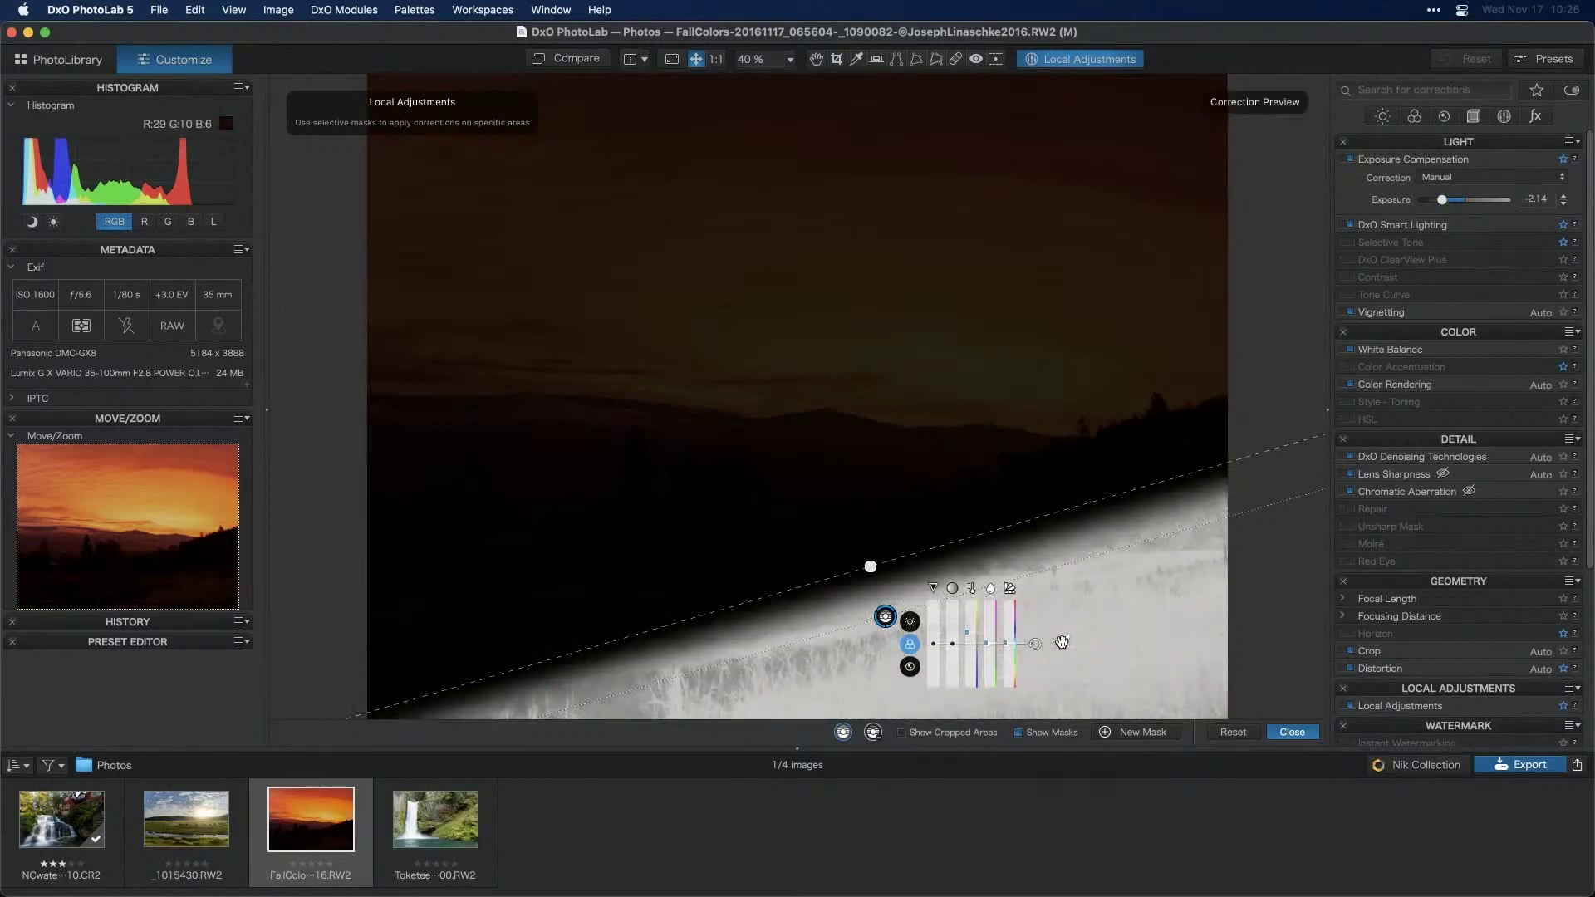
left_click(1059, 645)
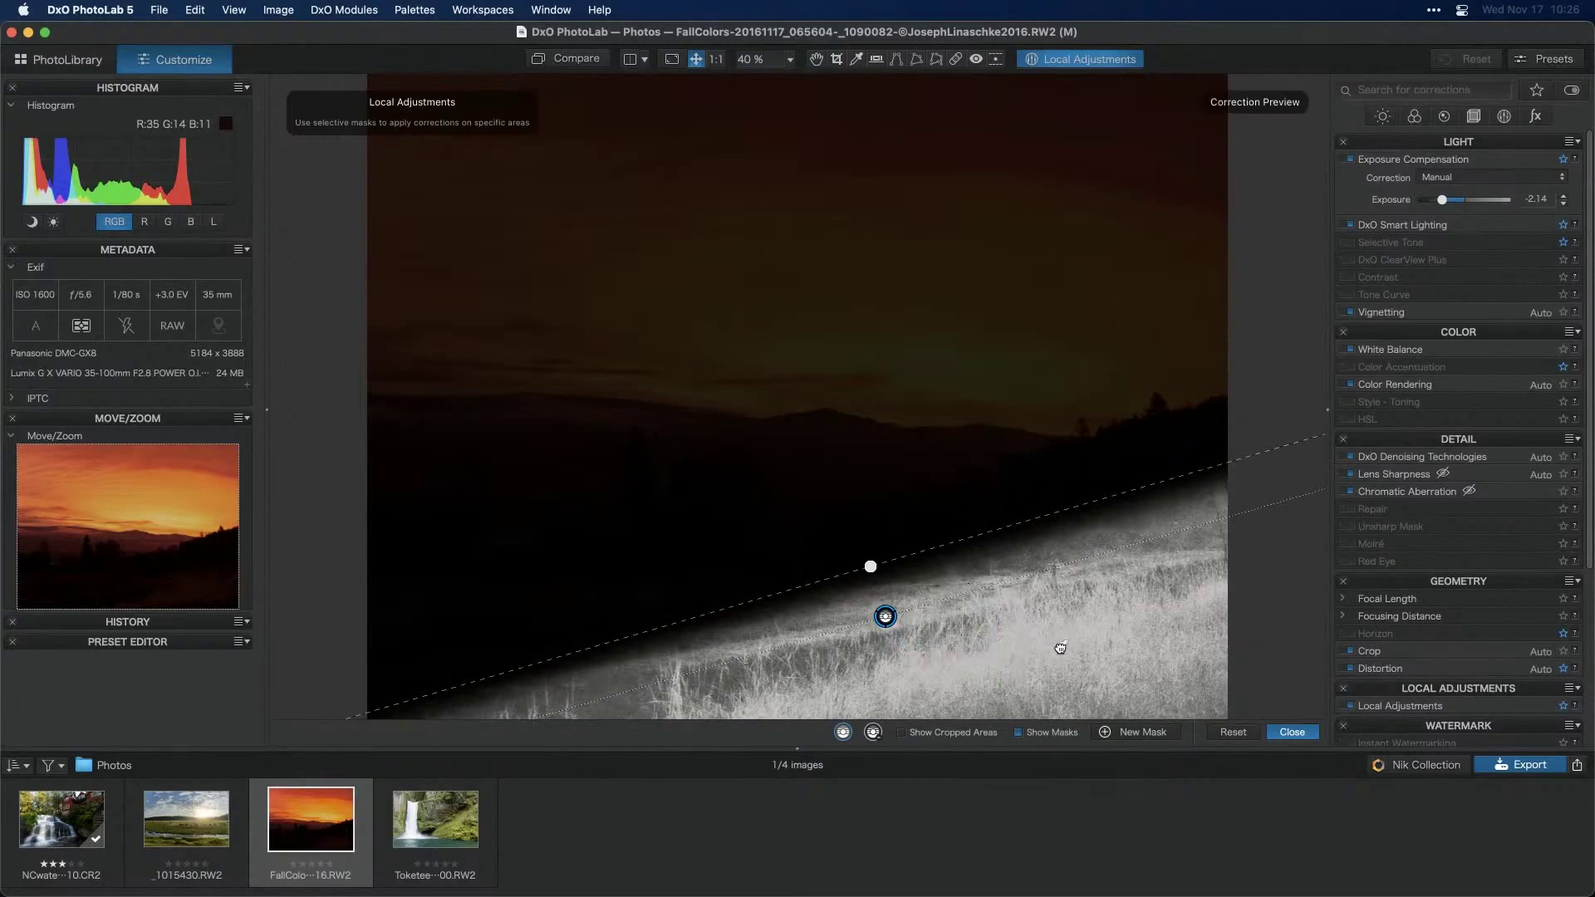
left_click(1059, 649)
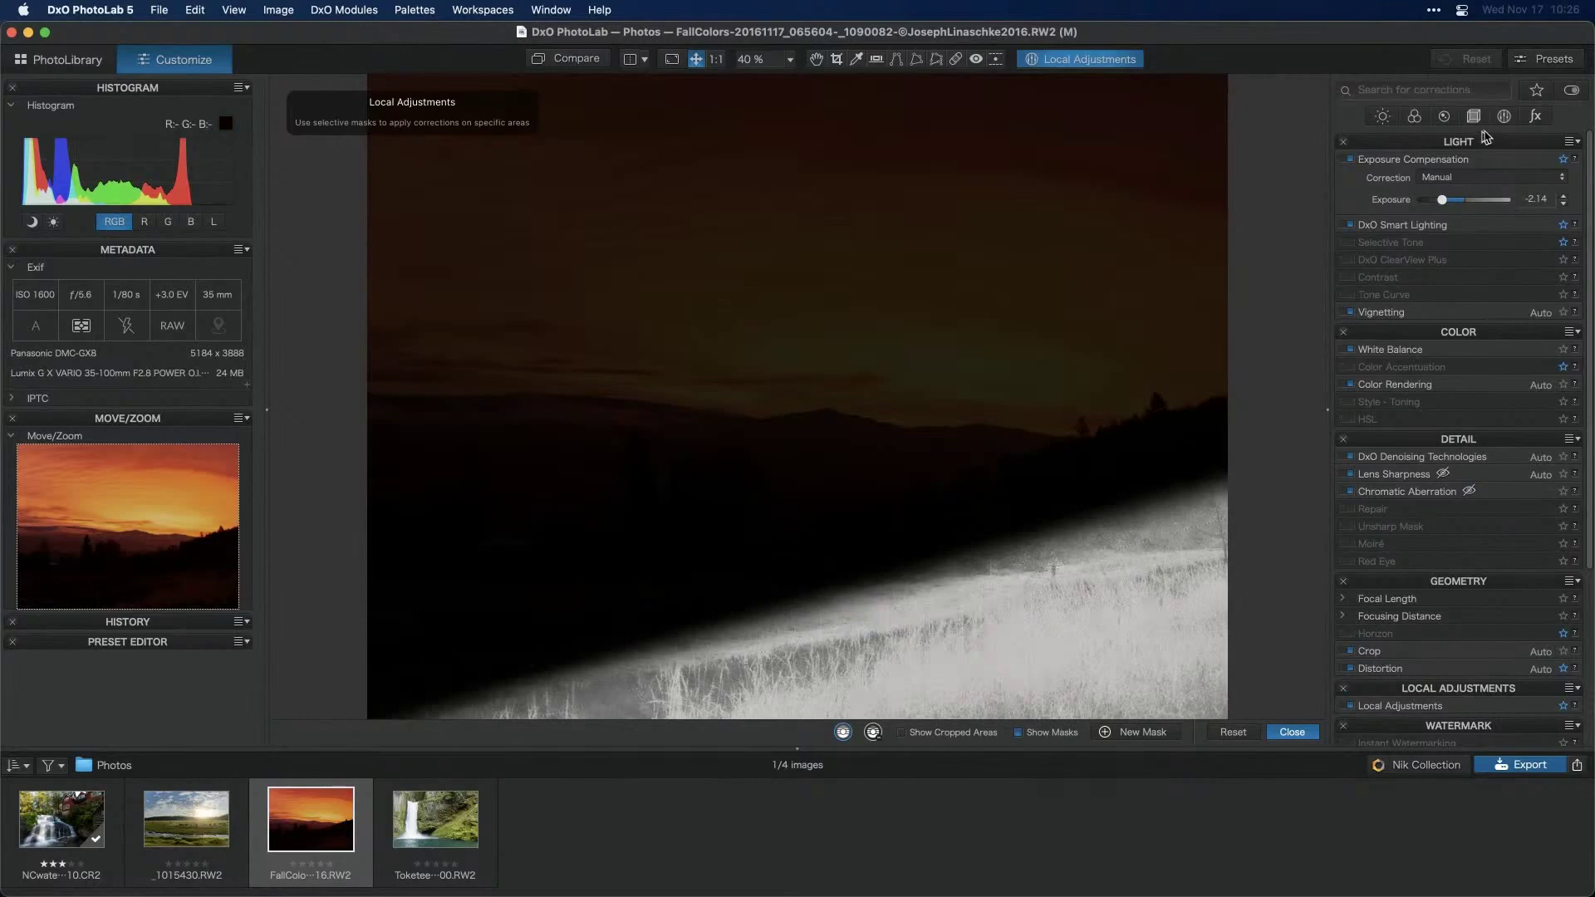
Open the local adjustment settings and set the grass mask's selectivity to Chroma 61 and Luma 64
left_click(1506, 116)
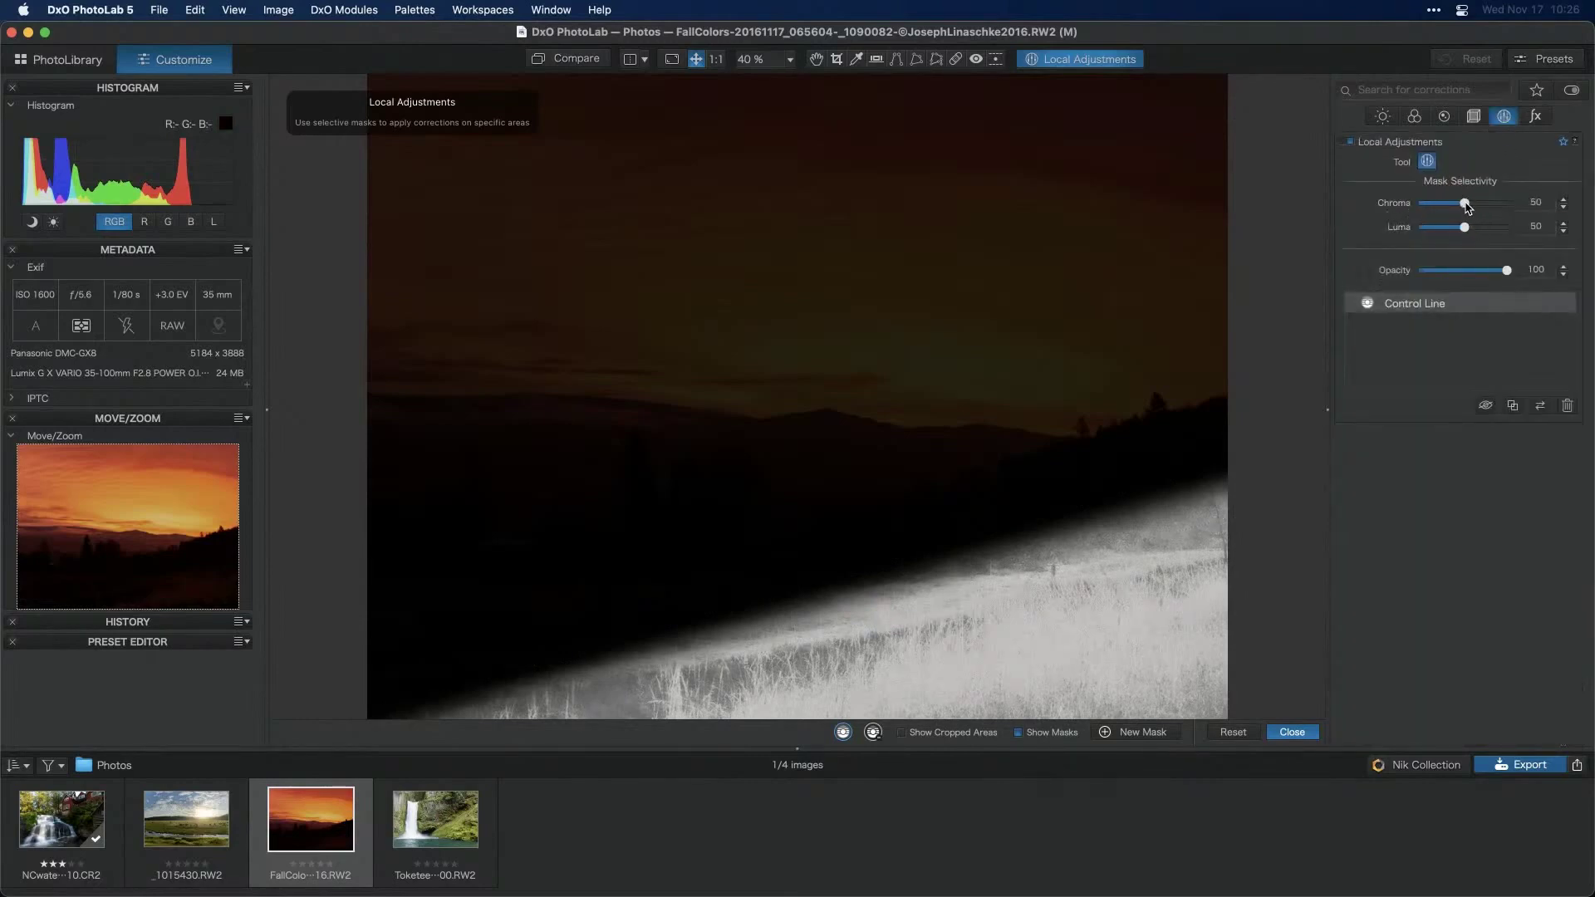
left_click_drag(1465, 205, 1476, 231)
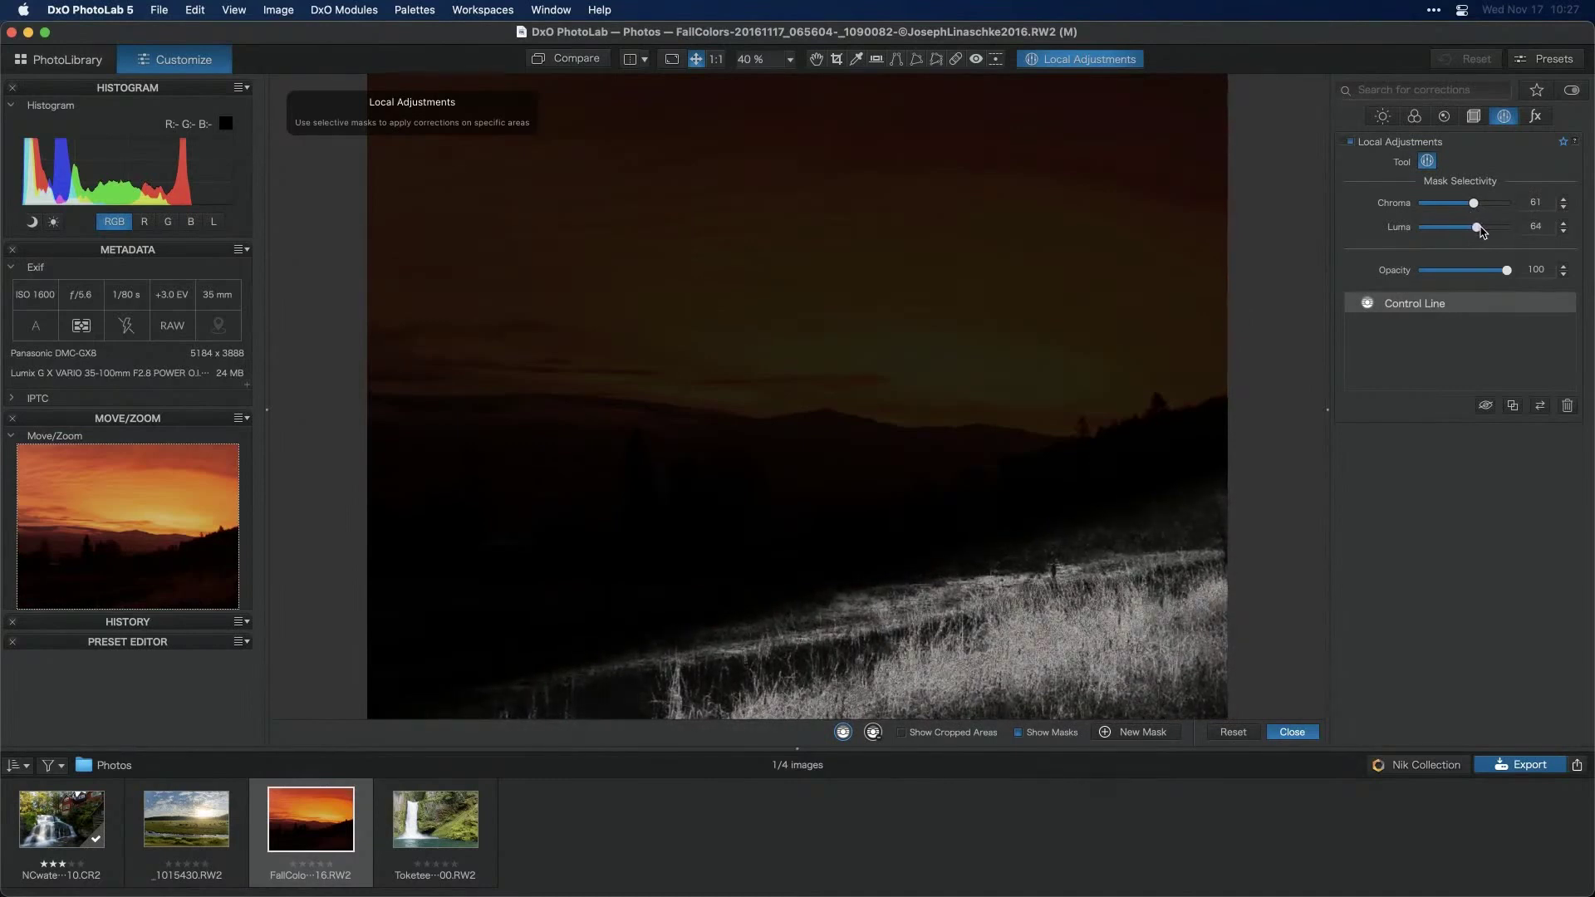
mouse_move(1255, 411)
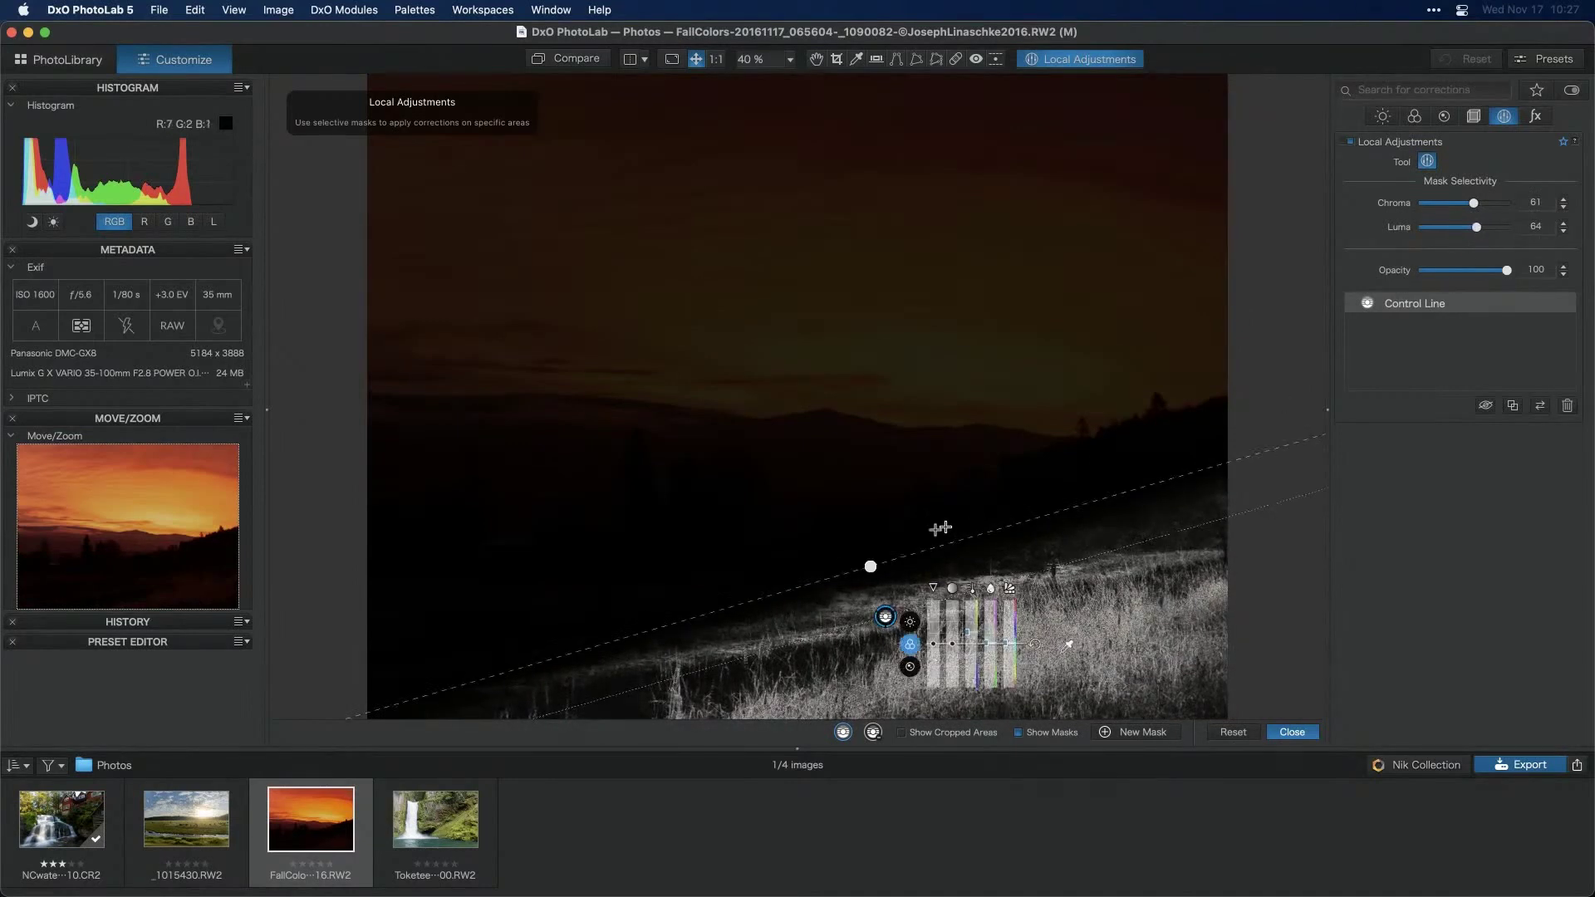
Shift the grass Control Line's outer boundary slightly up the slope, and brighten the masked grass by raising its Exposure and Highlights
left_click_drag(870, 566, 872, 561)
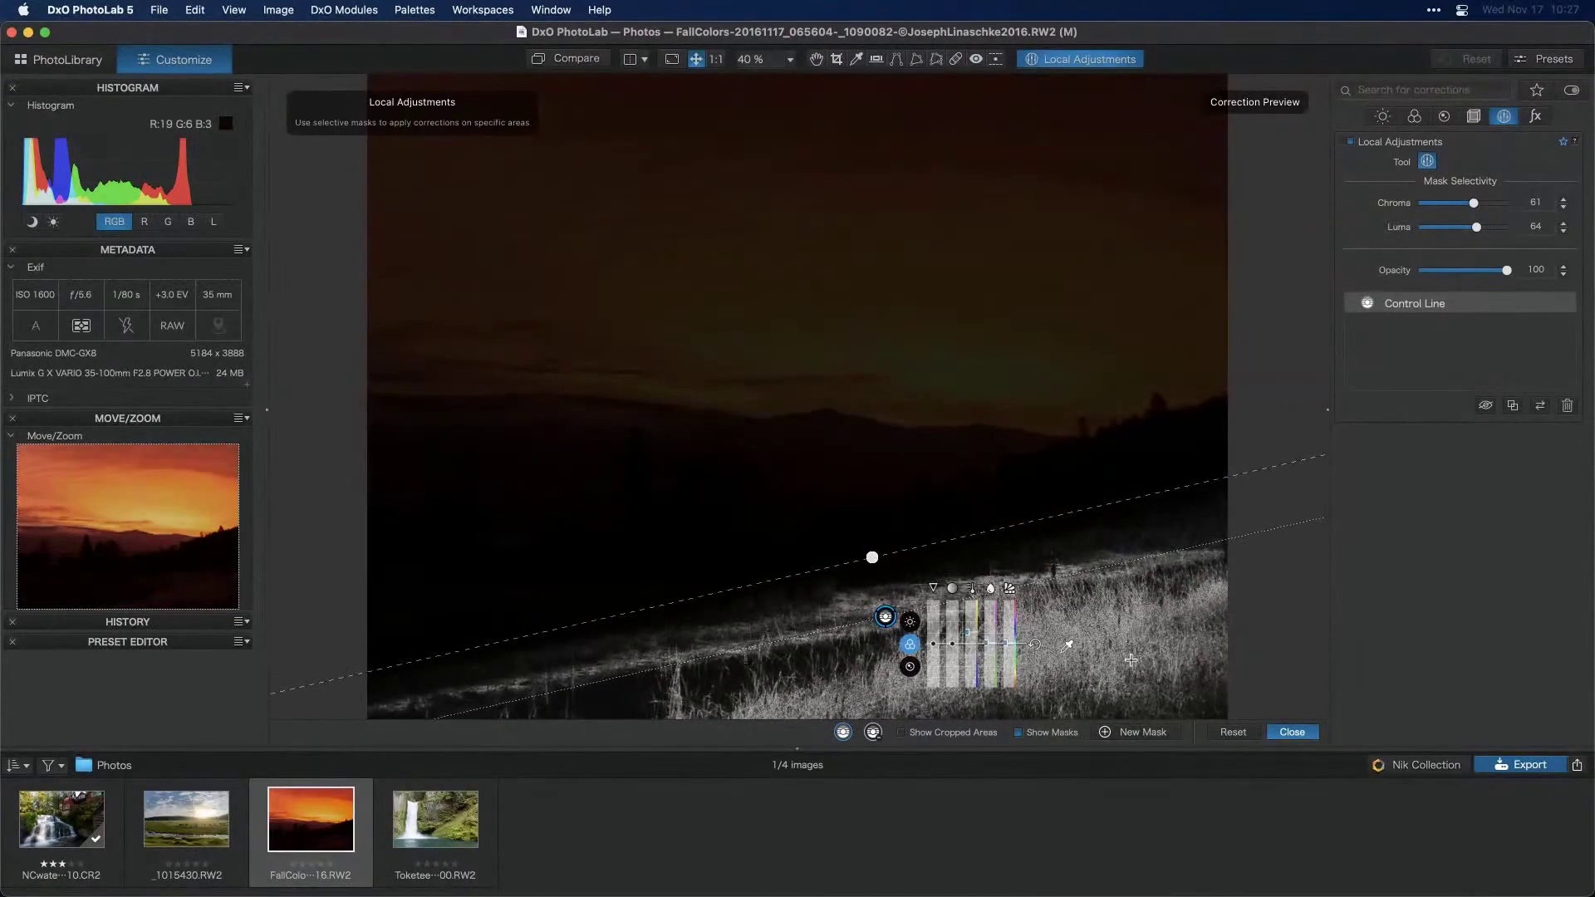
left_click(1019, 734)
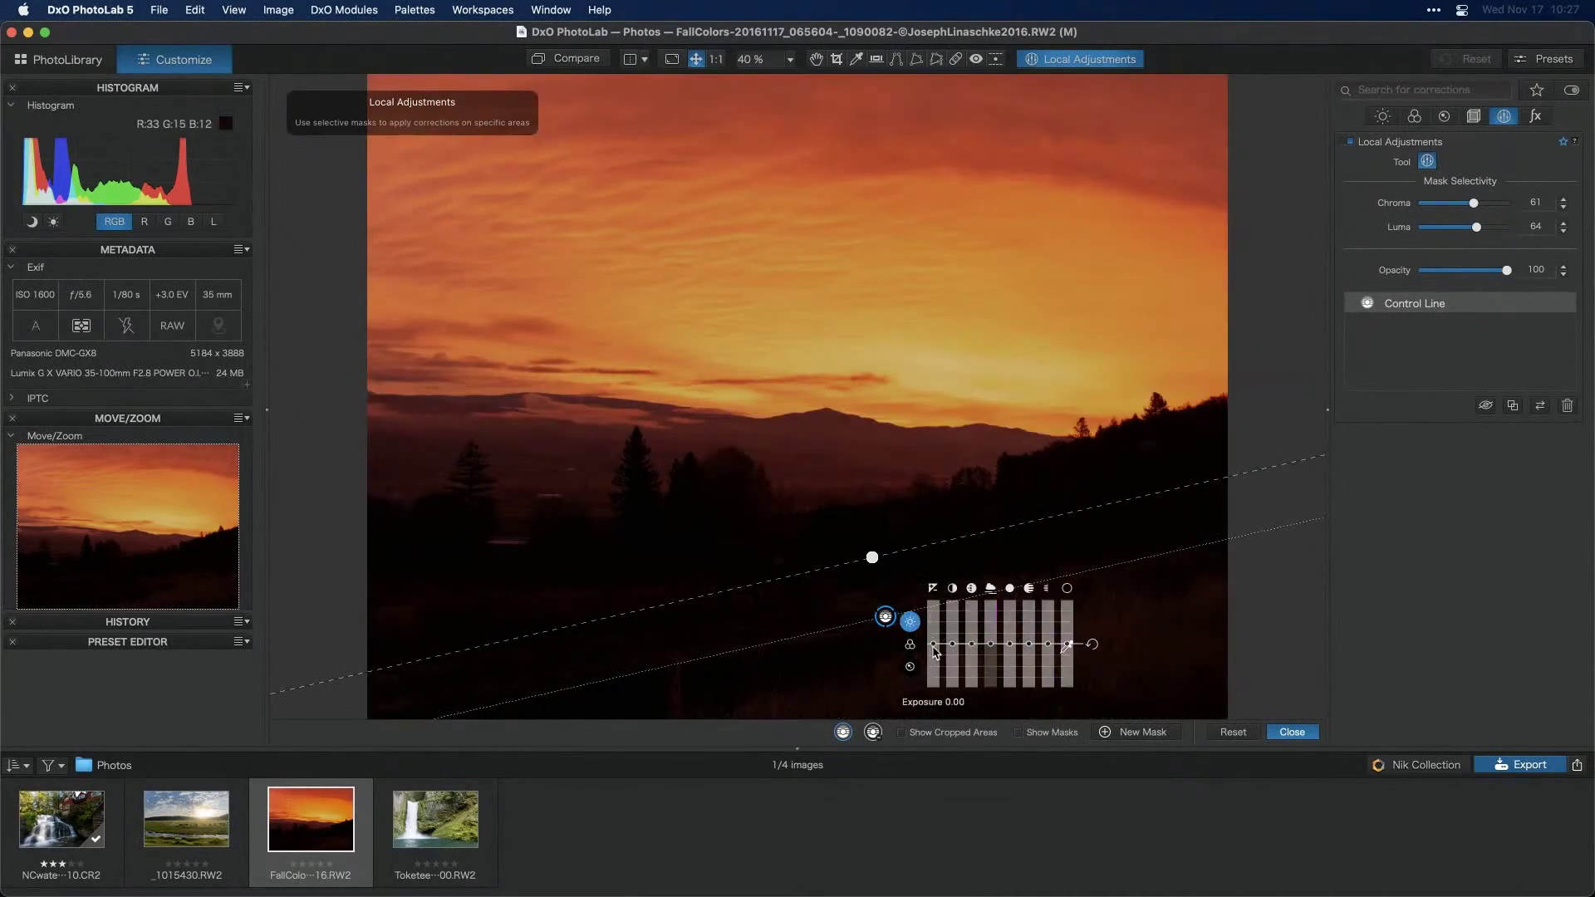
left_click_drag(934, 645, 935, 637)
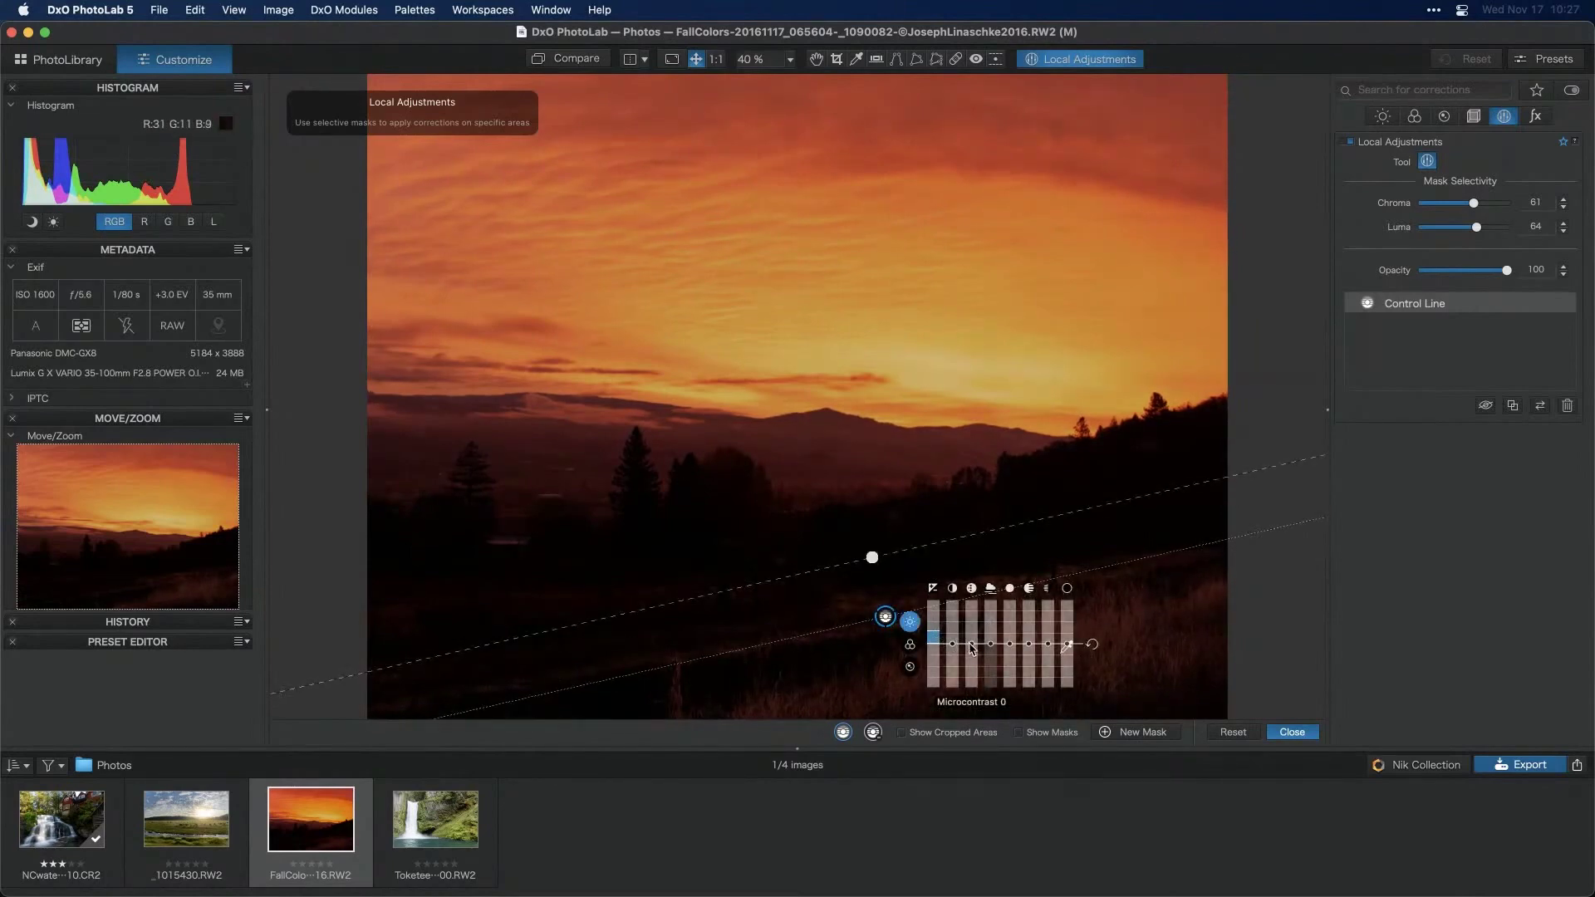
left_click_drag(1012, 648, 1012, 636)
left_click(932, 631)
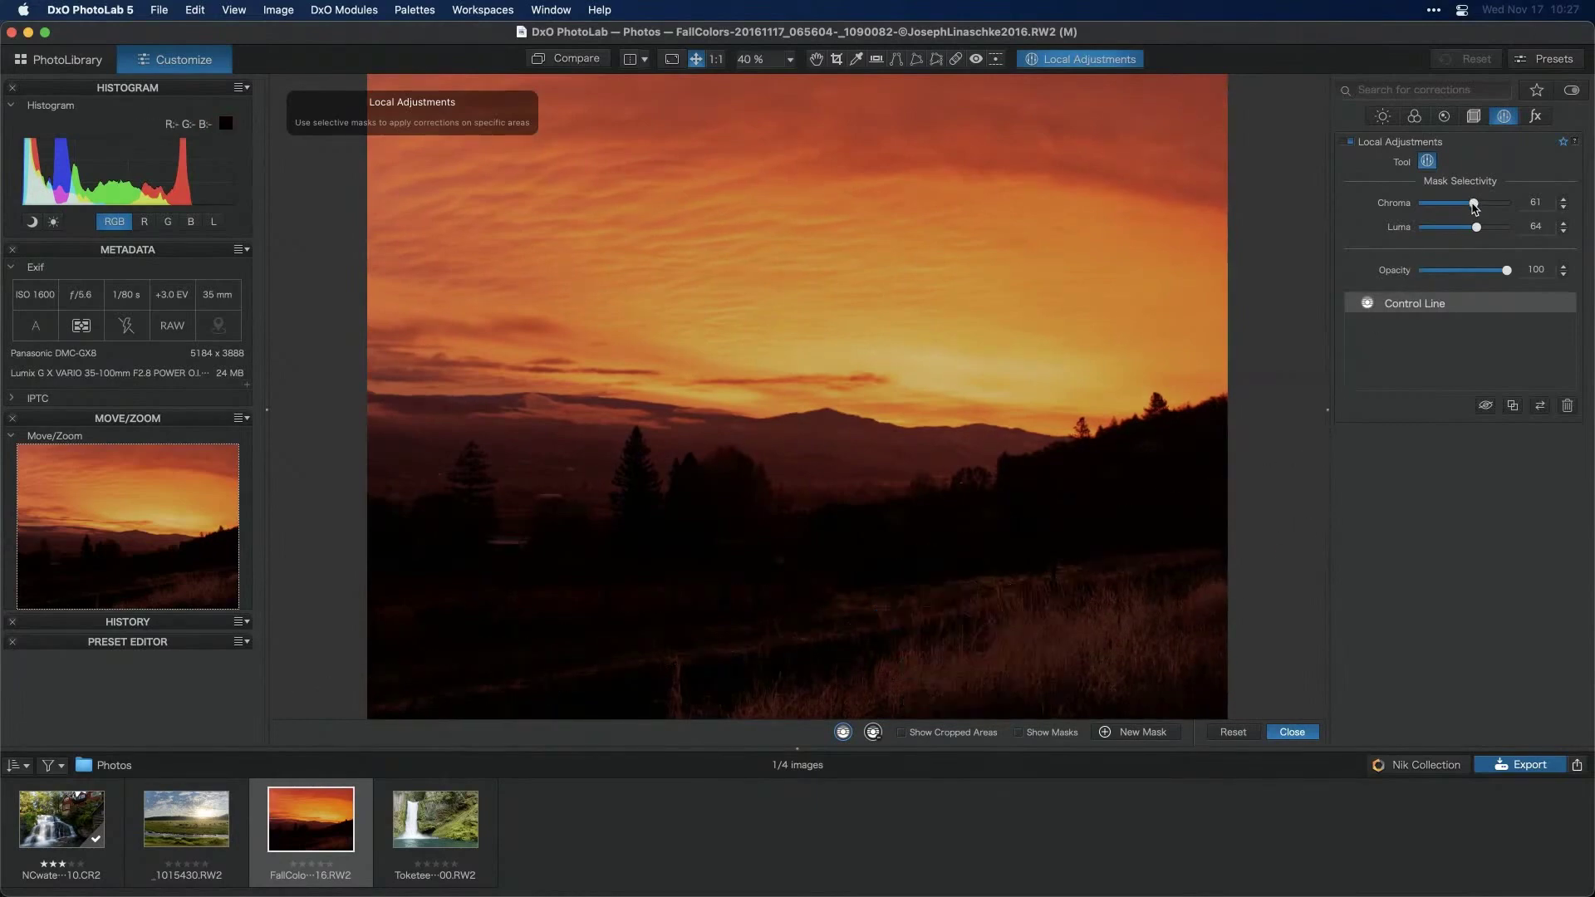
Set the grass mask's selectivity to Chroma 64 and Luma 56, and toggle the local adjustments off and on to compare
mouse_move(1473, 204)
left_mouse_down()
mouse_move(1493, 233)
mouse_move(1469, 235)
left_mouse_up()
left_click_drag(1468, 231, 1471, 233)
left_click(1350, 144)
left_click(1350, 144)
left_click(1350, 144)
left_click(1350, 144)
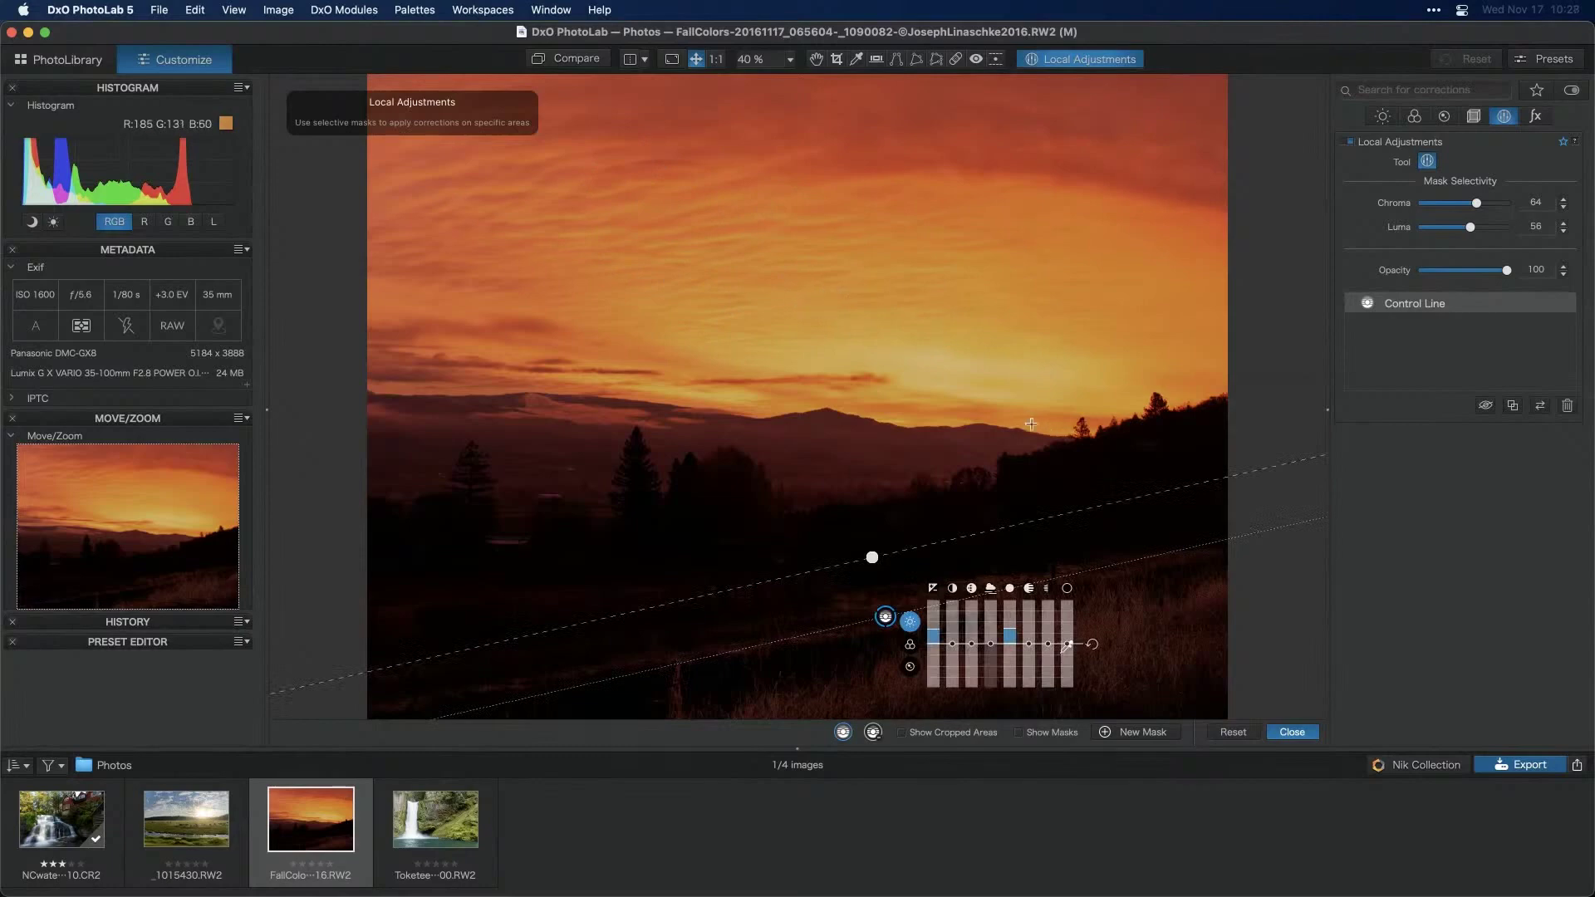
Start a new mask and place a Graduated Filter over the sky, fading from the lower sky to just below the mountain ridge
right_click(778, 283)
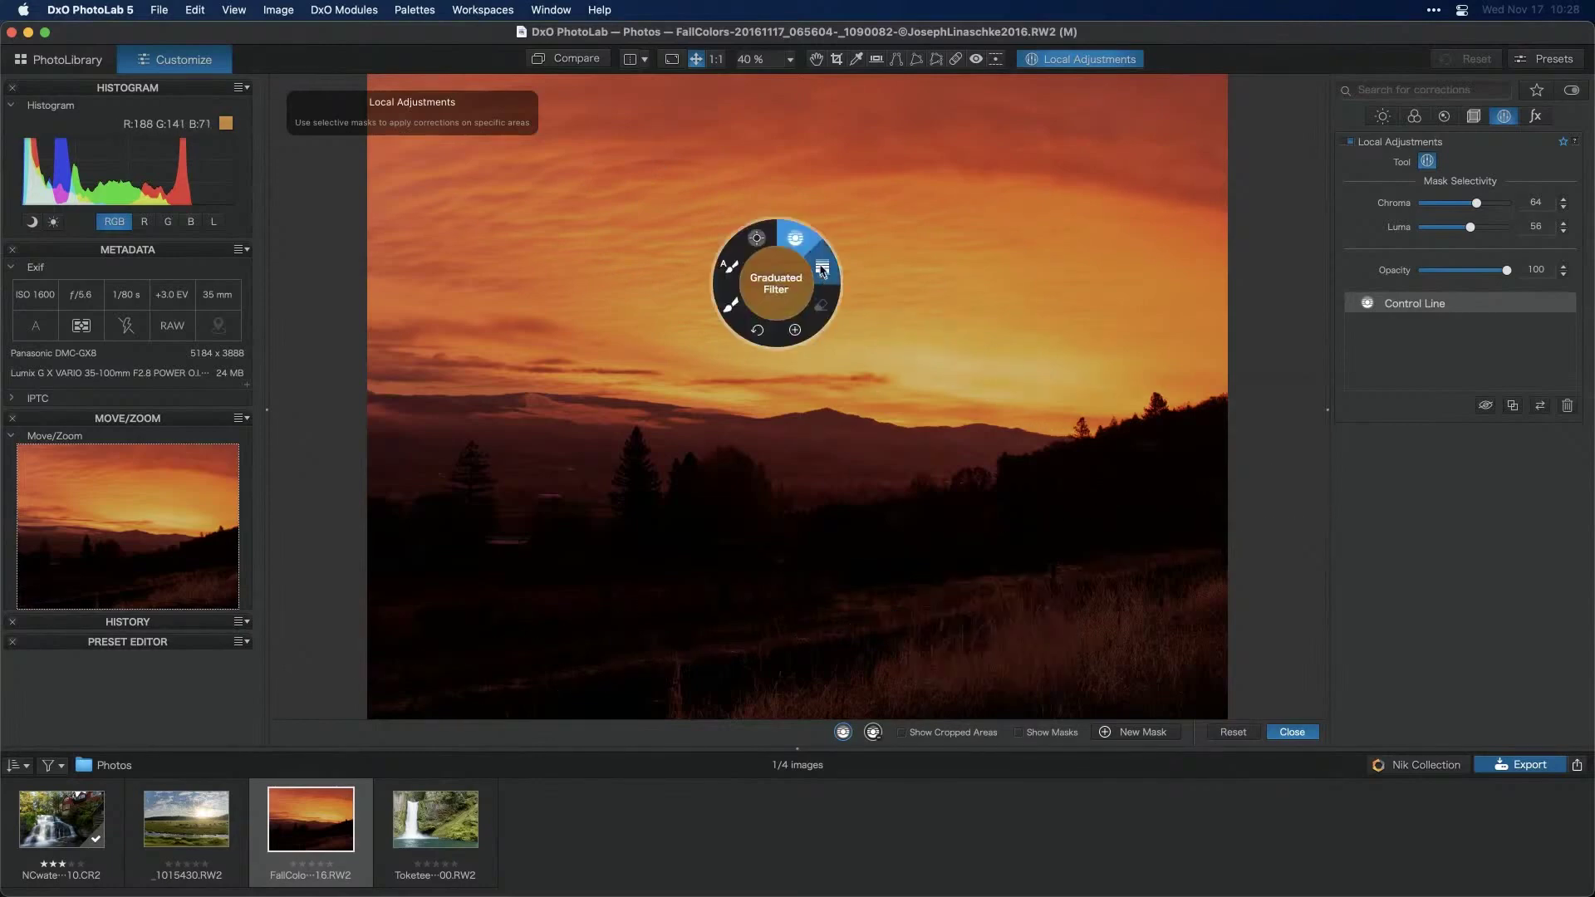
left_click(796, 332)
right_click(822, 299)
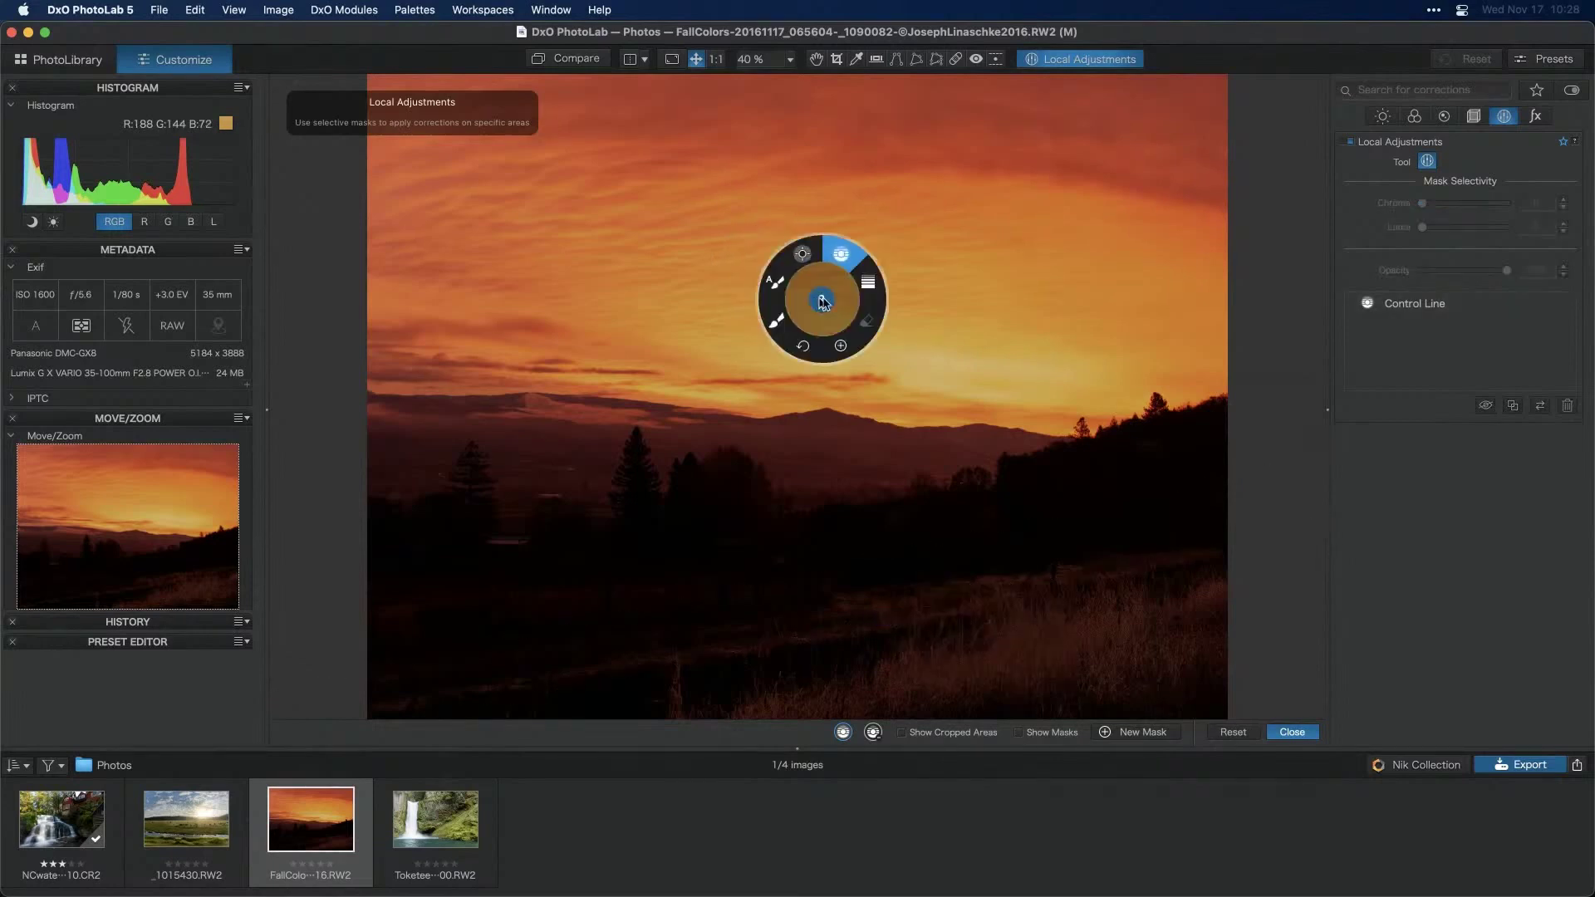
left_click(869, 285)
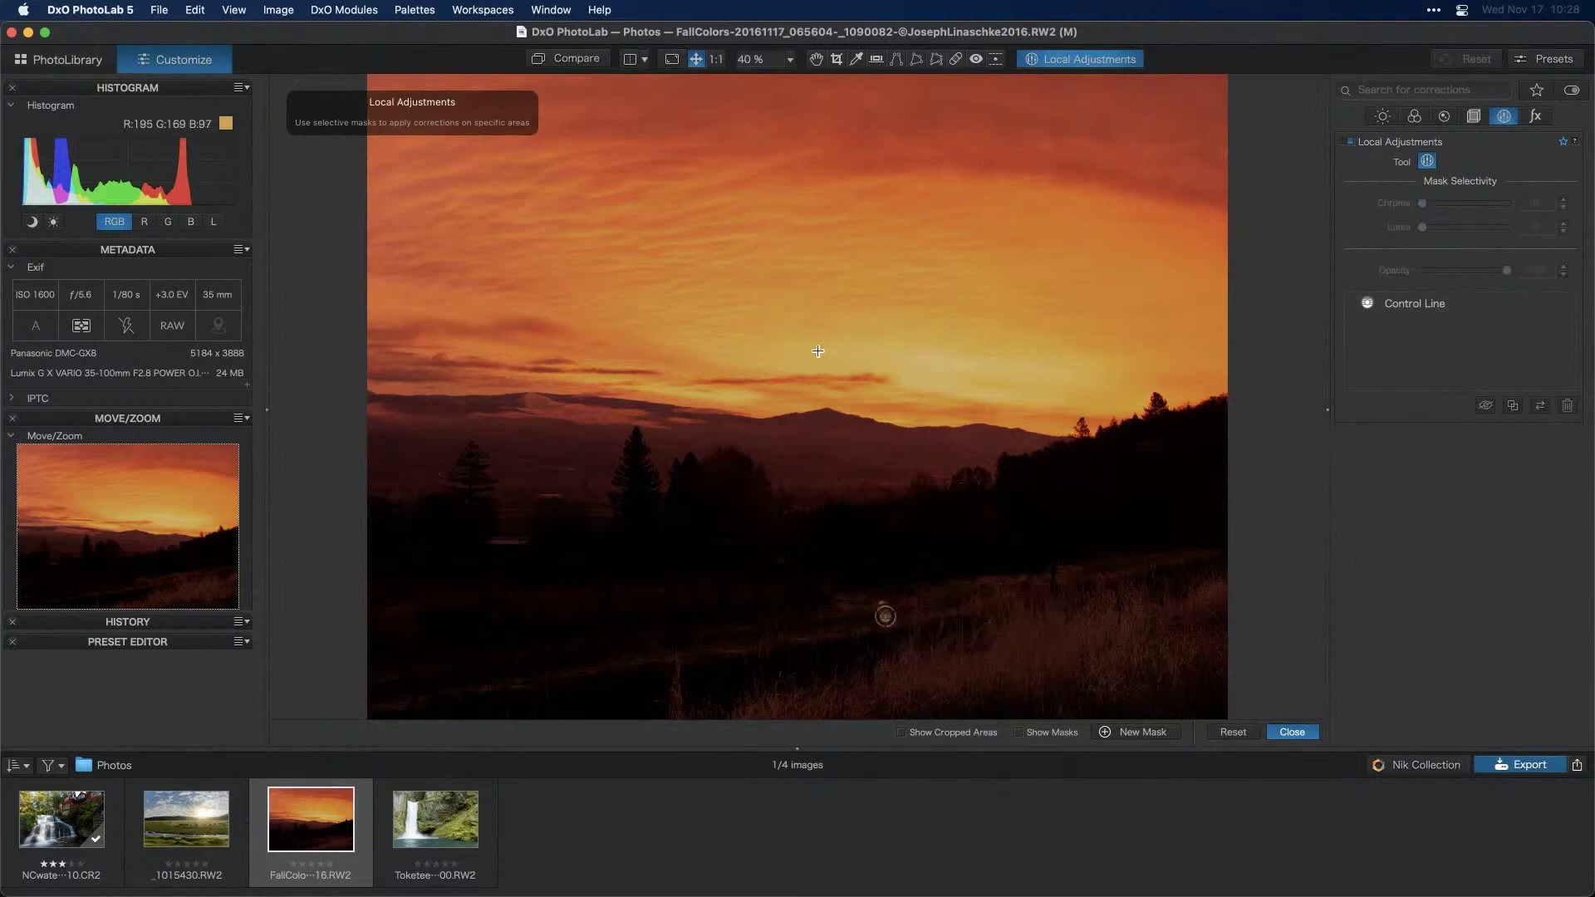
left_click_drag(786, 347, 789, 446)
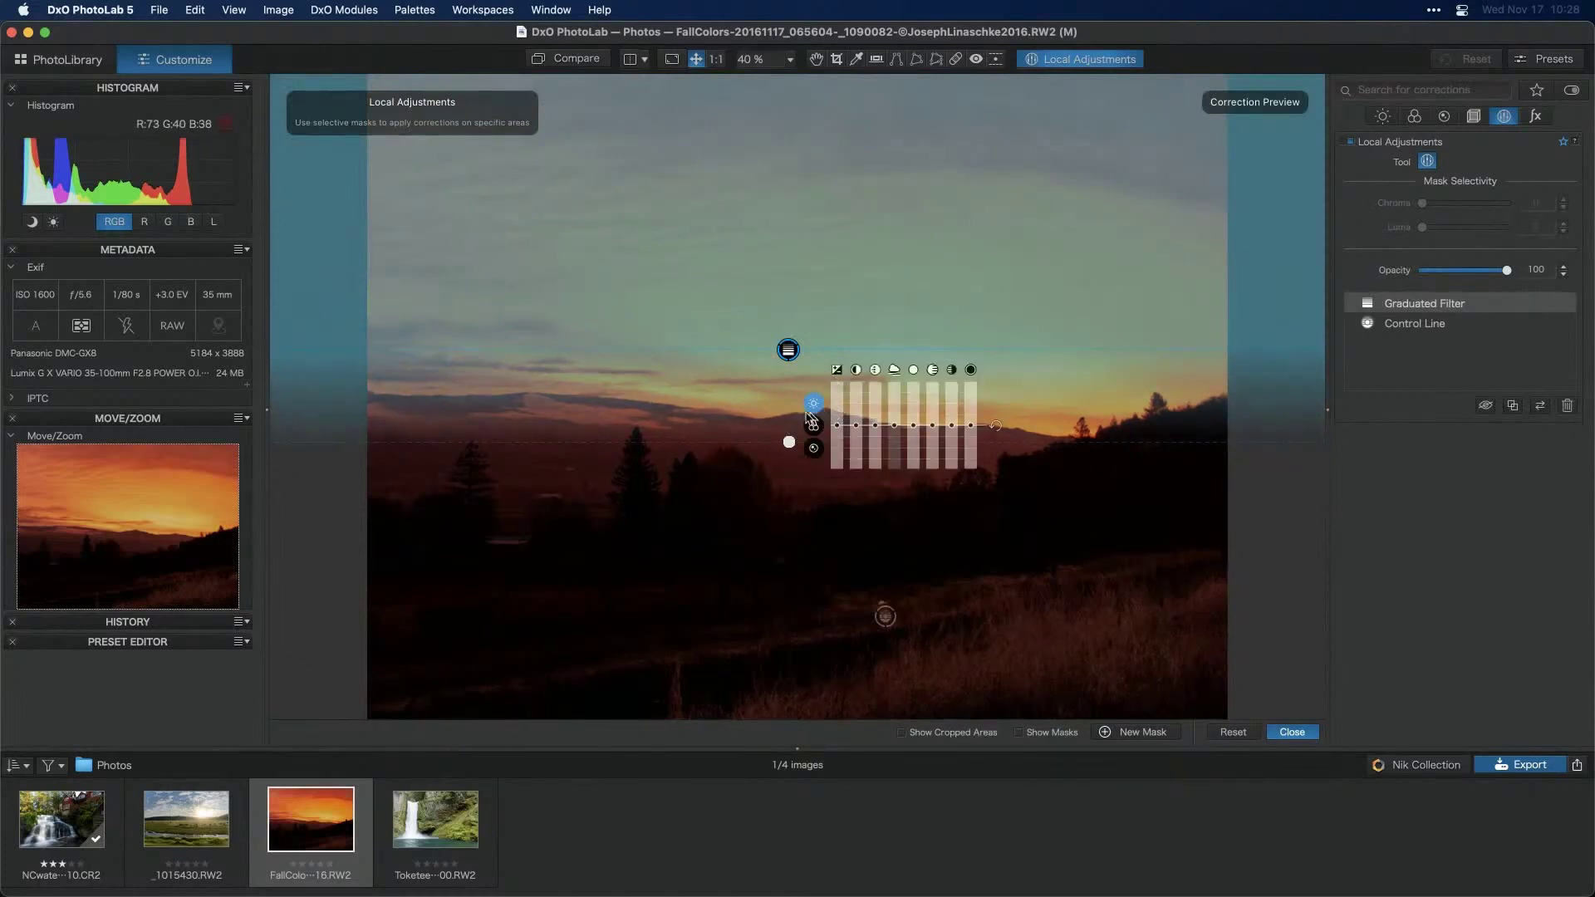
Raise the sky Graduated Filter's Microcontrast, ease it back slightly while checking the clouds at 100%, and close the local adjustments
left_click(815, 429)
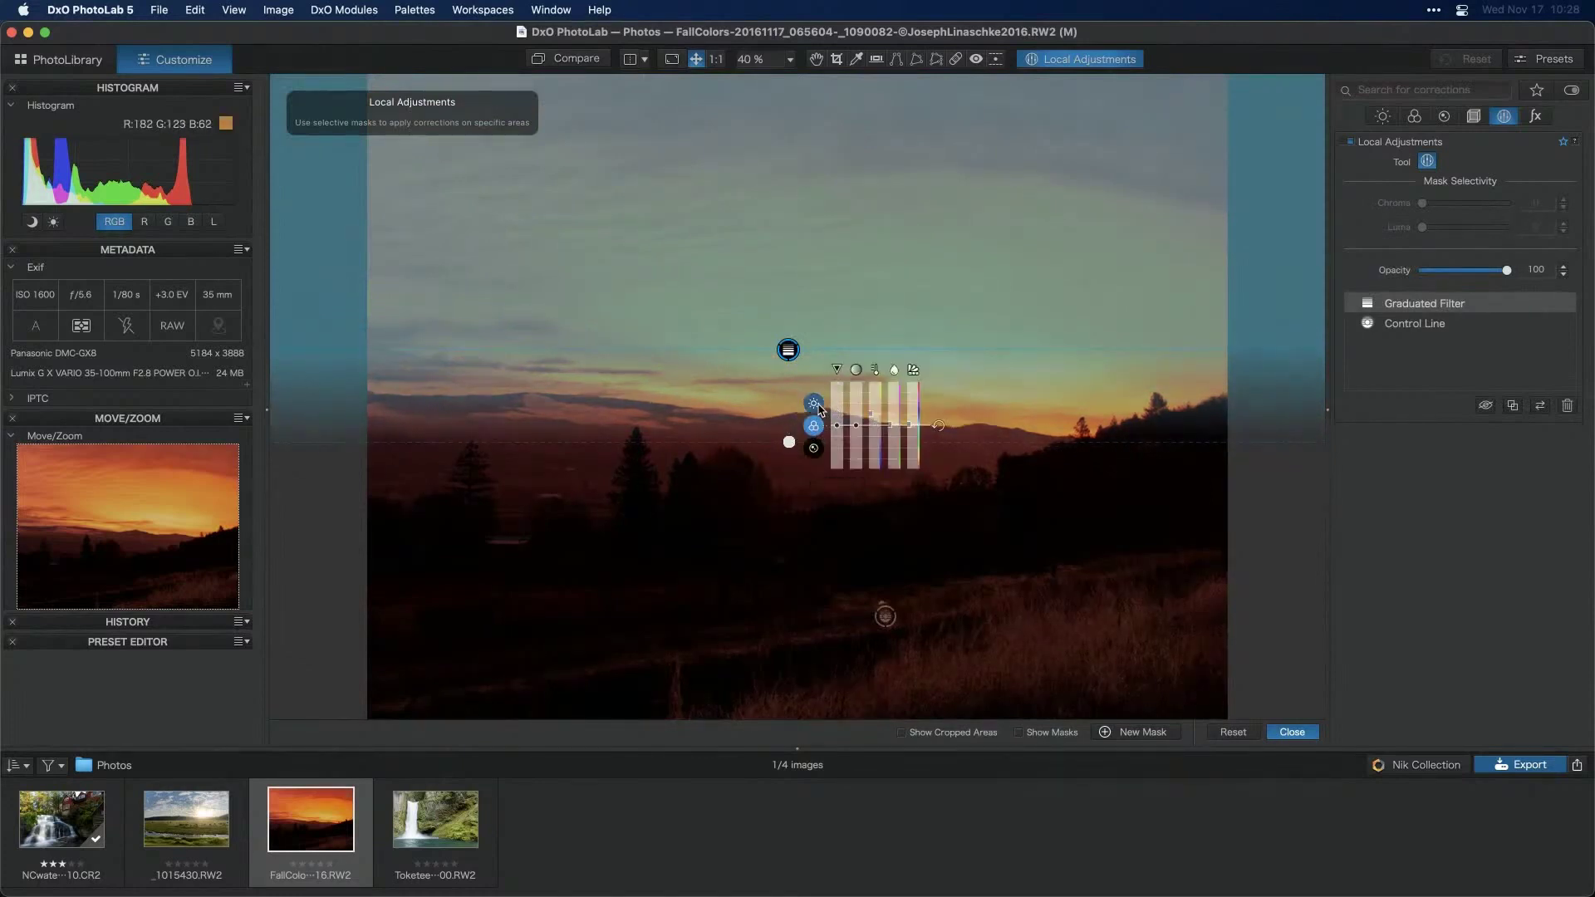
left_click(813, 402)
left_click_drag(878, 429, 878, 408)
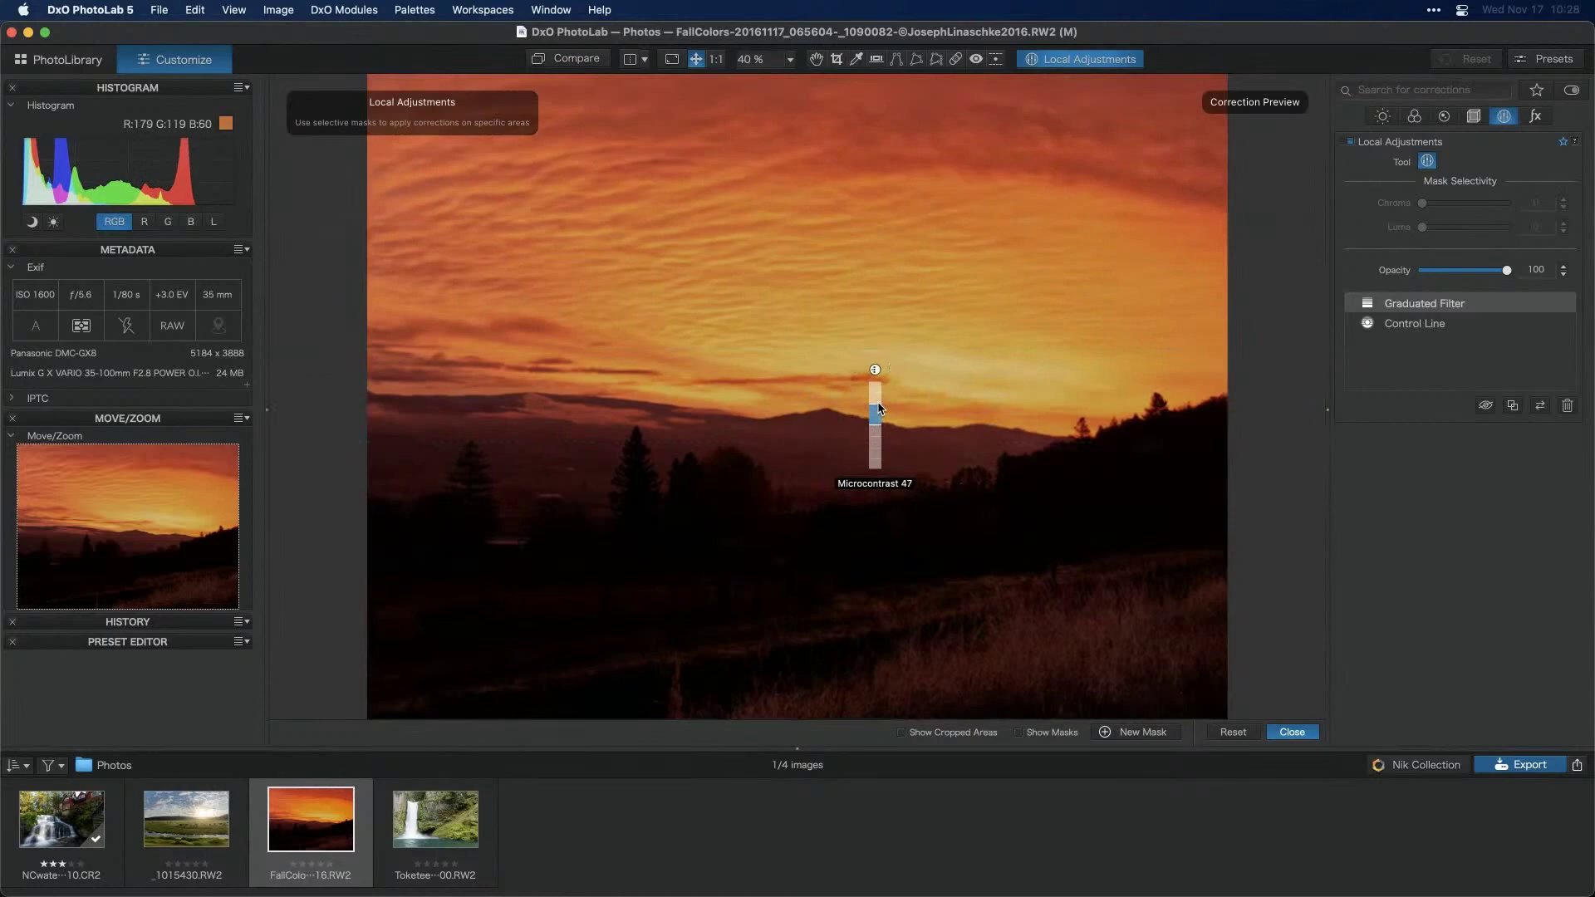
left_click_drag(878, 408, 878, 408)
left_click(724, 59)
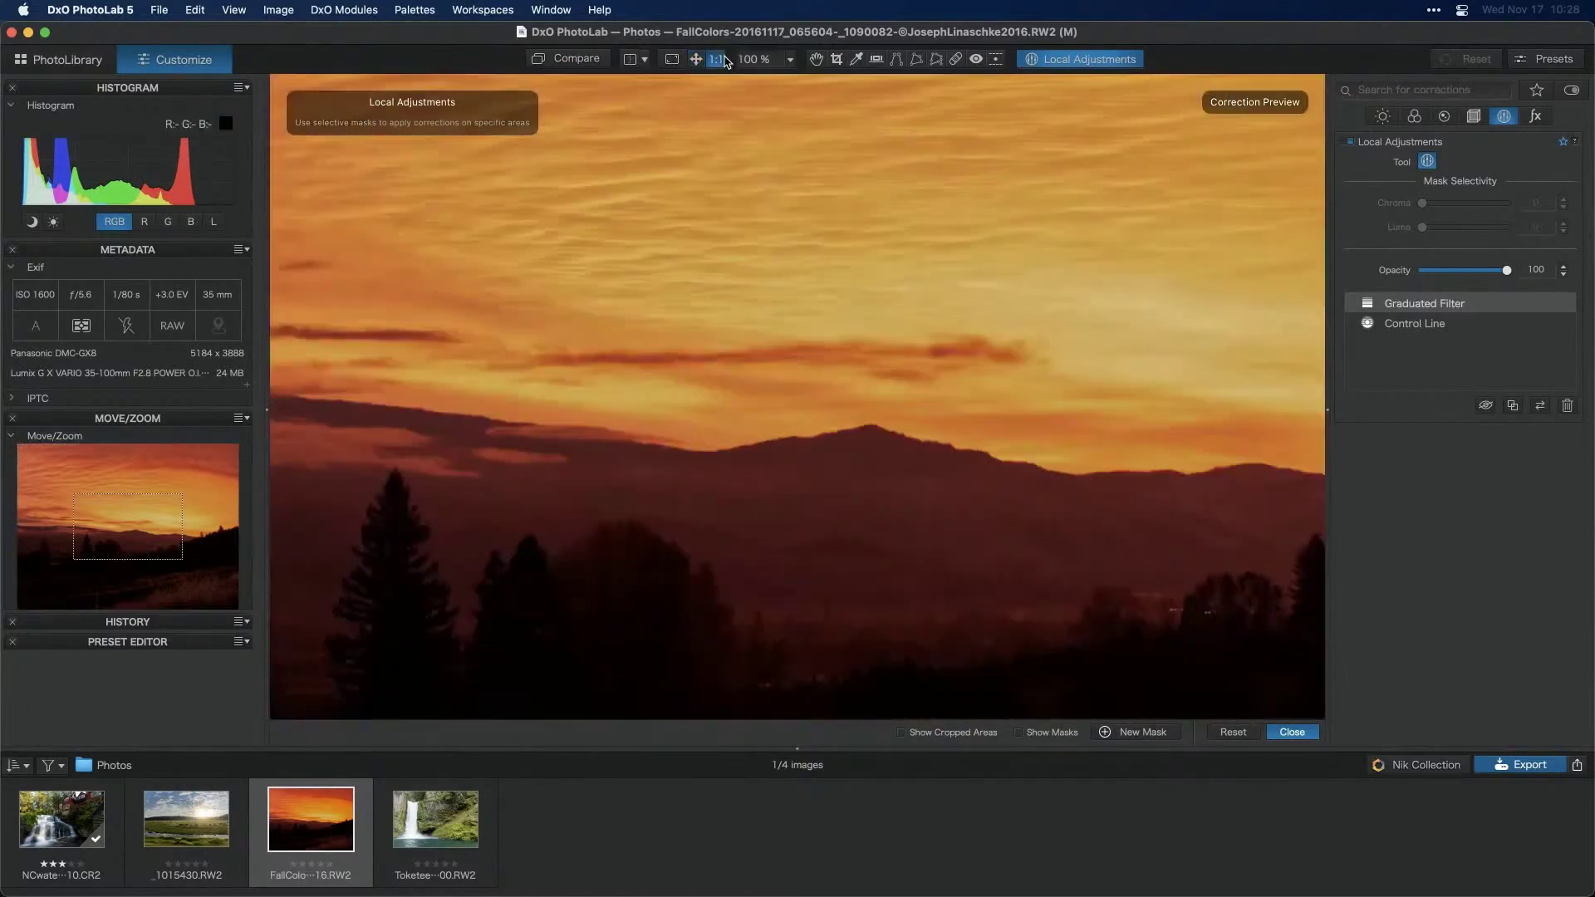
mouse_move(734, 210)
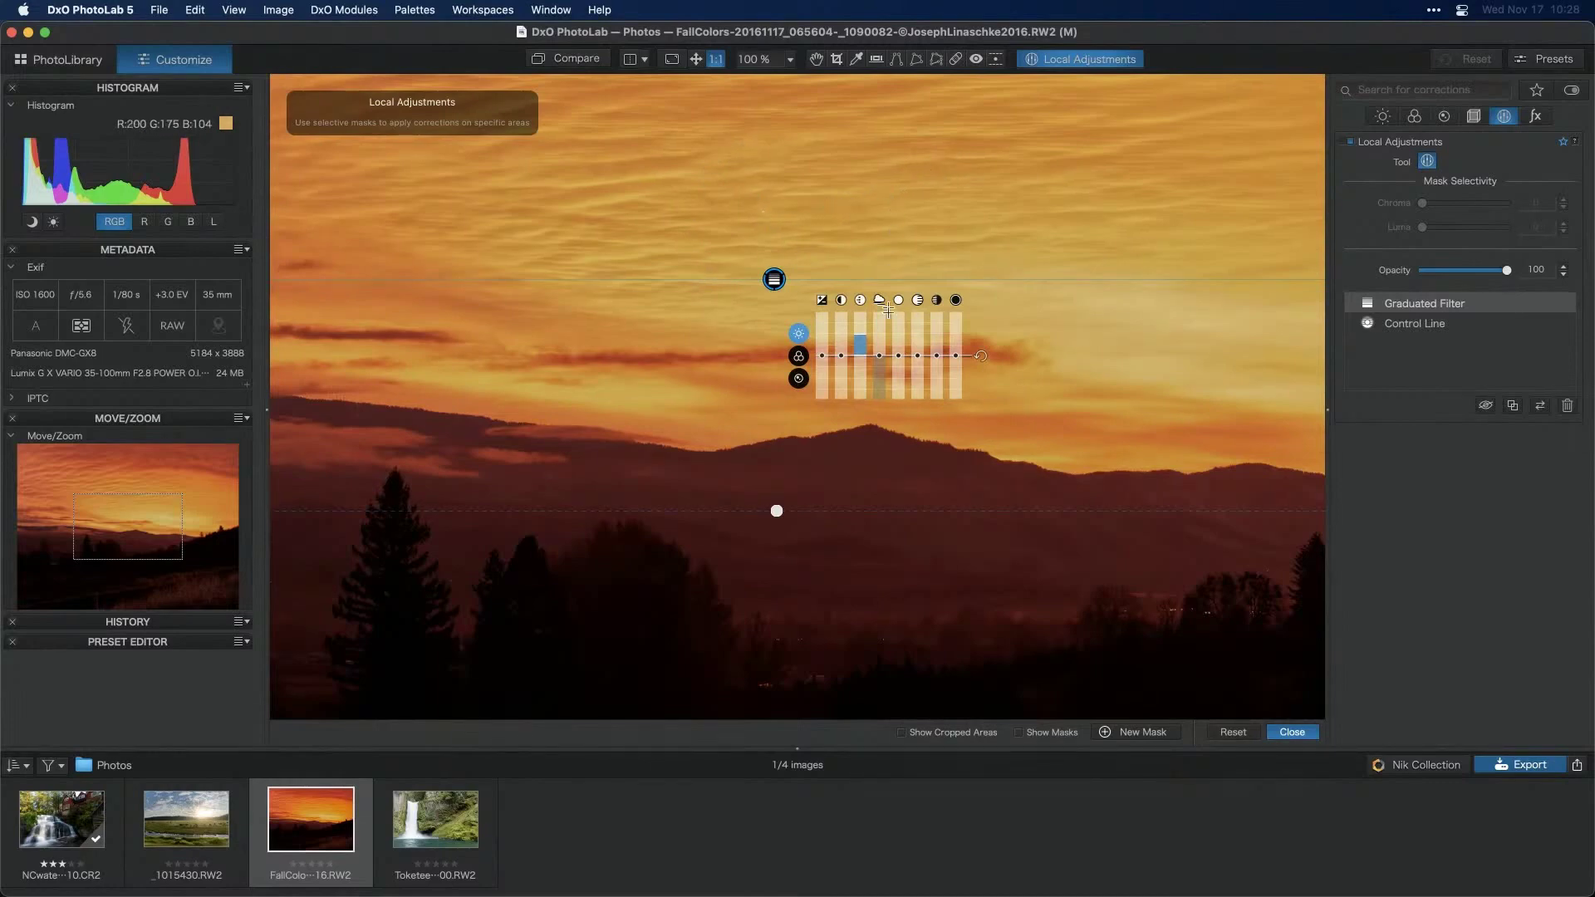
left_click_drag(860, 339, 859, 348)
left_click(1287, 739)
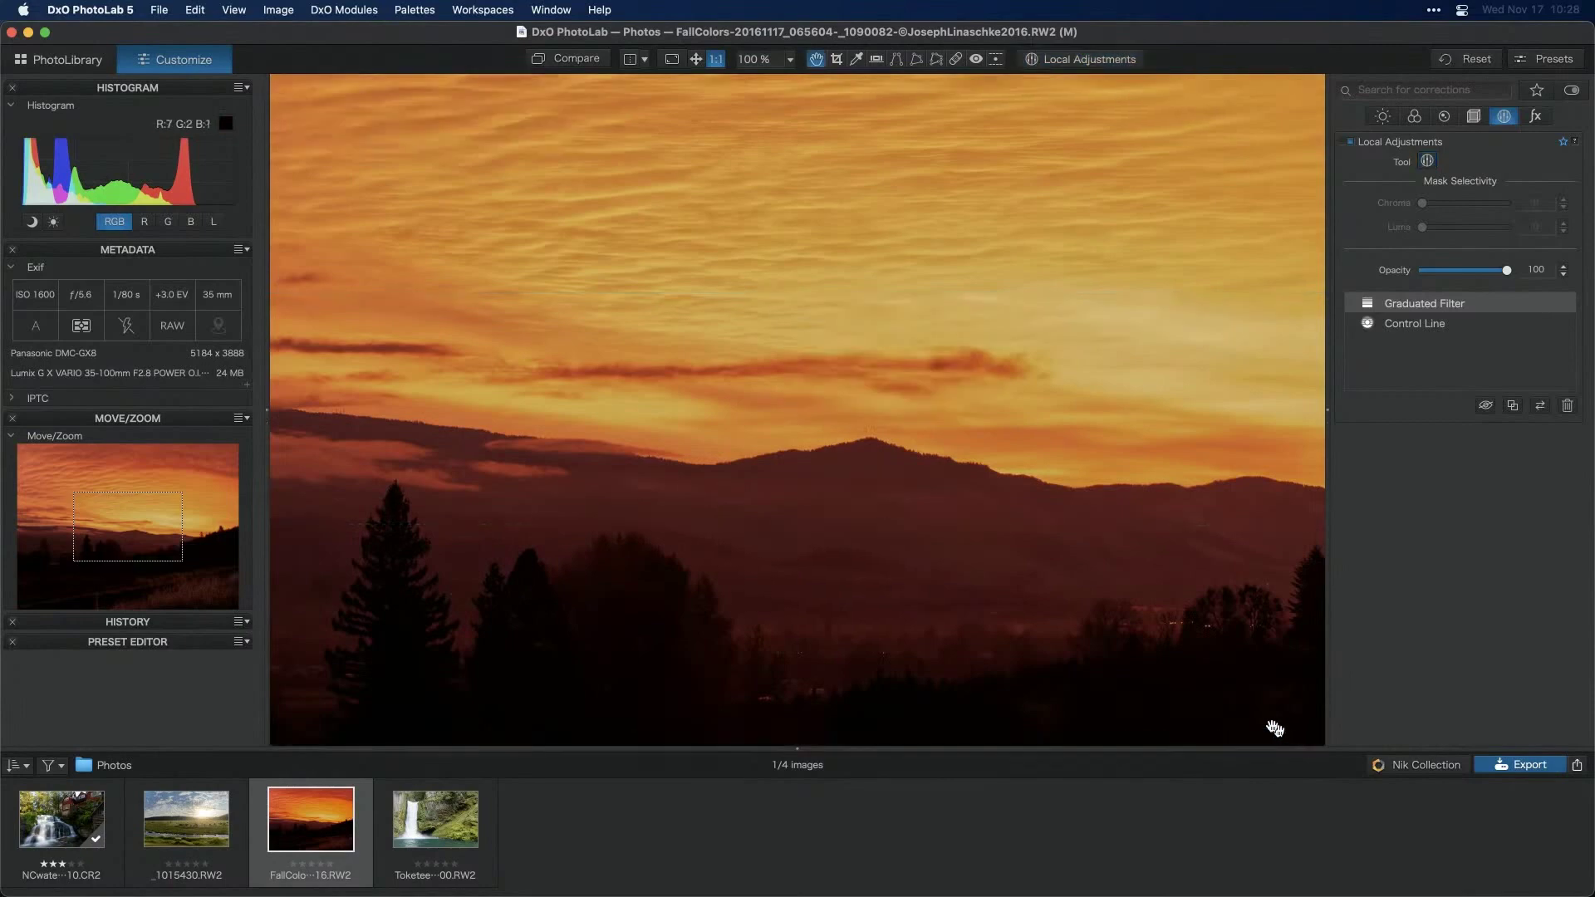
left_click(711, 140)
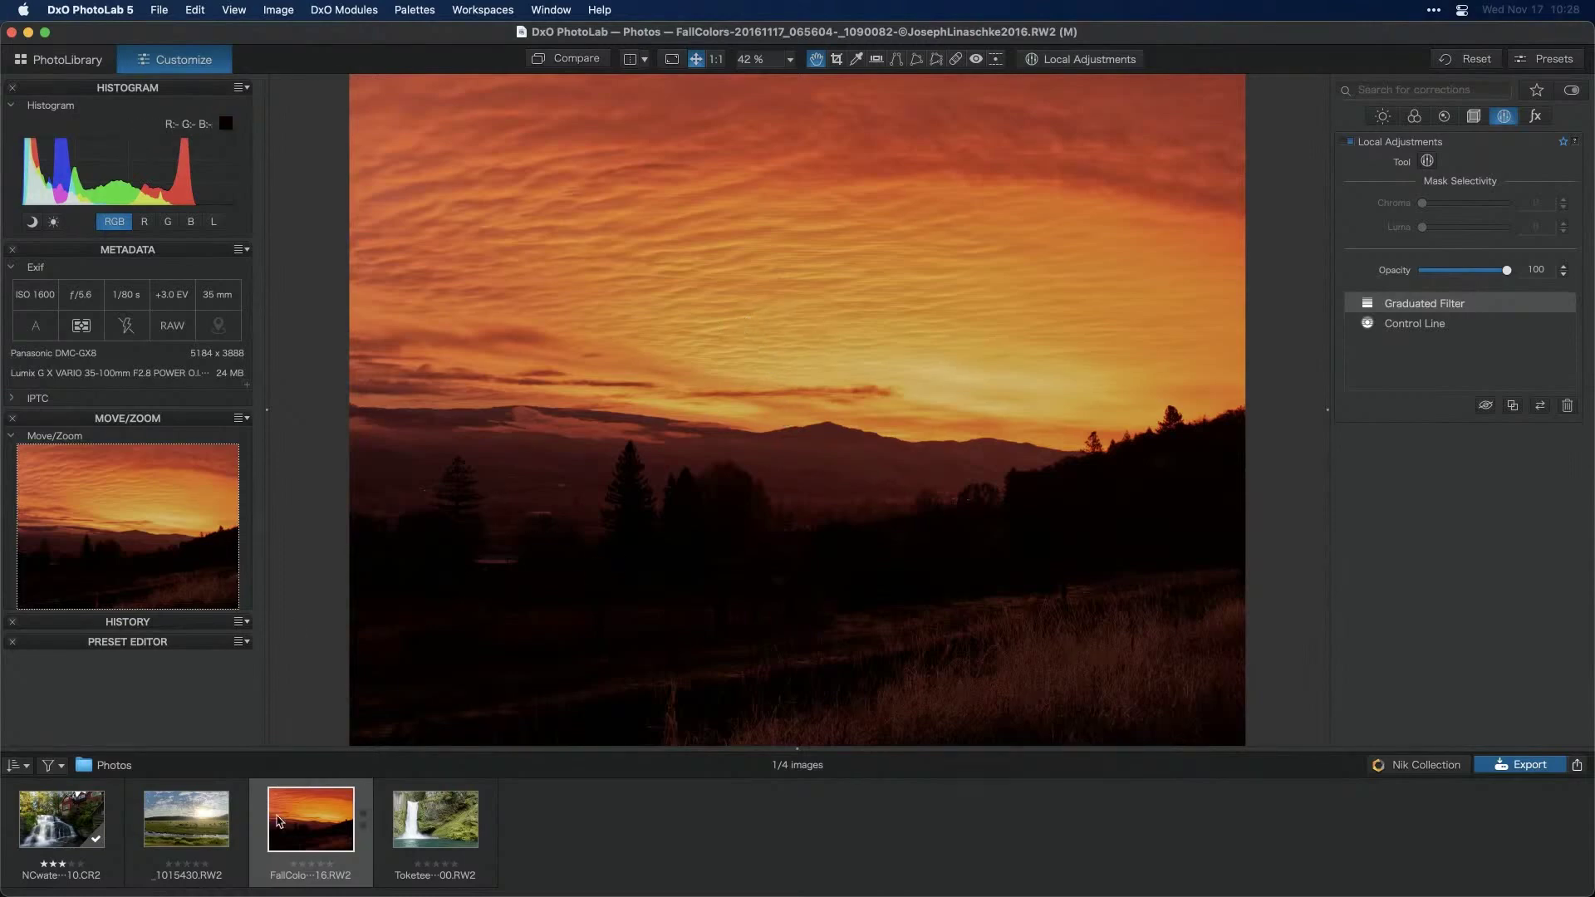
Open the waterfall photo NCwaterfalls and lay a vertical Horizon line along the left corner of the red house
left_click(76, 823)
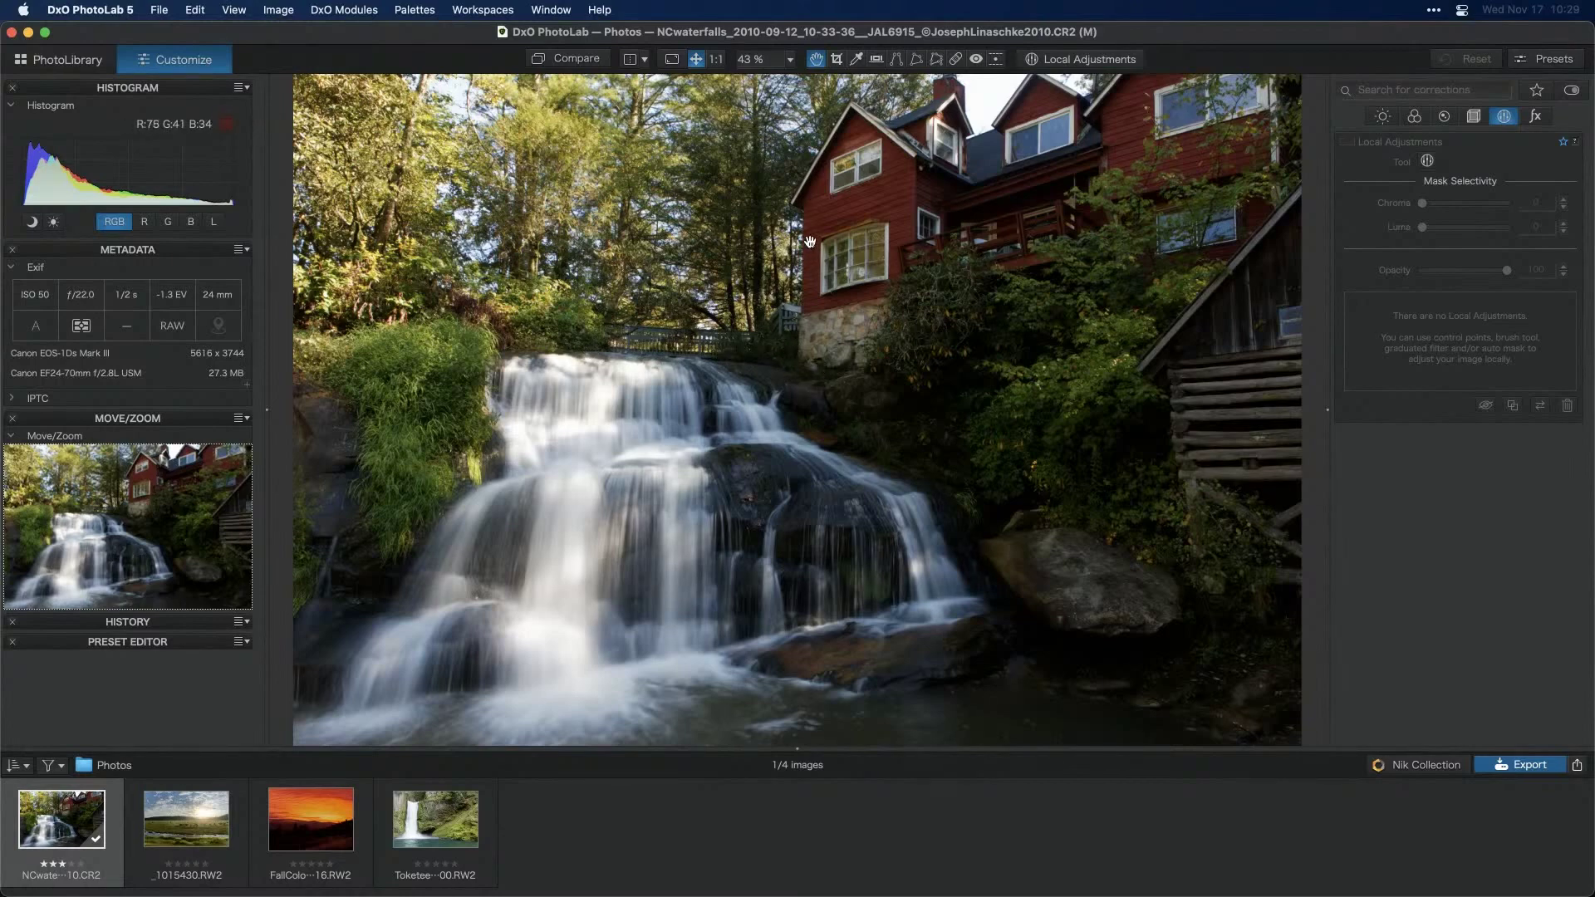
left_click(876, 59)
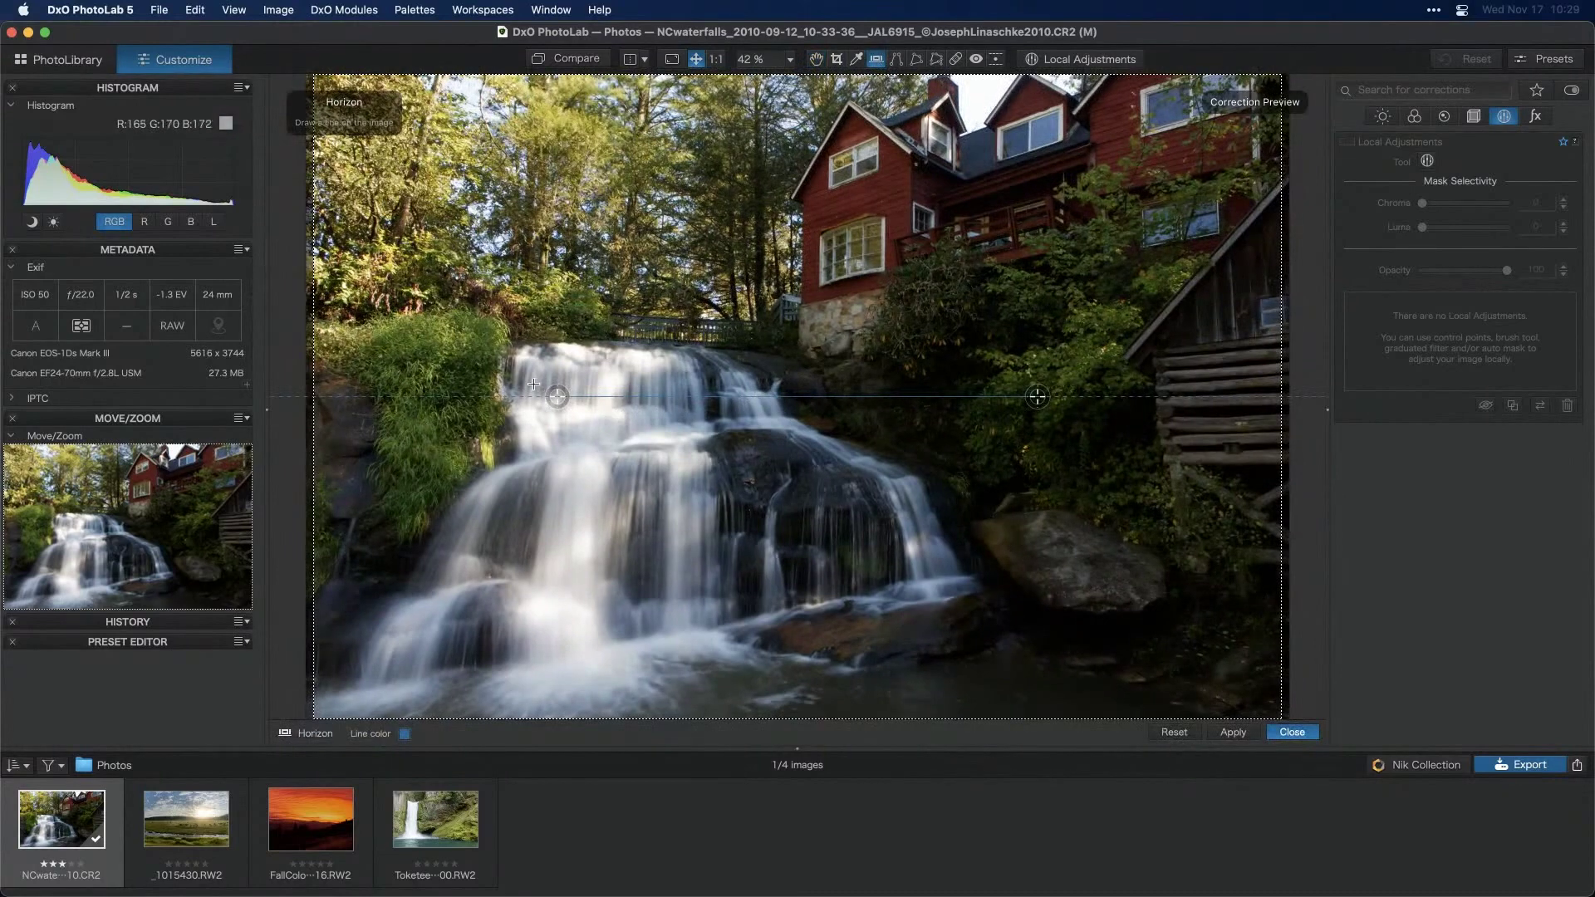
left_click_drag(633, 397, 638, 286)
left_click_drag(1041, 285, 560, 480)
left_click_drag(560, 390, 800, 308)
Align both ends of the Horizon line precisely with the house corner at 100%, apply the levelling and close the tool
left_click(715, 58)
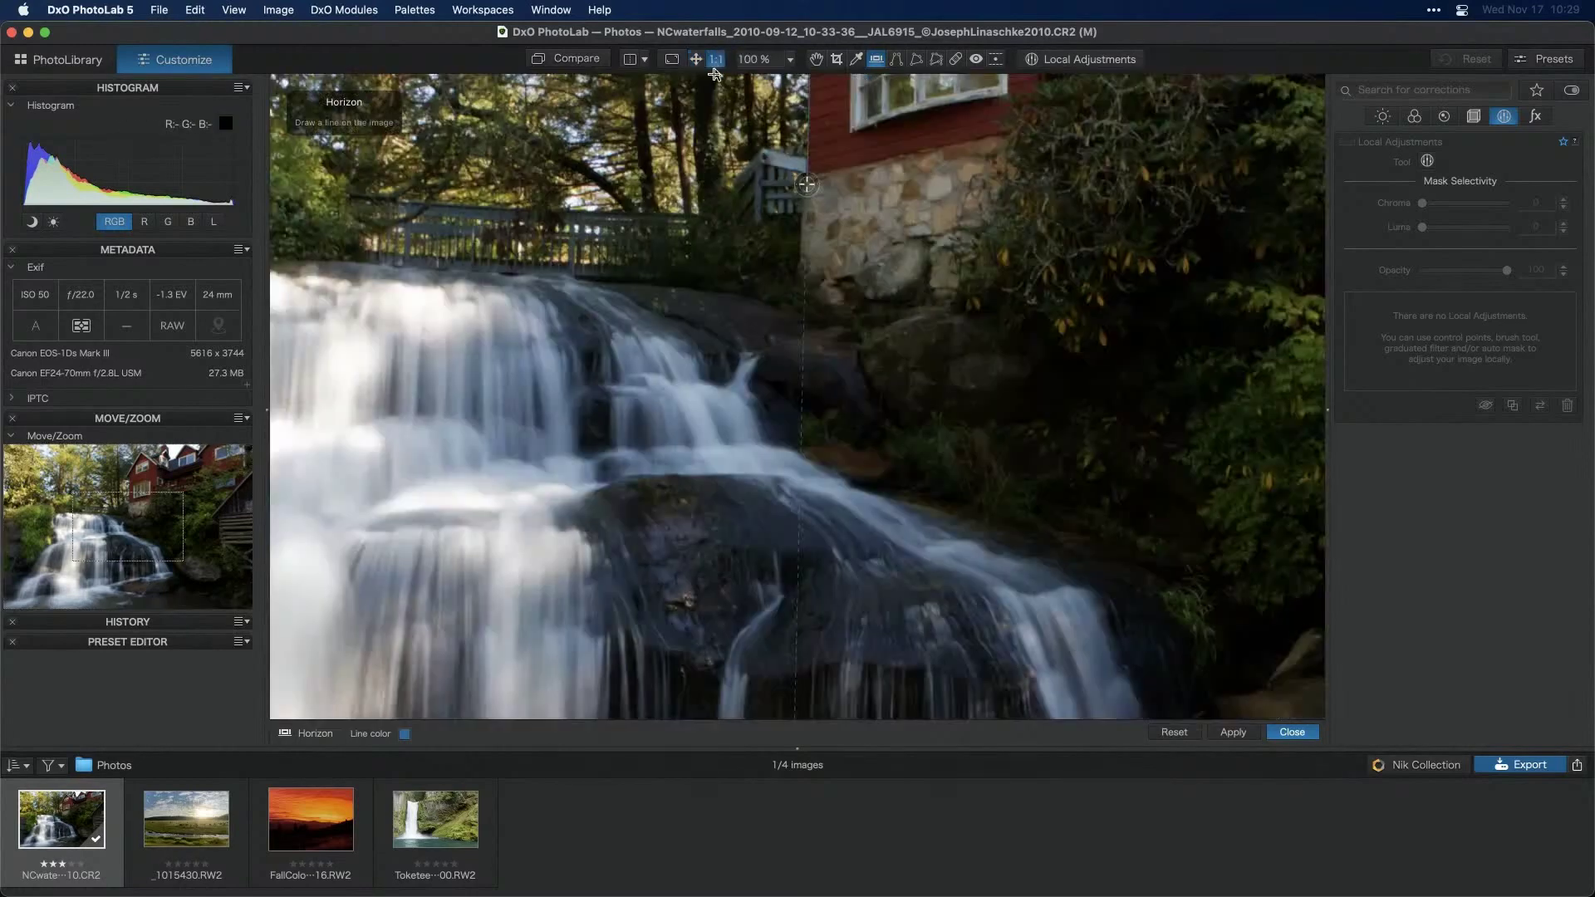
scroll(877, 219, "up", 5)
scroll(878, 219, "up", 2)
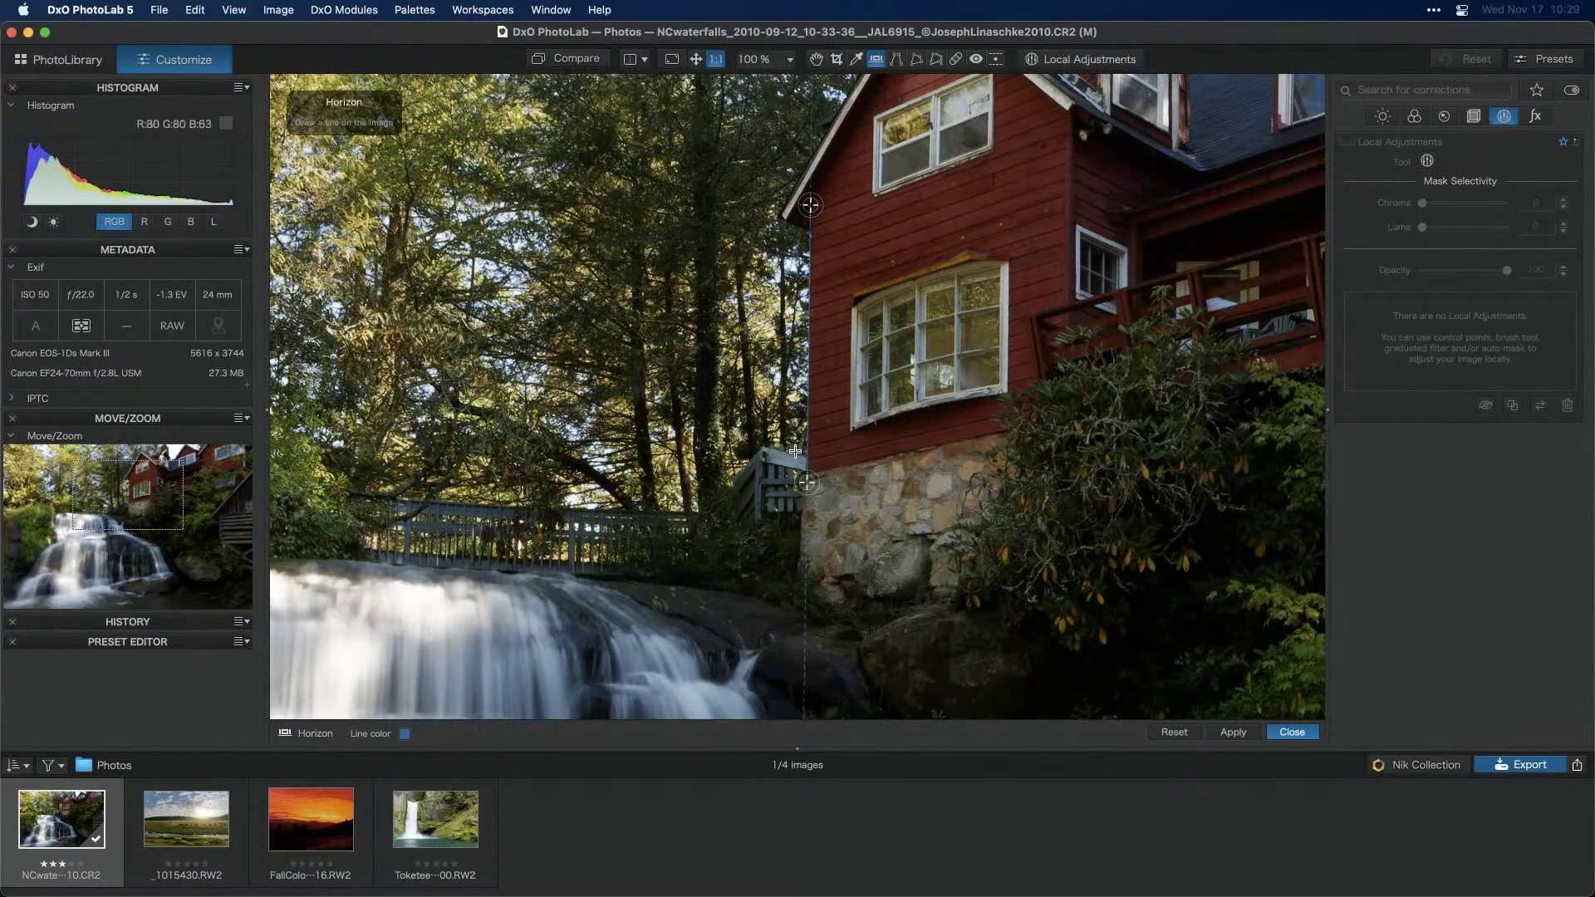
left_click_drag(807, 482, 807, 472)
left_click_drag(810, 204, 812, 202)
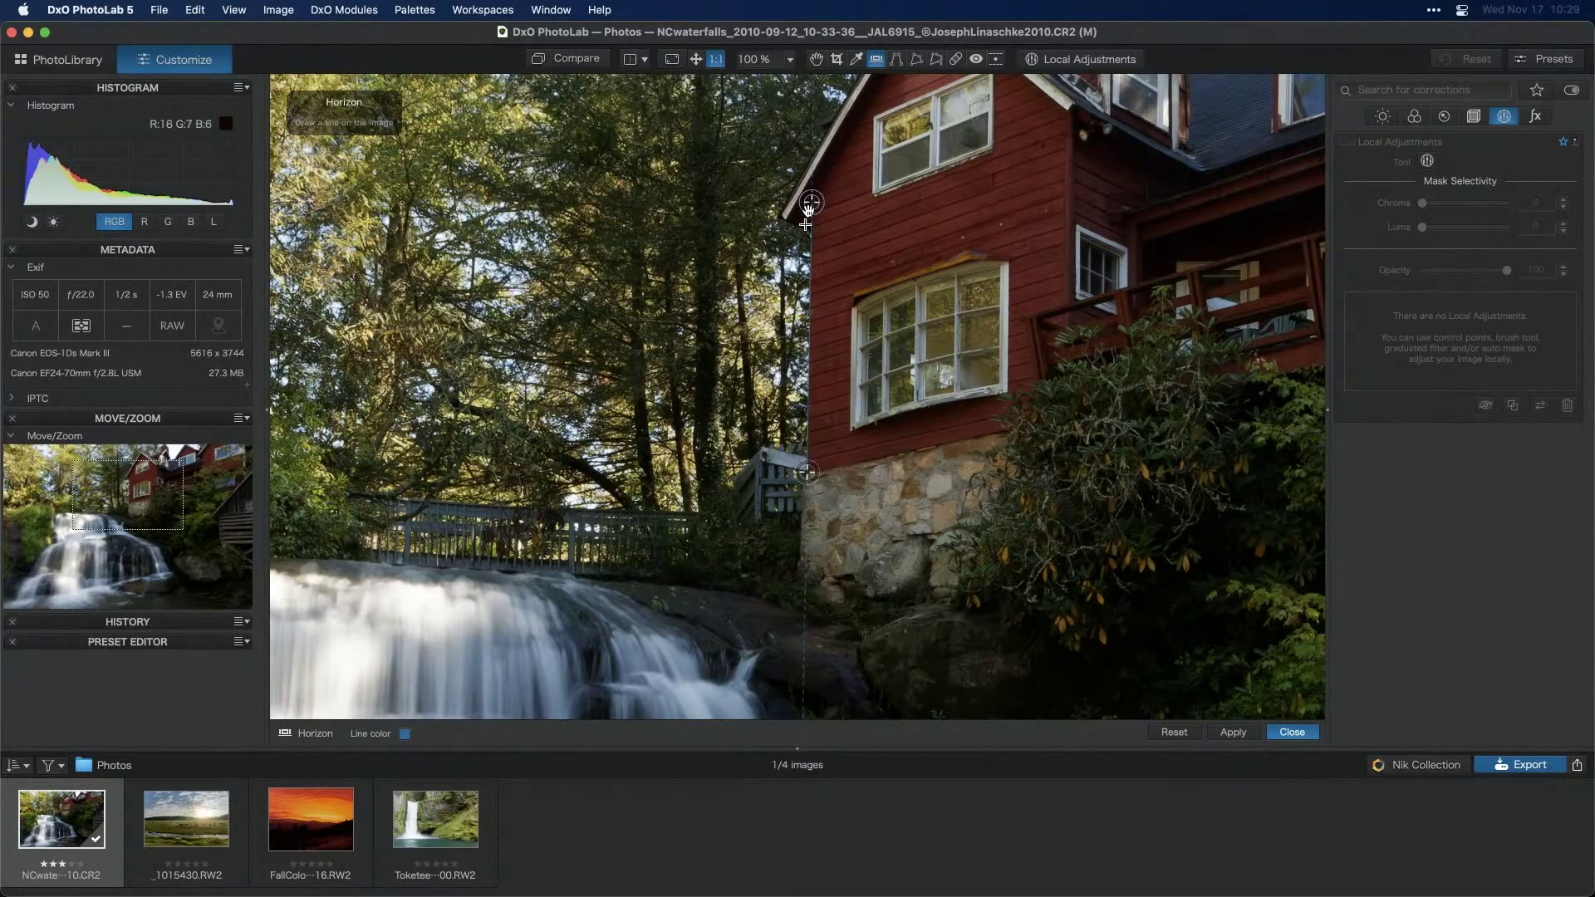
left_click(1236, 733)
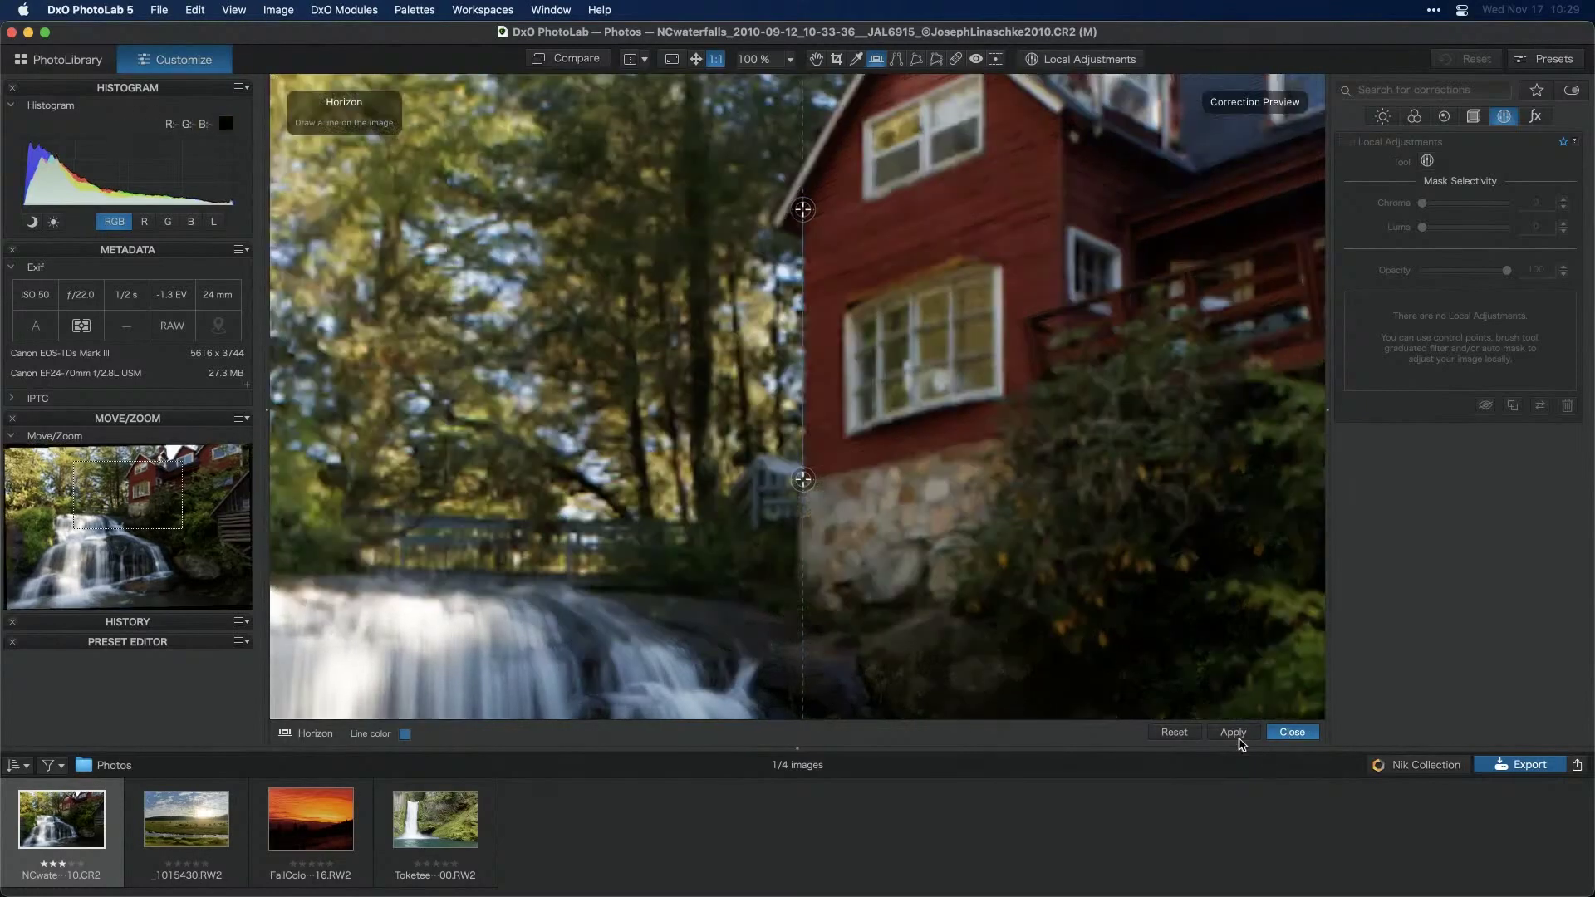
left_click(698, 60)
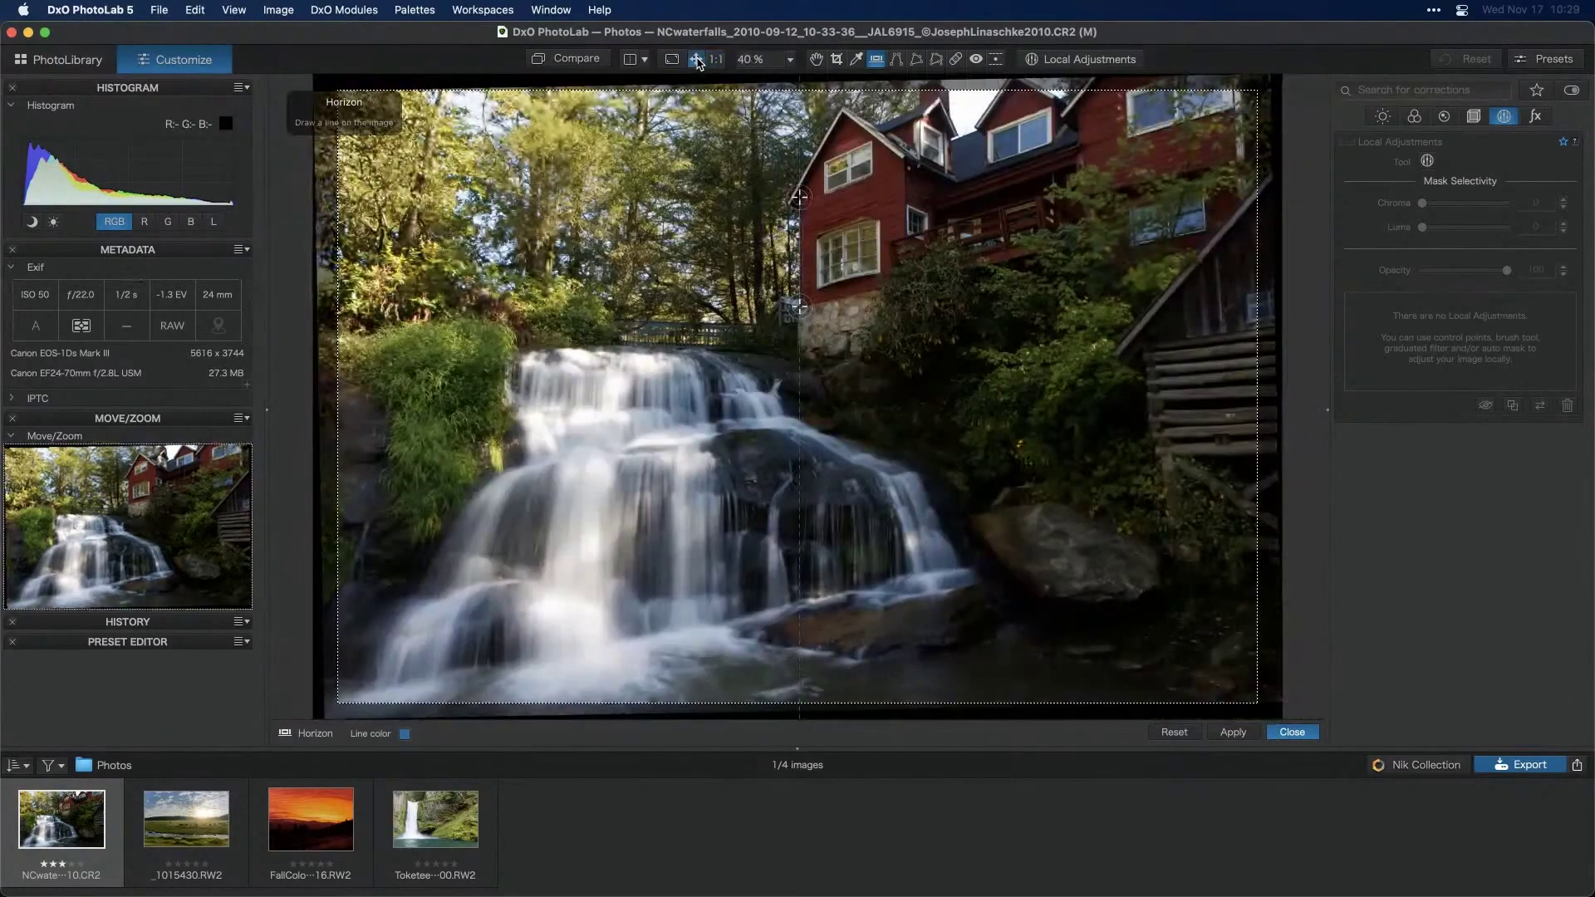
left_click(1296, 733)
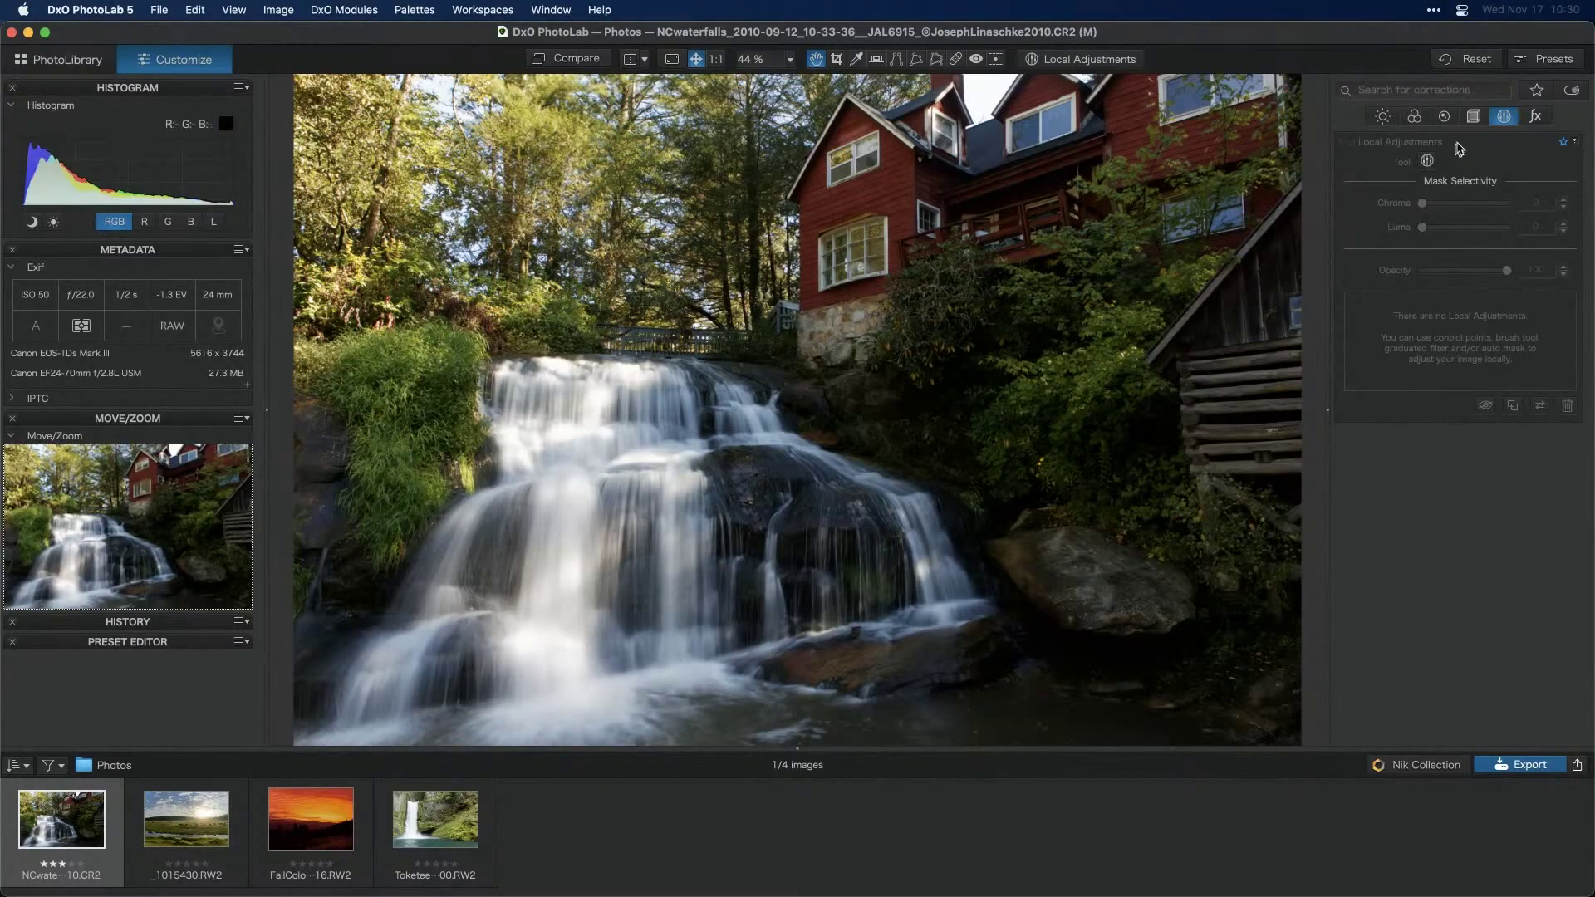
Search the corrections for "hor" and set the Horizon angle to -0.70
left_click(1506, 121)
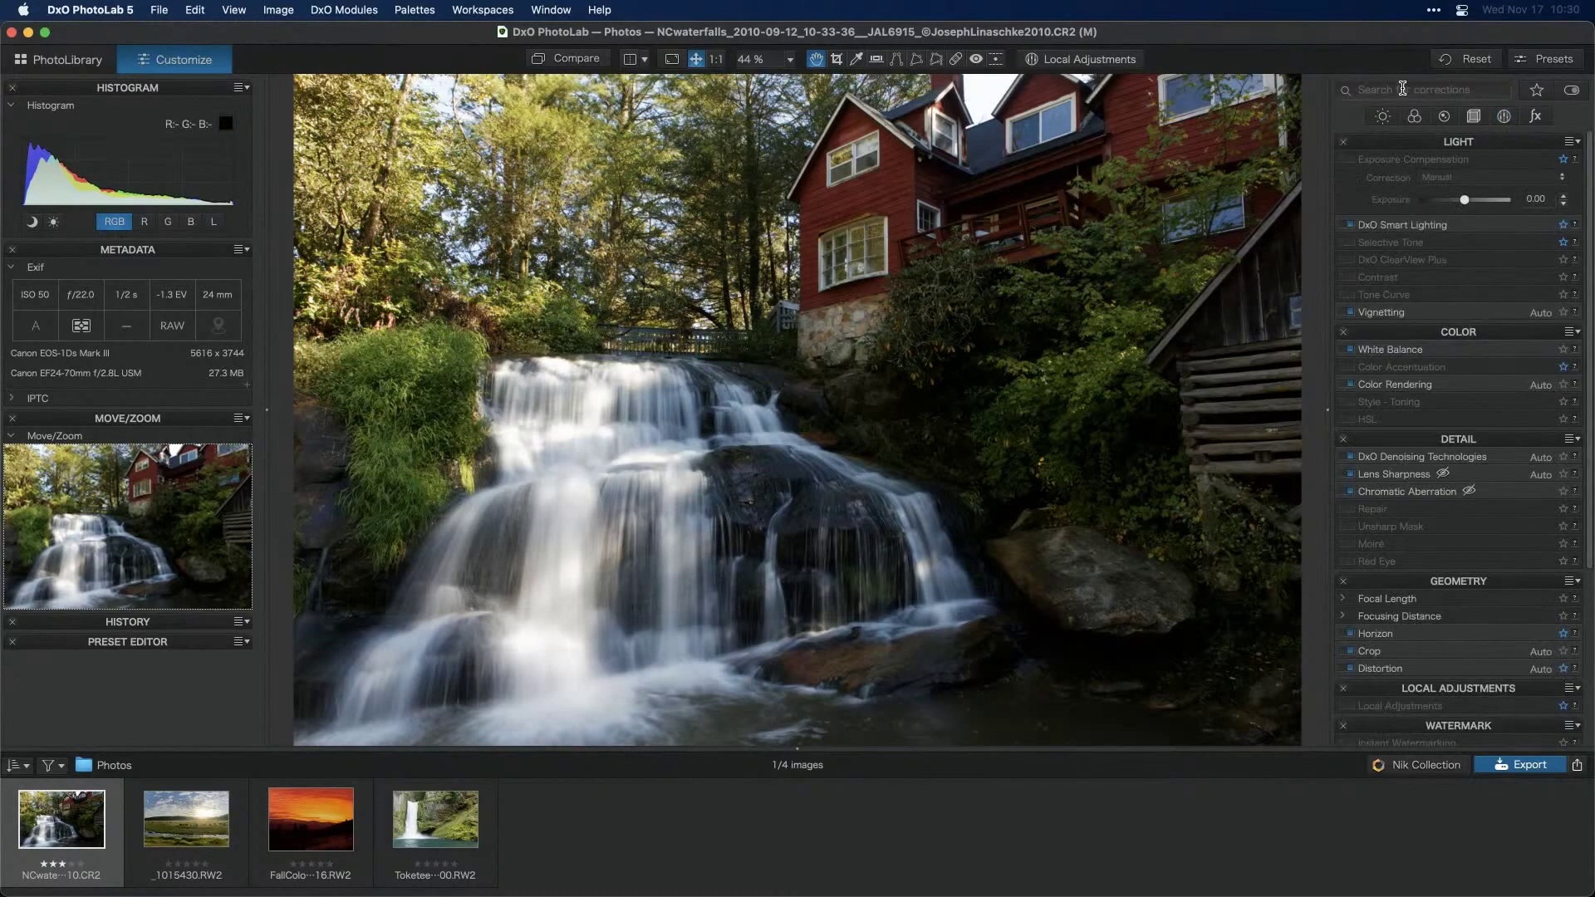
type("hor")
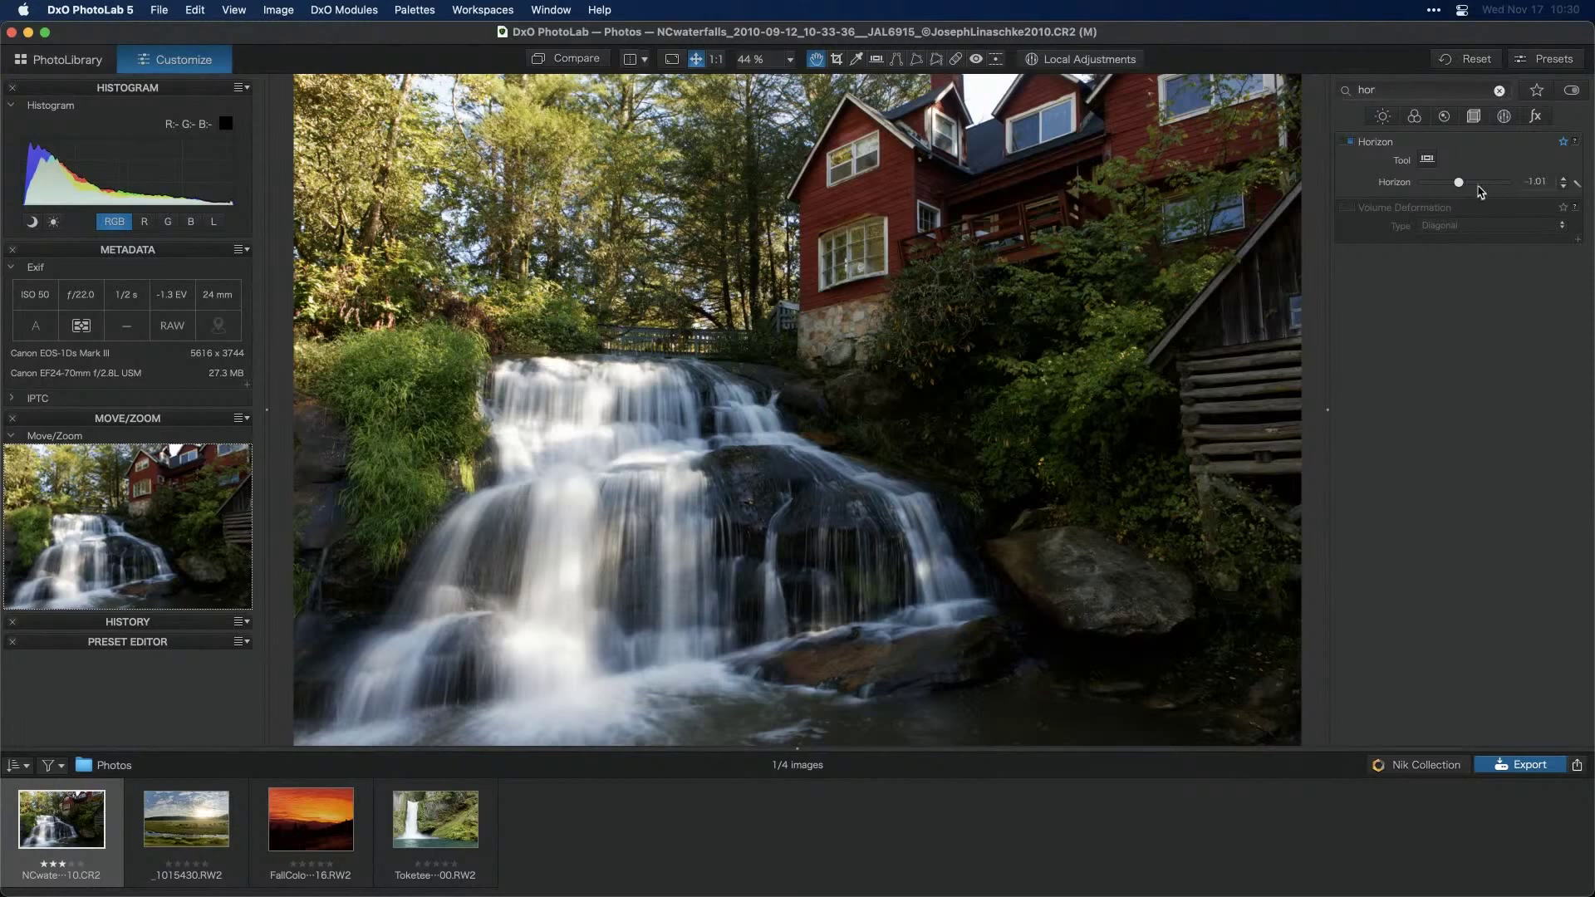
left_click(1521, 181)
key("super+c")
key("Return")
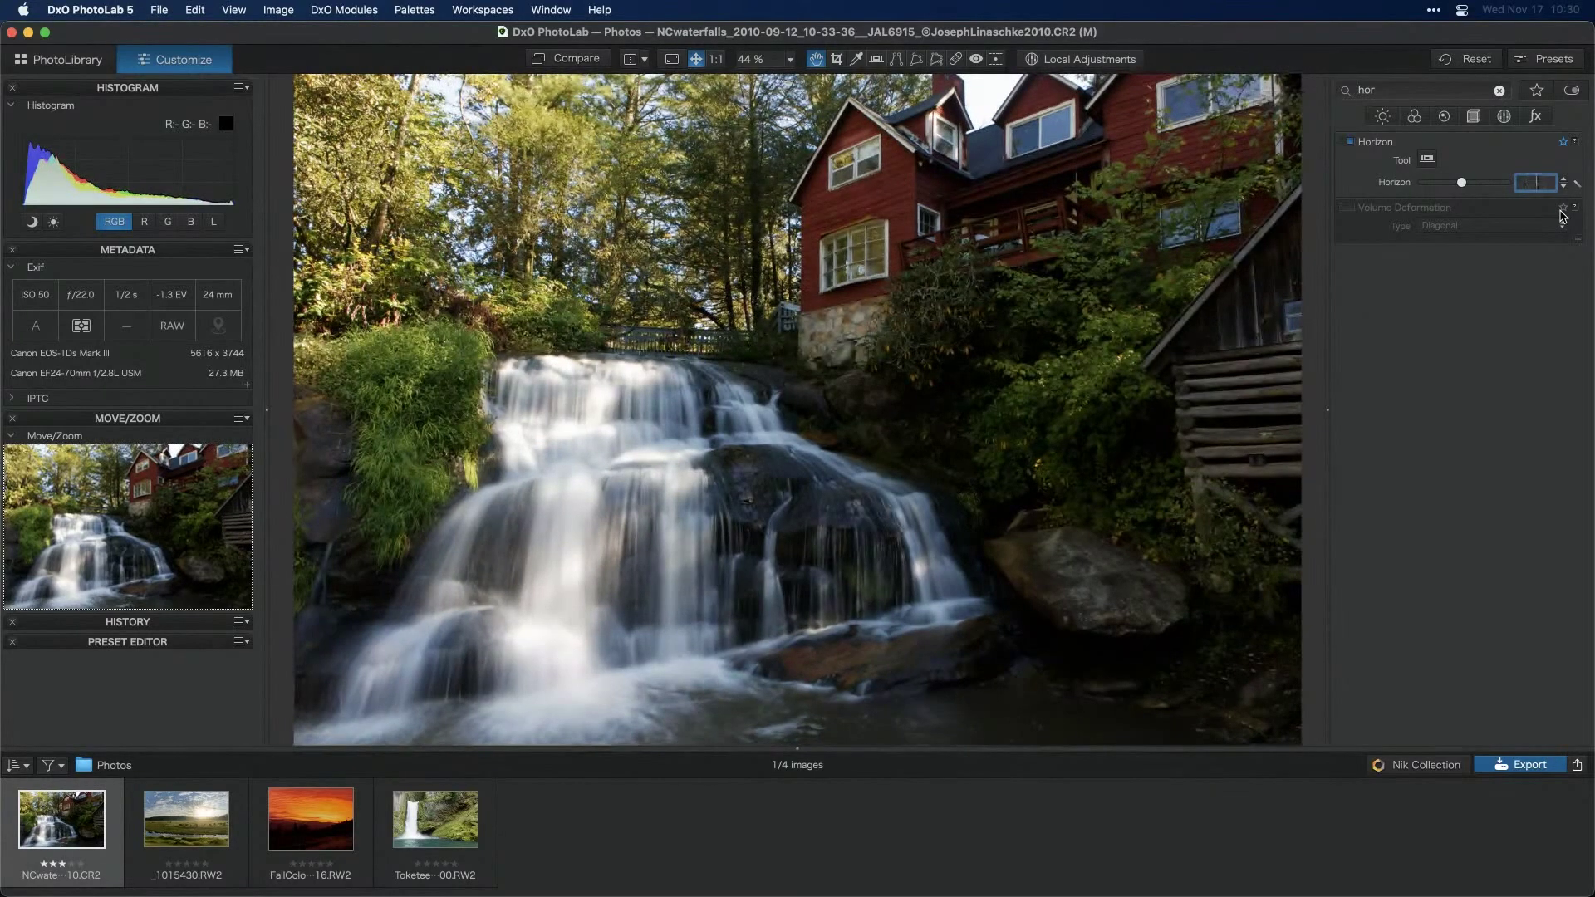
type("-.7")
key("Return")
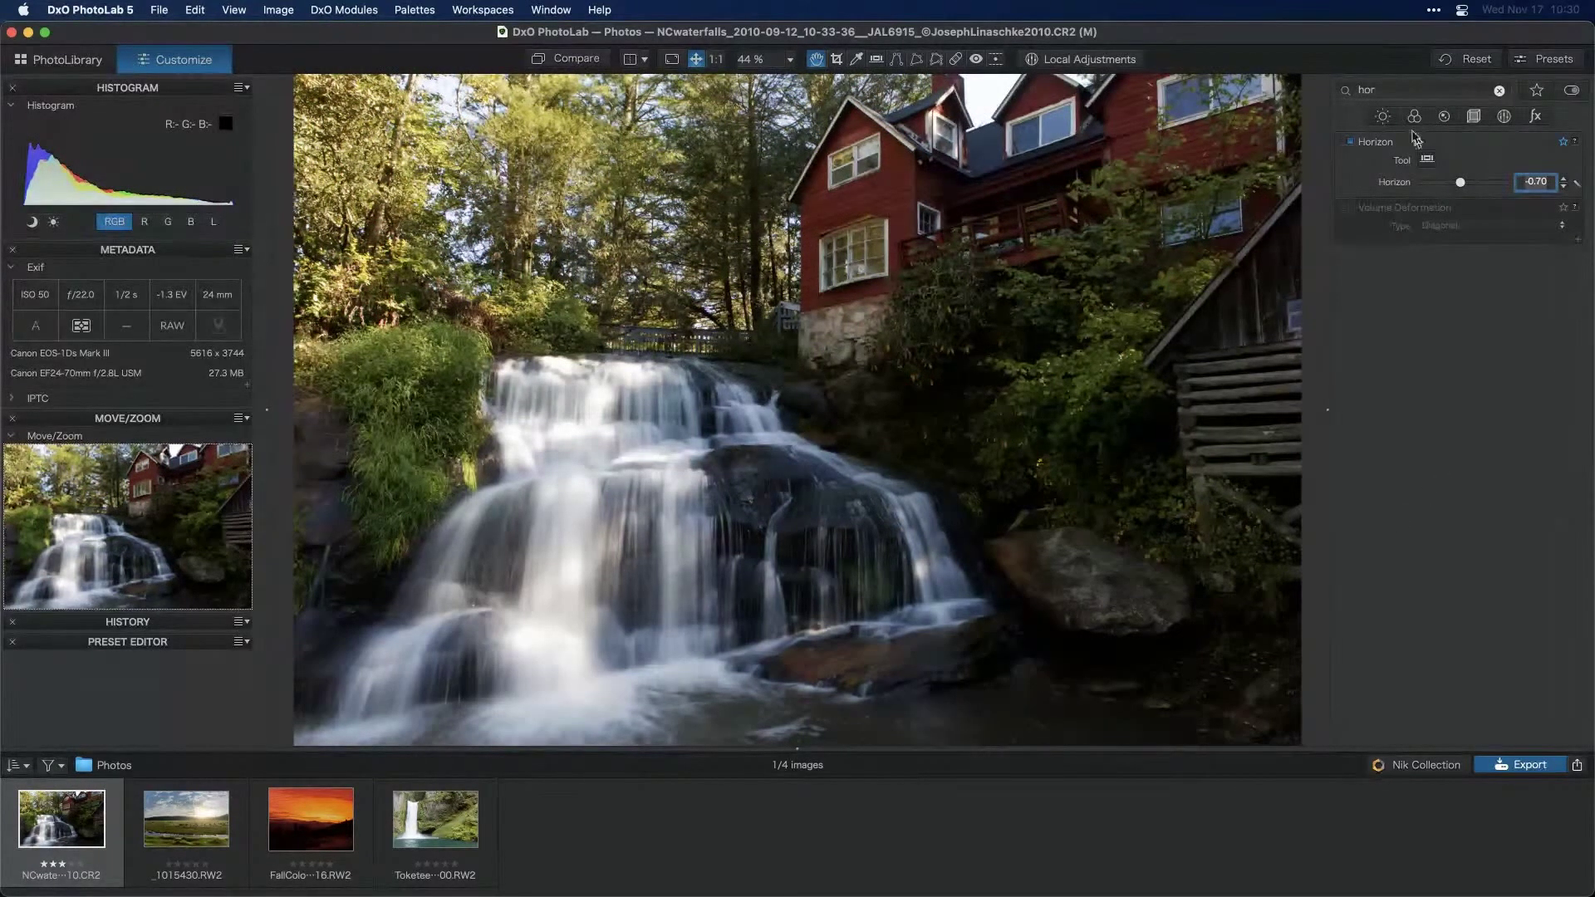
Clear the corrections search, show only the favourite corrections, and try a higher Exposure before resetting it to 0.00
left_click(1498, 89)
left_click(1537, 91)
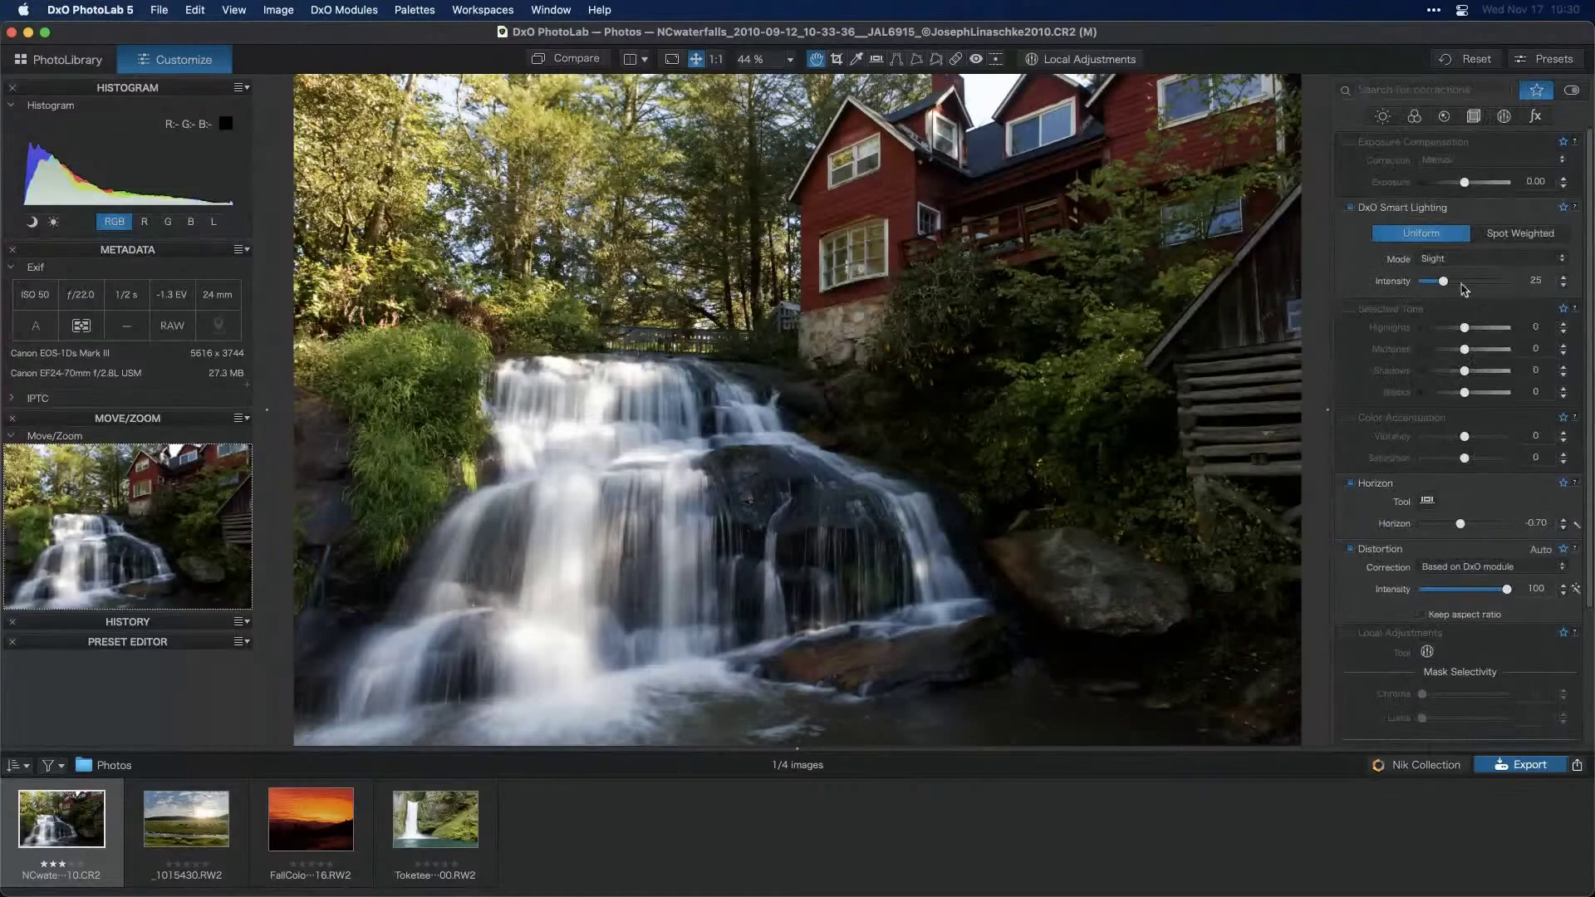
mouse_move(1466, 186)
left_mouse_down()
mouse_move(1440, 187)
mouse_move(1483, 187)
mouse_move(1431, 189)
mouse_move(1473, 188)
left_mouse_up()
double_click(1471, 184)
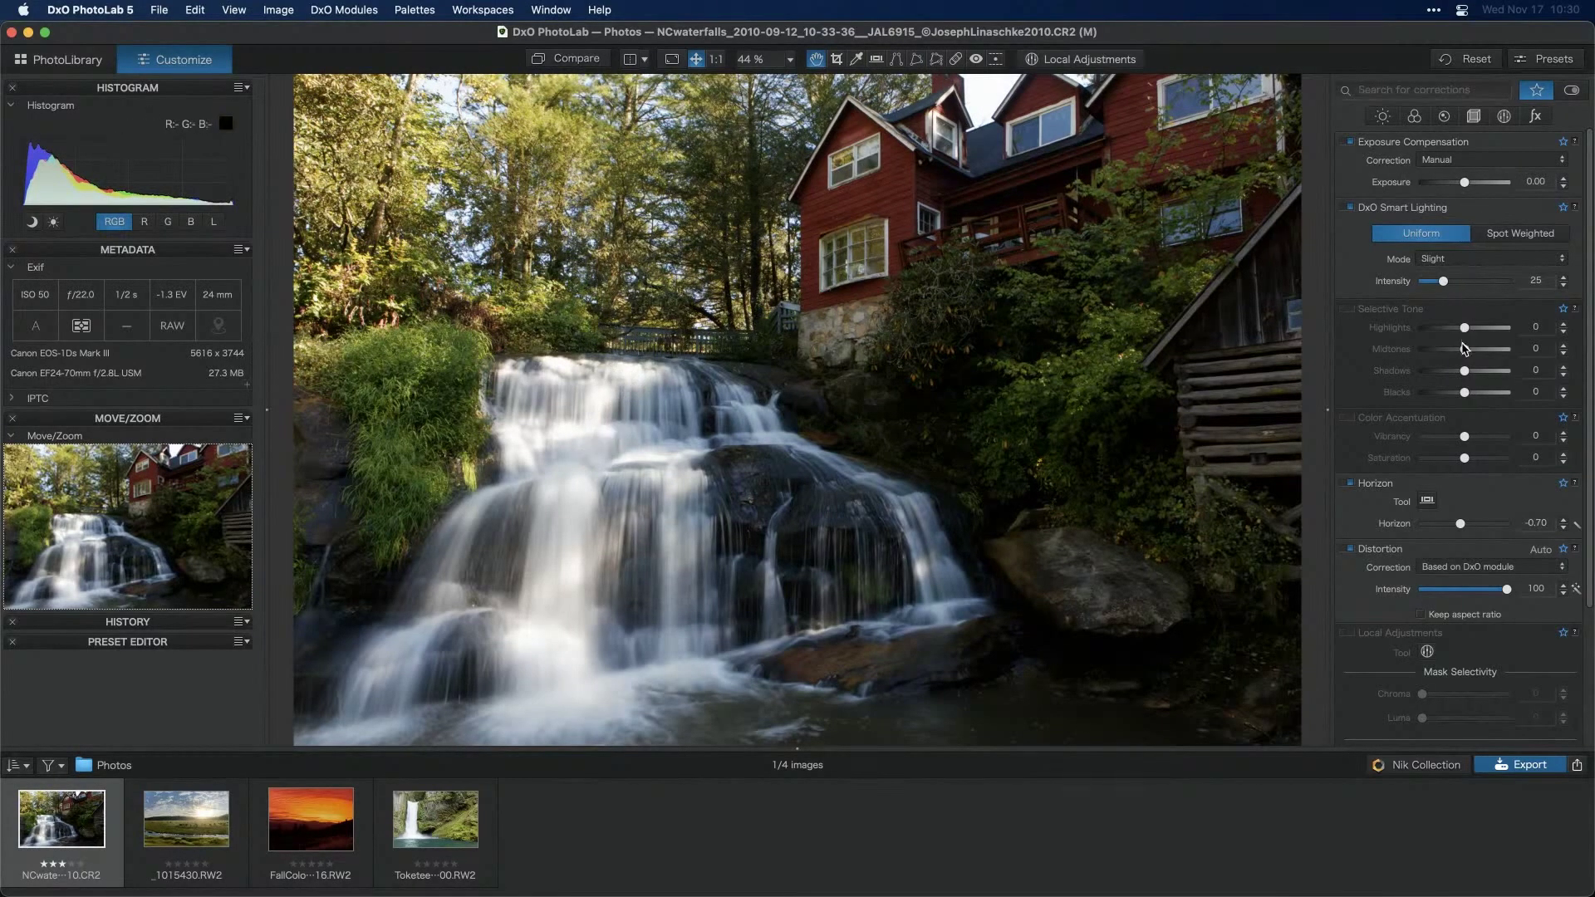
Set the waterfall photo's Selective Tone to Midtones 43 and Shadows 15
left_click_drag(1466, 351, 1483, 351)
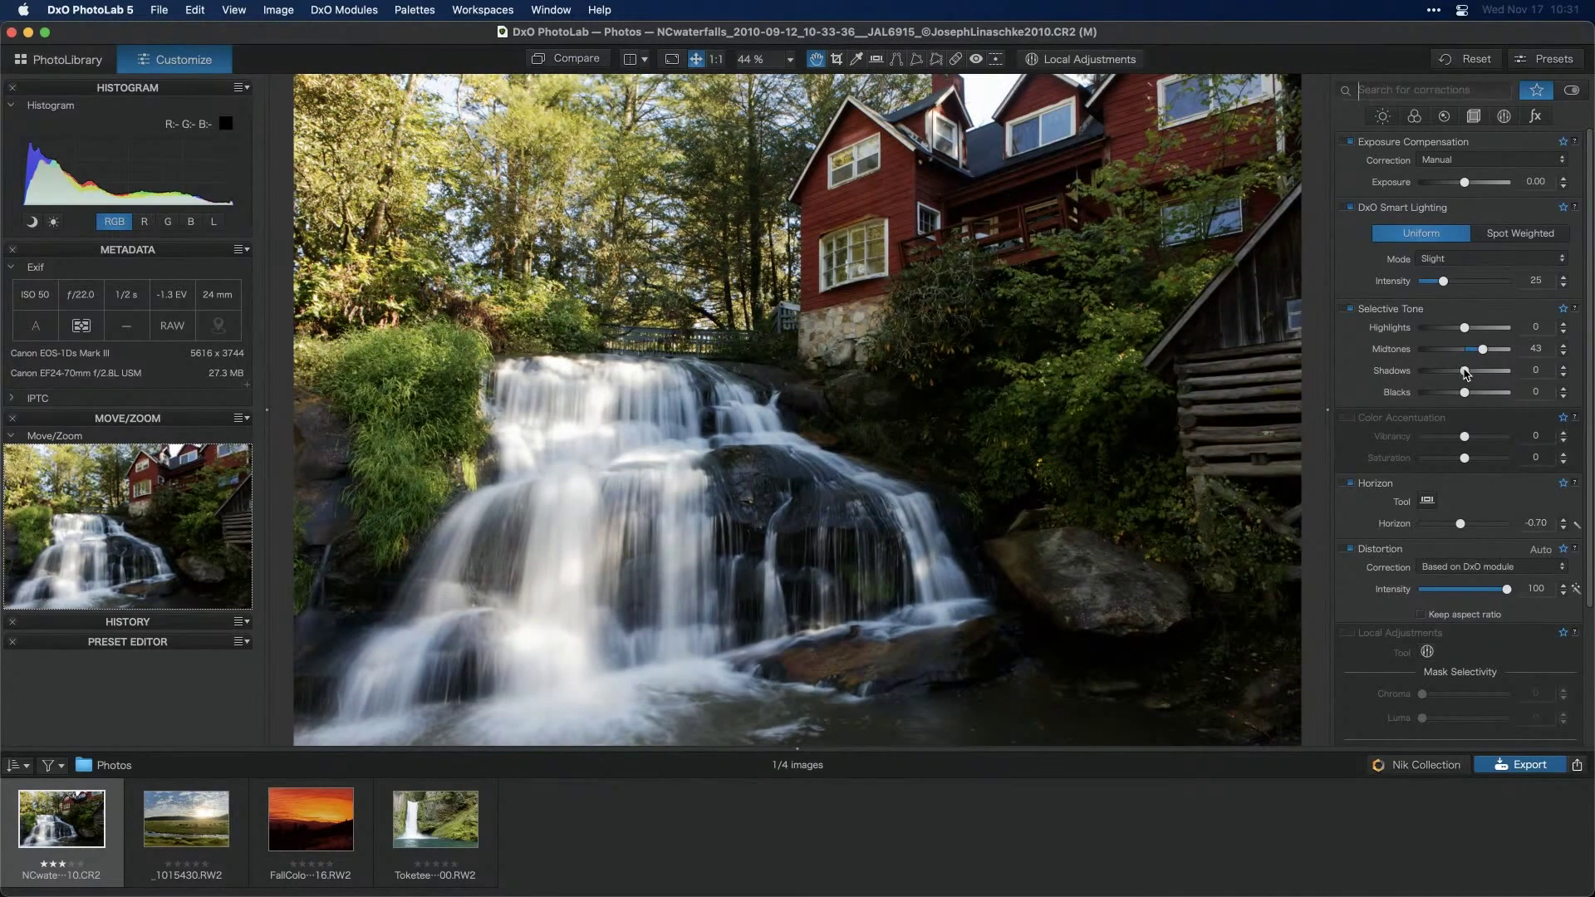
left_click_drag(1466, 373, 1483, 353)
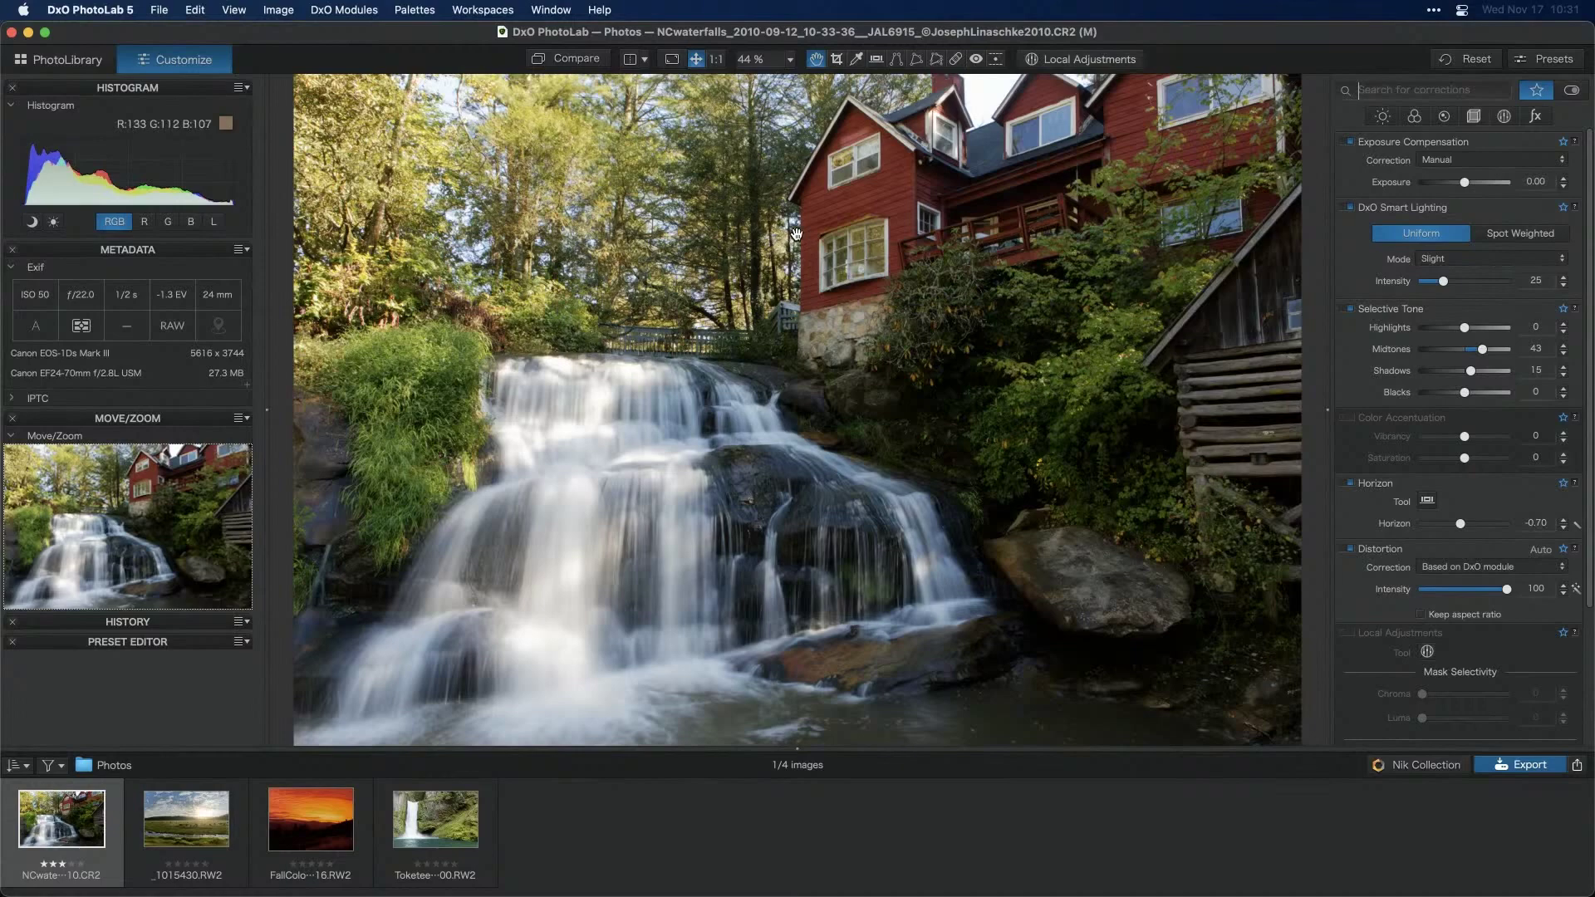
Start local adjustments on the waterfall photo with the Brush and set the brush's Feather to 100%
left_click(1094, 59)
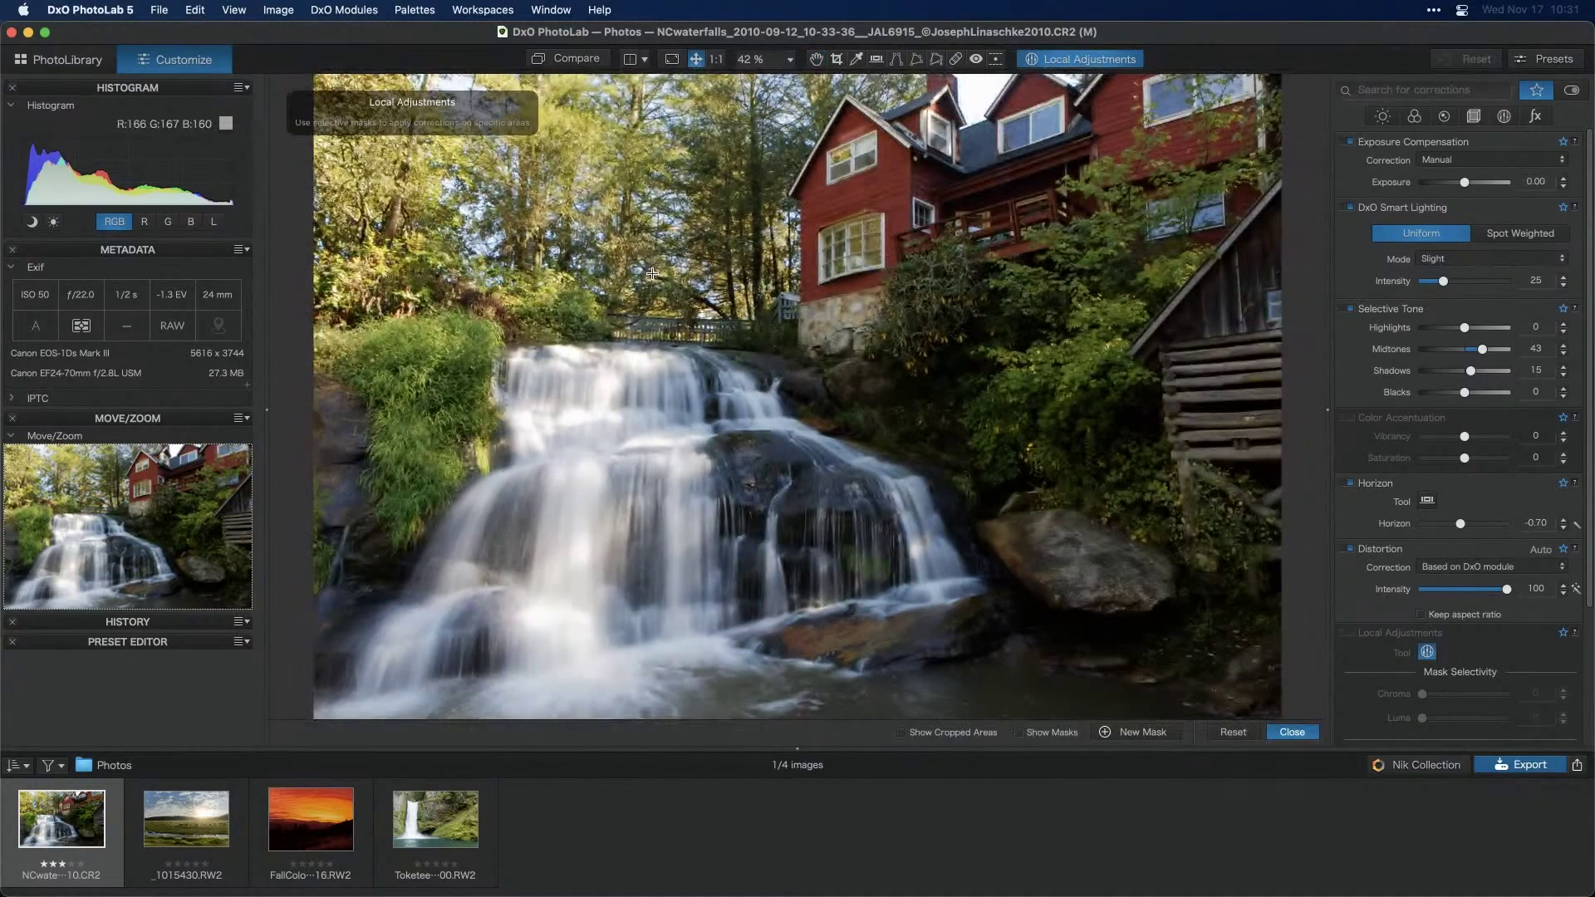
right_click(654, 273)
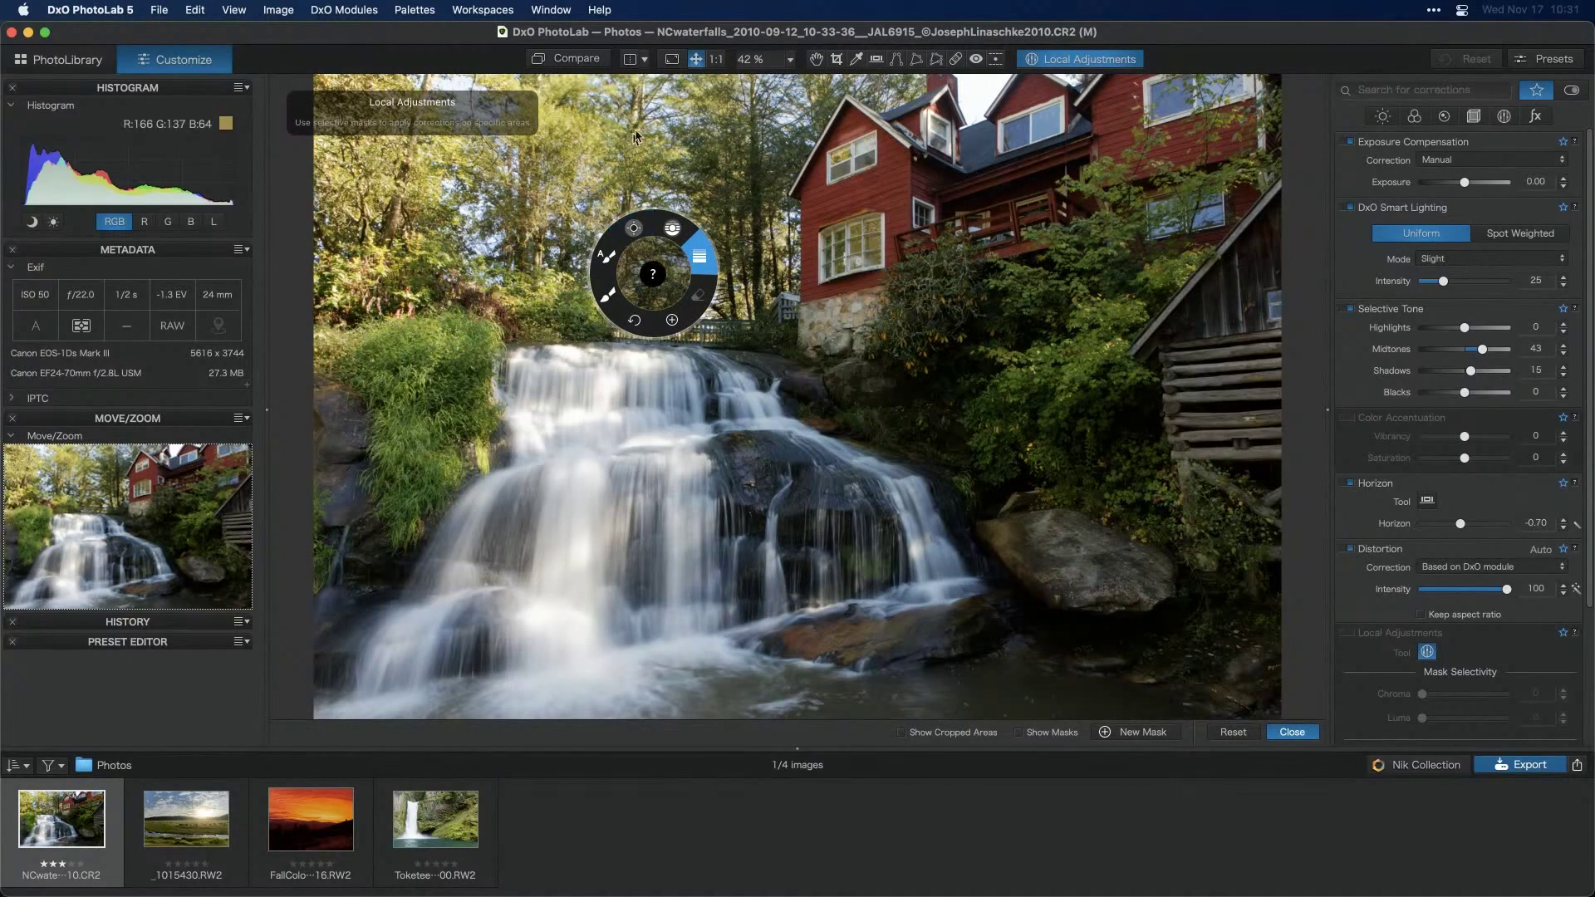
left_click(701, 261)
left_click(613, 297)
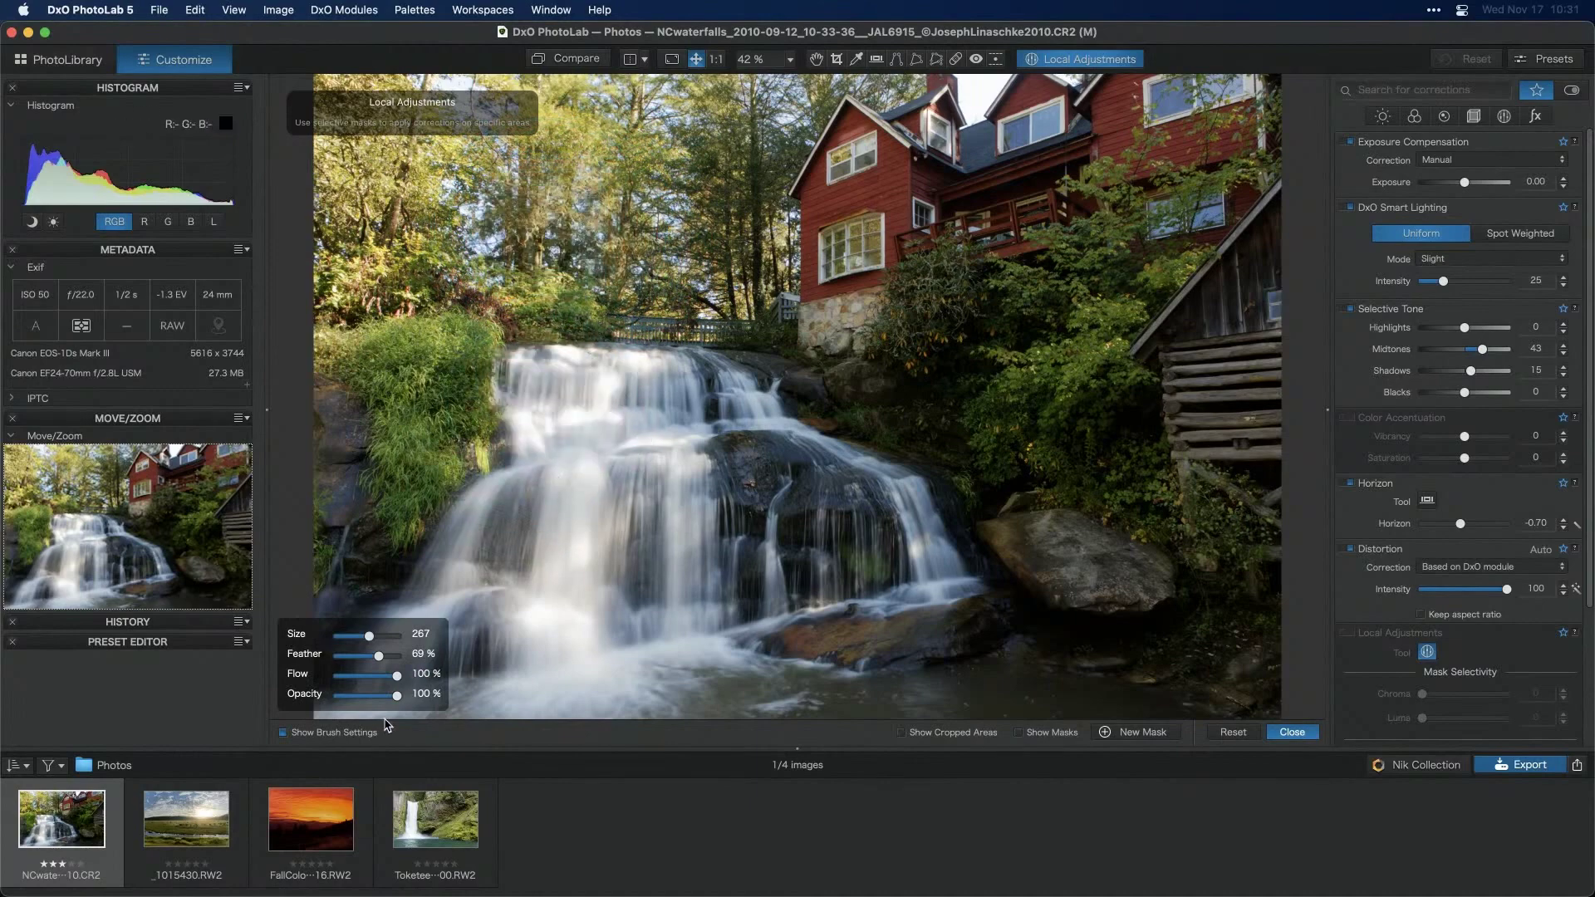
left_click_drag(378, 658, 398, 656)
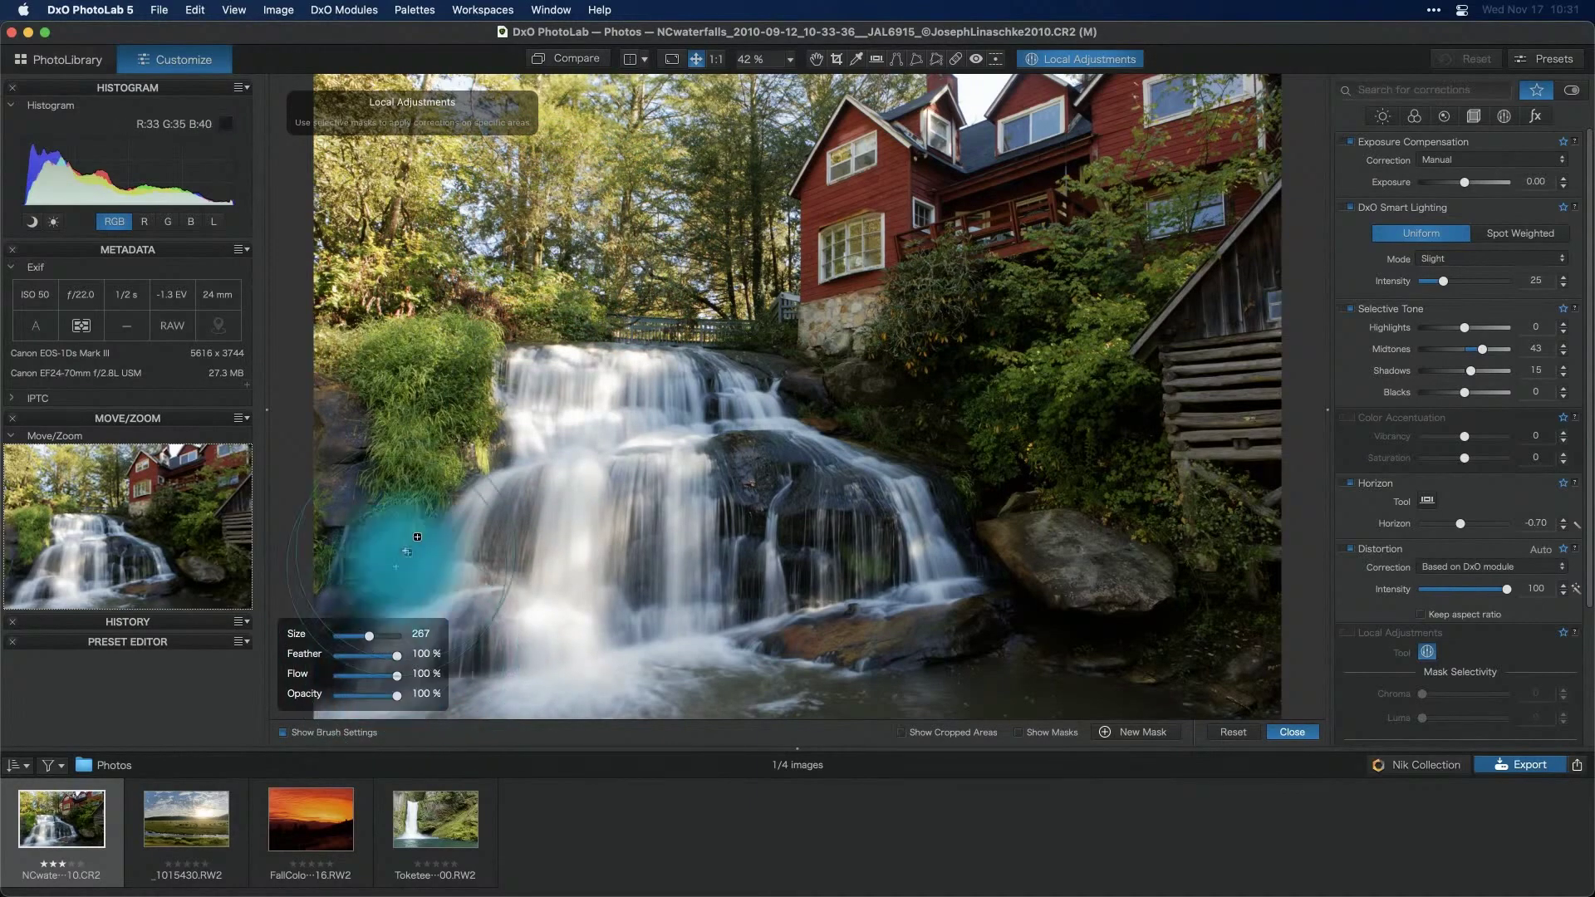
Set the brush size to 308, paint a mask over the trees above the waterfall, and lower the mask's Exposure
left_click_drag(373, 644, 377, 644)
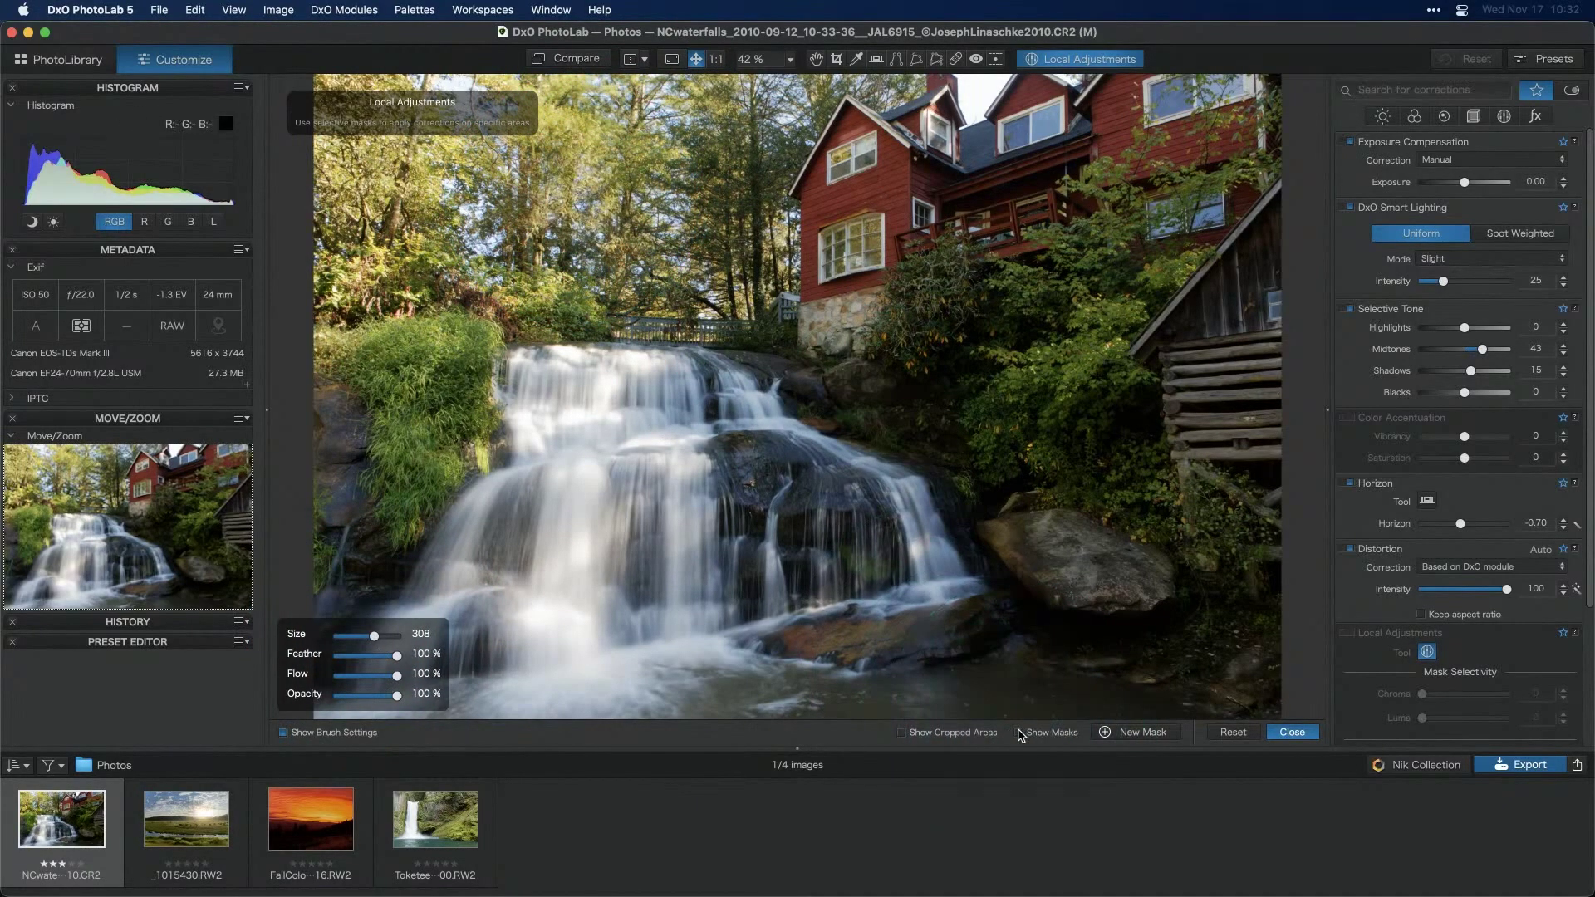
mouse_move(713, 134)
left_mouse_down()
mouse_move(390, 158)
mouse_move(598, 208)
mouse_move(432, 274)
mouse_move(423, 328)
mouse_move(378, 146)
mouse_move(698, 140)
mouse_move(768, 93)
mouse_move(720, 251)
mouse_move(497, 162)
mouse_move(509, 220)
mouse_move(690, 282)
left_mouse_up()
key("m")
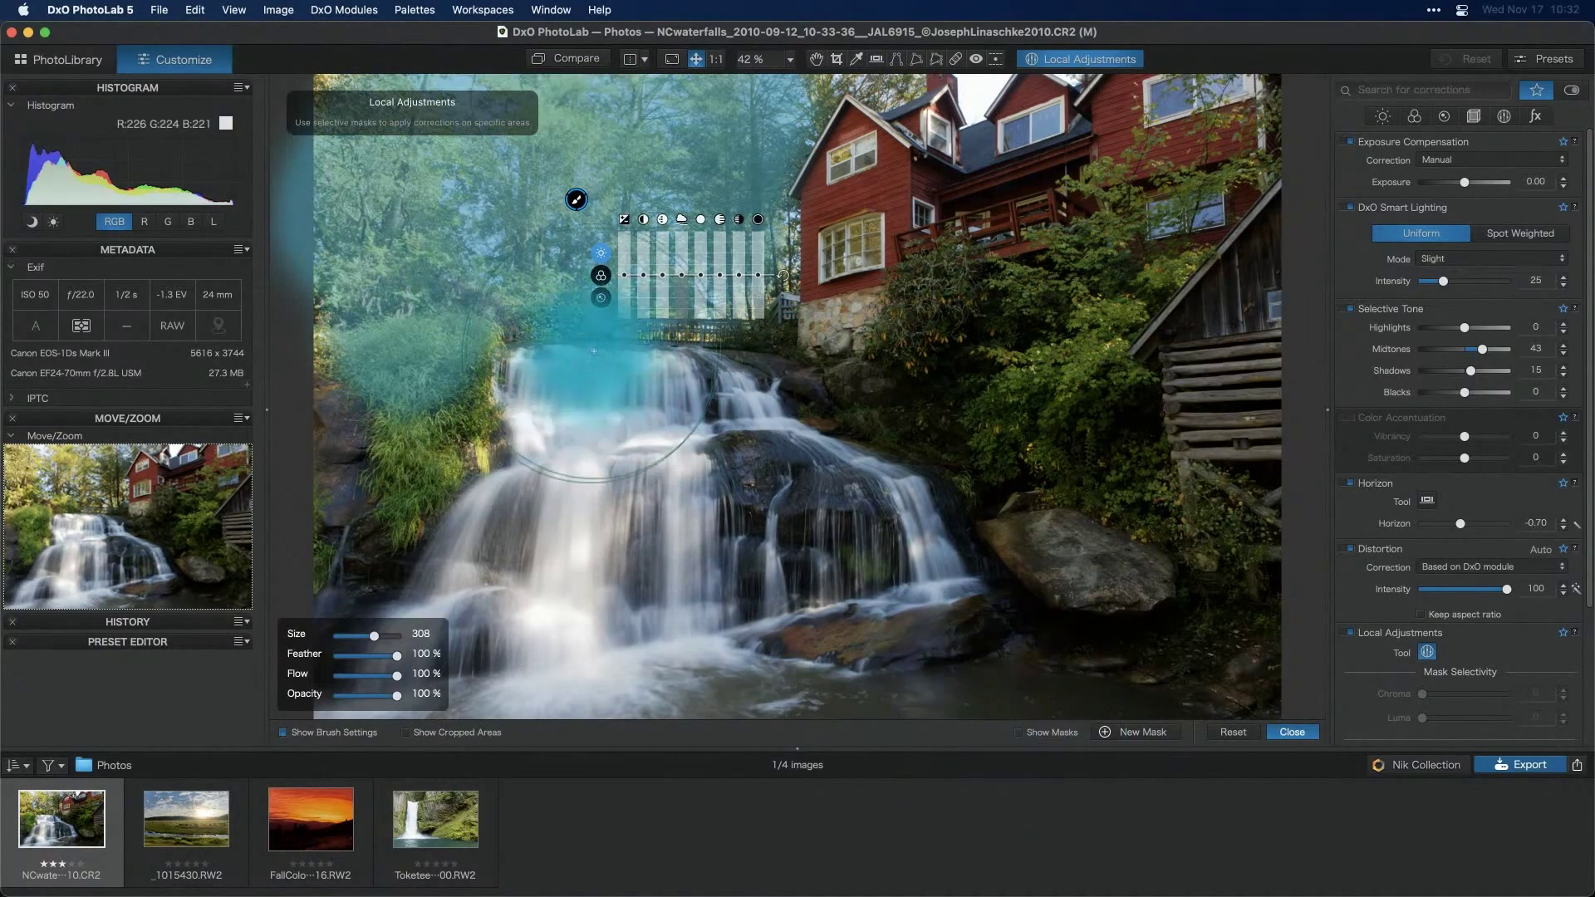
left_click_drag(624, 275, 625, 289)
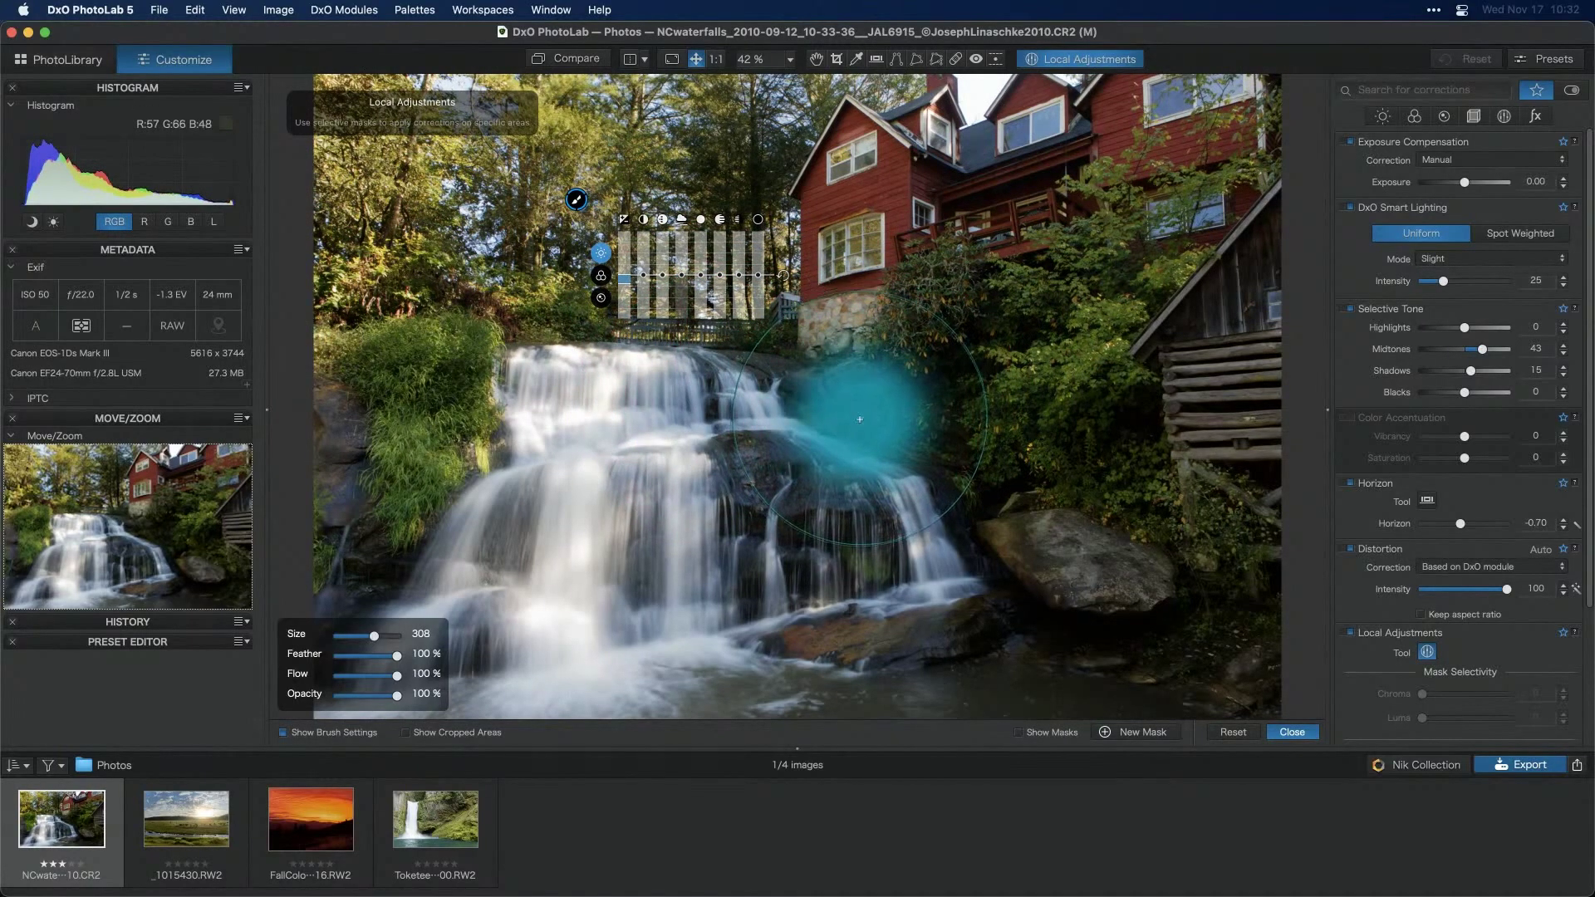
mouse_move(573, 203)
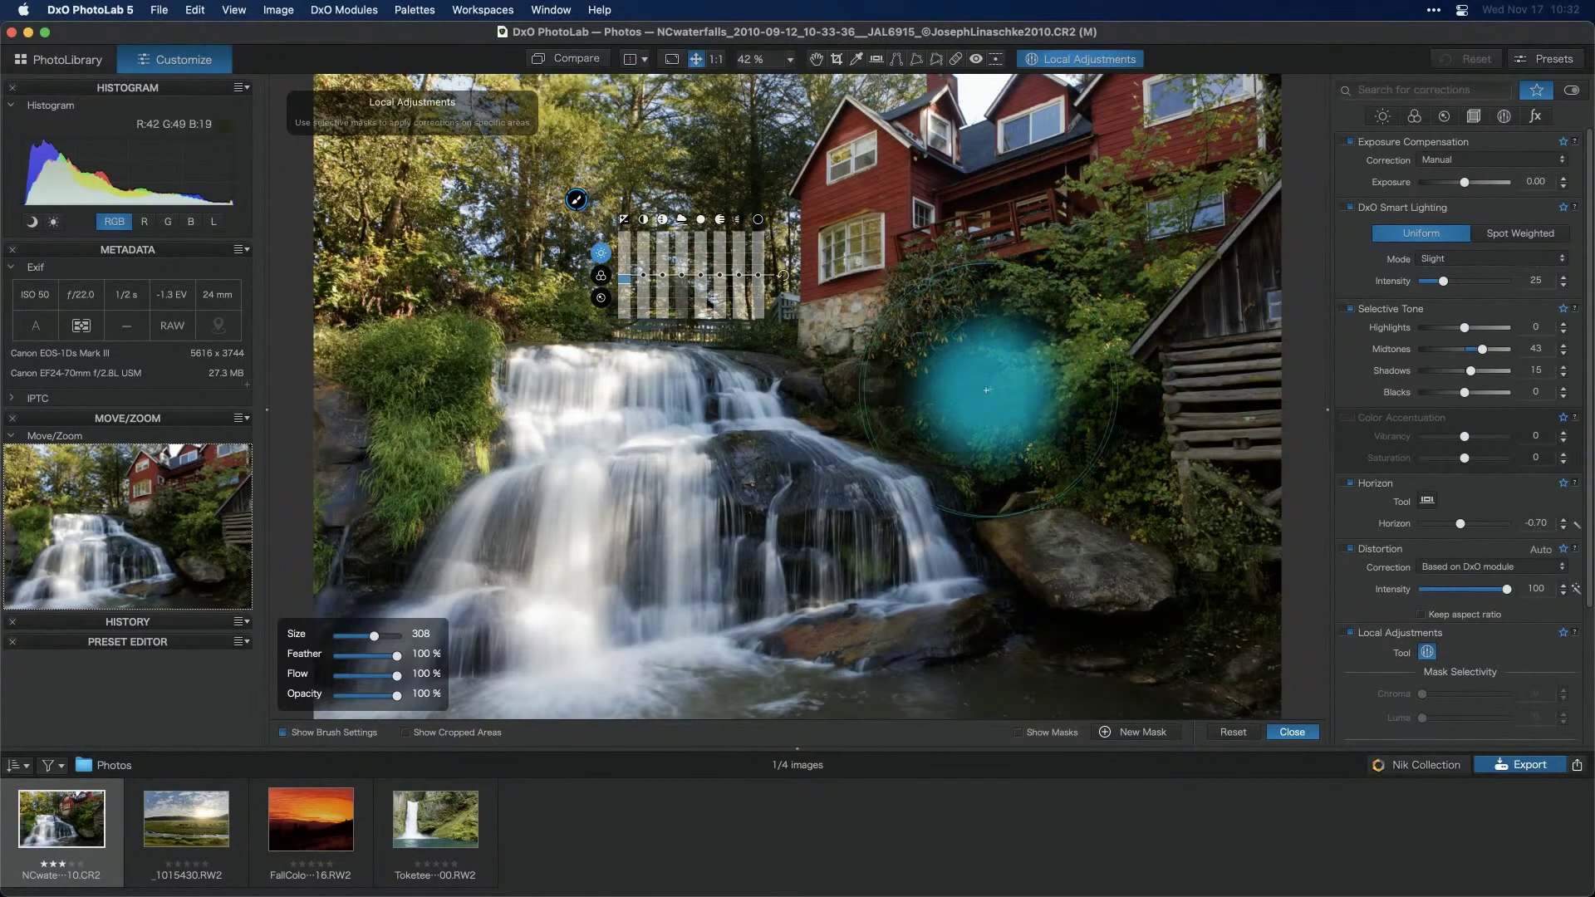
Start a new mask with a Control Point on the green bushes below the house, fine-tuning its position while viewing the mask
right_click(882, 420)
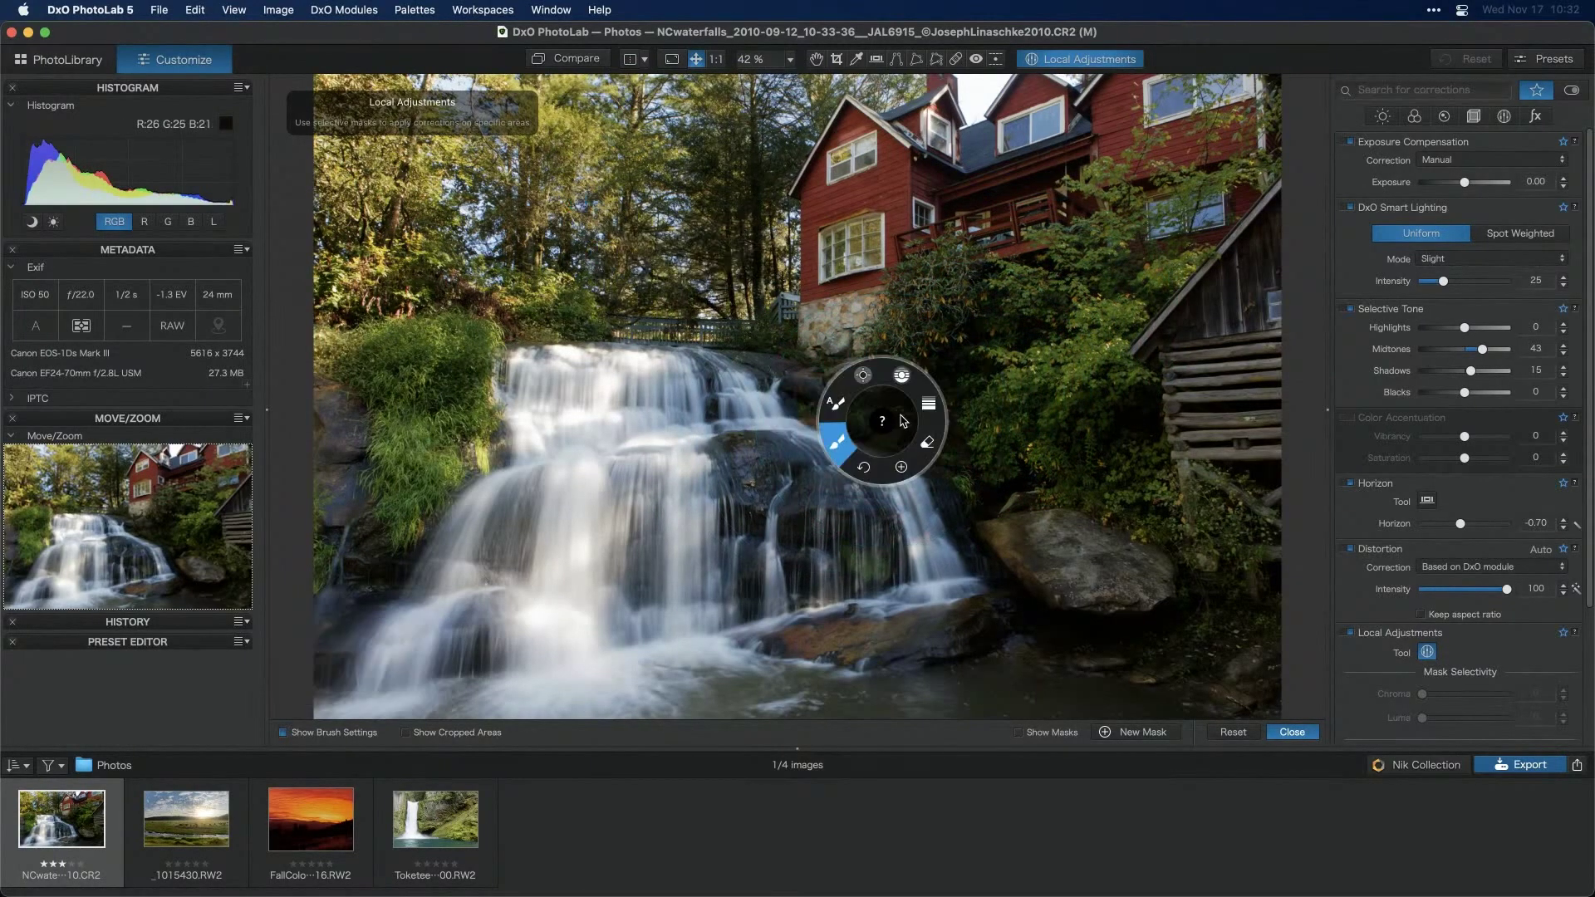
right_click(1037, 415)
left_click(1014, 366)
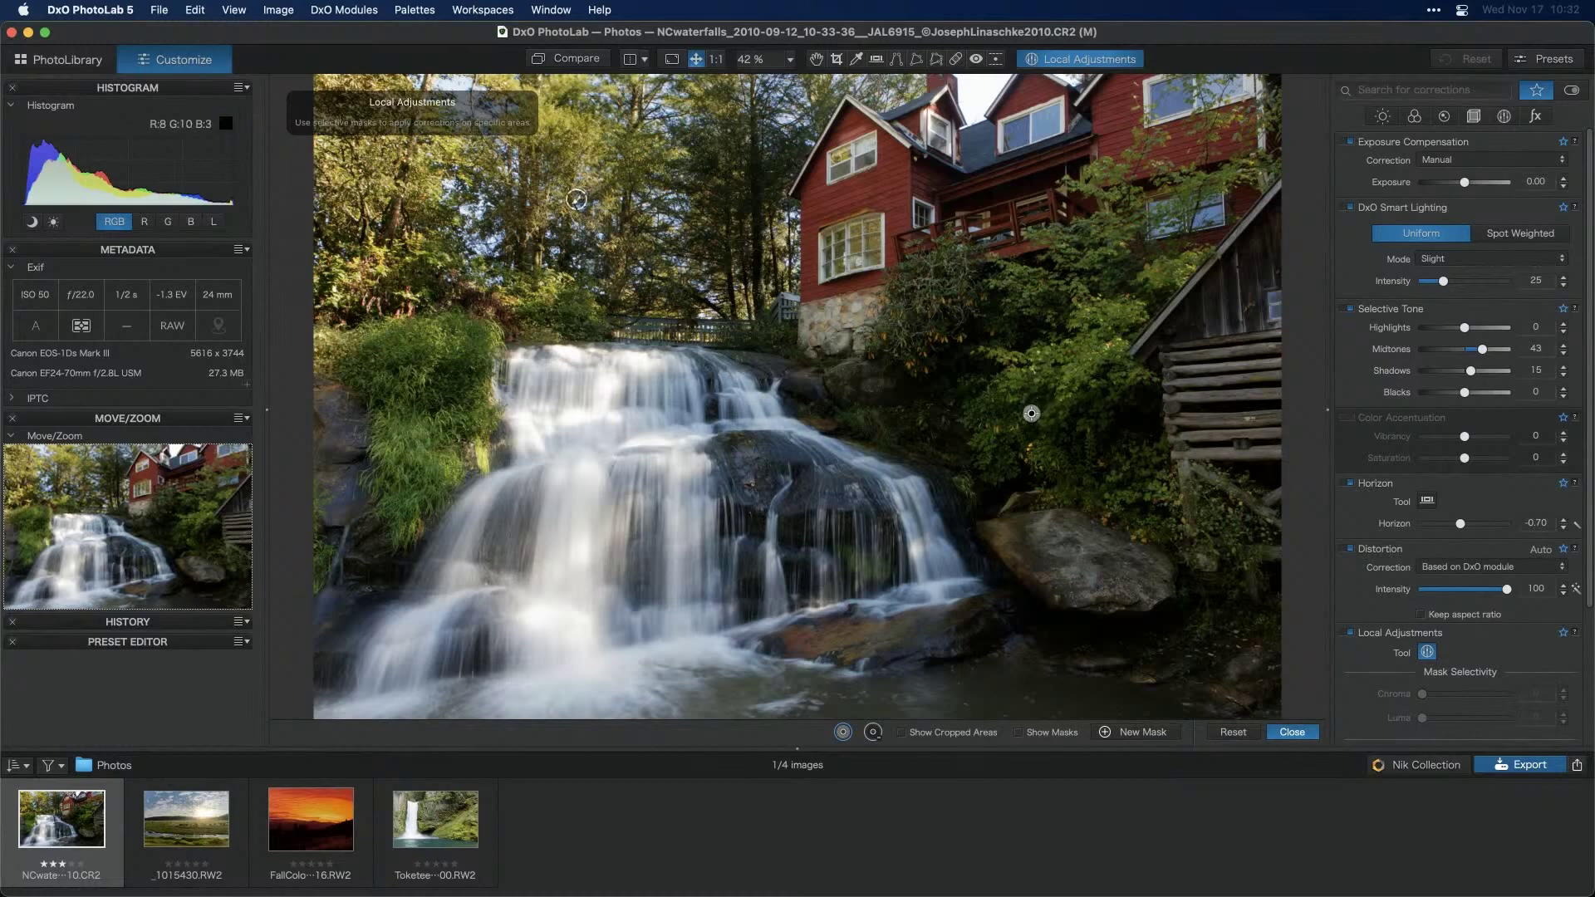
left_click(1046, 369)
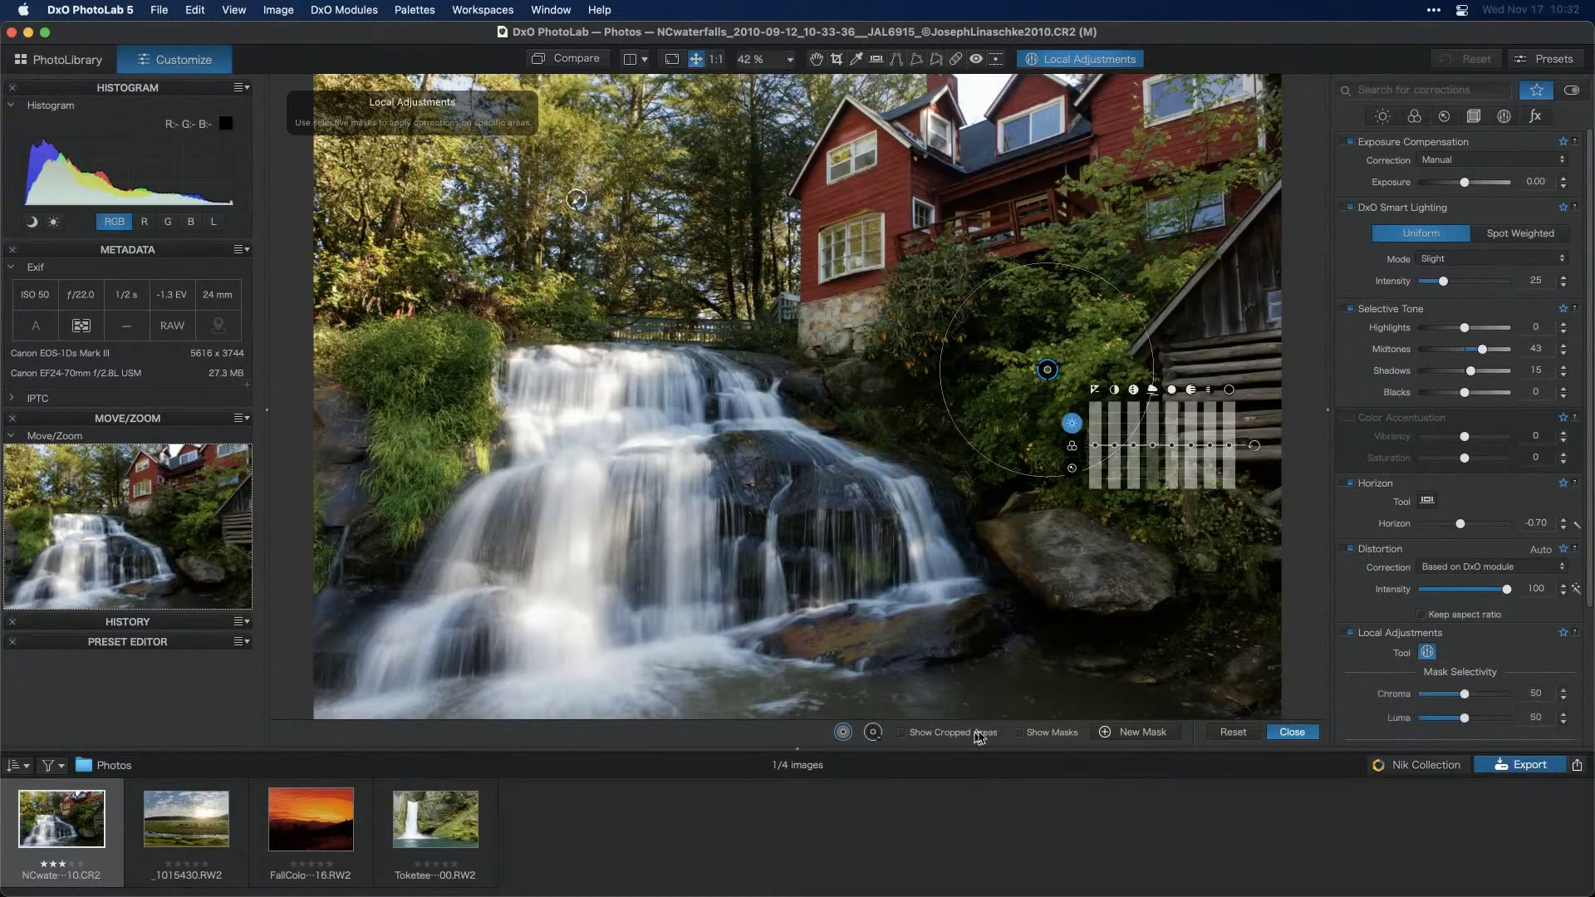
left_click(1019, 733)
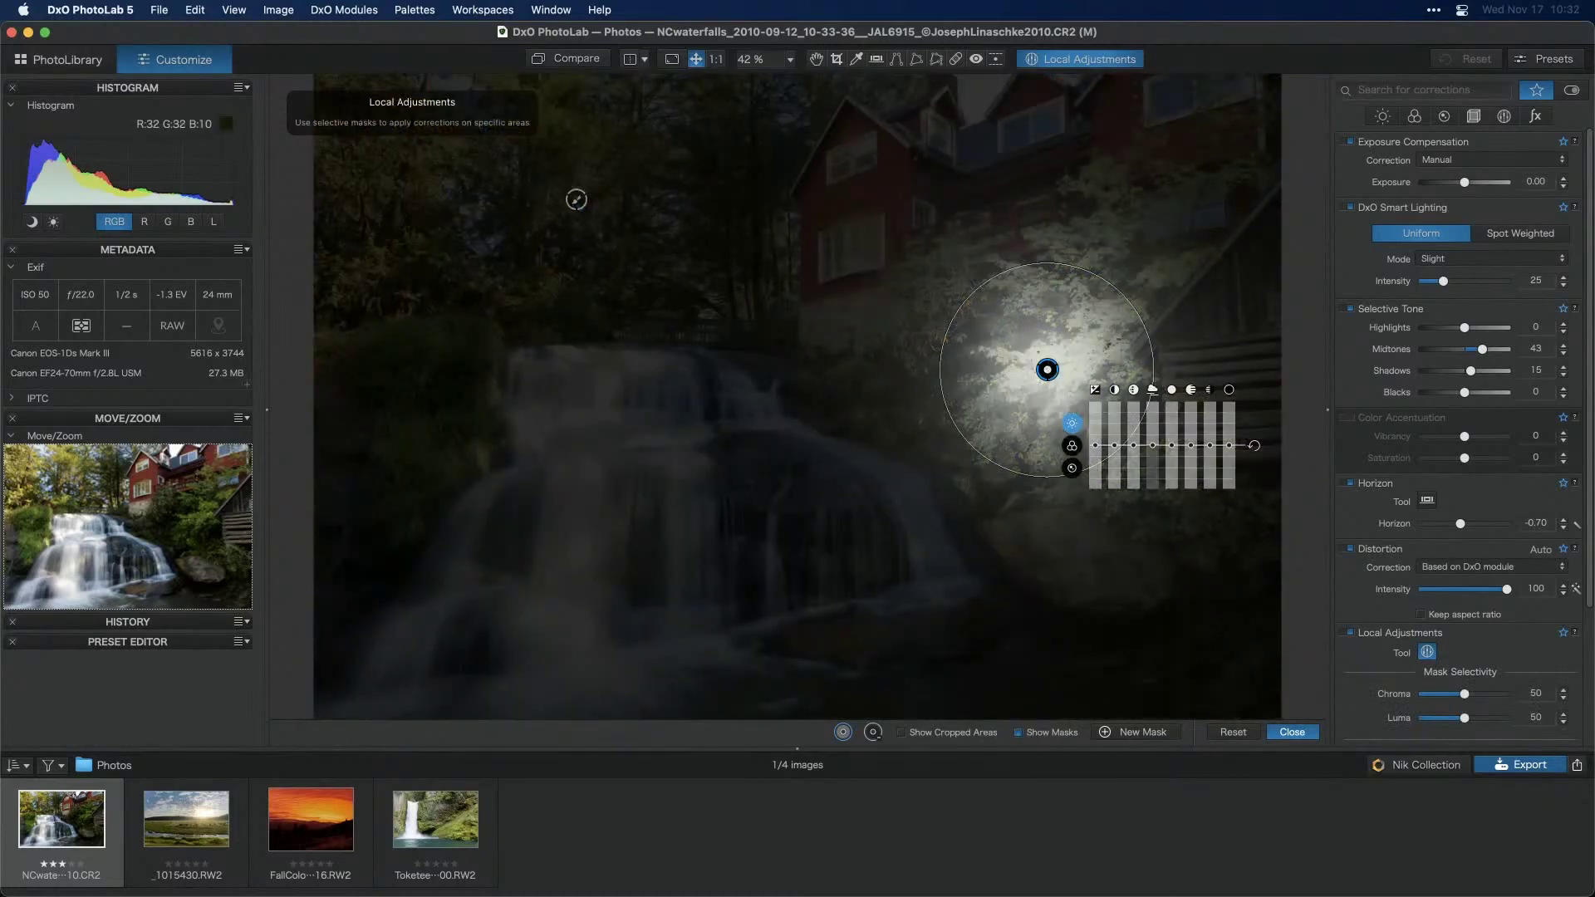
left_click_drag(1046, 369, 1042, 363)
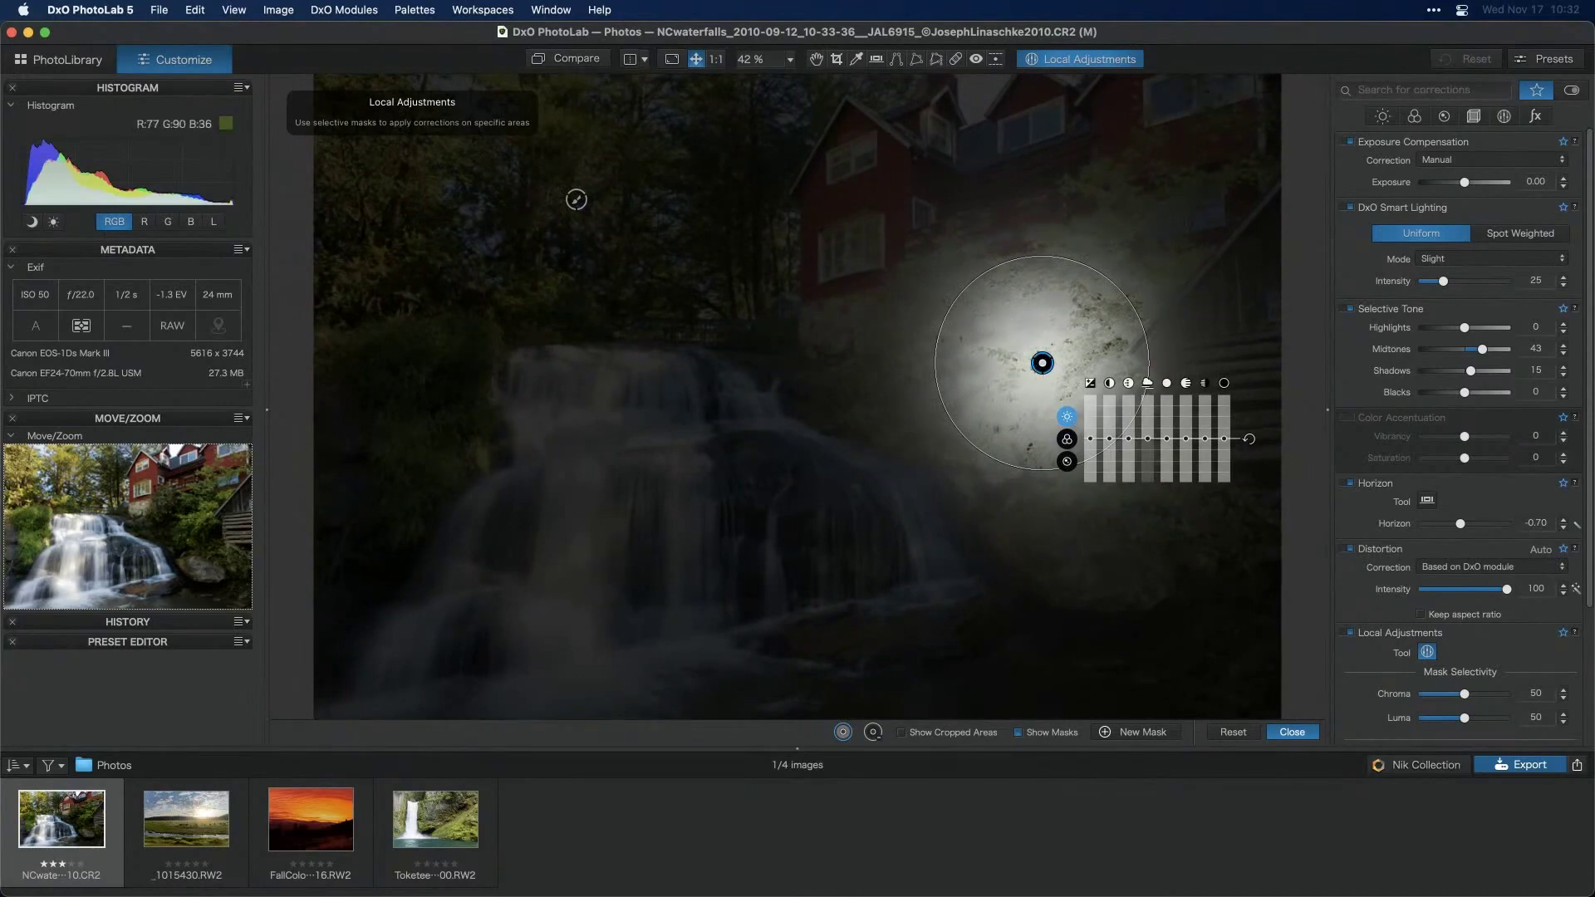
left_click_drag(1041, 363, 1044, 371)
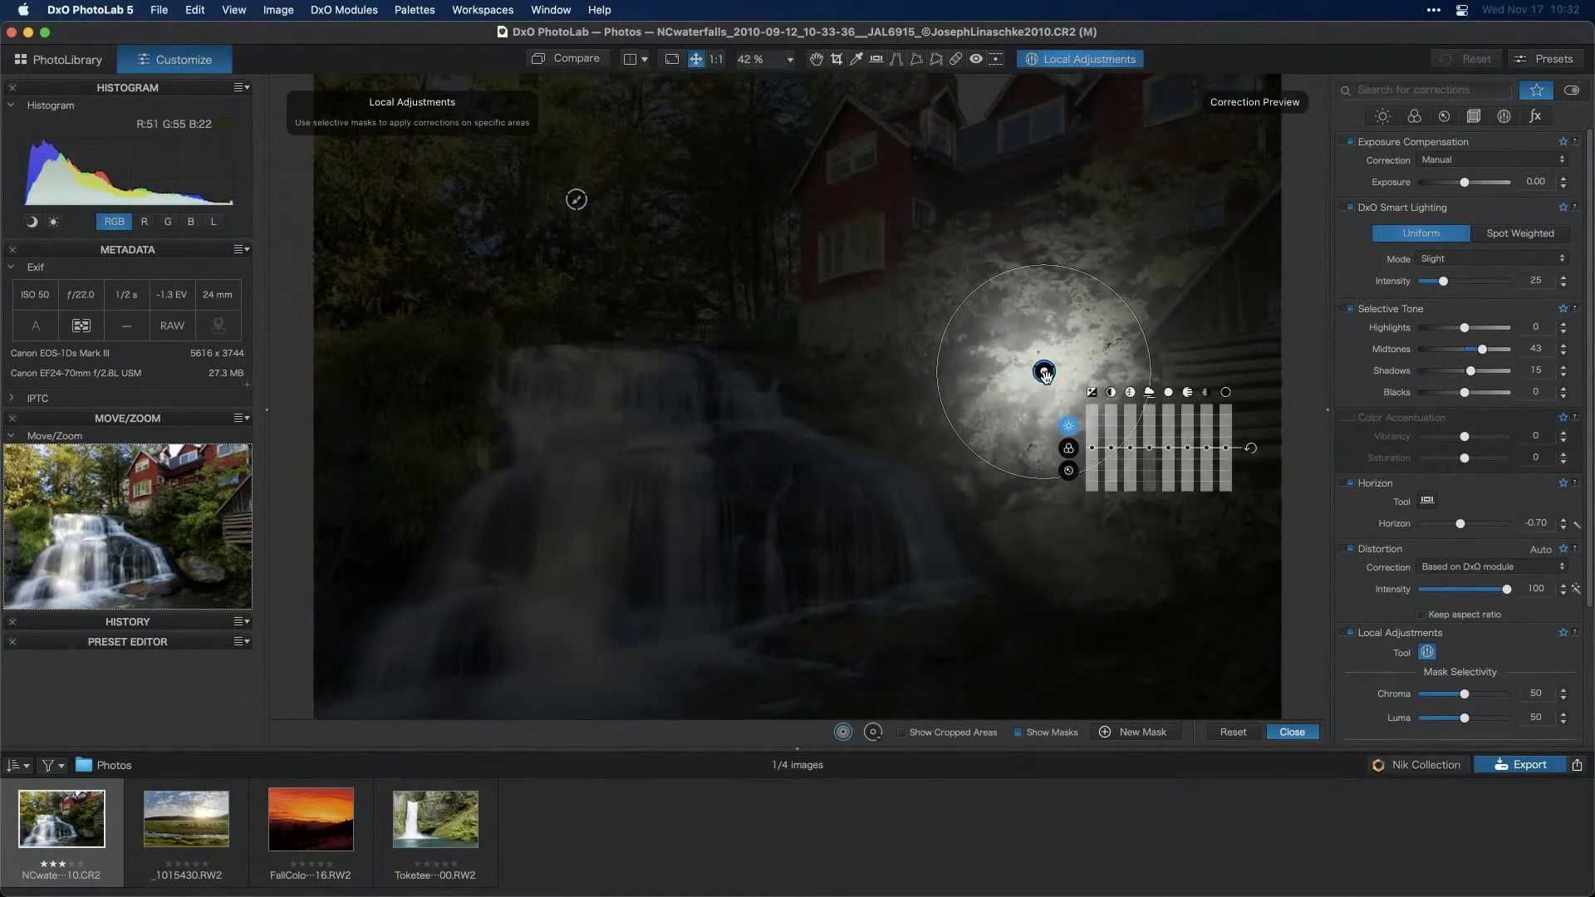
left_click(1019, 732)
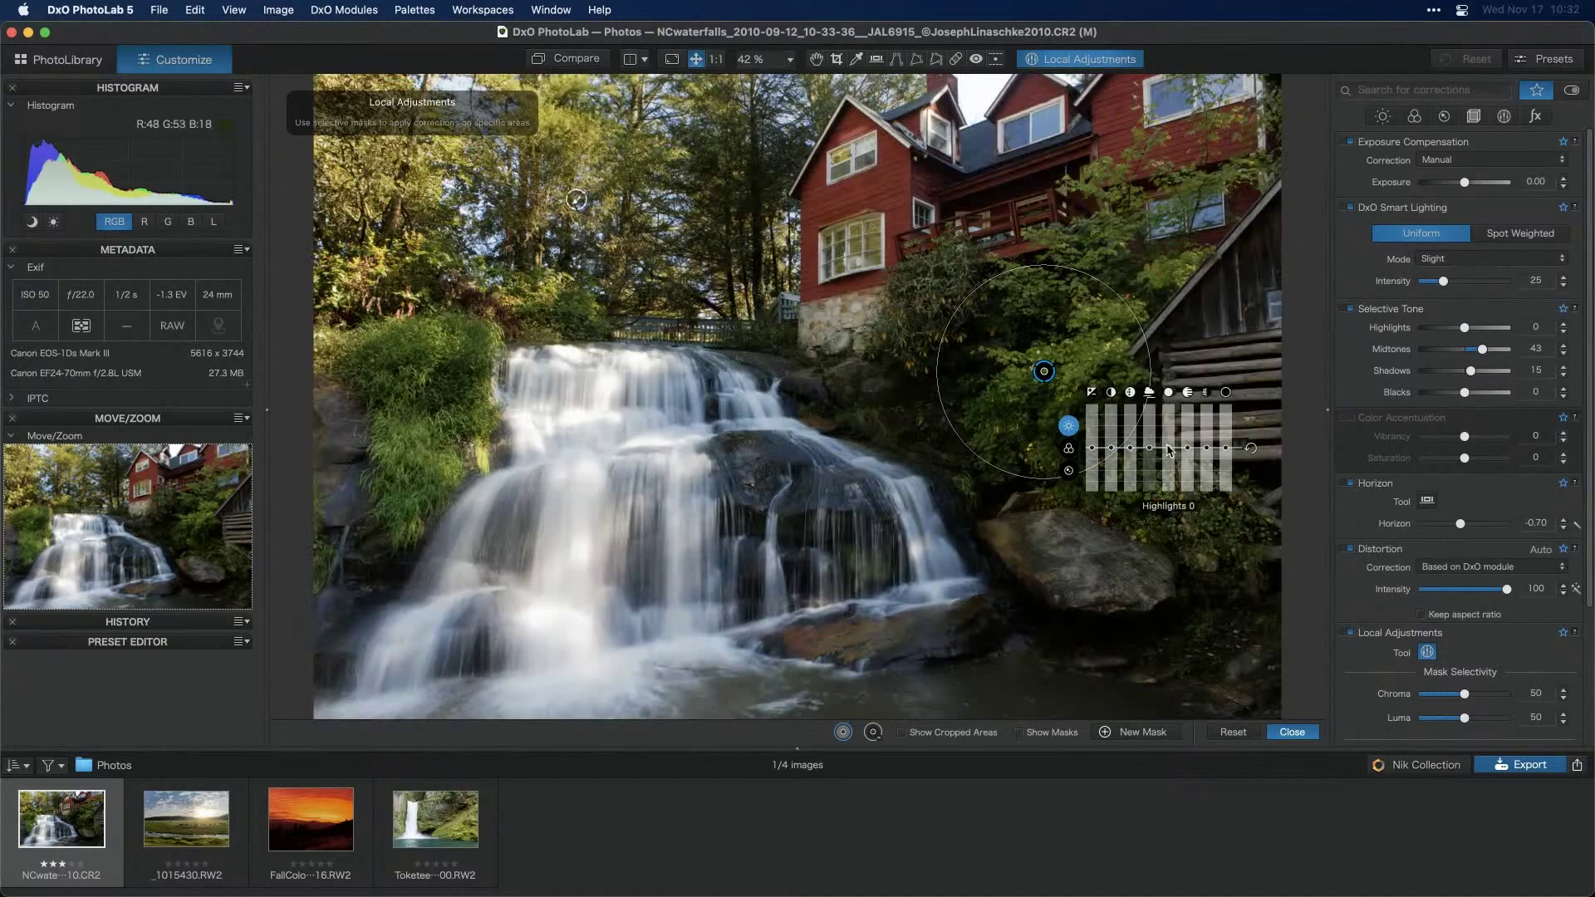
Raise the bushes' control point Highlights to about 43, lift its Midtones slightly, and nudge the point into place
left_click_drag(1168, 453, 1172, 433)
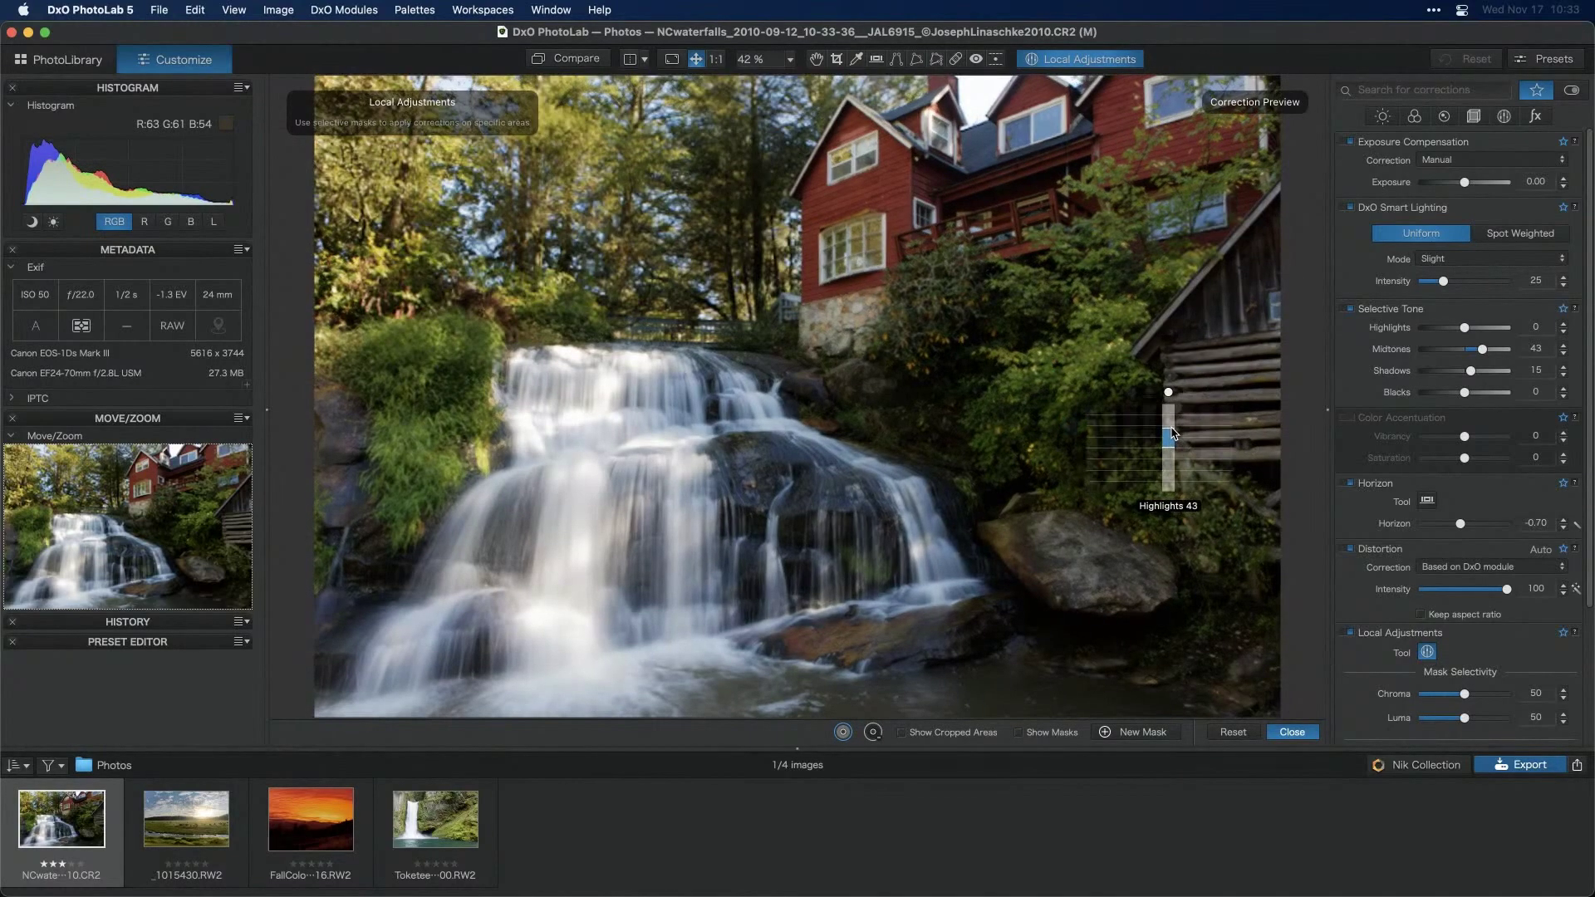
left_click(1171, 434)
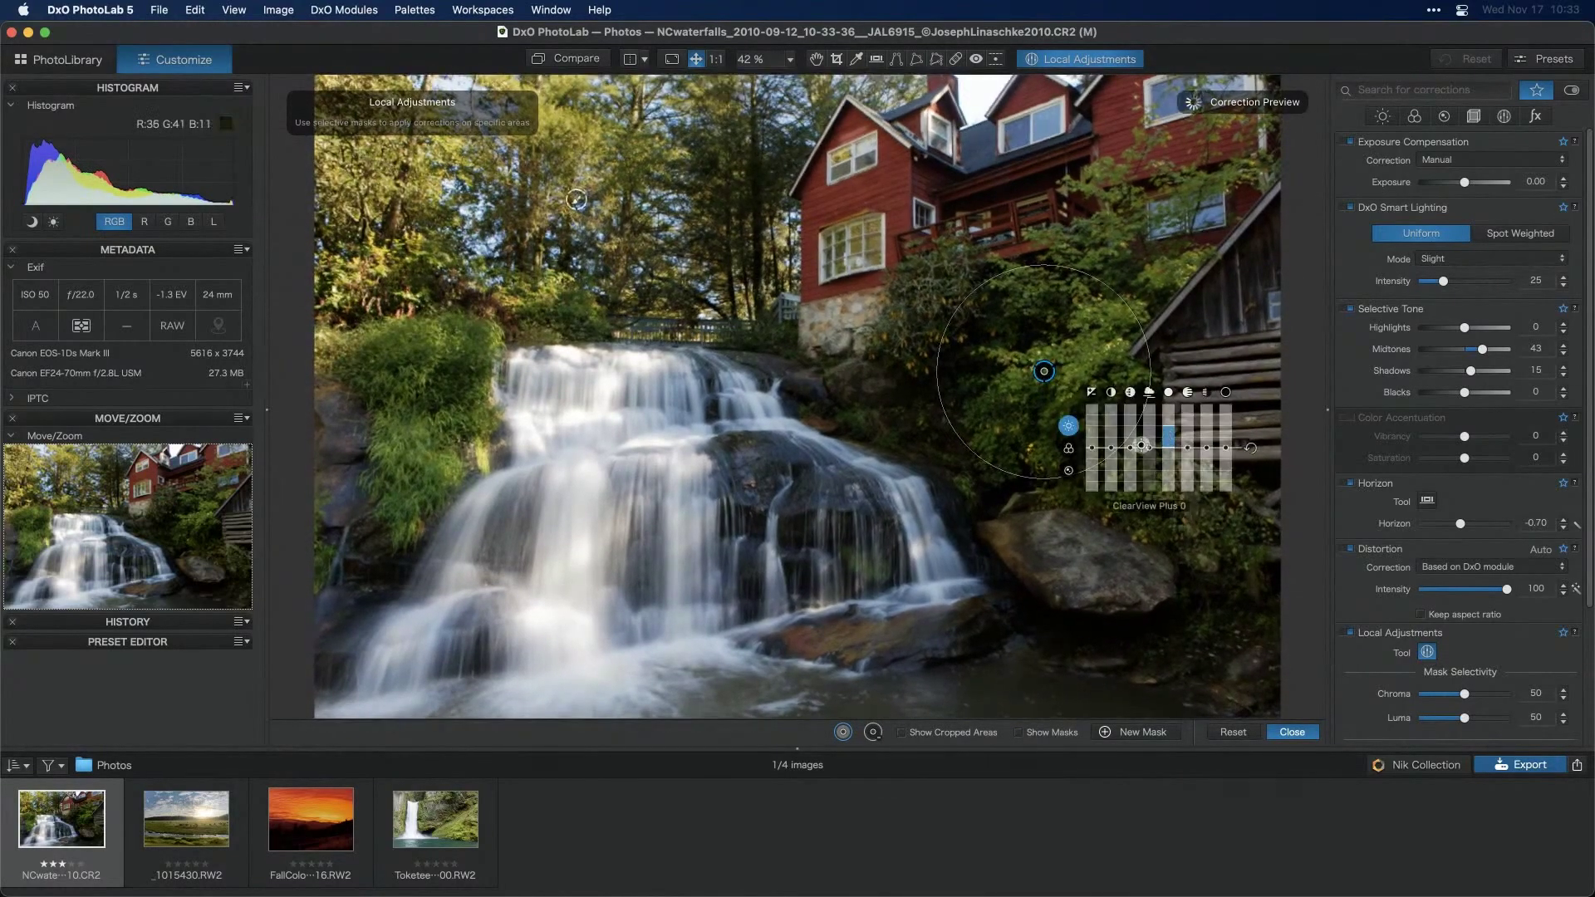
left_click(1113, 452)
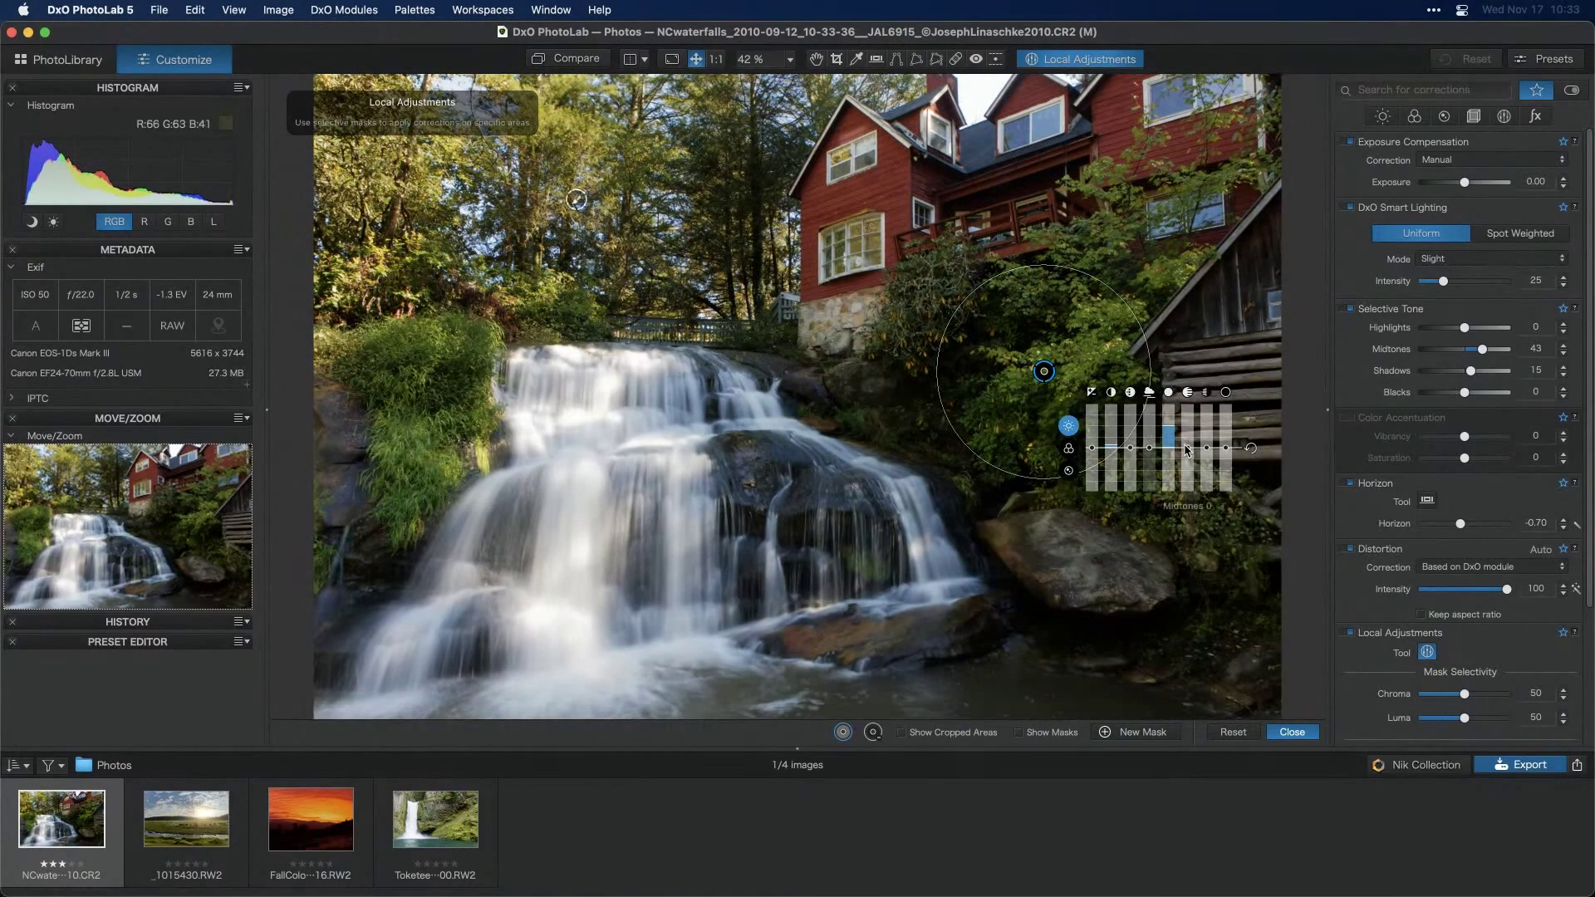
left_click_drag(1189, 447, 1169, 424)
left_click_drag(1045, 372, 1042, 374)
mouse_move(1171, 433)
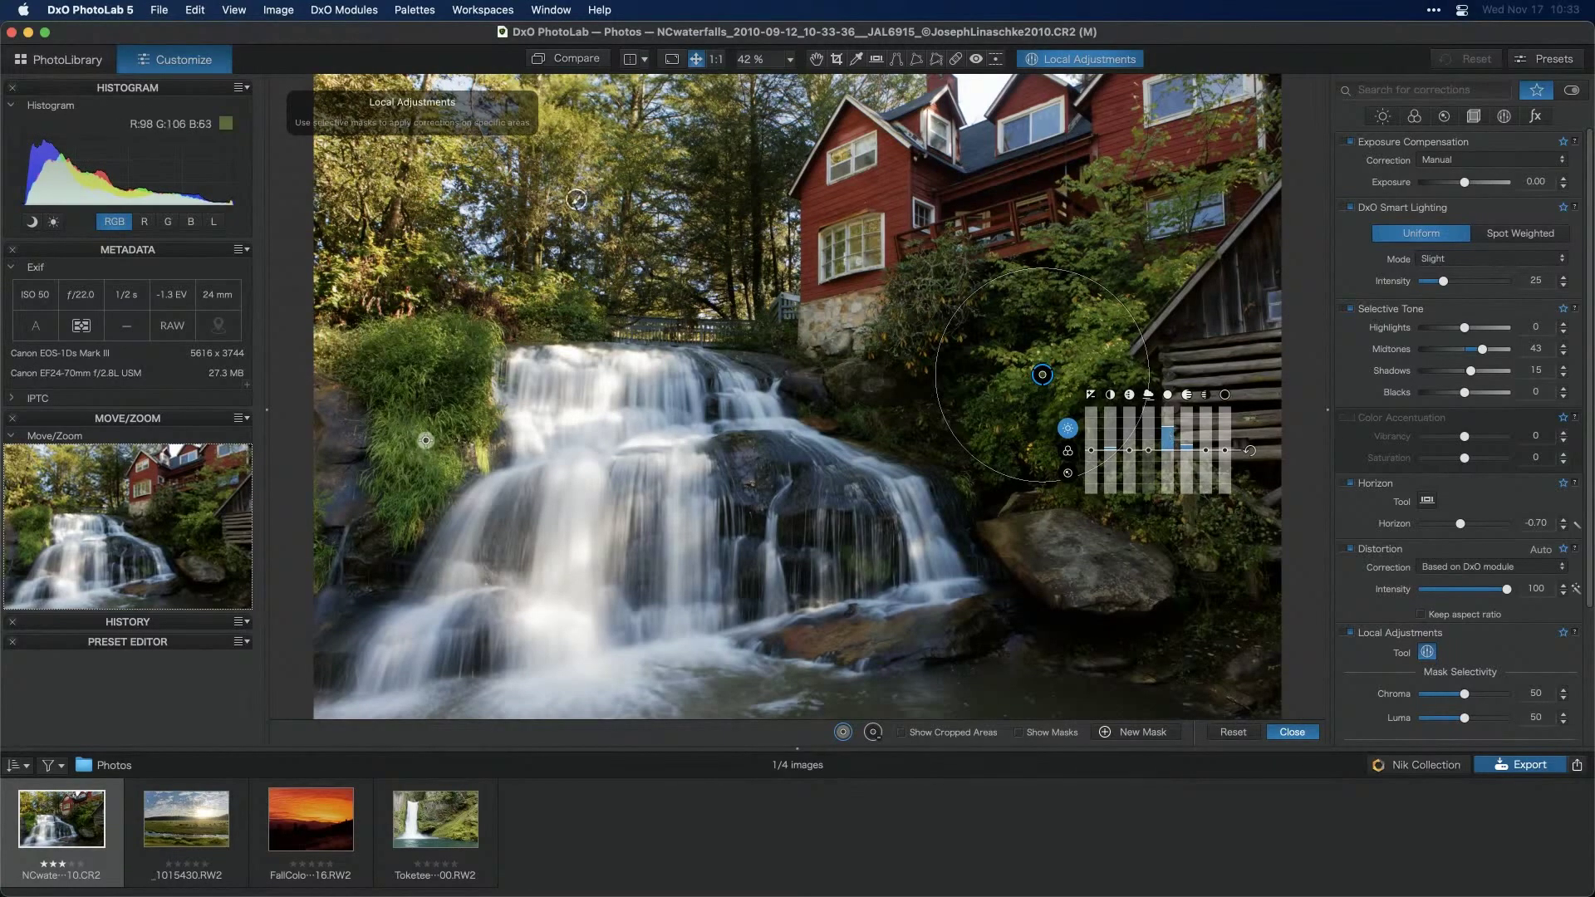
Add a new mask with a Control Point on the grass beside the waterfall and lower its Exposure
right_click(479, 437)
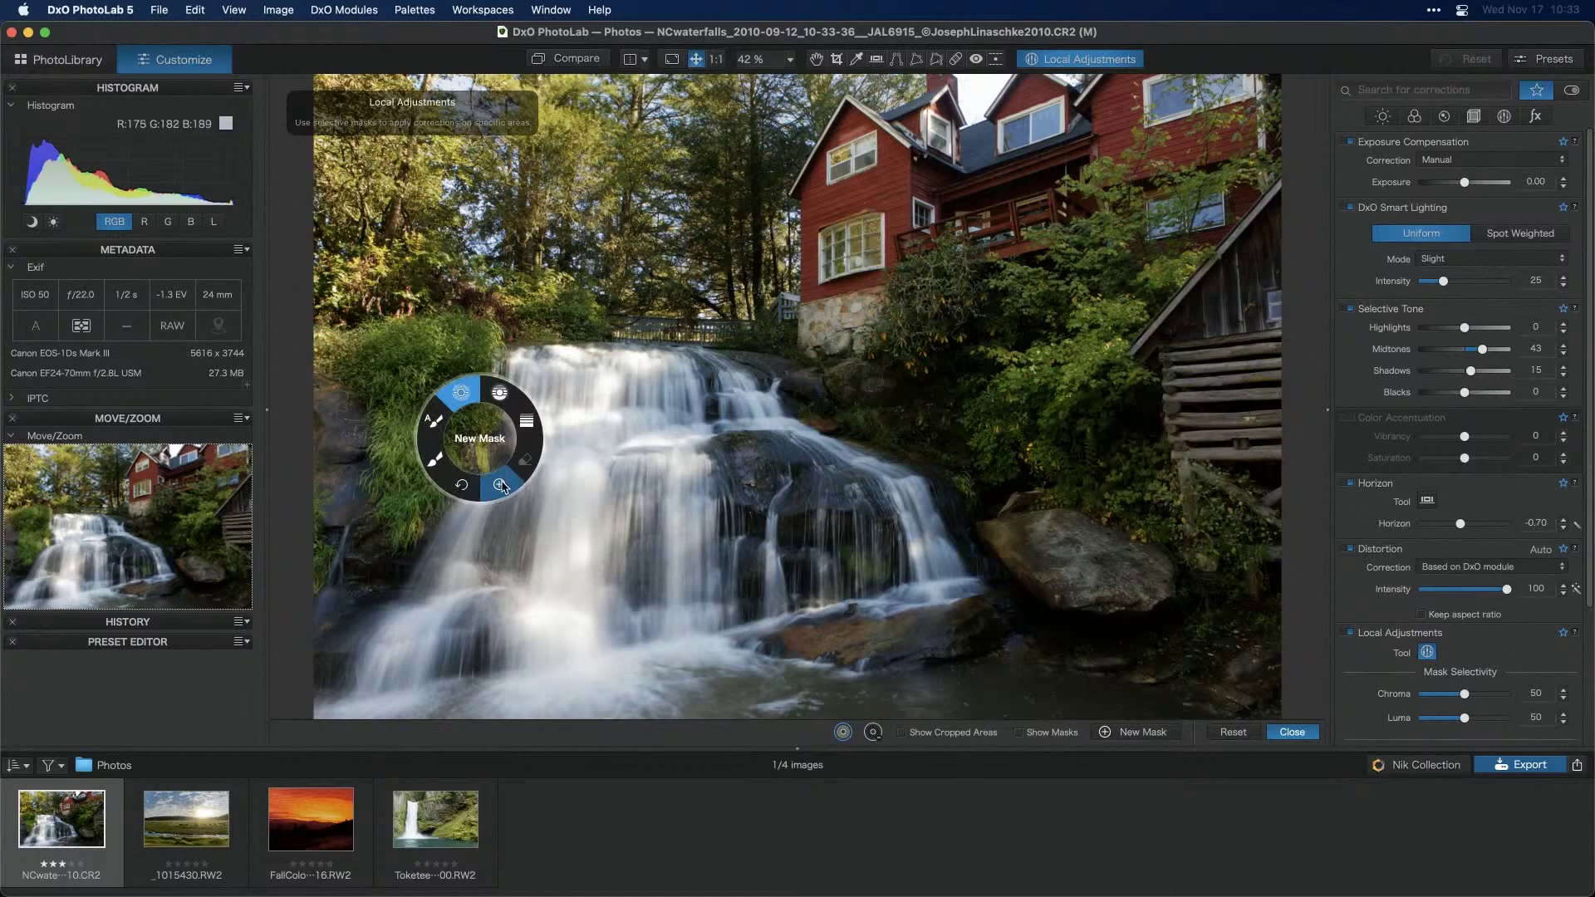
left_click(501, 486)
right_click(413, 458)
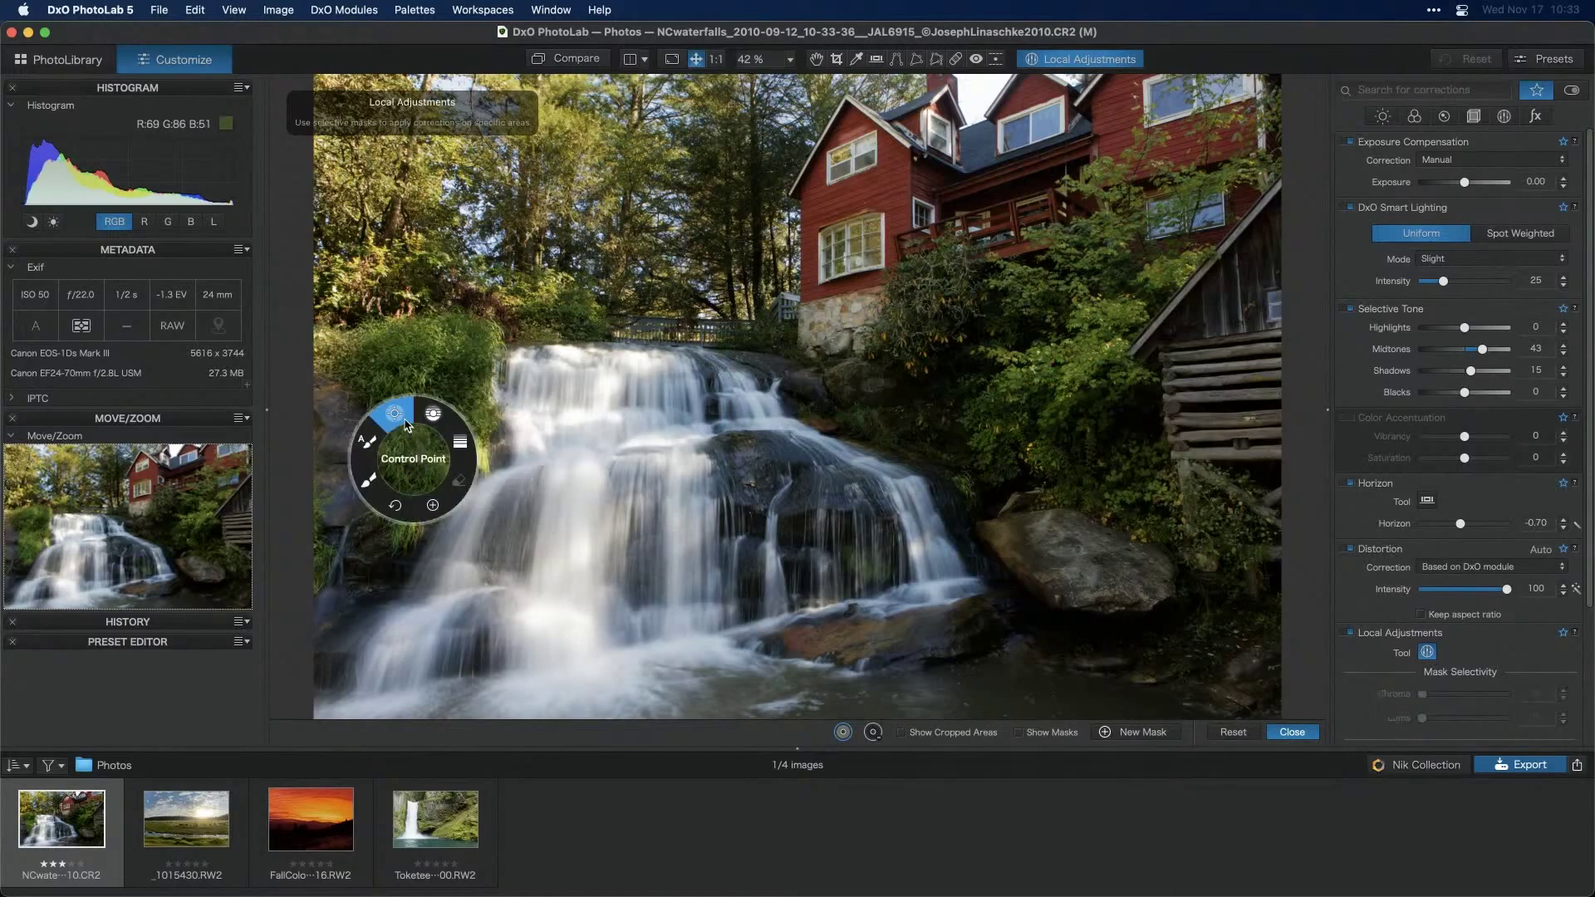
left_click(408, 428)
left_click(419, 465)
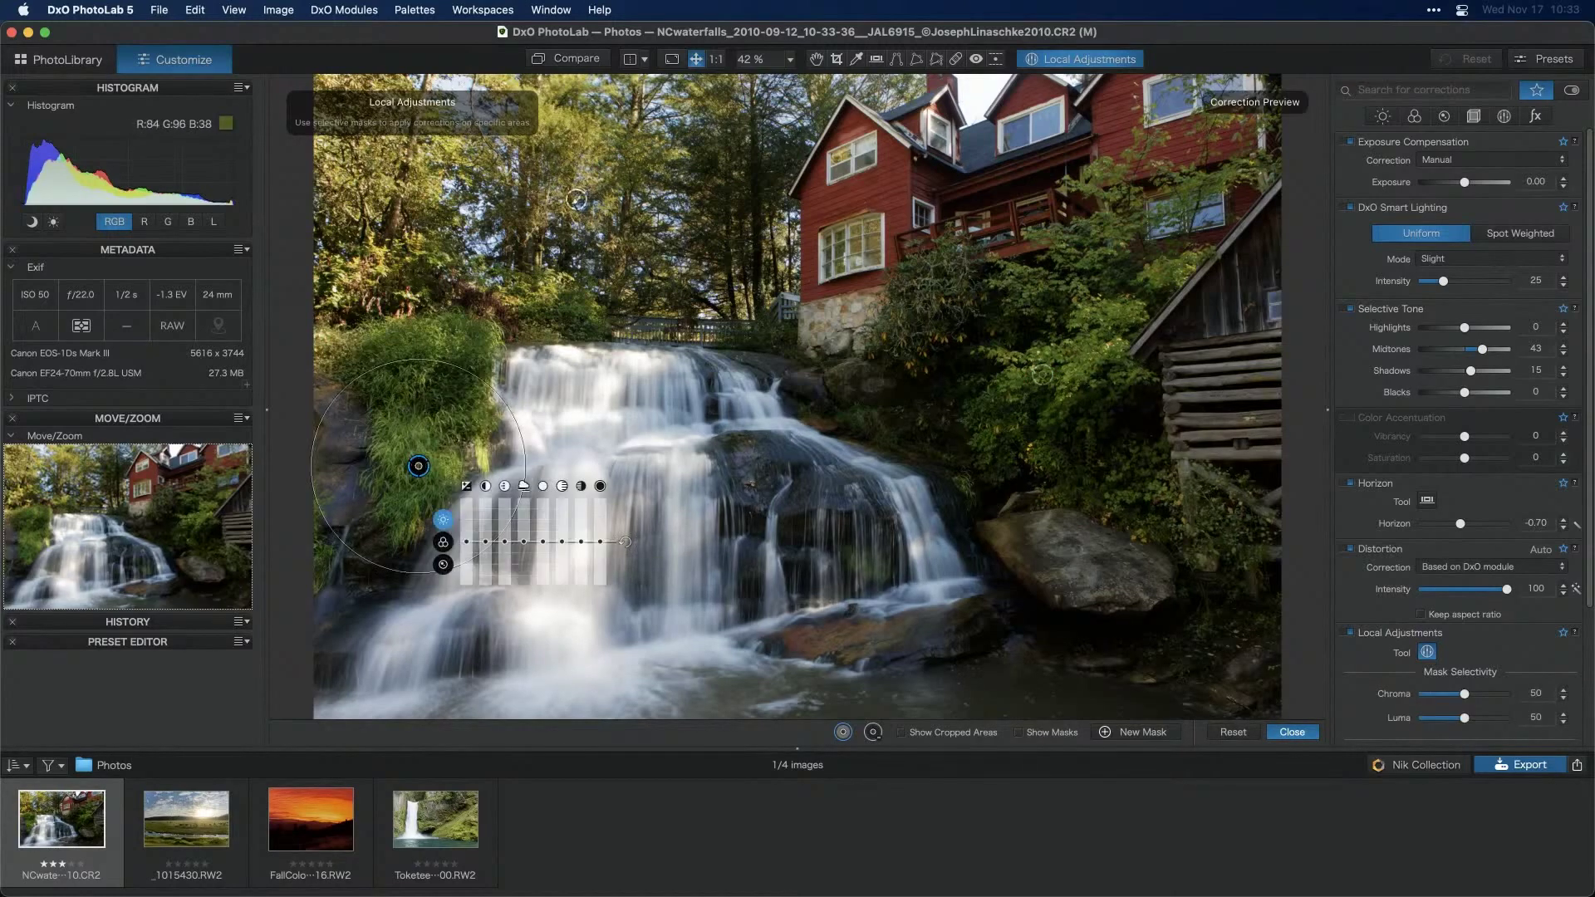
left_click_drag(467, 540, 470, 567)
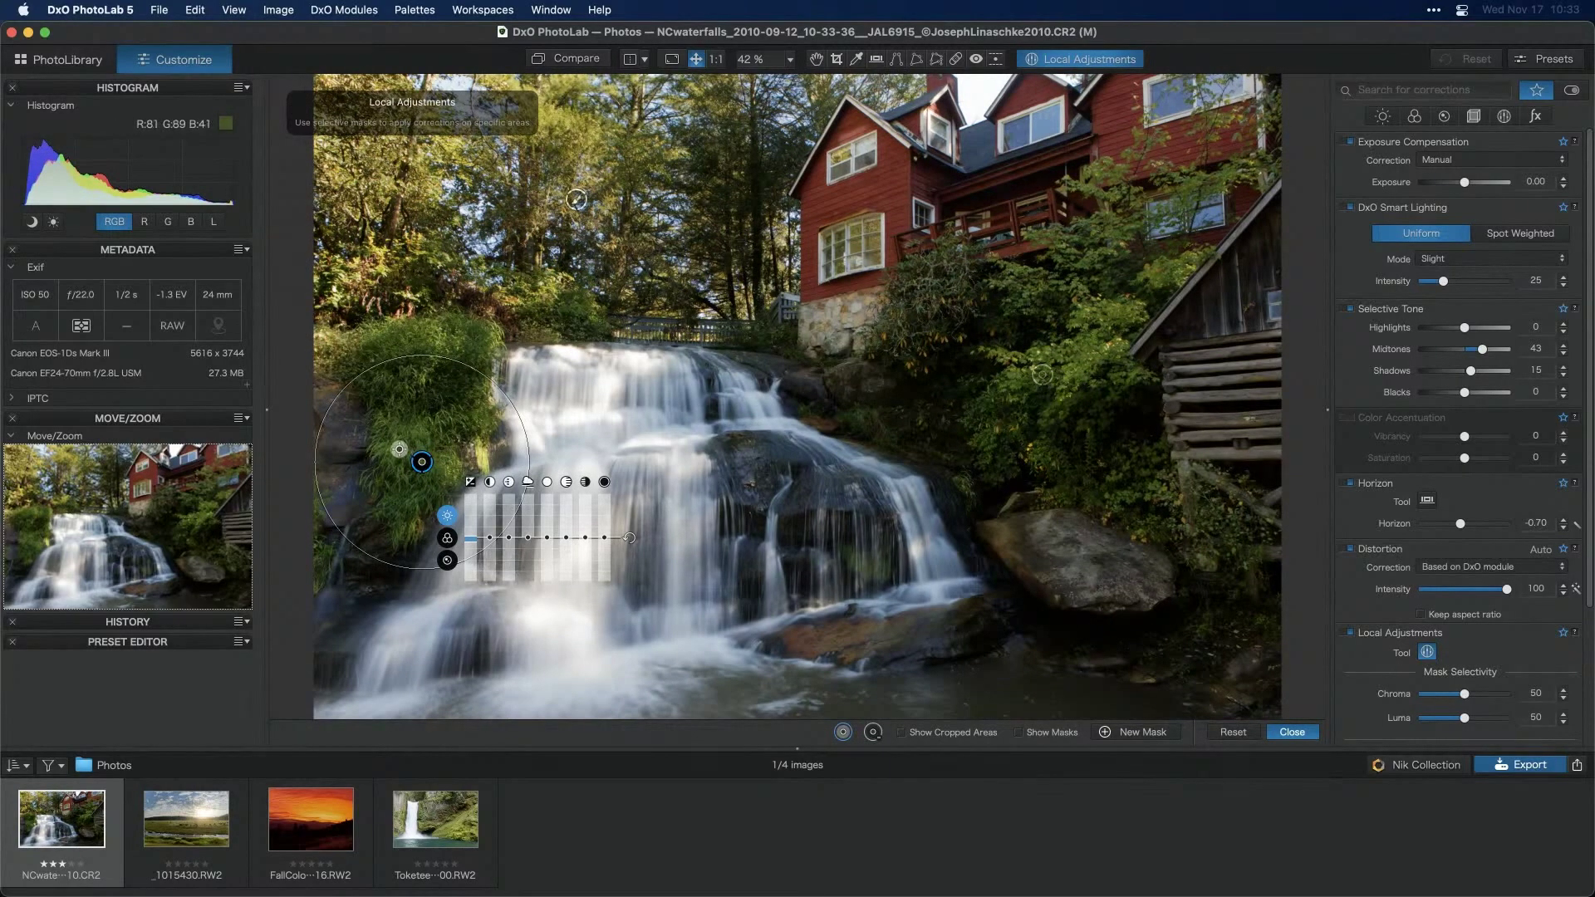
Try a new Control Point on the red house, enlarging its radius and adjusting its position while viewing the mask
right_click(883, 203)
left_click(902, 256)
left_click(895, 195)
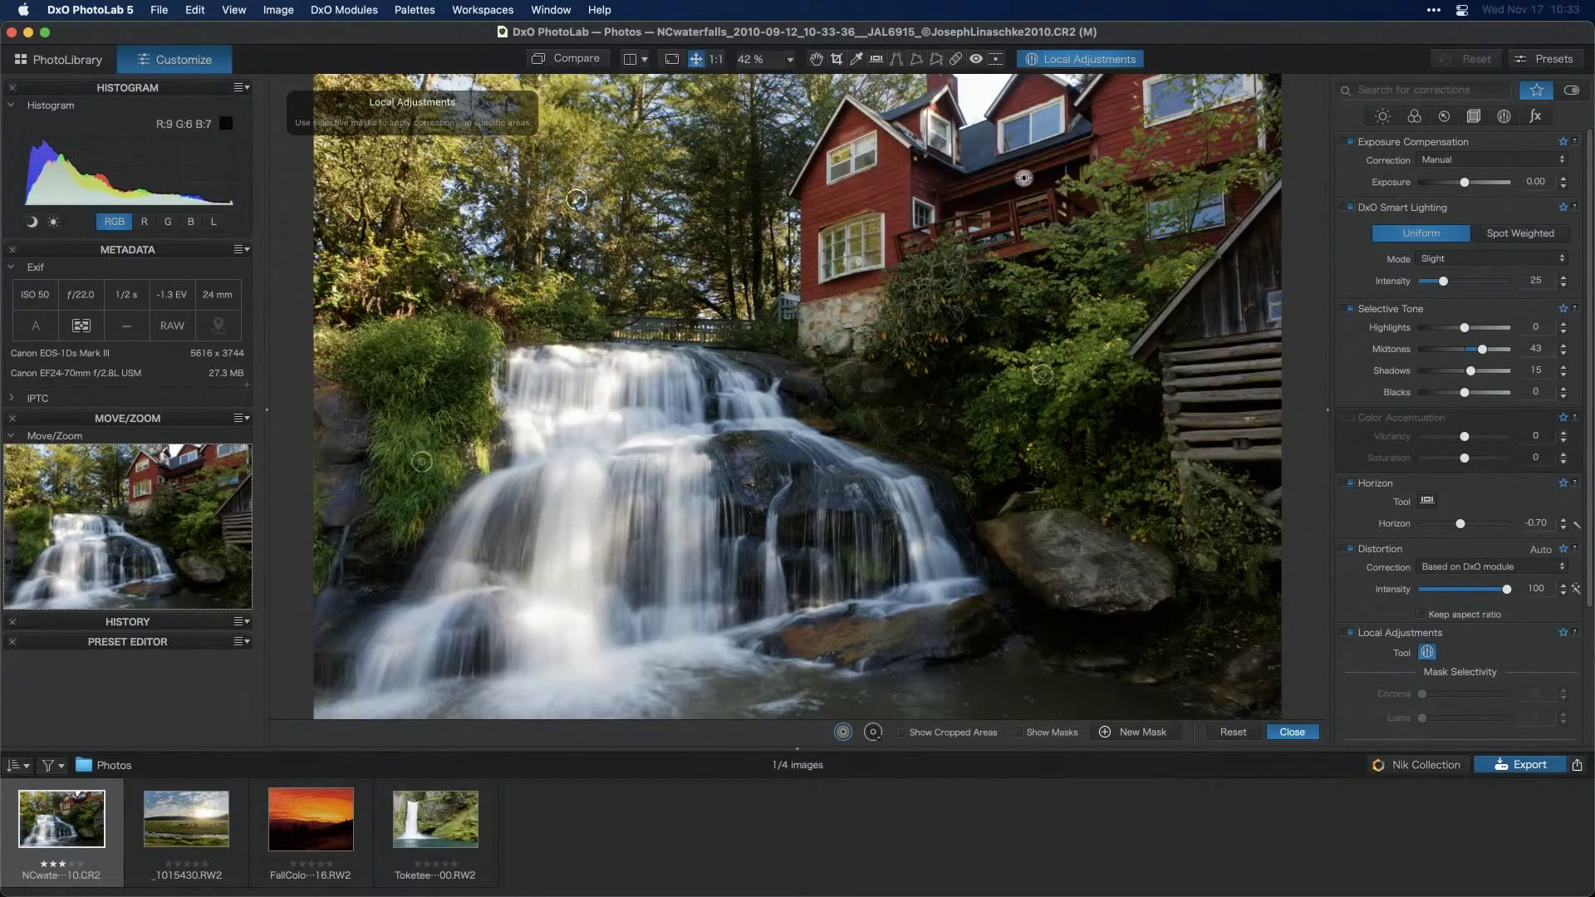
left_click(1005, 180)
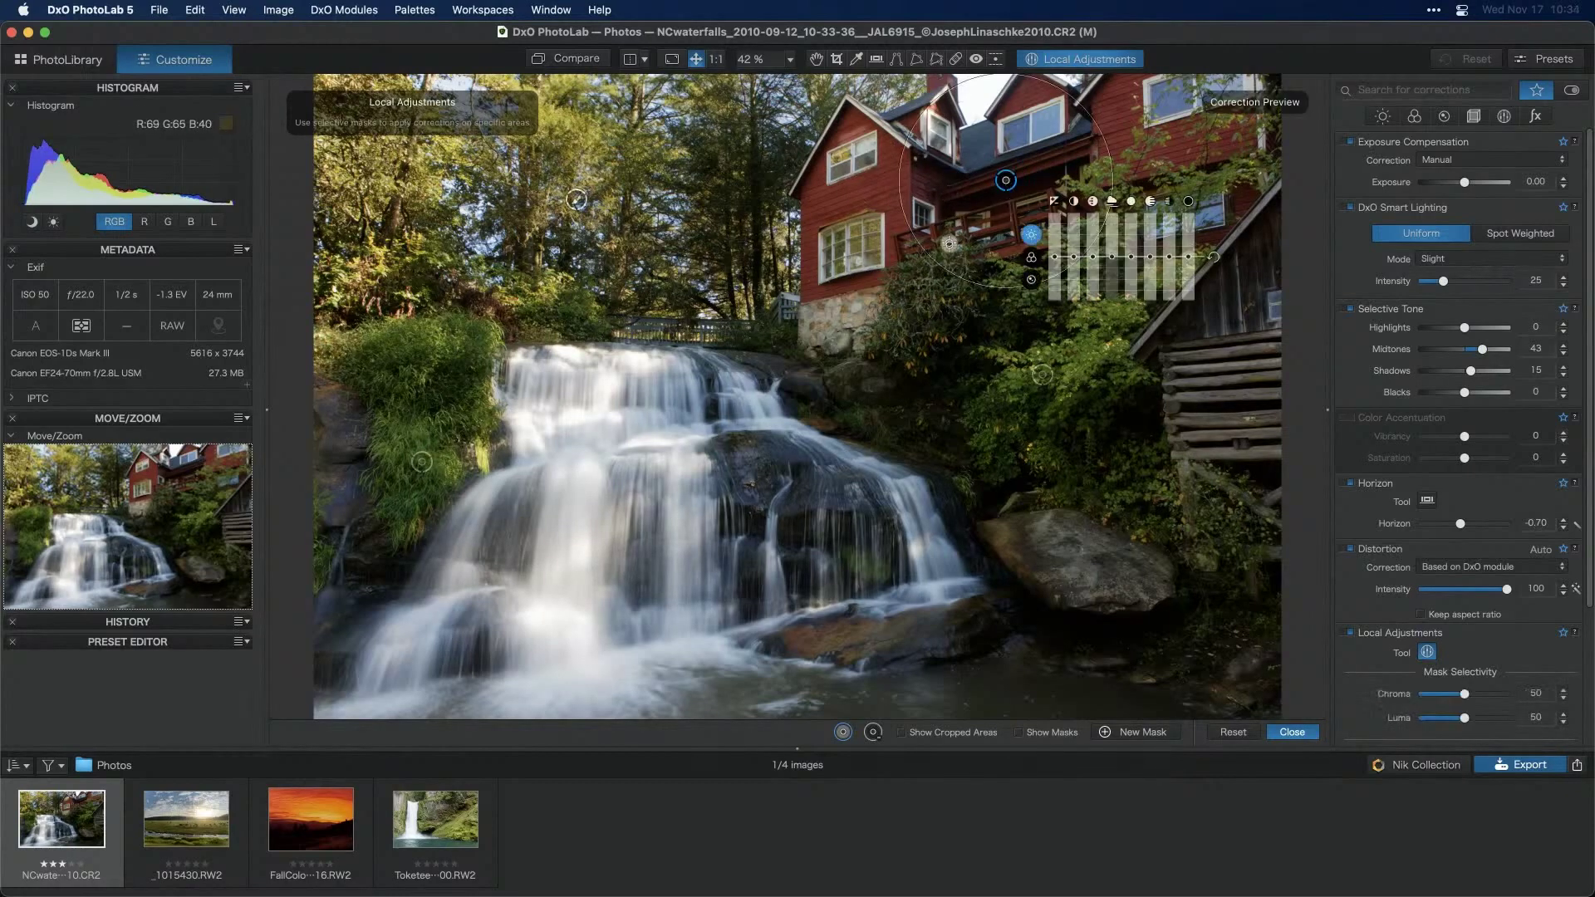
left_click_drag(951, 272, 883, 386)
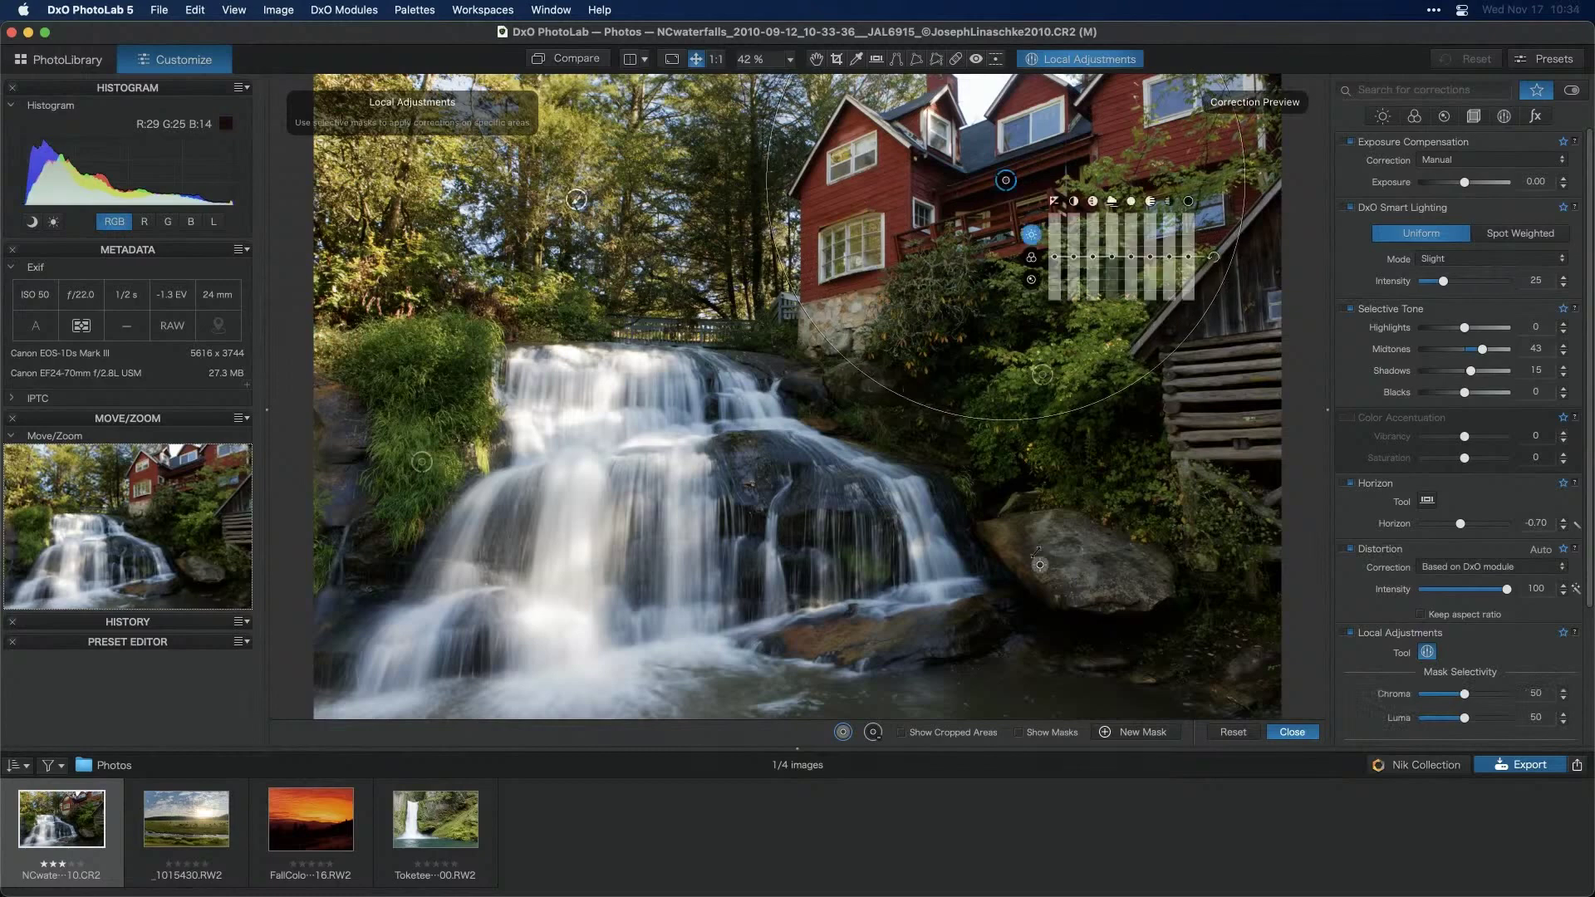
left_click(1020, 733)
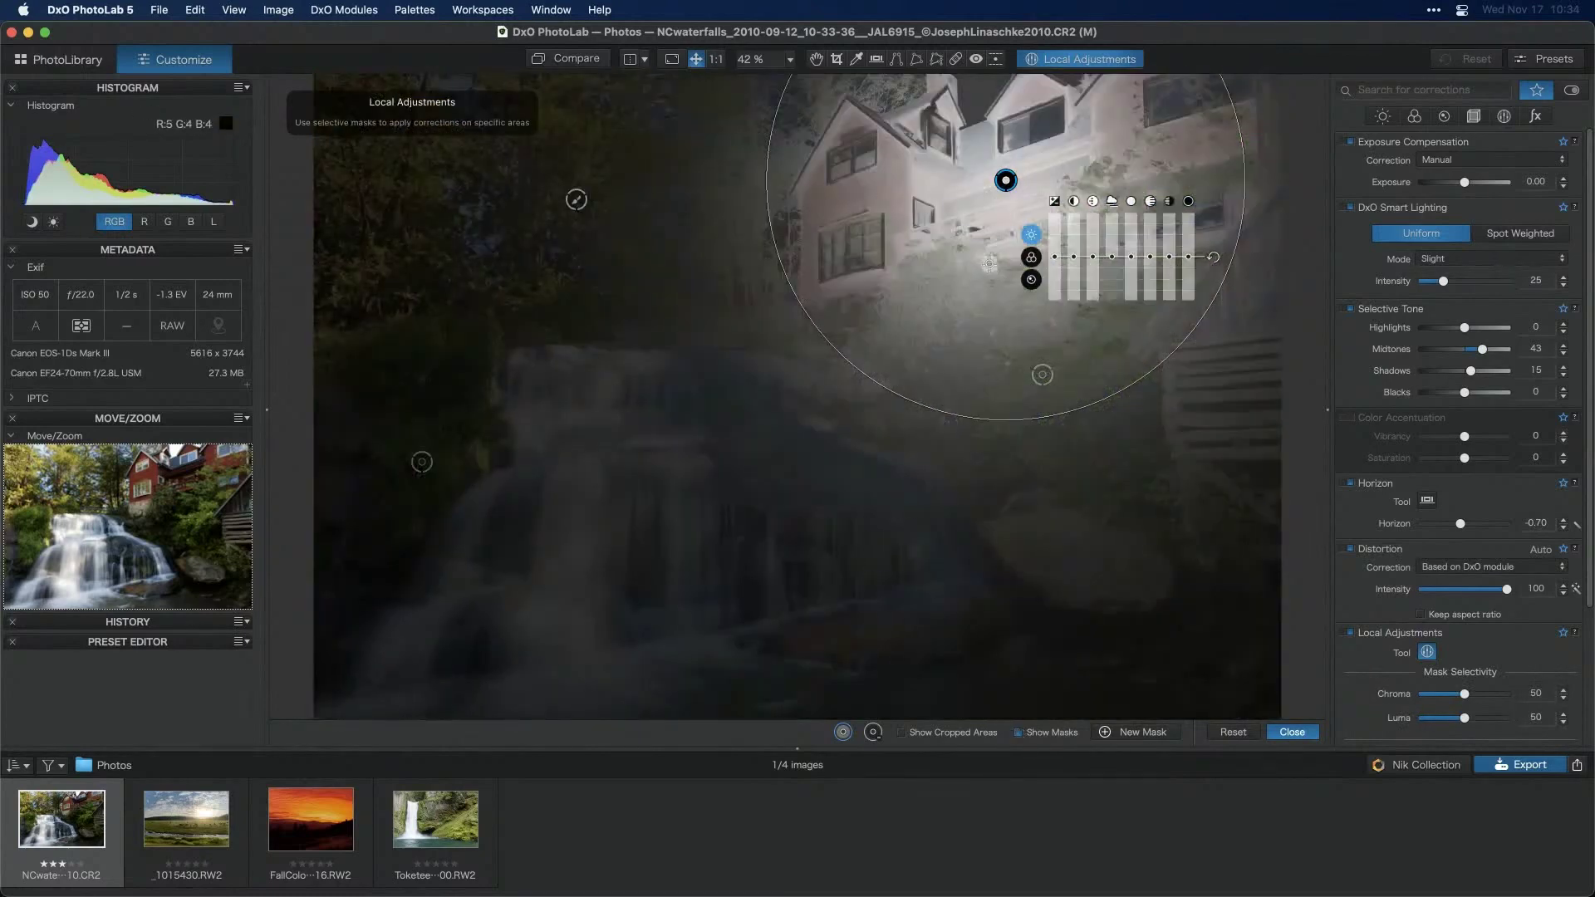
left_click_drag(856, 371, 842, 390)
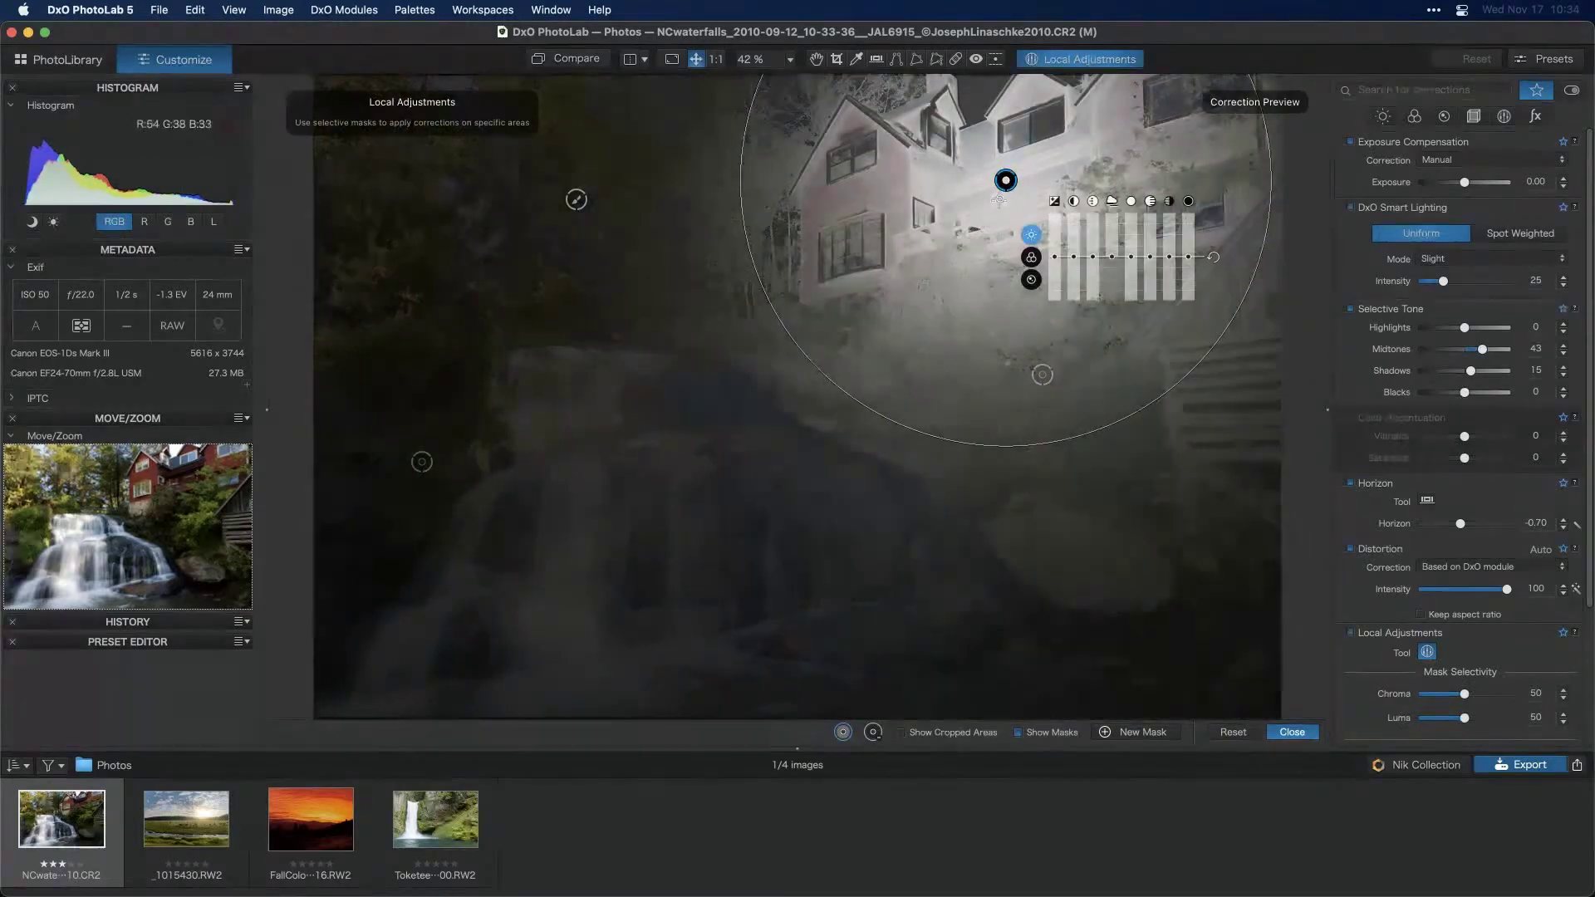
left_click_drag(1008, 180, 1008, 176)
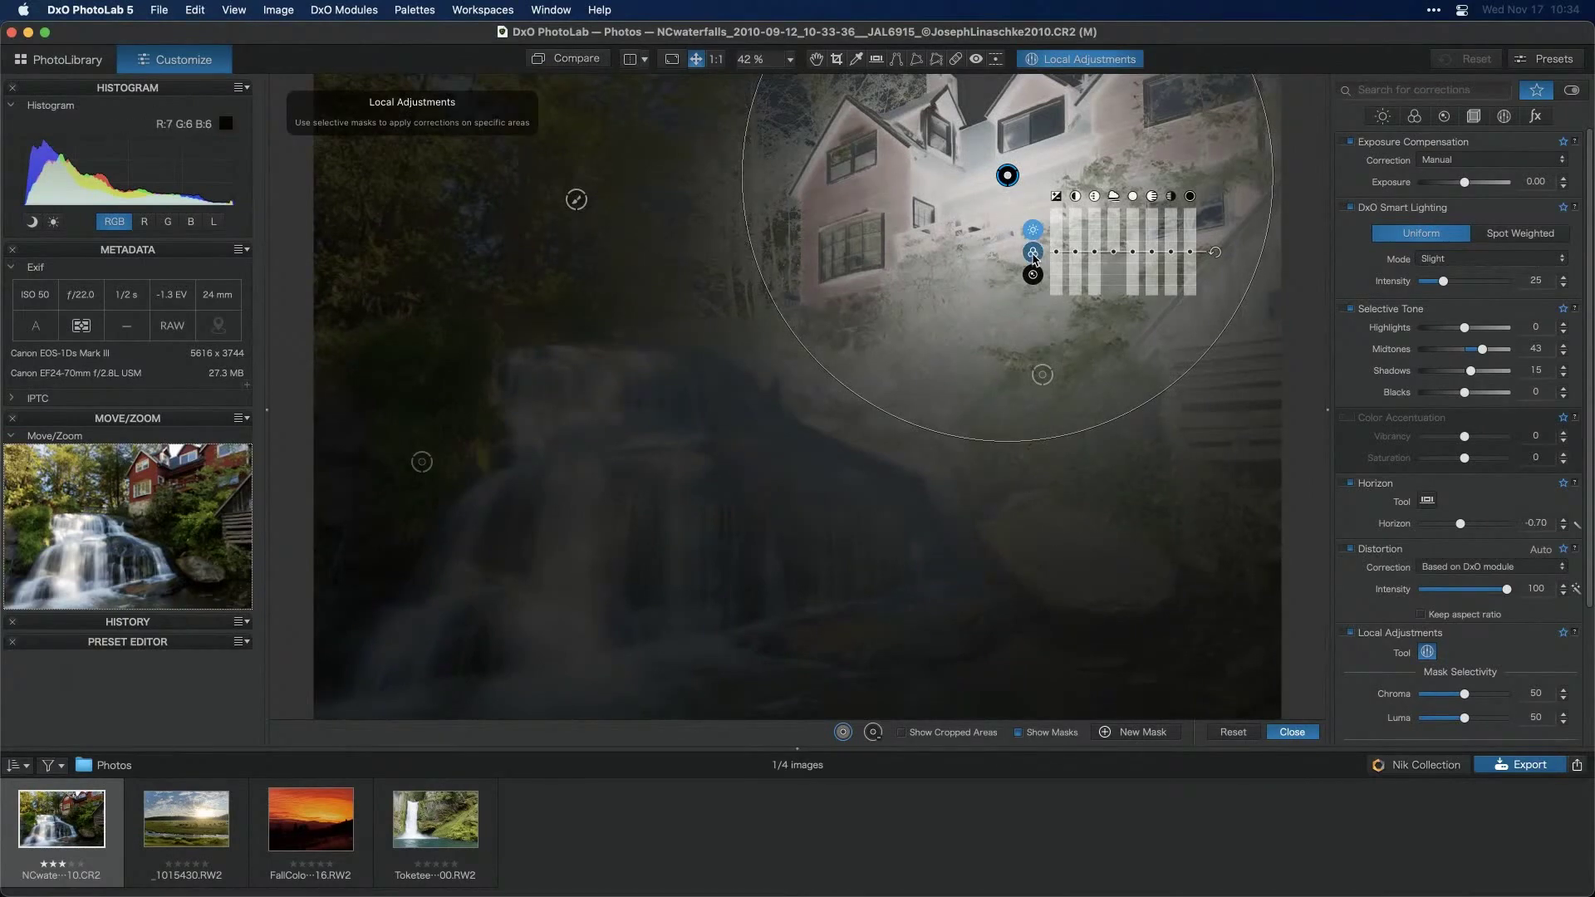
left_click_drag(1006, 175, 1000, 182)
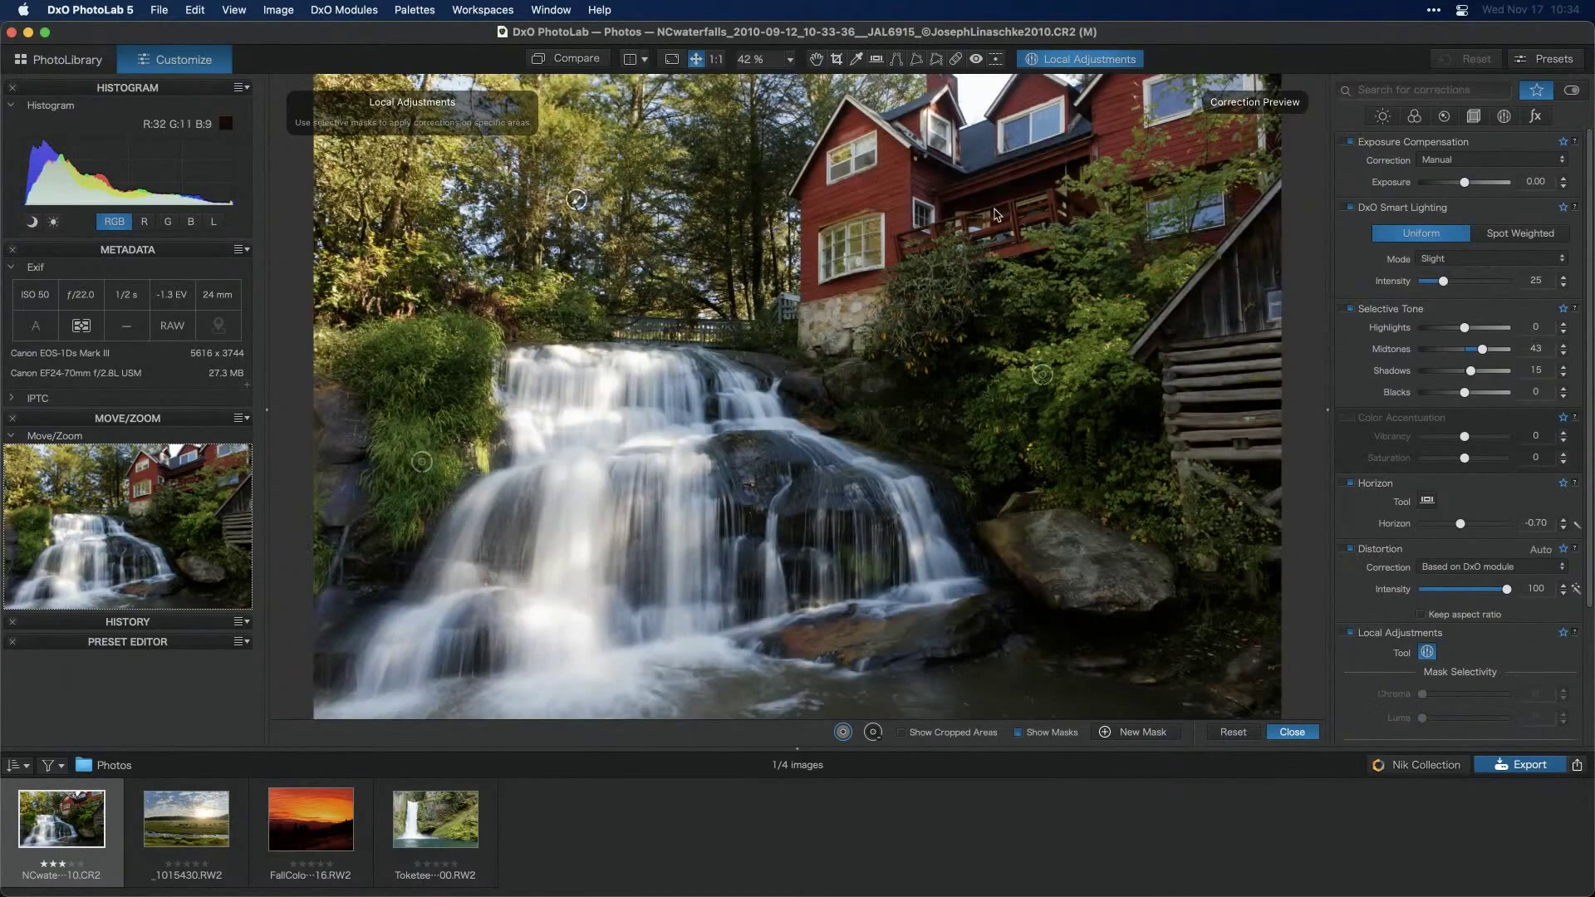
Draw a short Control Line downward from the bushes just below the red house to cover the upper scene
right_click(993, 210)
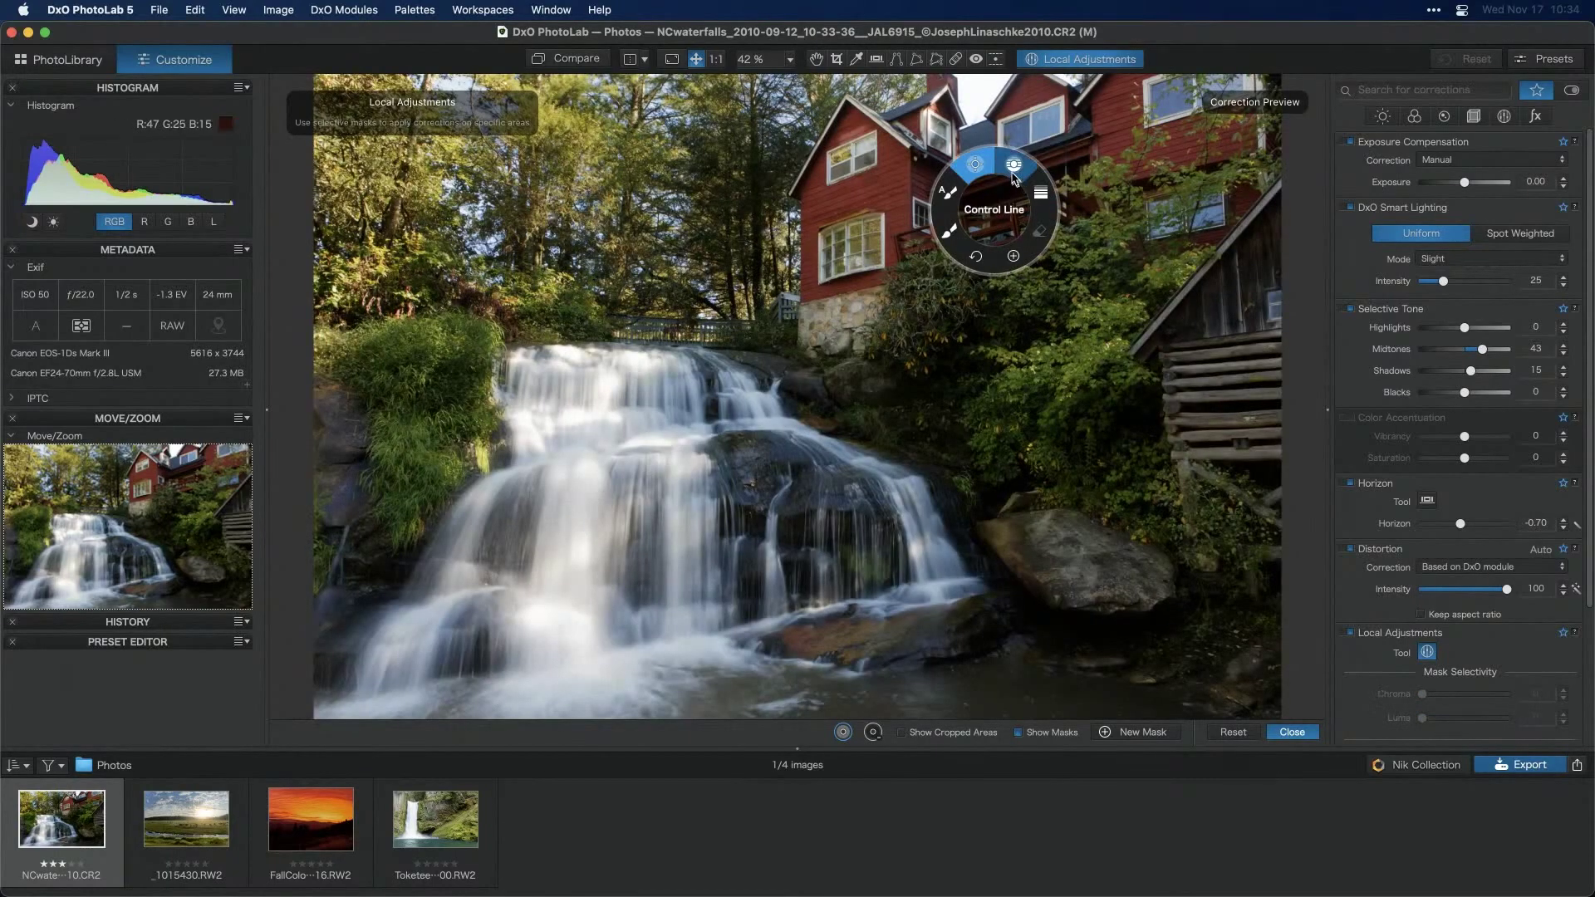
left_click(1012, 169)
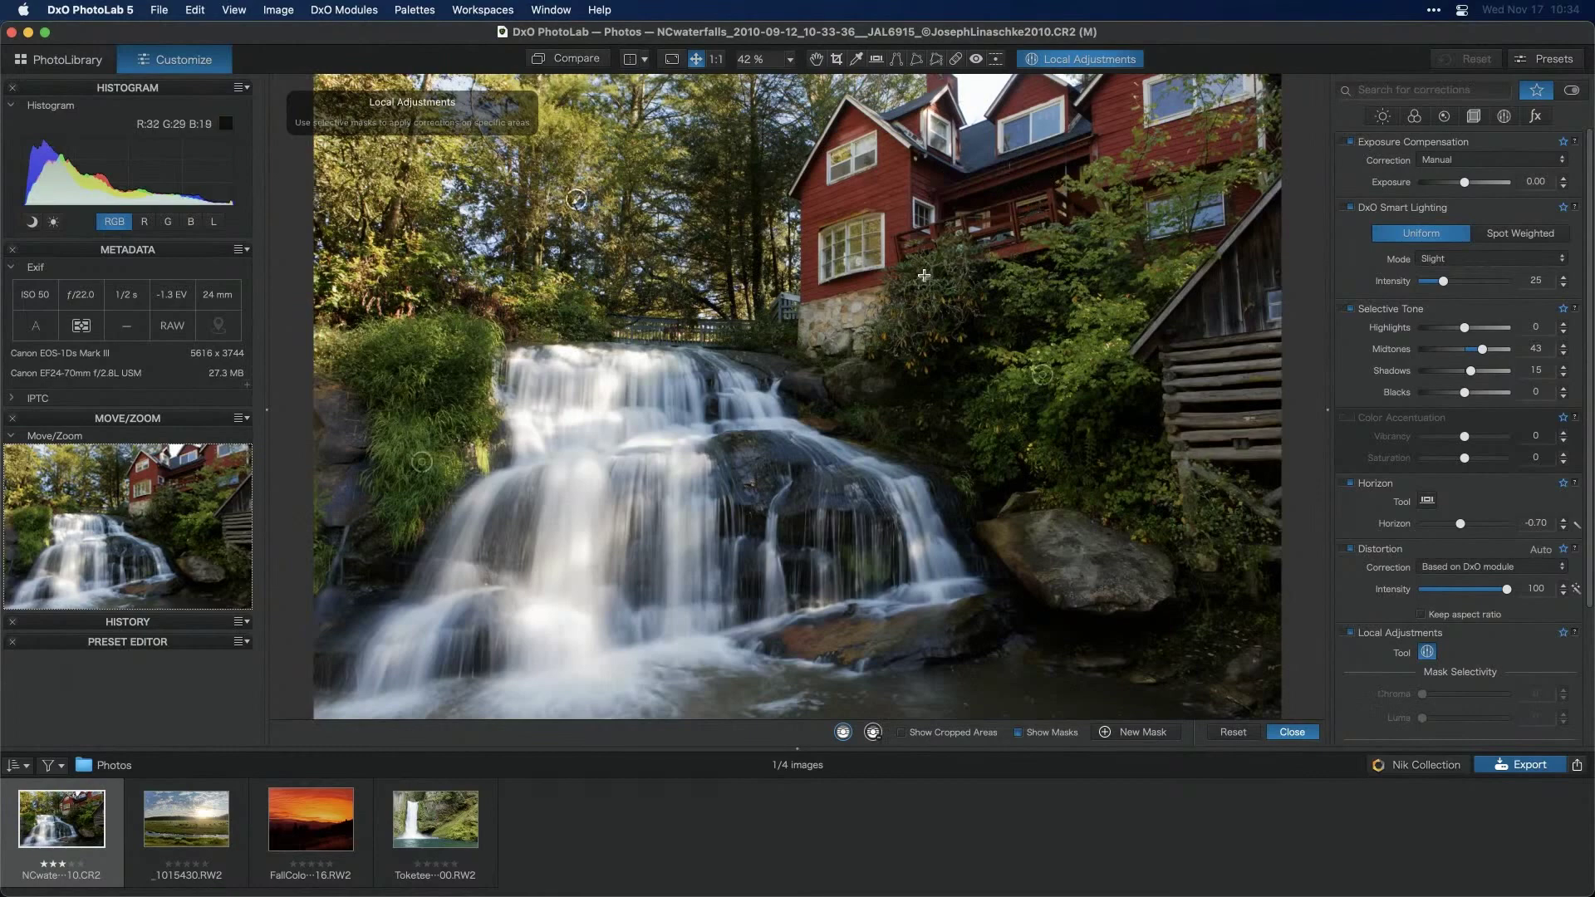
left_click_drag(924, 275, 937, 335)
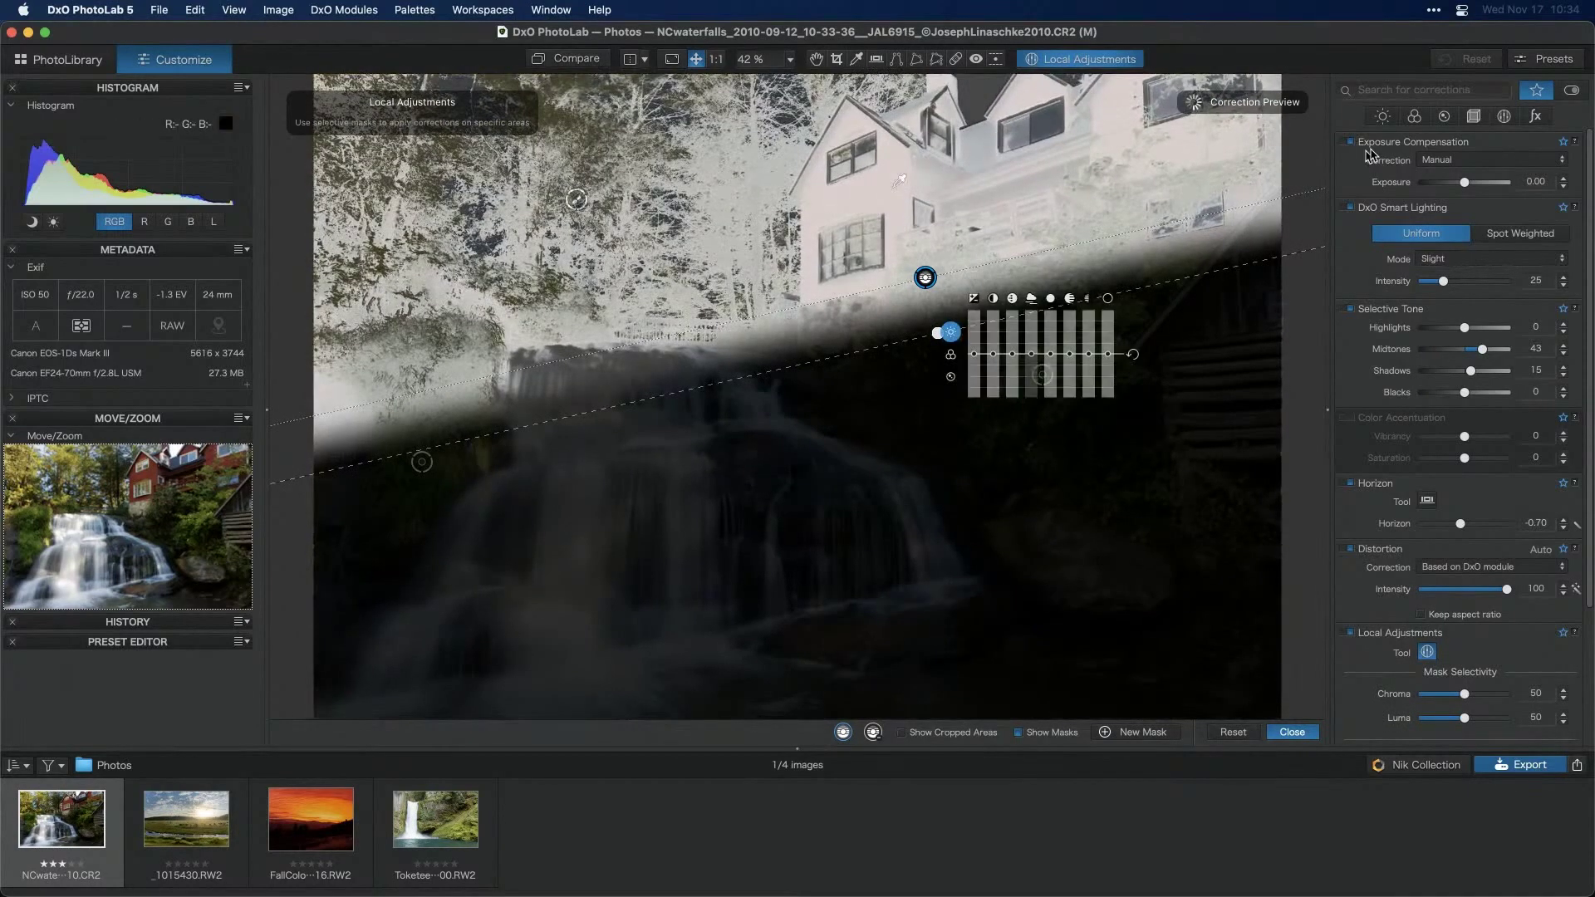
Restrict the Control Line mask to the house with Chroma 72 and Luma 58, and turn off the mask view
left_click(1505, 117)
left_click_drag(1464, 203, 1483, 212)
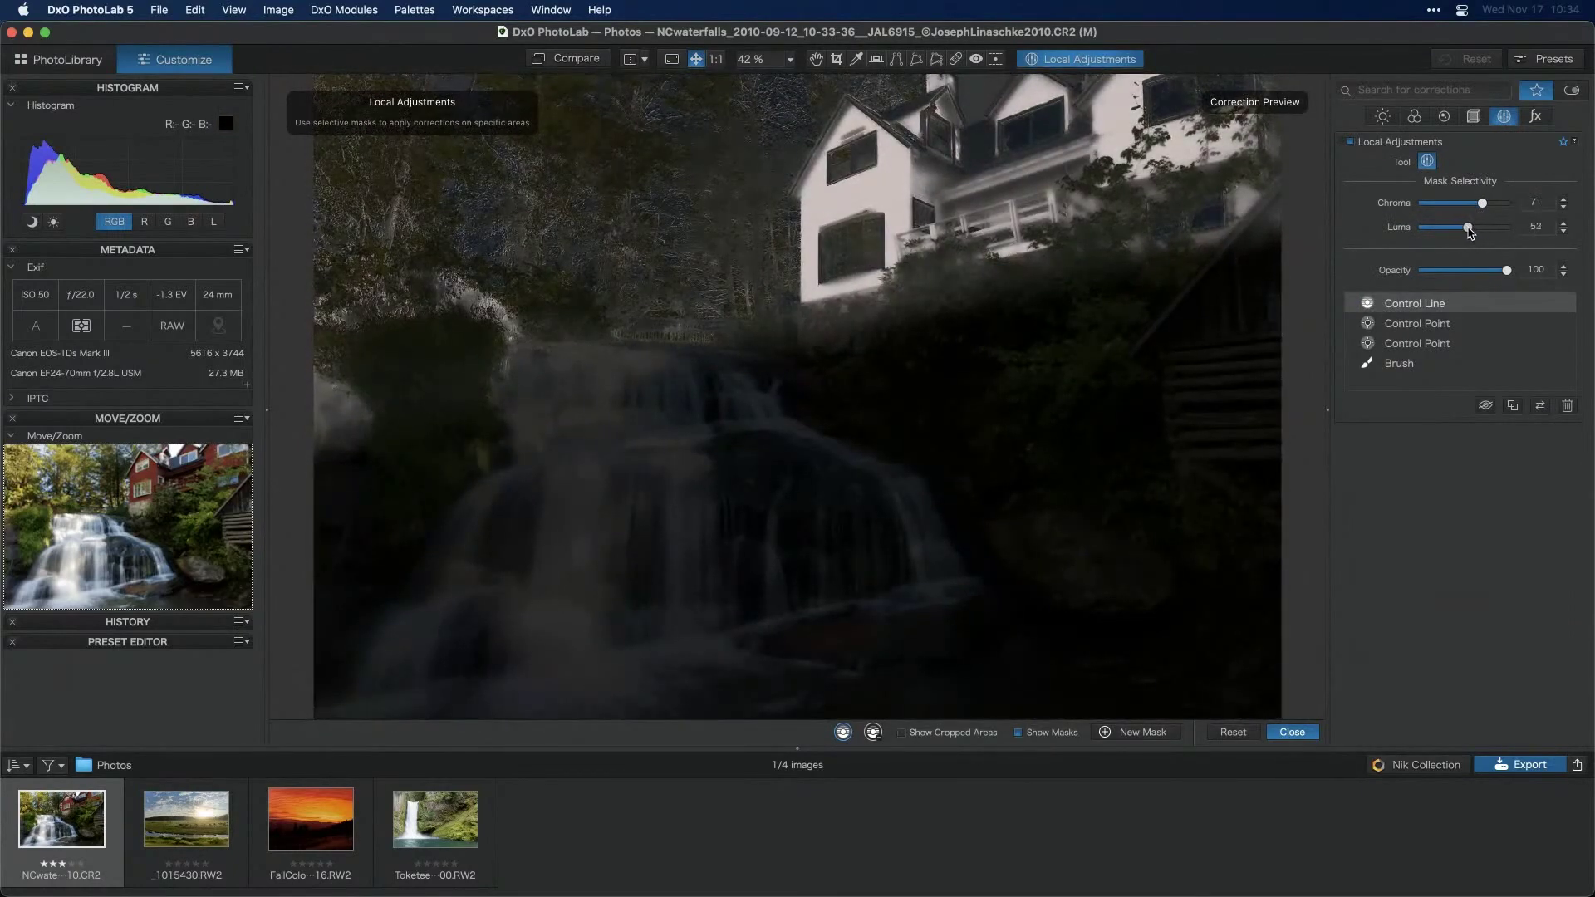
left_click_drag(1470, 233, 1485, 207)
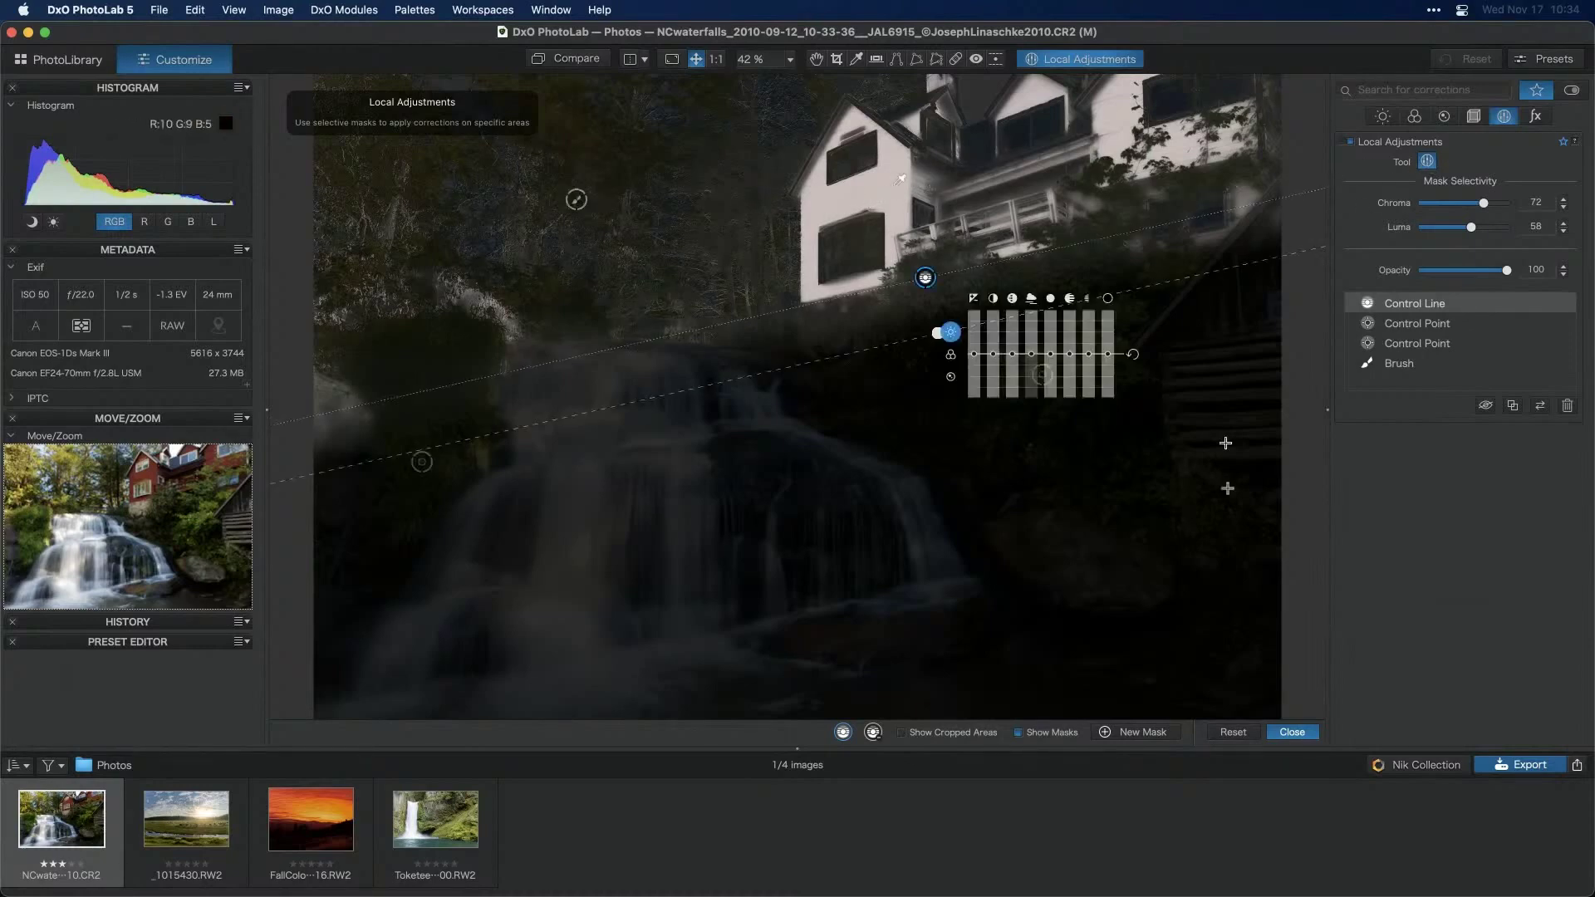
left_click(1020, 735)
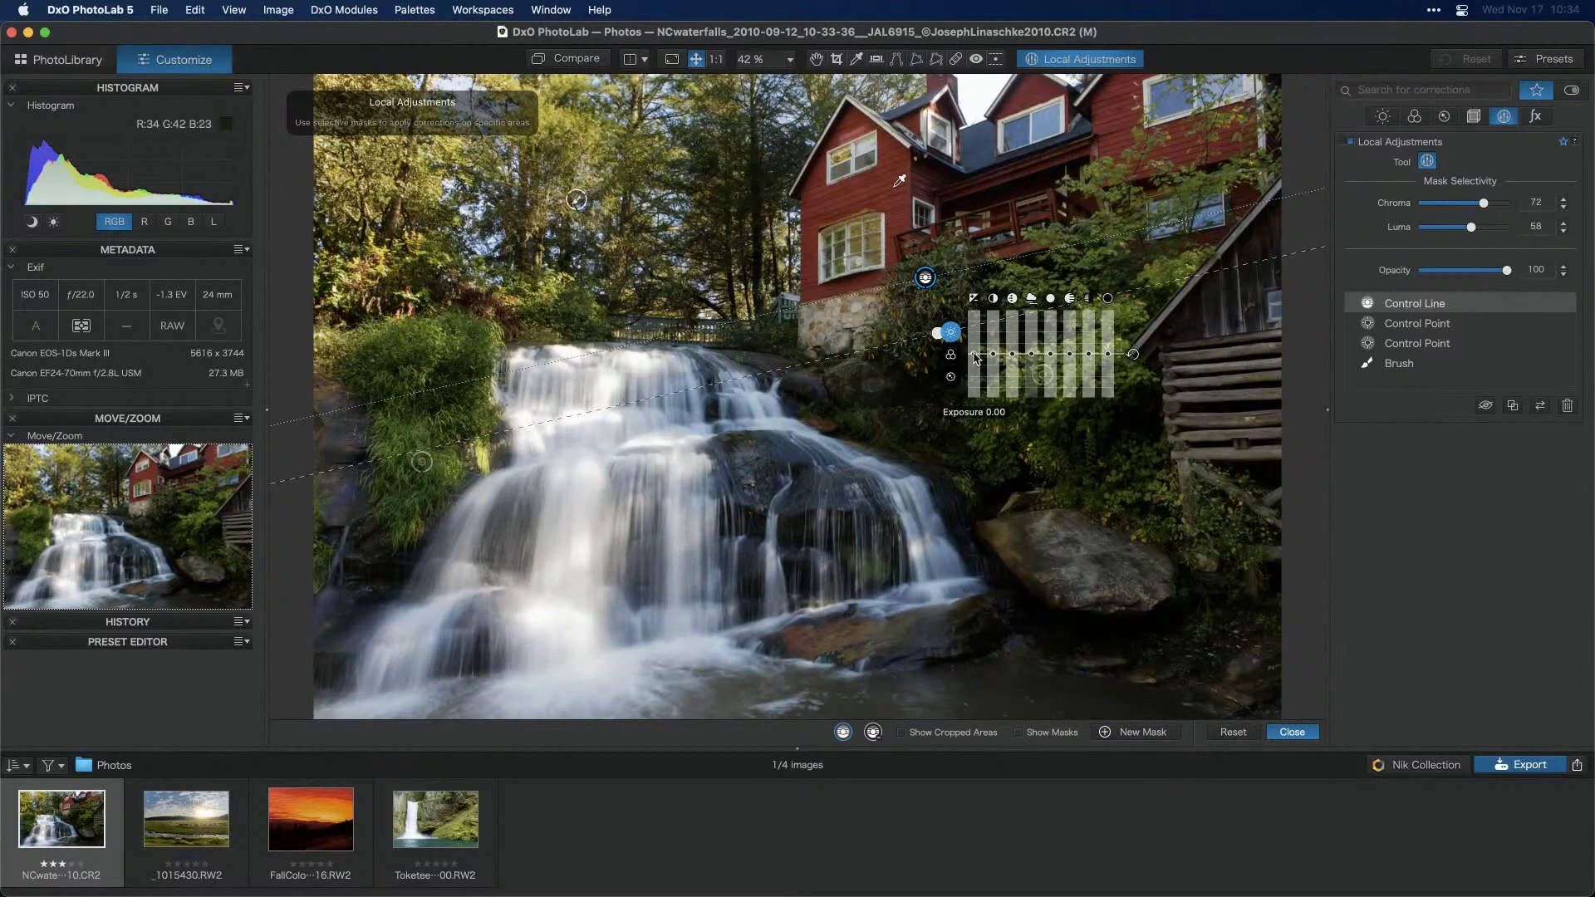
Raise the Control Line's Exposure slightly and set its Saturation to 54 to brighten and enrich the red house
left_click_drag(976, 357, 977, 353)
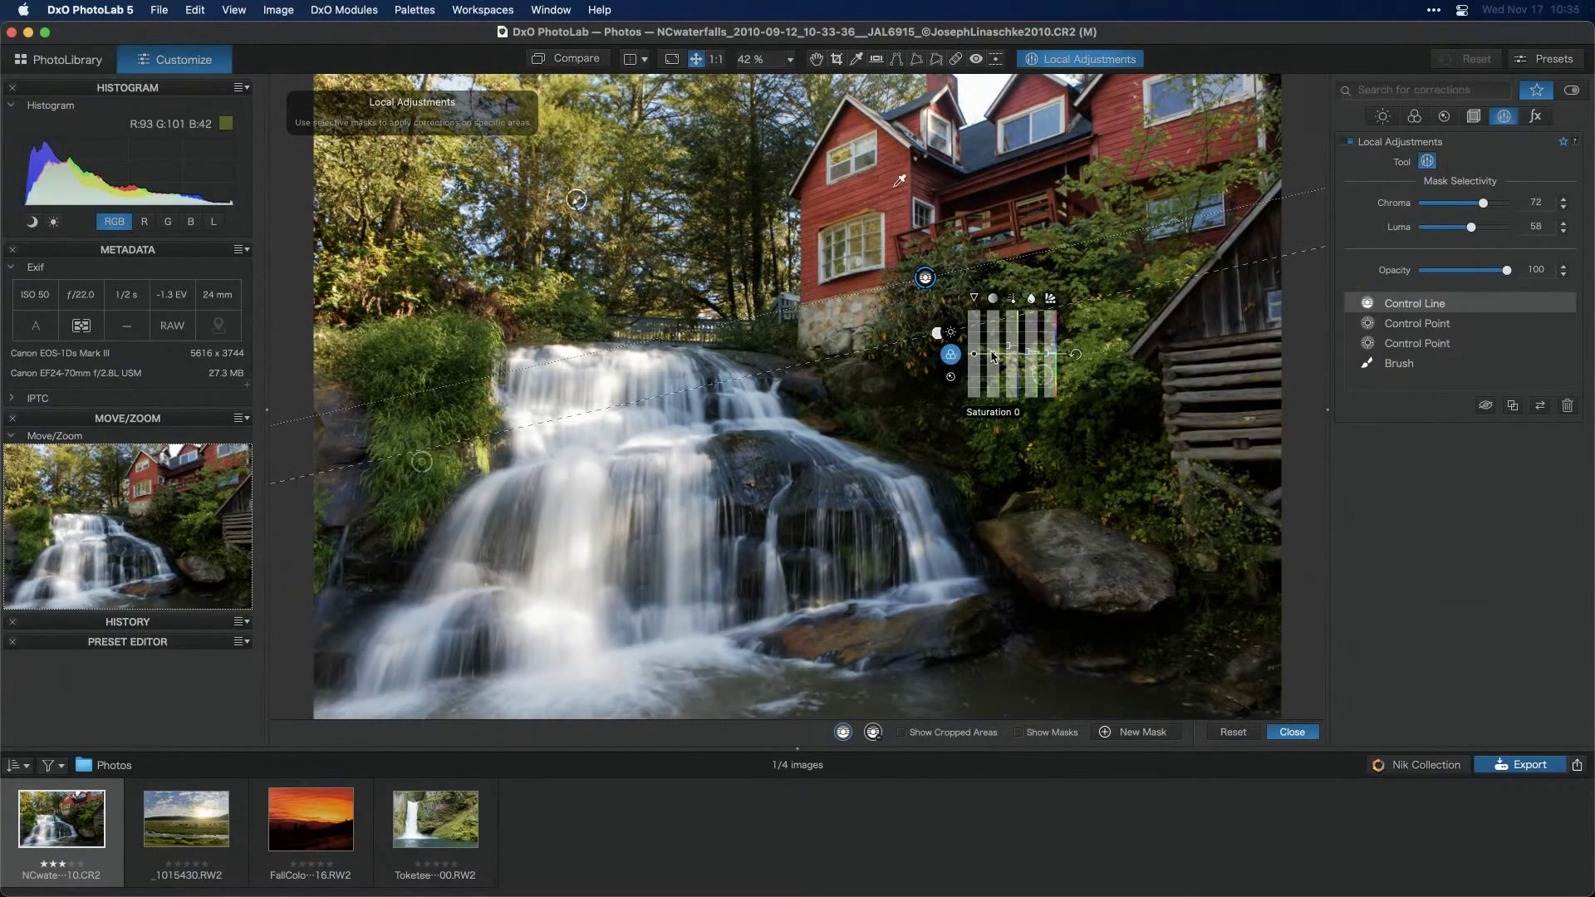
left_click_drag(993, 356, 997, 334)
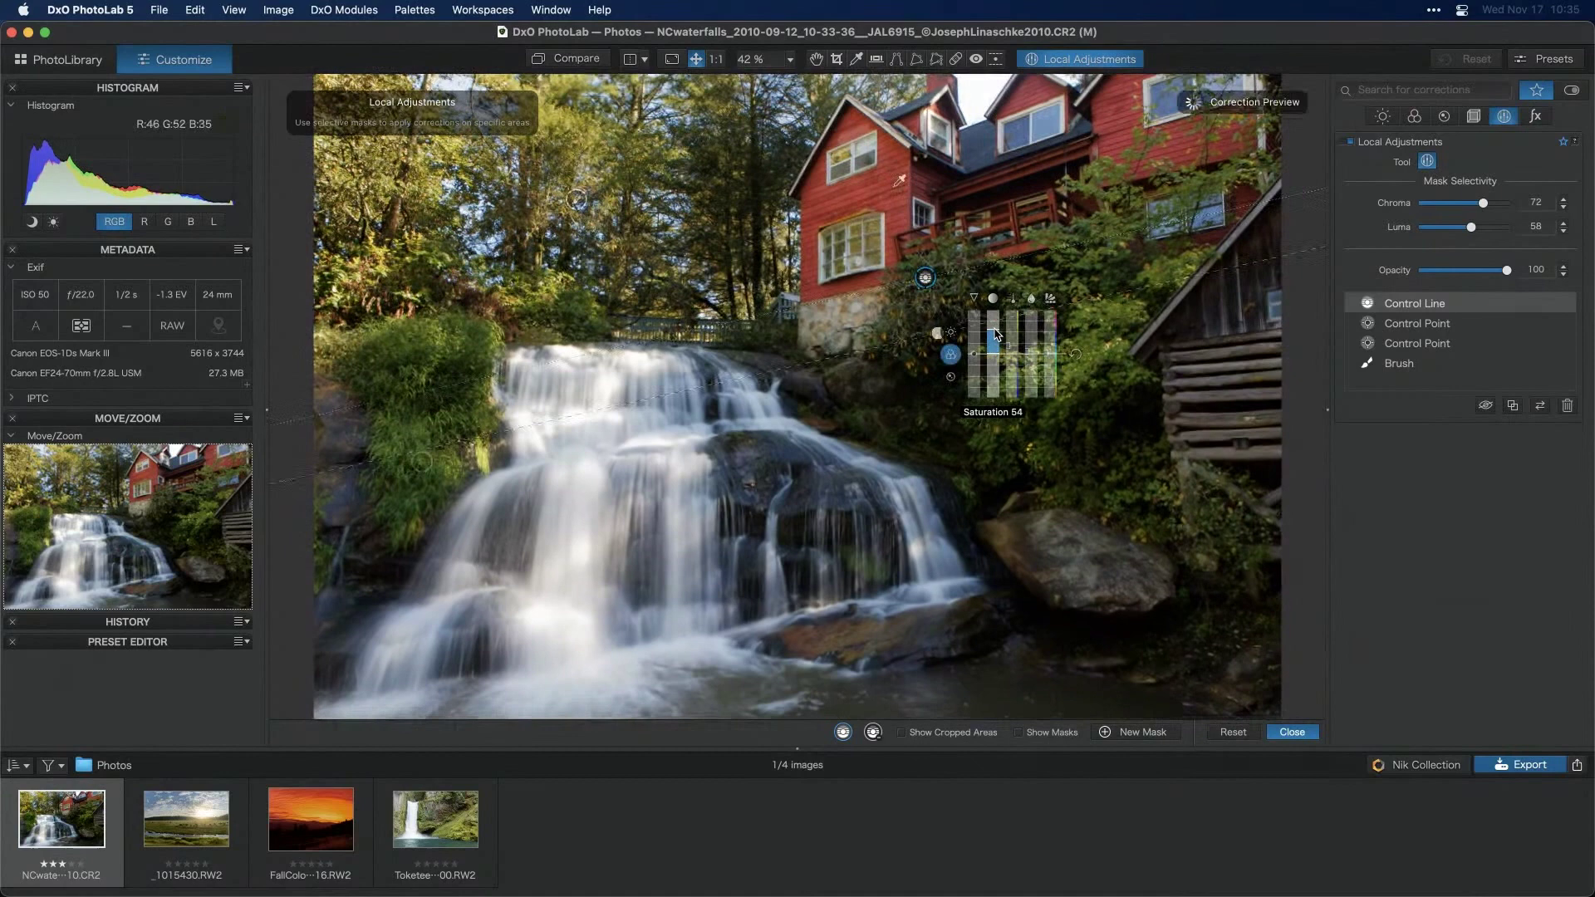
left_click(951, 333)
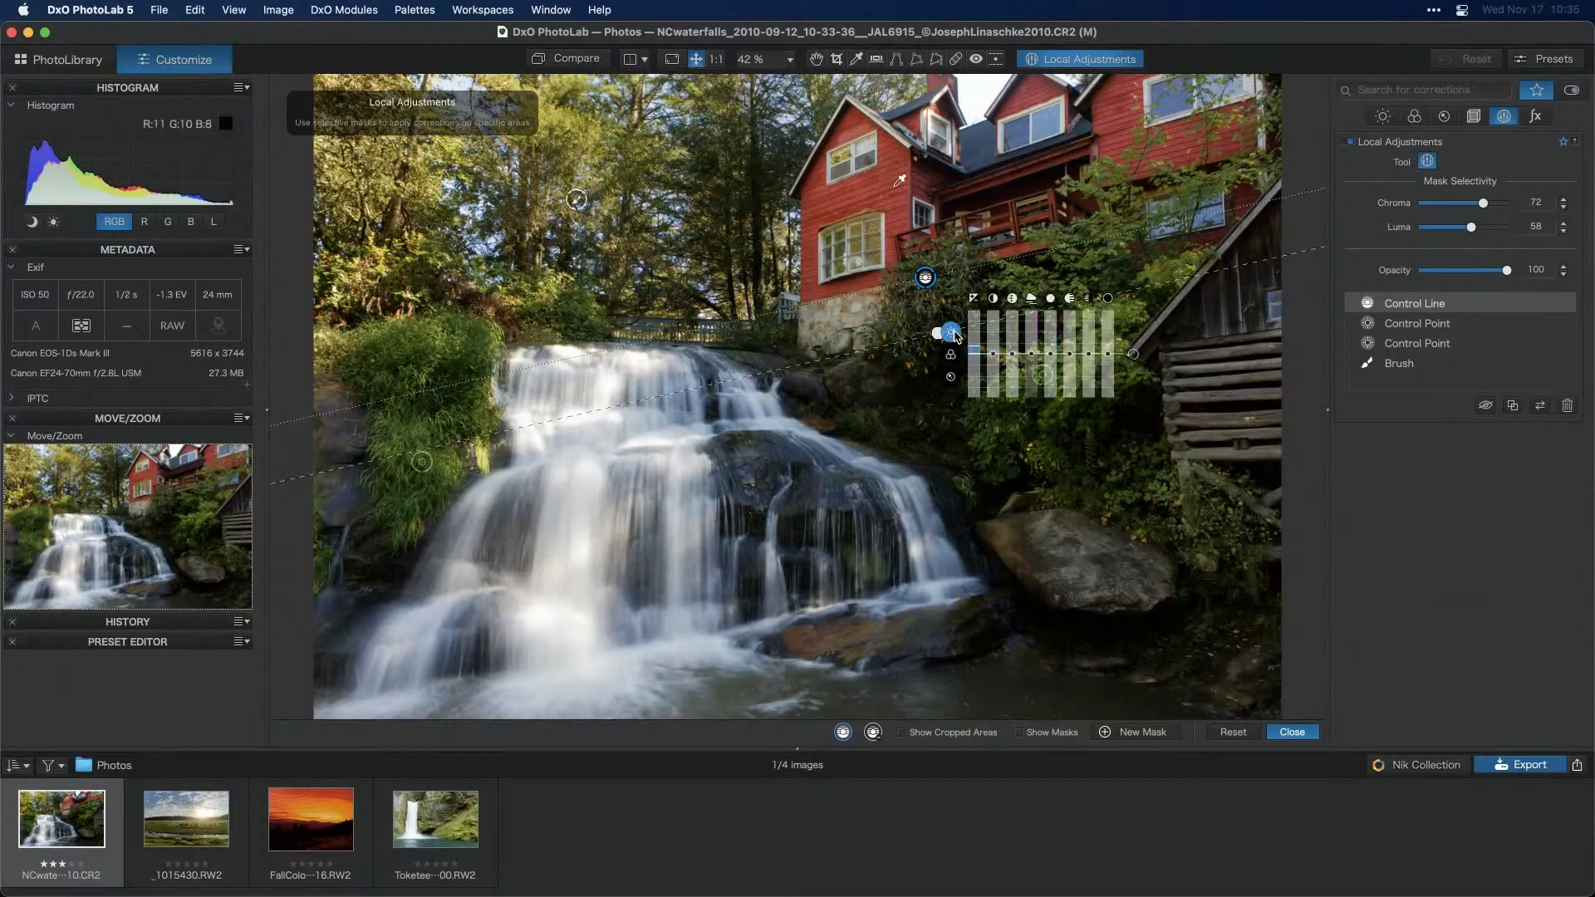
Fine-tune the Exposure of the house's Control Line and rename the Brush mask "sky and tress"
left_click_drag(977, 353, 977, 355)
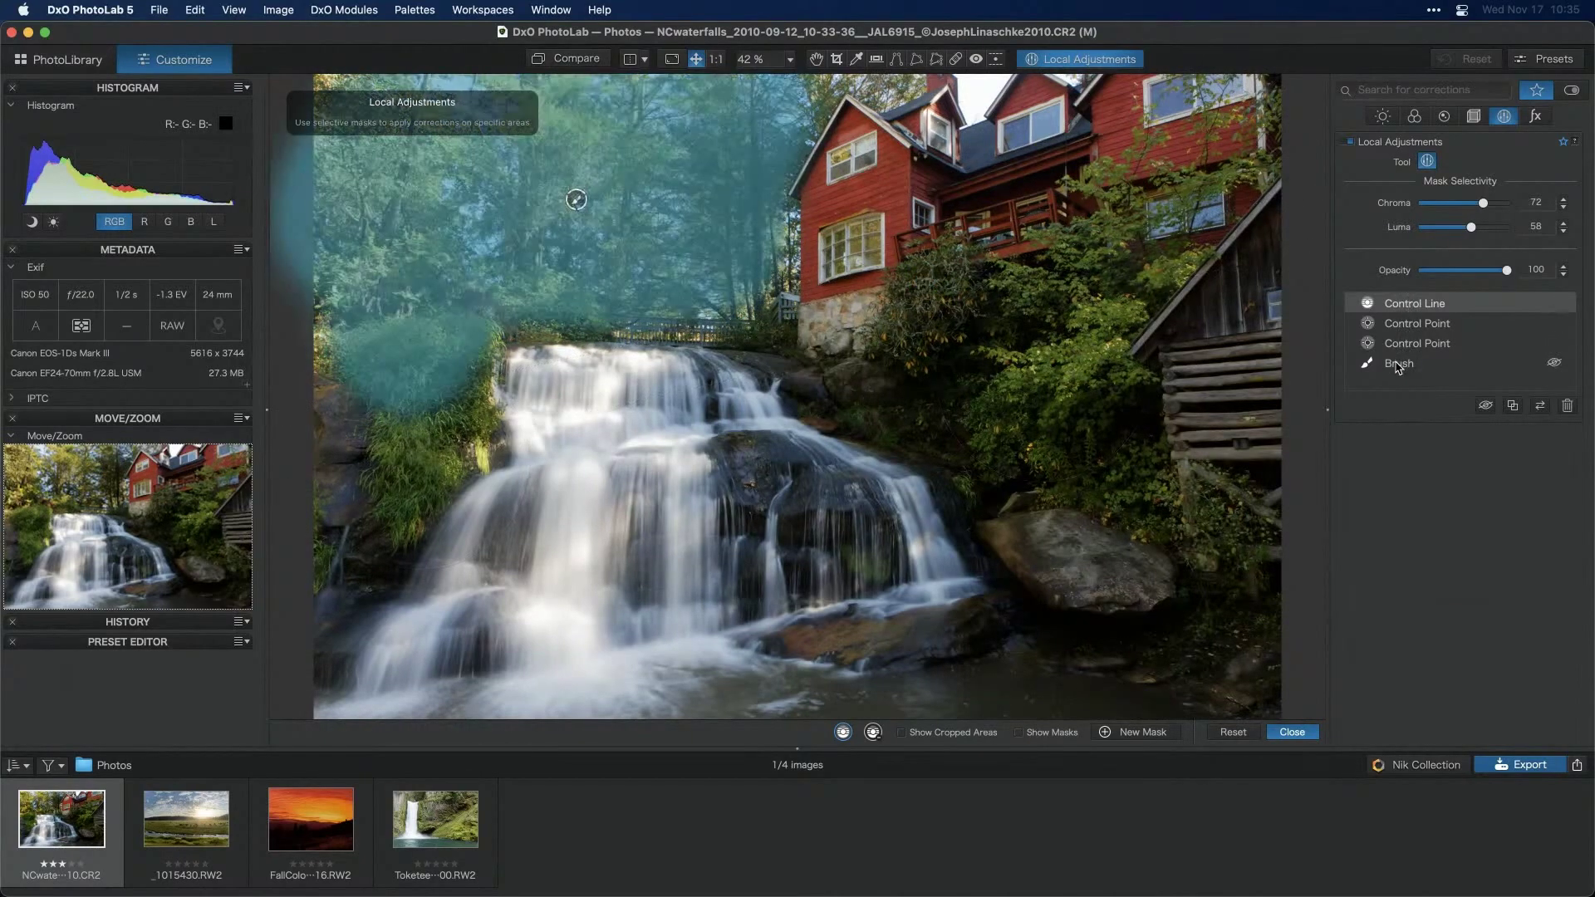
left_click(1402, 365)
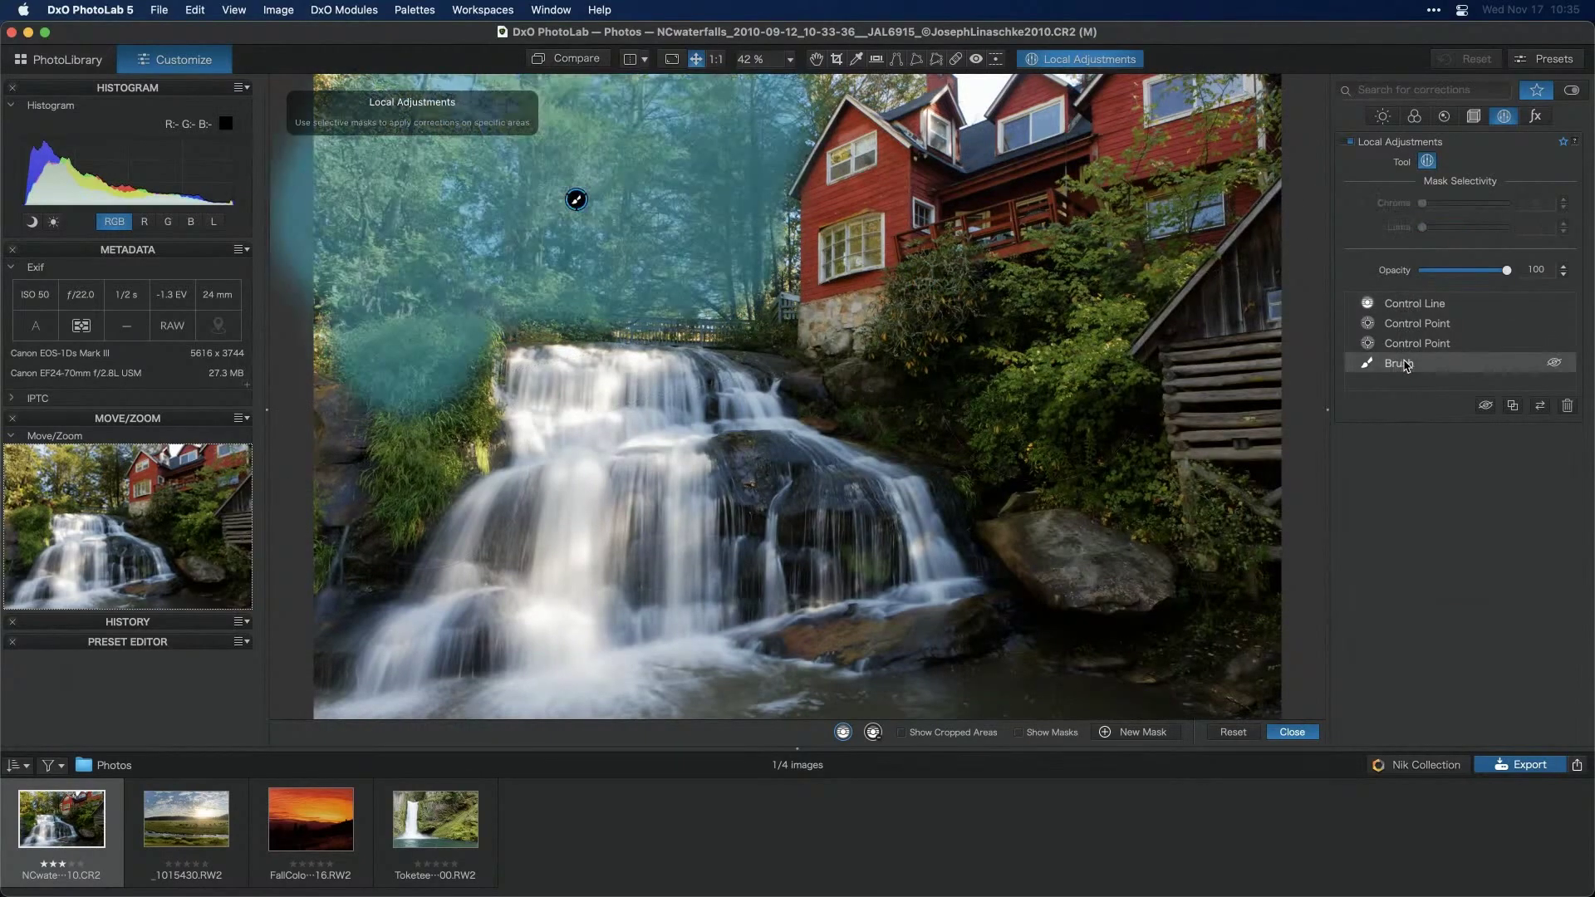
double_click(1404, 365)
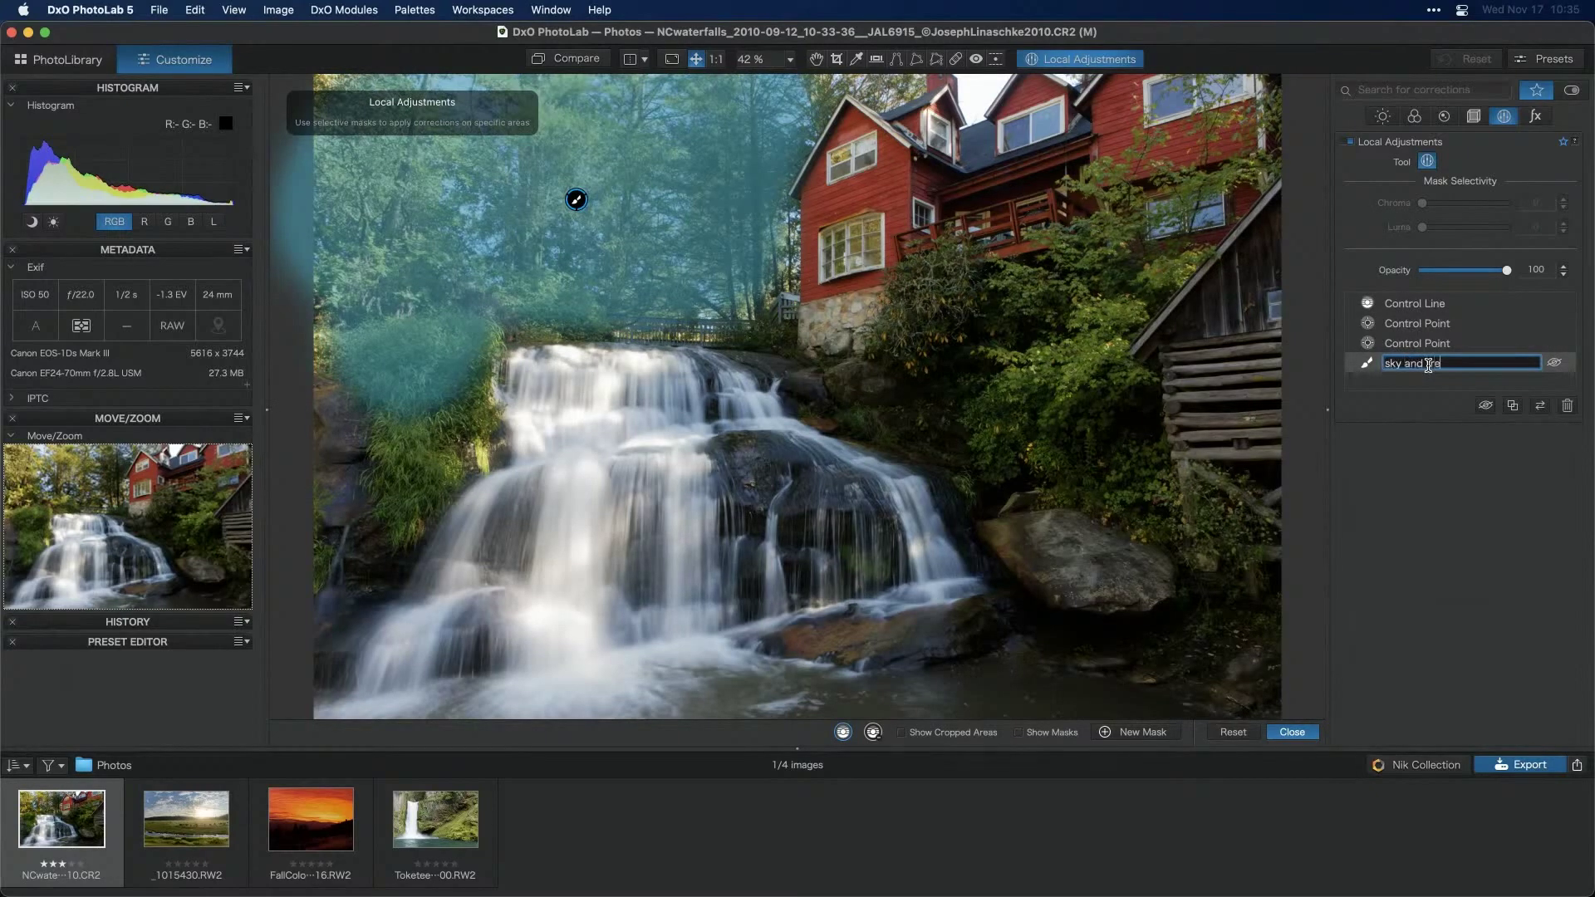
type("sky and tress")
key("Return")
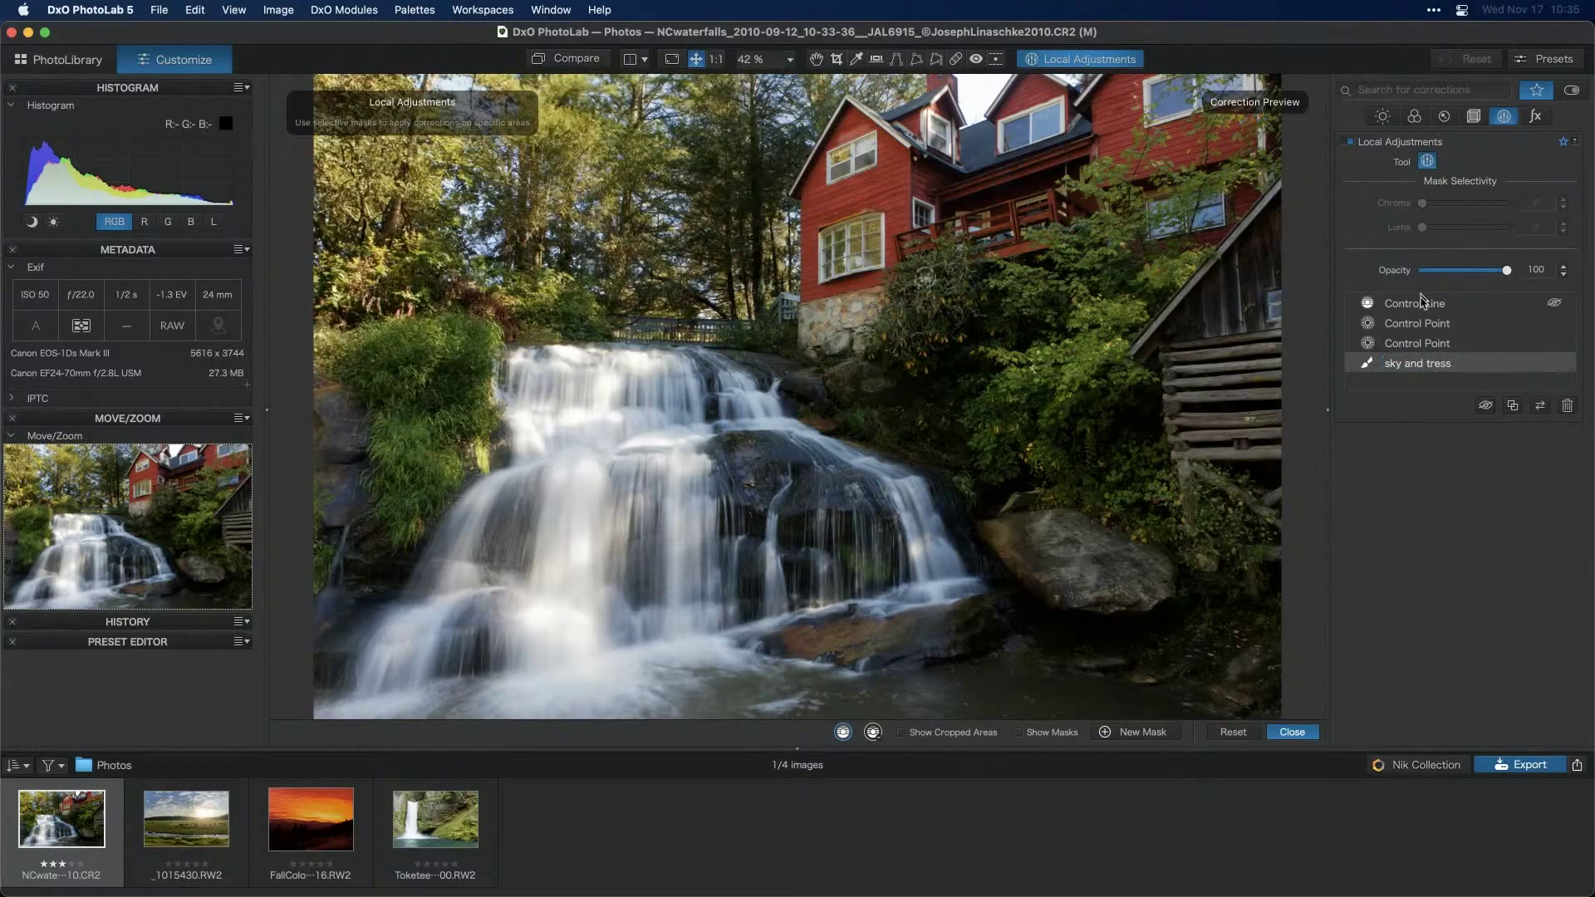
Rename the Control Point on the right-hand bushes "front right bush" and the one on the left grass "left foliage"
left_click(1410, 347)
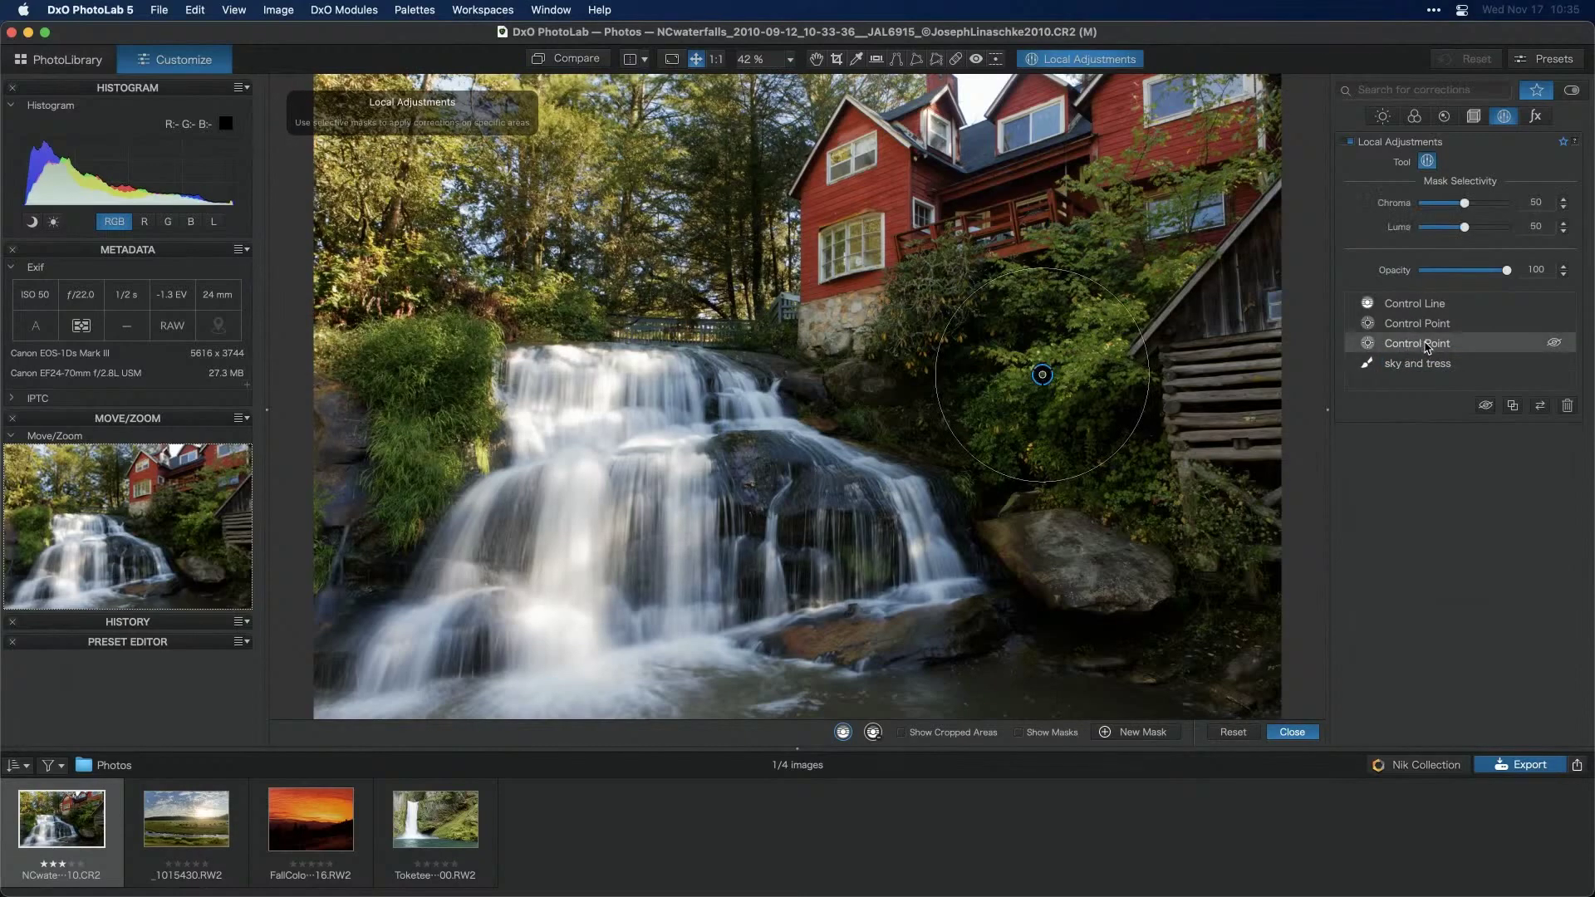
double_click(1410, 345)
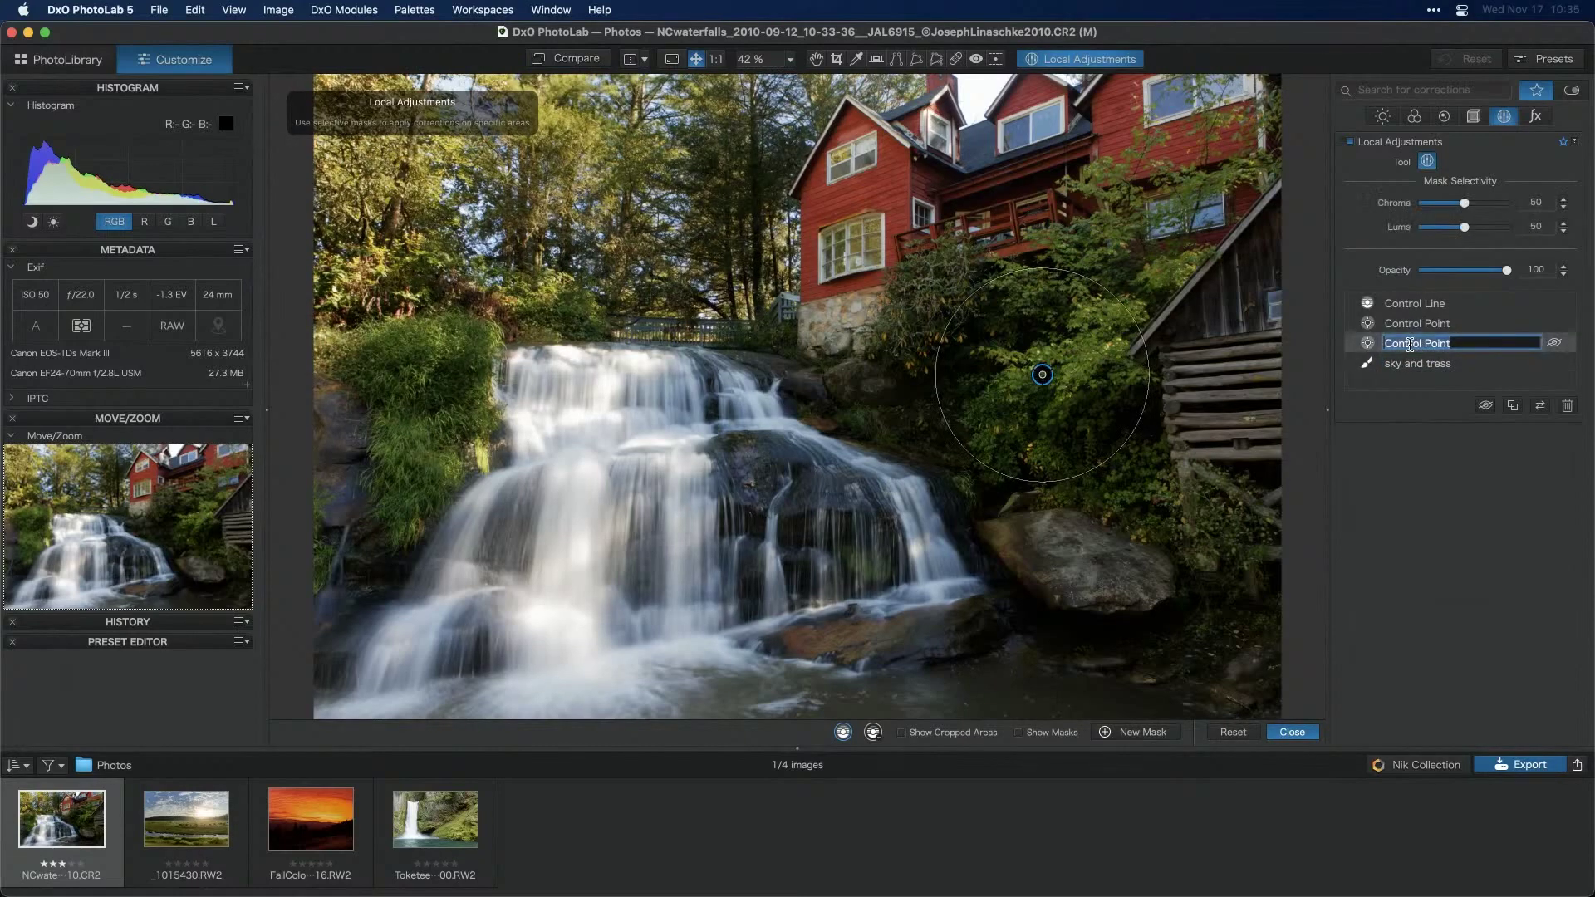
type("front right bush")
key("Return")
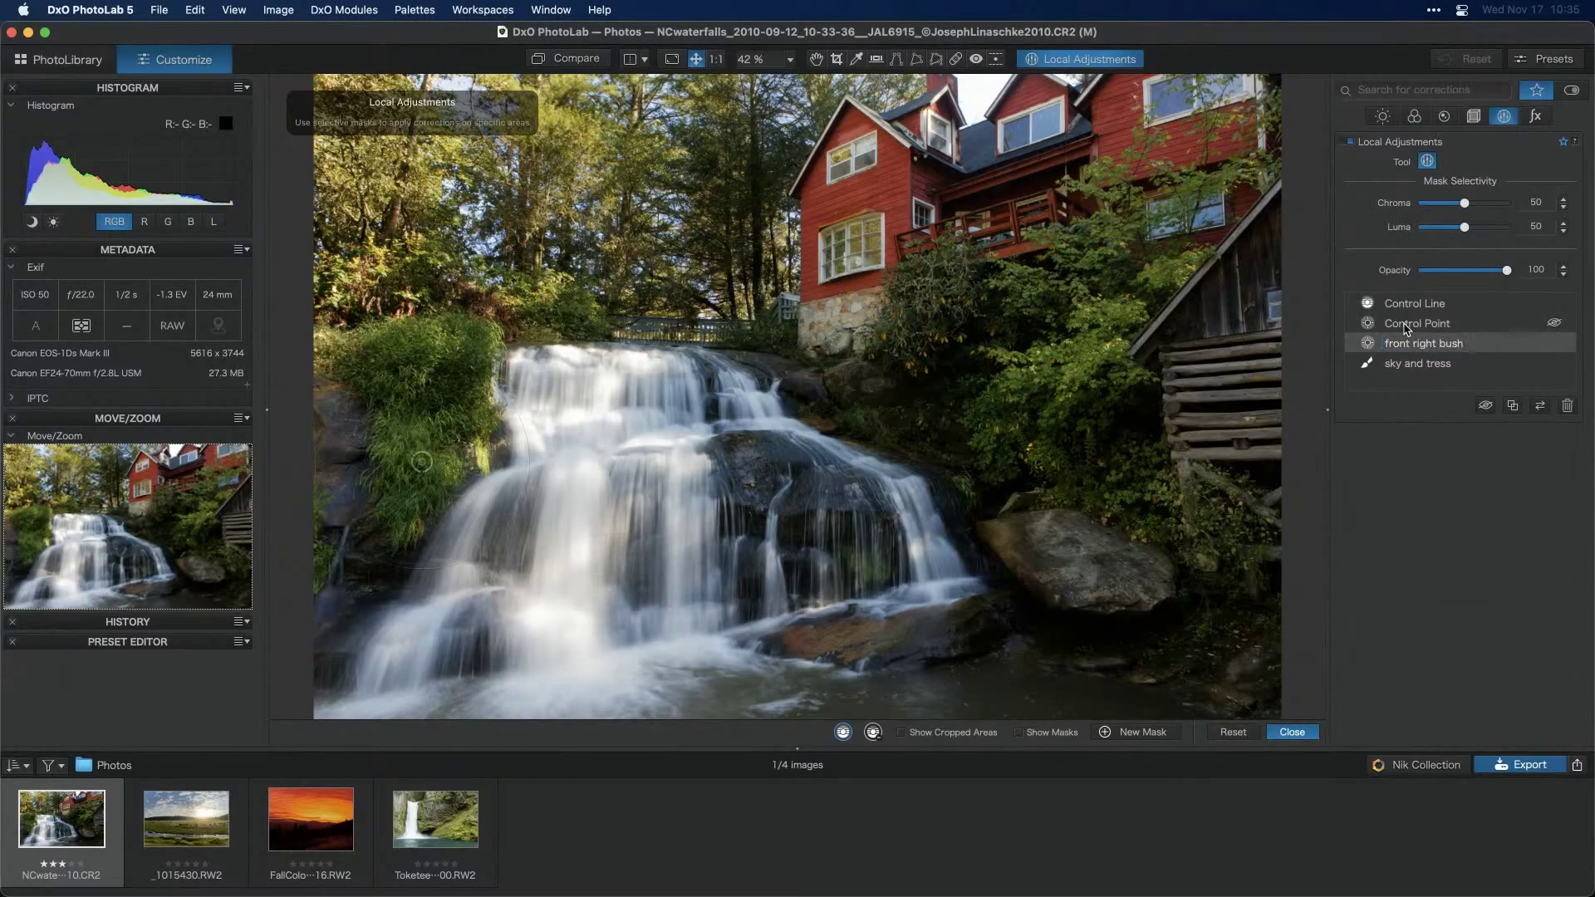
double_click(1407, 323)
type("lef")
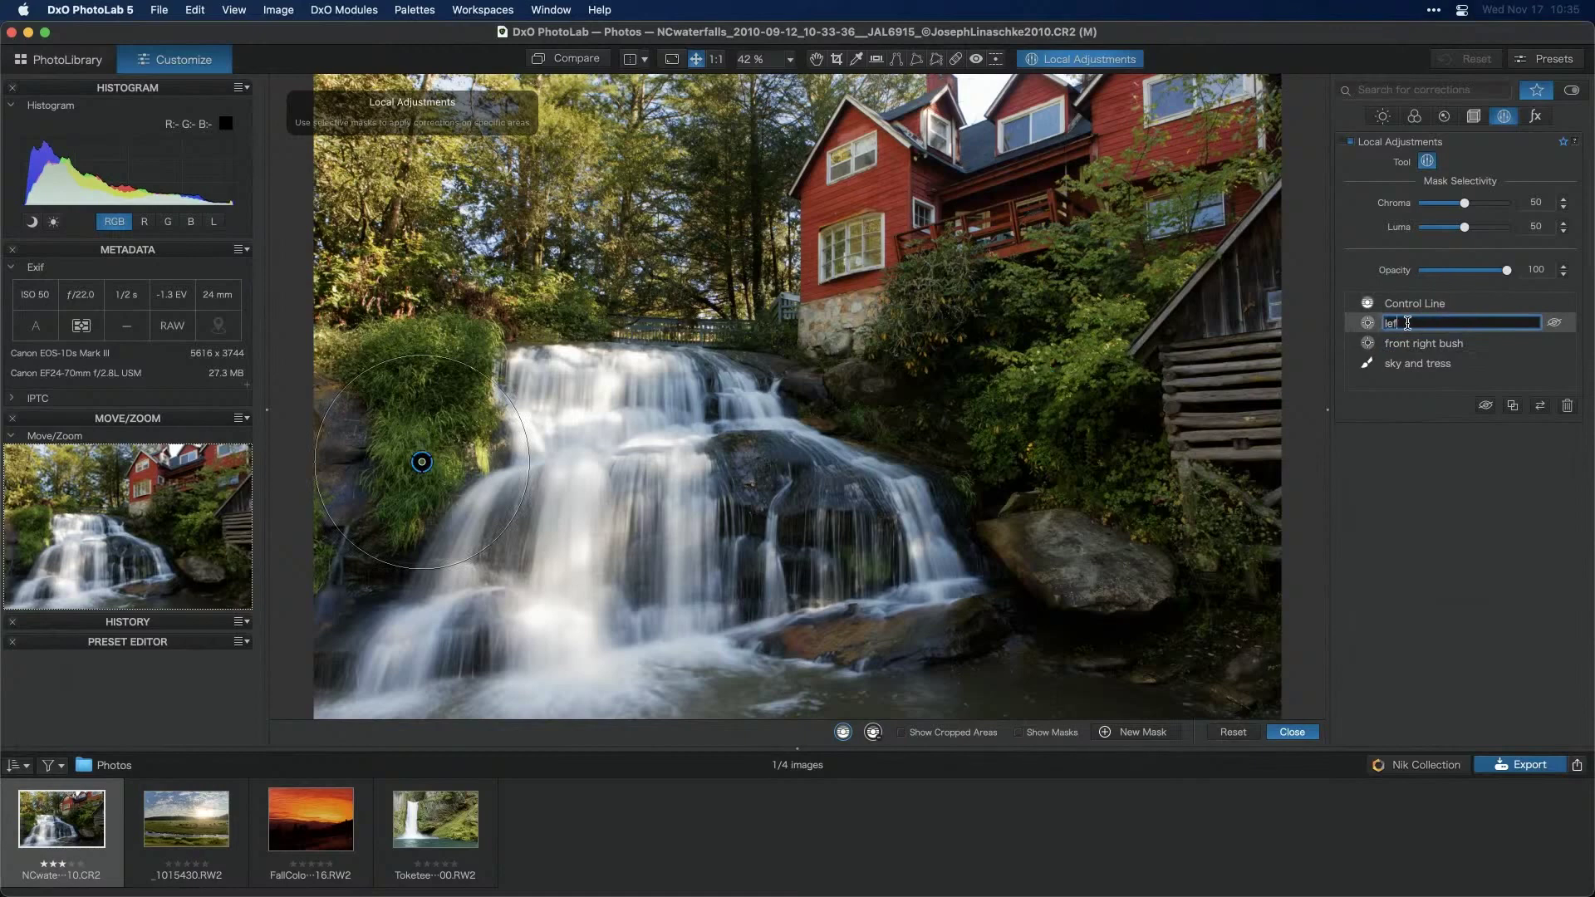
type("t foliage")
key("Return")
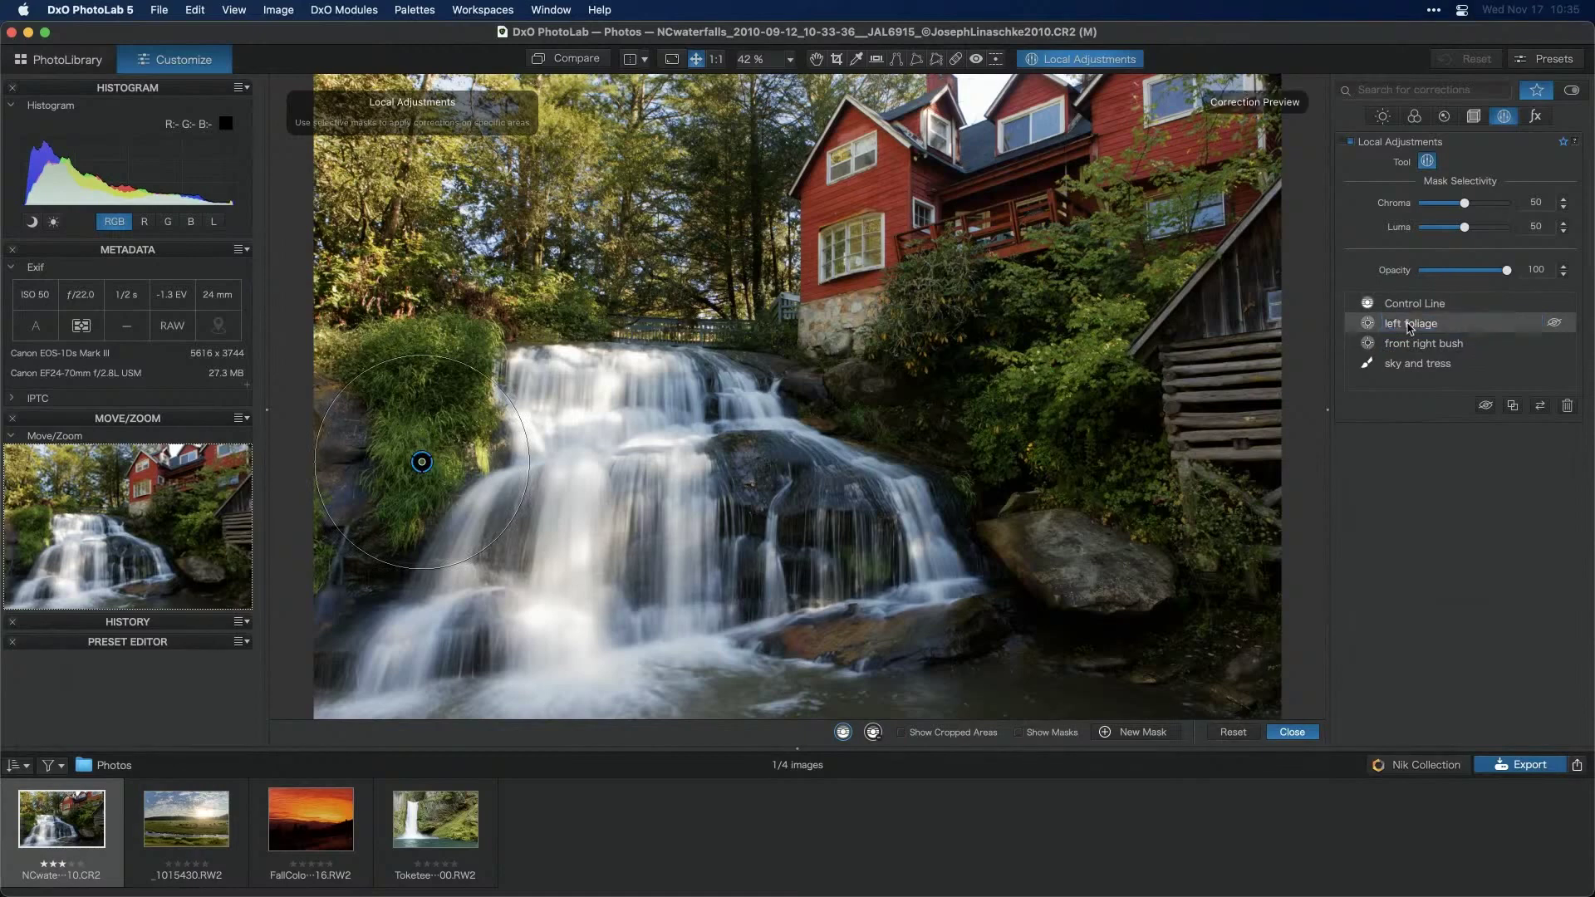
Rename the Control Line on the house "red building"
left_click(1414, 303)
double_click(1426, 304)
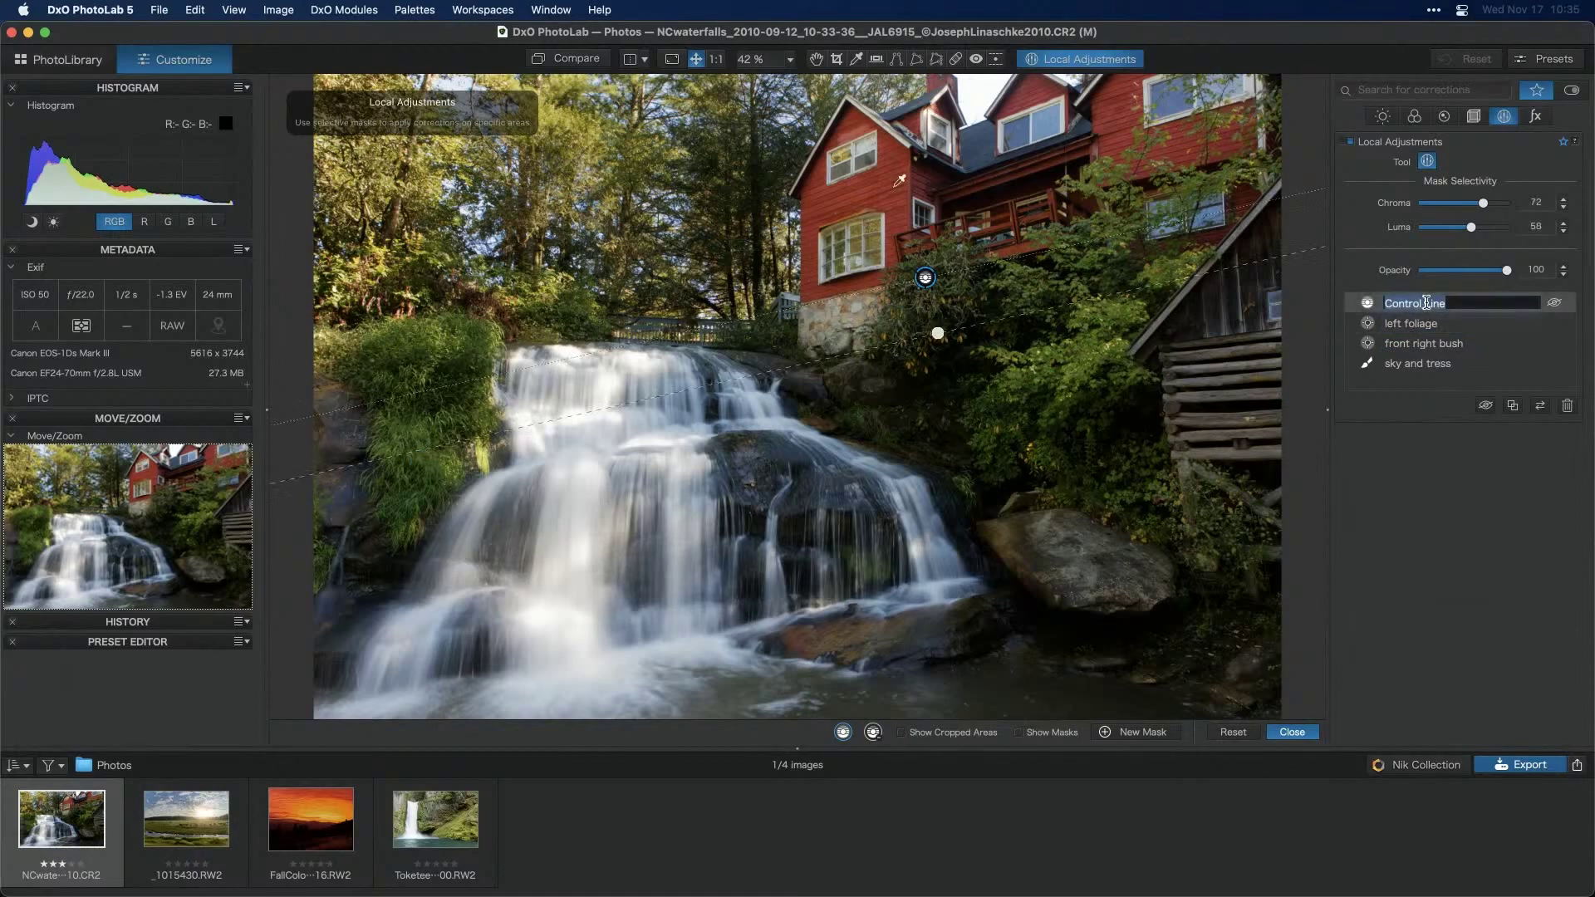
type("red building")
key("Return")
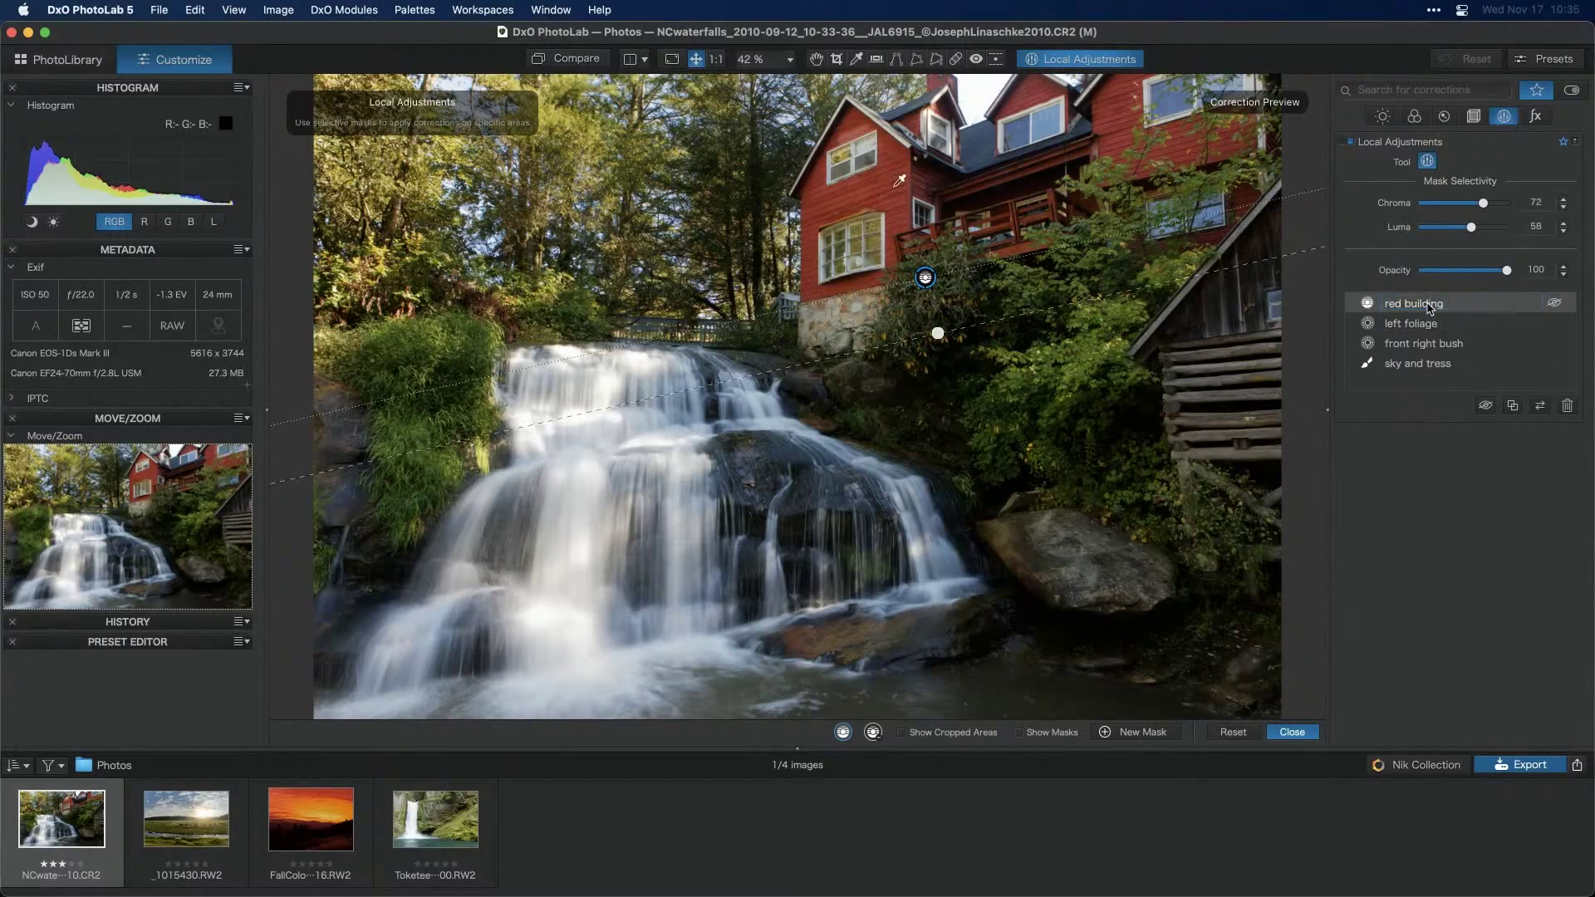
Switch the red building adjustment off and on to compare its effect on the house
left_click(1554, 303)
left_click(1554, 303)
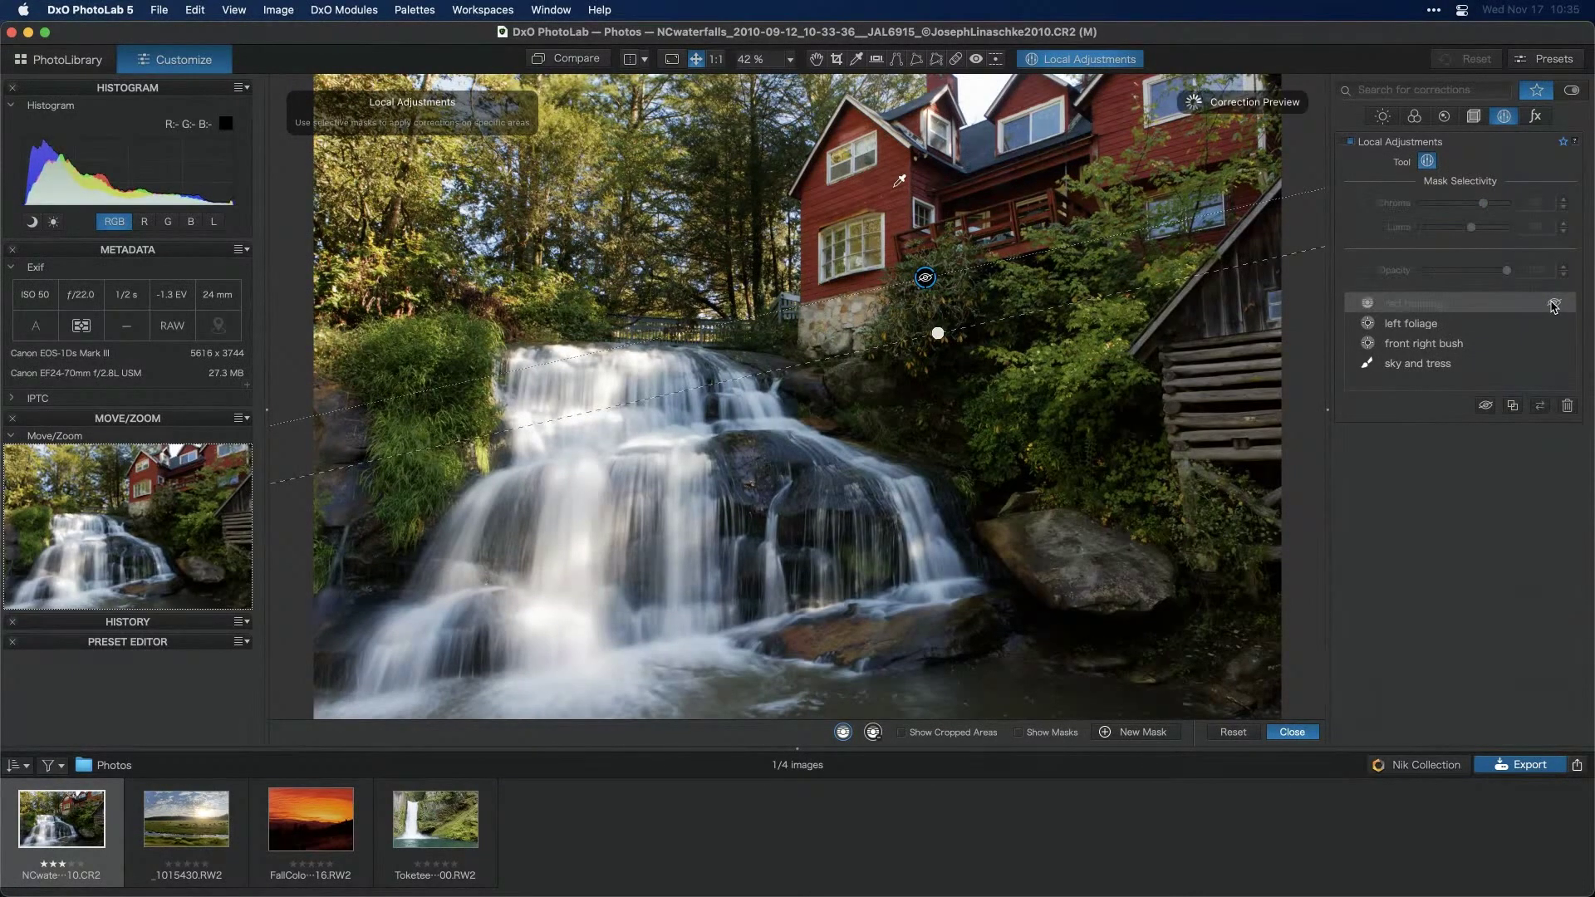
left_click(1554, 303)
left_click(1553, 303)
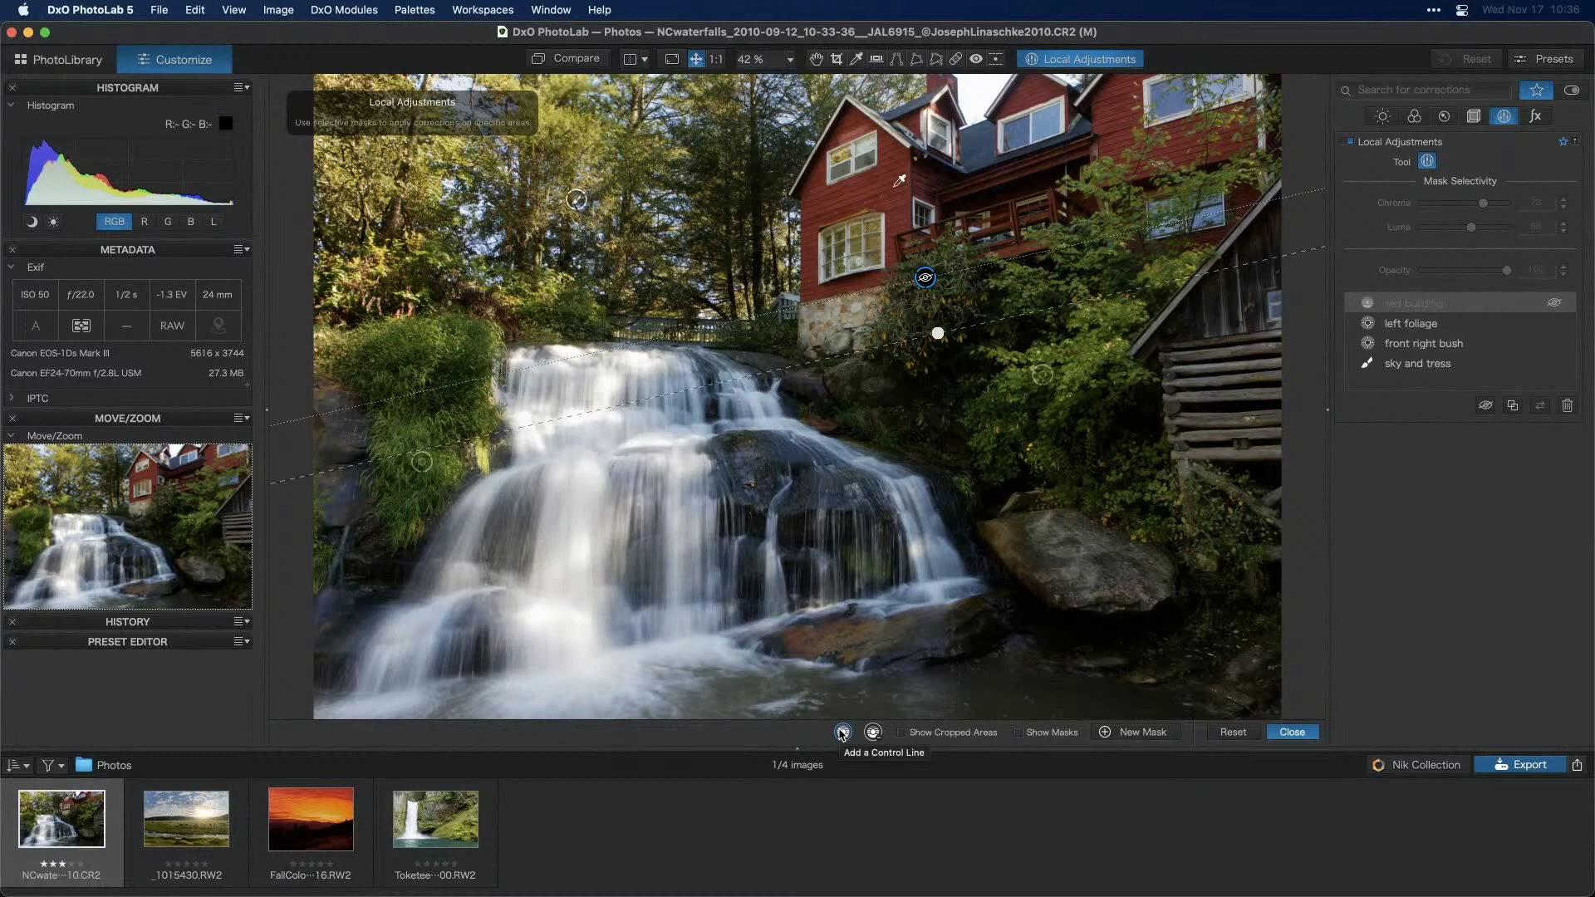
Add a new mask and draw a short Control Line upward at the foot of the waterfall to cover the pool
right_click(972, 577)
left_click(995, 619)
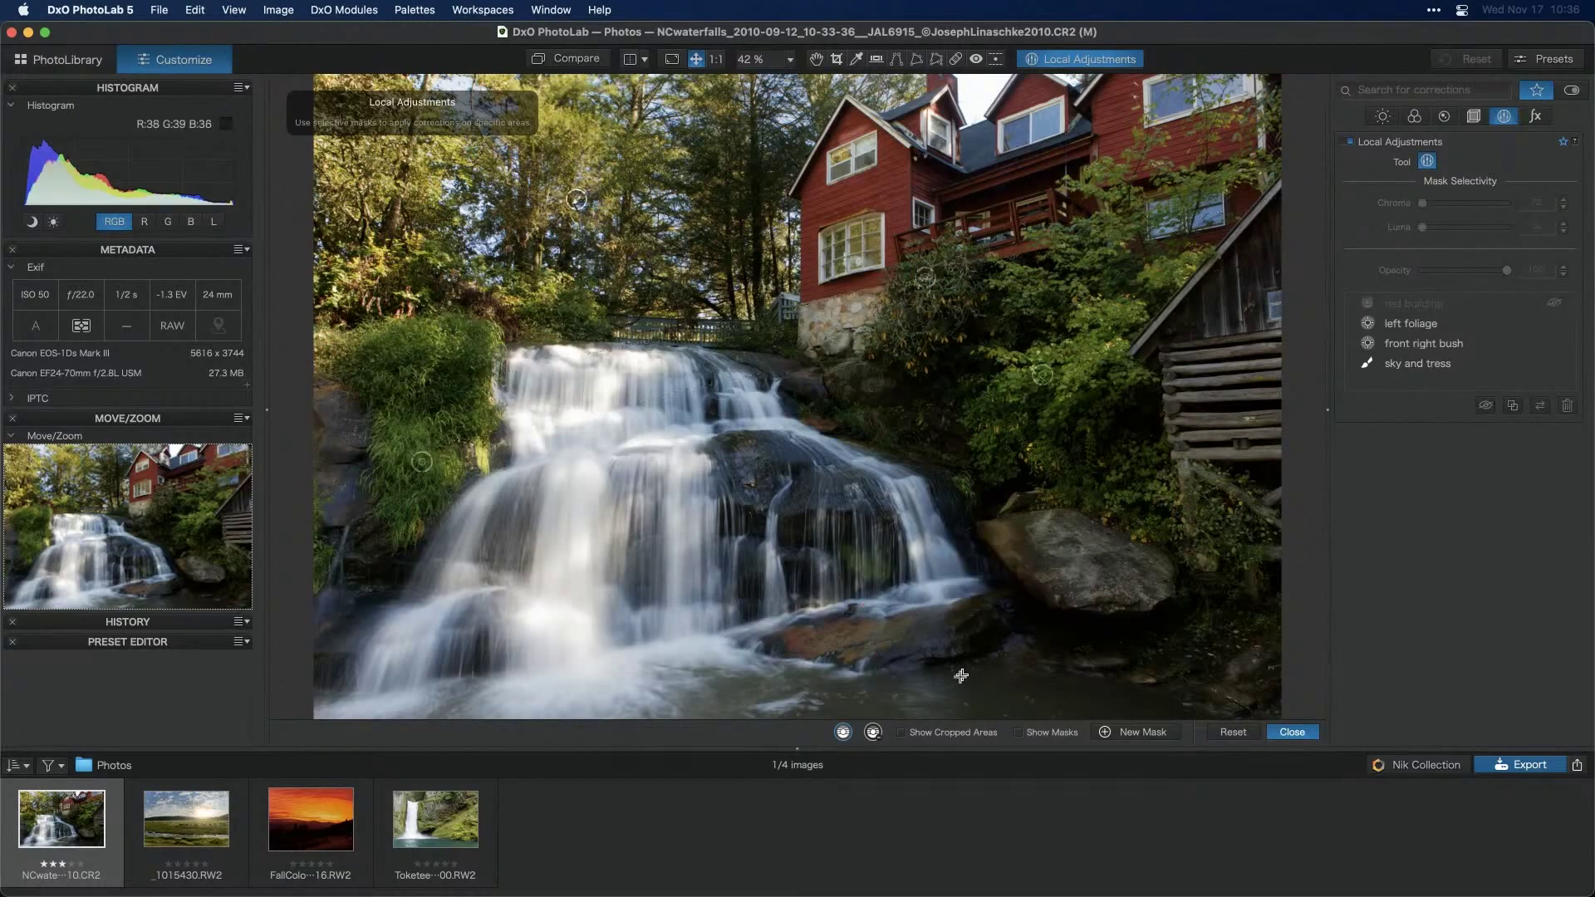
right_click(950, 678)
left_click(970, 636)
left_click_drag(762, 656, 761, 619)
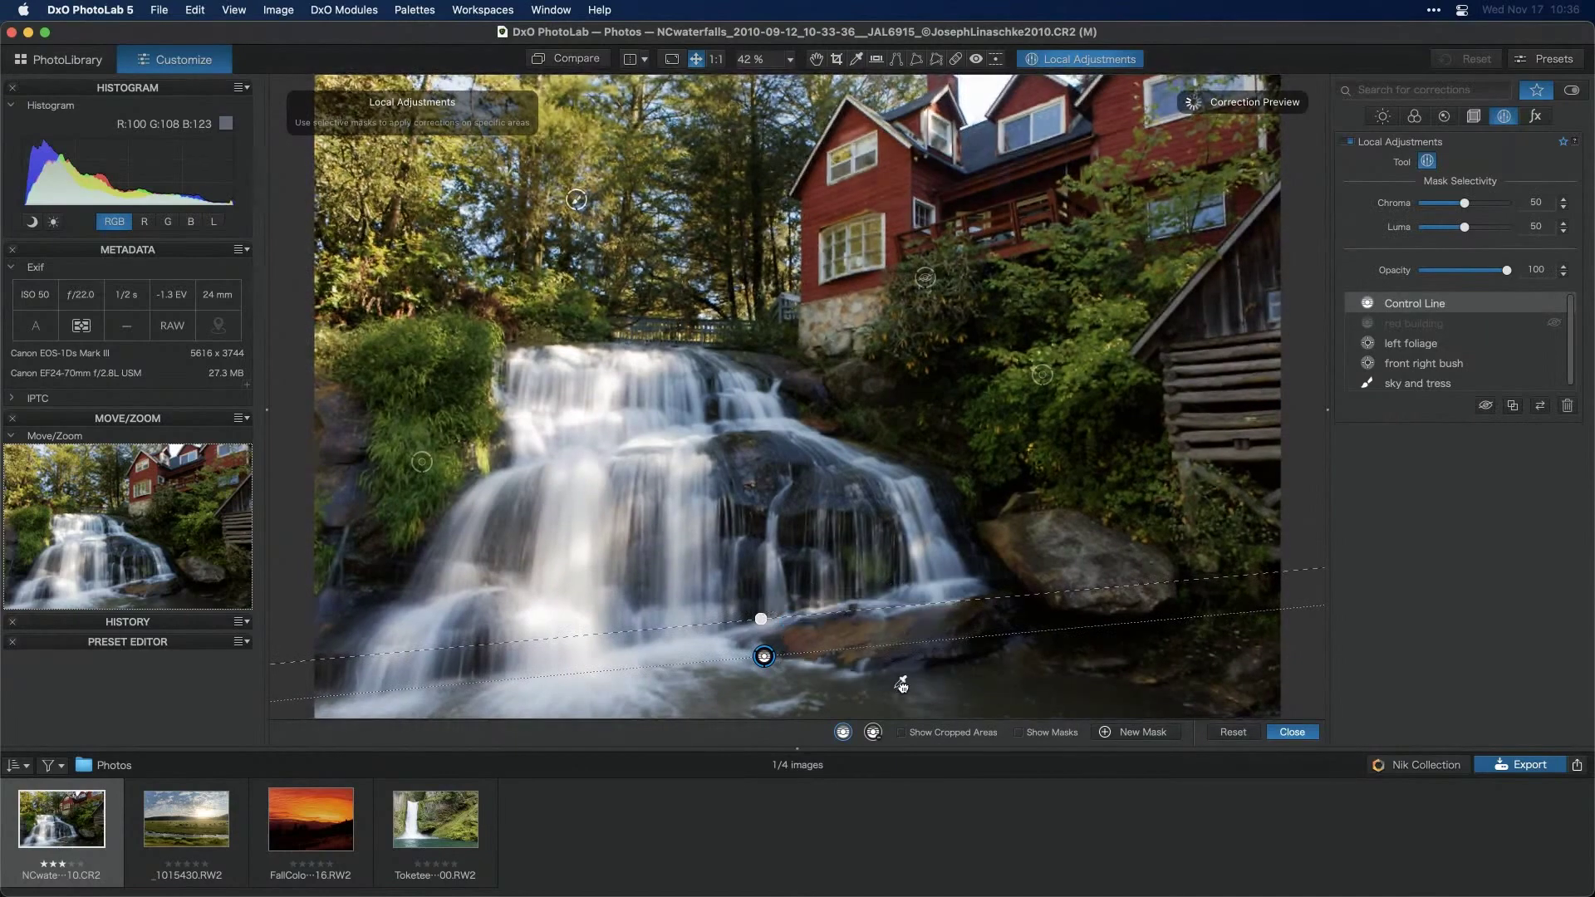
Show the mask, sample the dark water for the new Control Line, and set Chroma to 67 and Luma to 91
mouse_move(902, 685)
key("m")
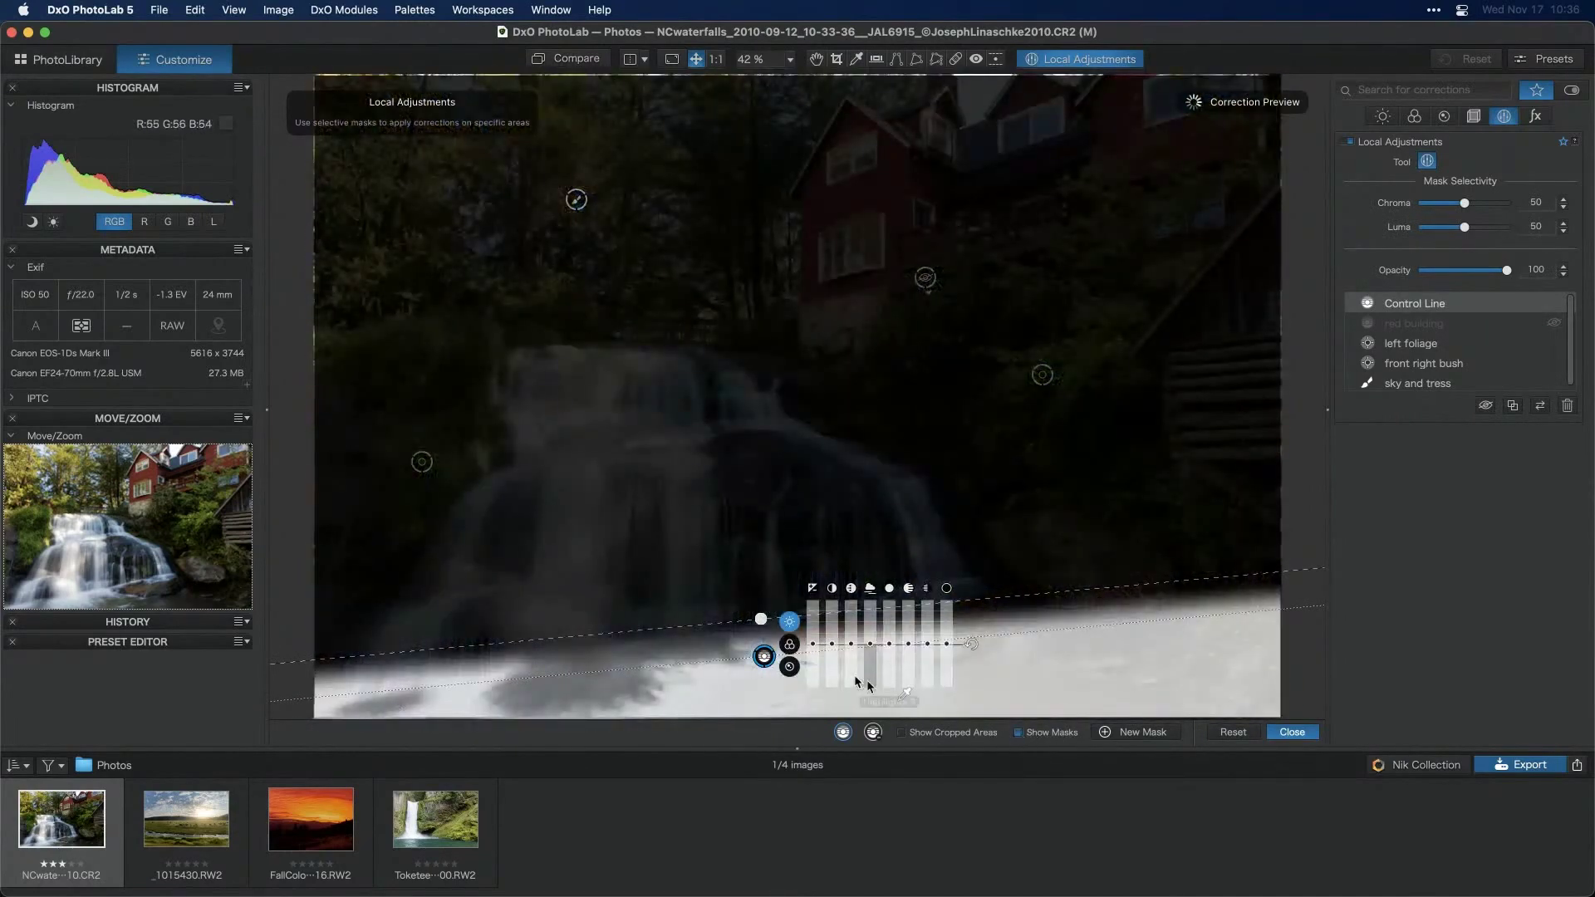
left_click(908, 694)
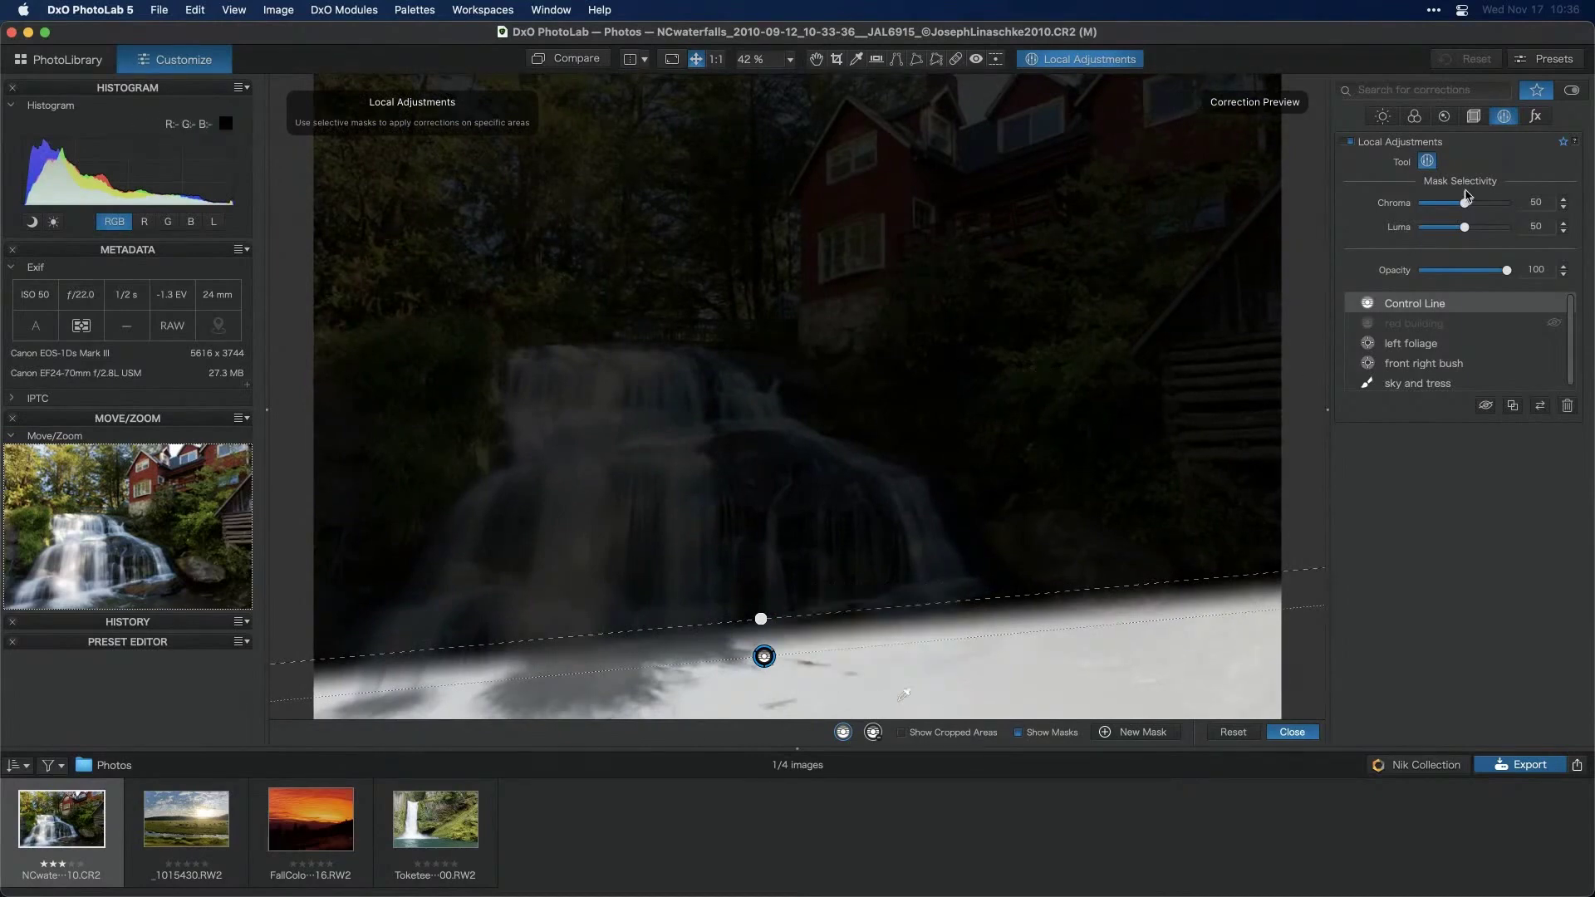
left_click_drag(1465, 203, 1501, 228)
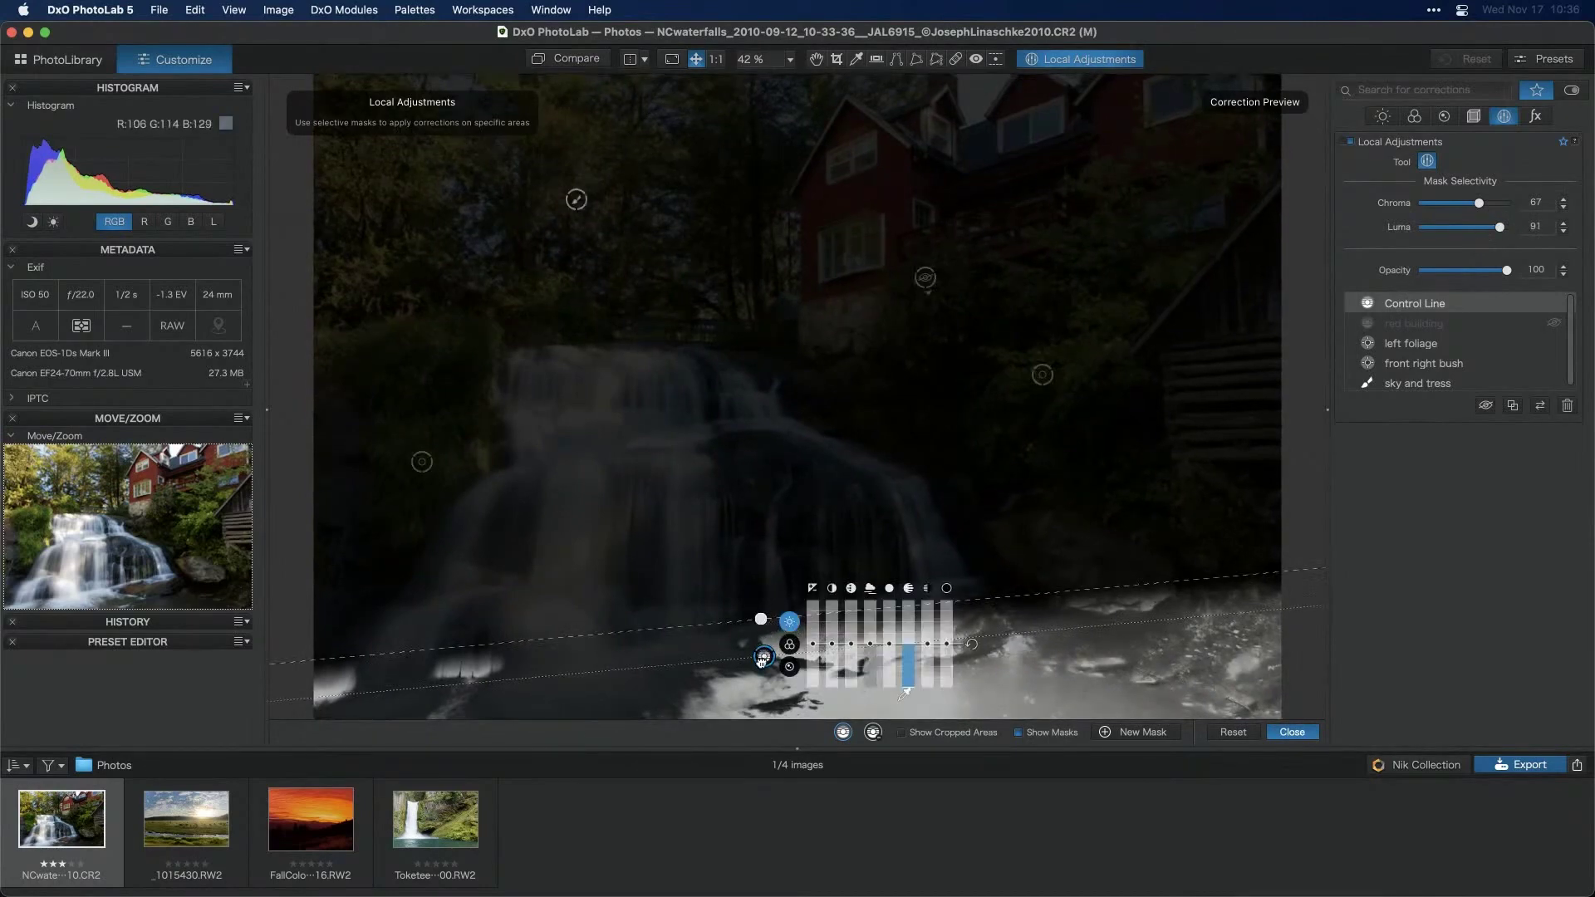
Lower the Control Line, resample the pool water, set Chroma to 78 and Luma to 100, and hide the mask
left_click_drag(761, 619, 761, 691)
mouse_move(761, 671)
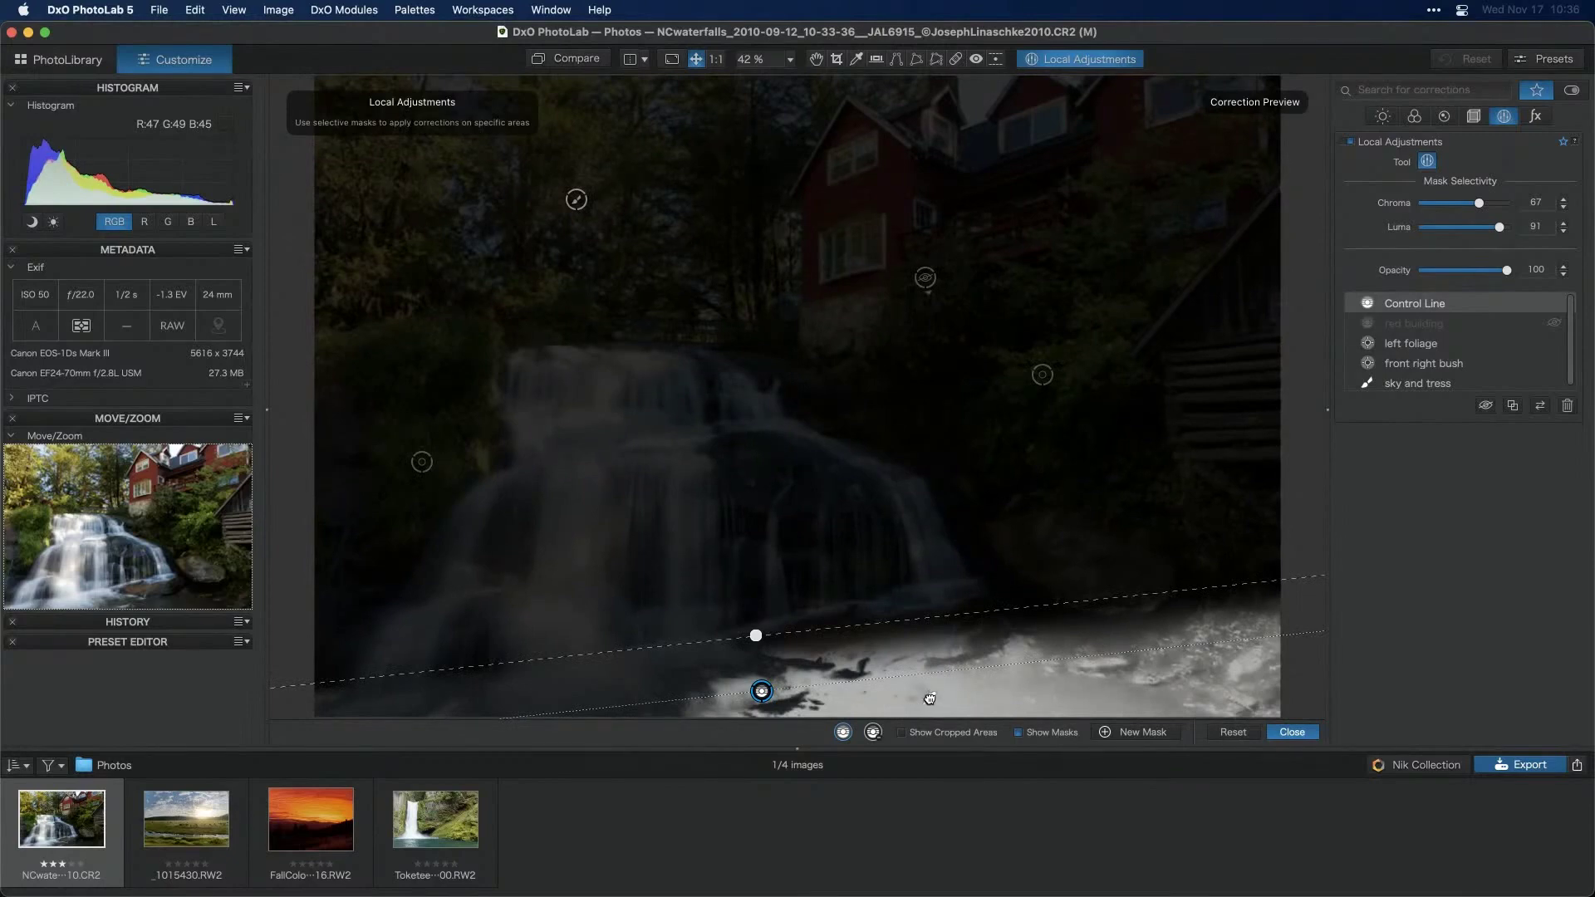
mouse_move(954, 693)
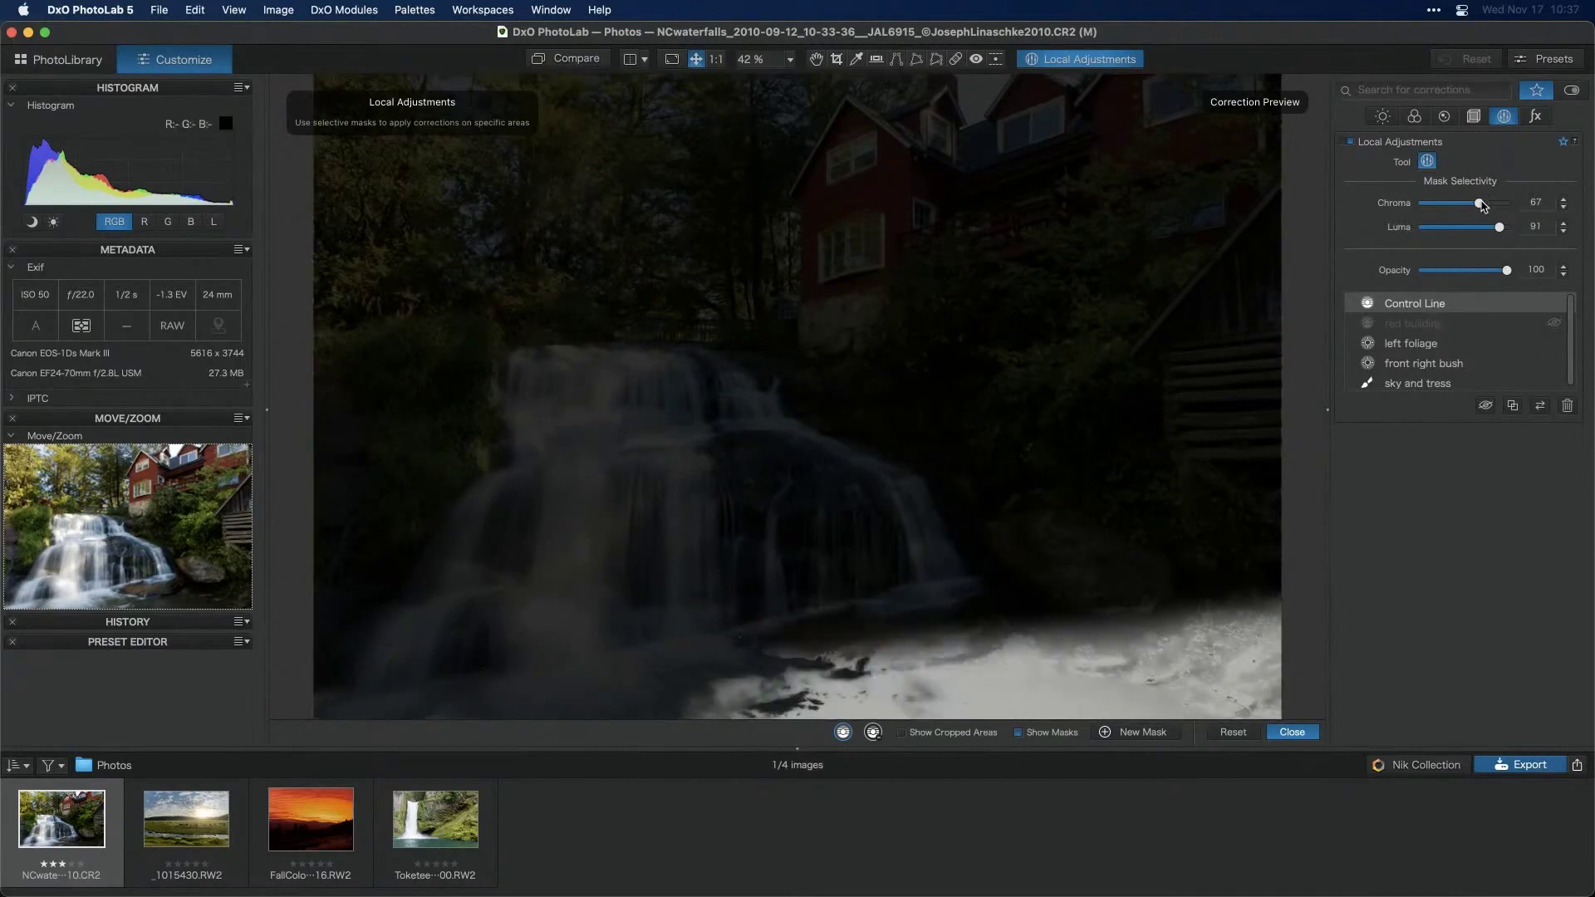
left_click_drag(1483, 204, 1512, 230)
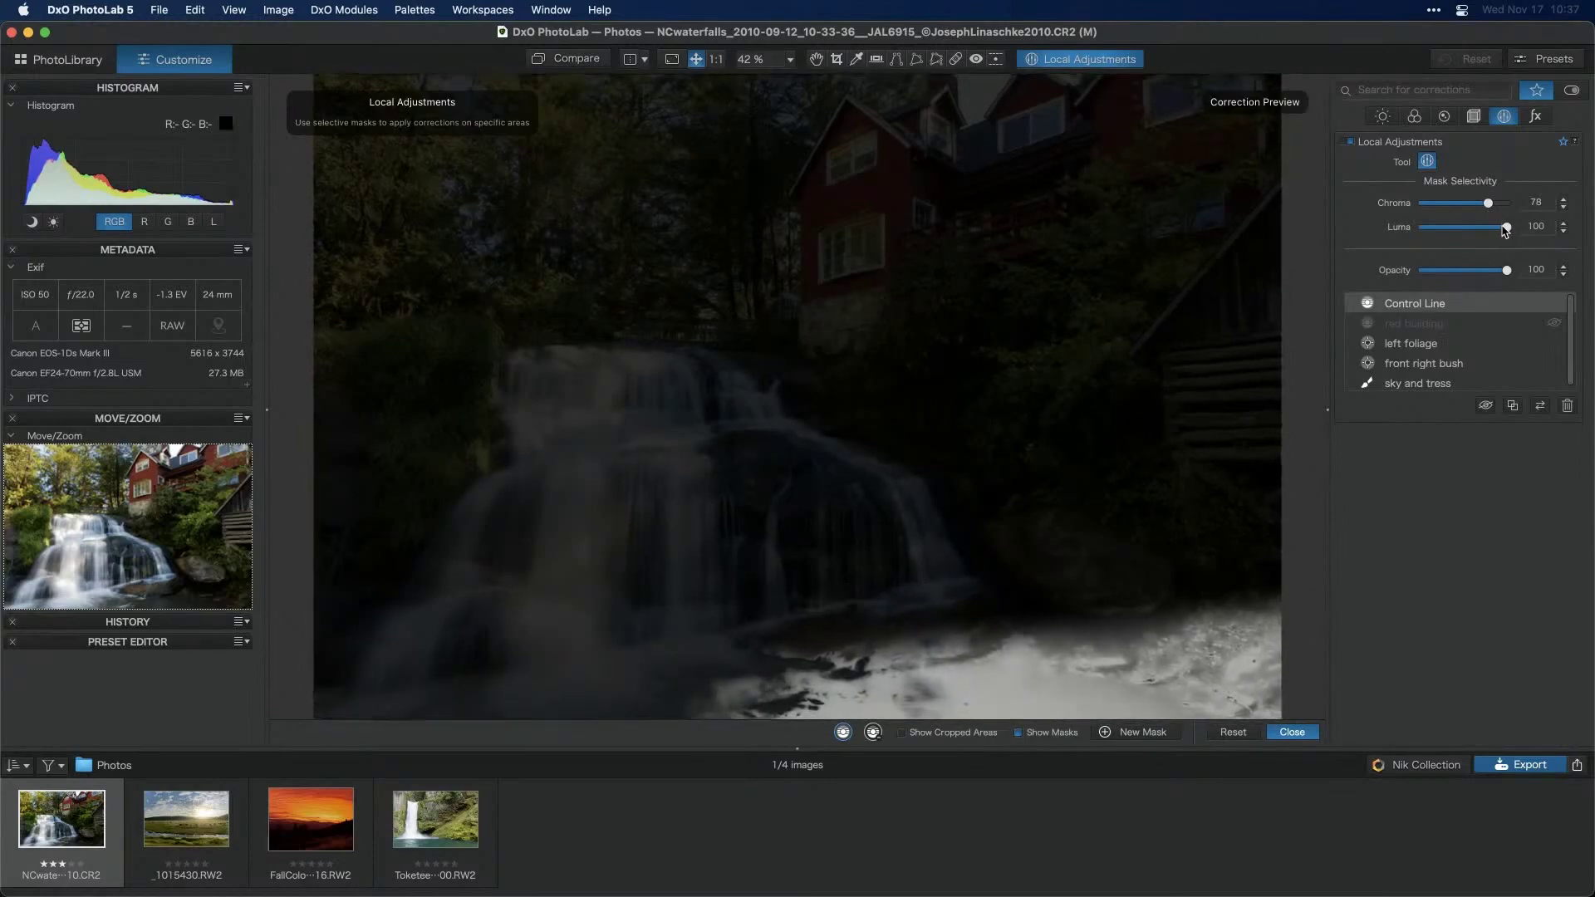
left_click(1021, 734)
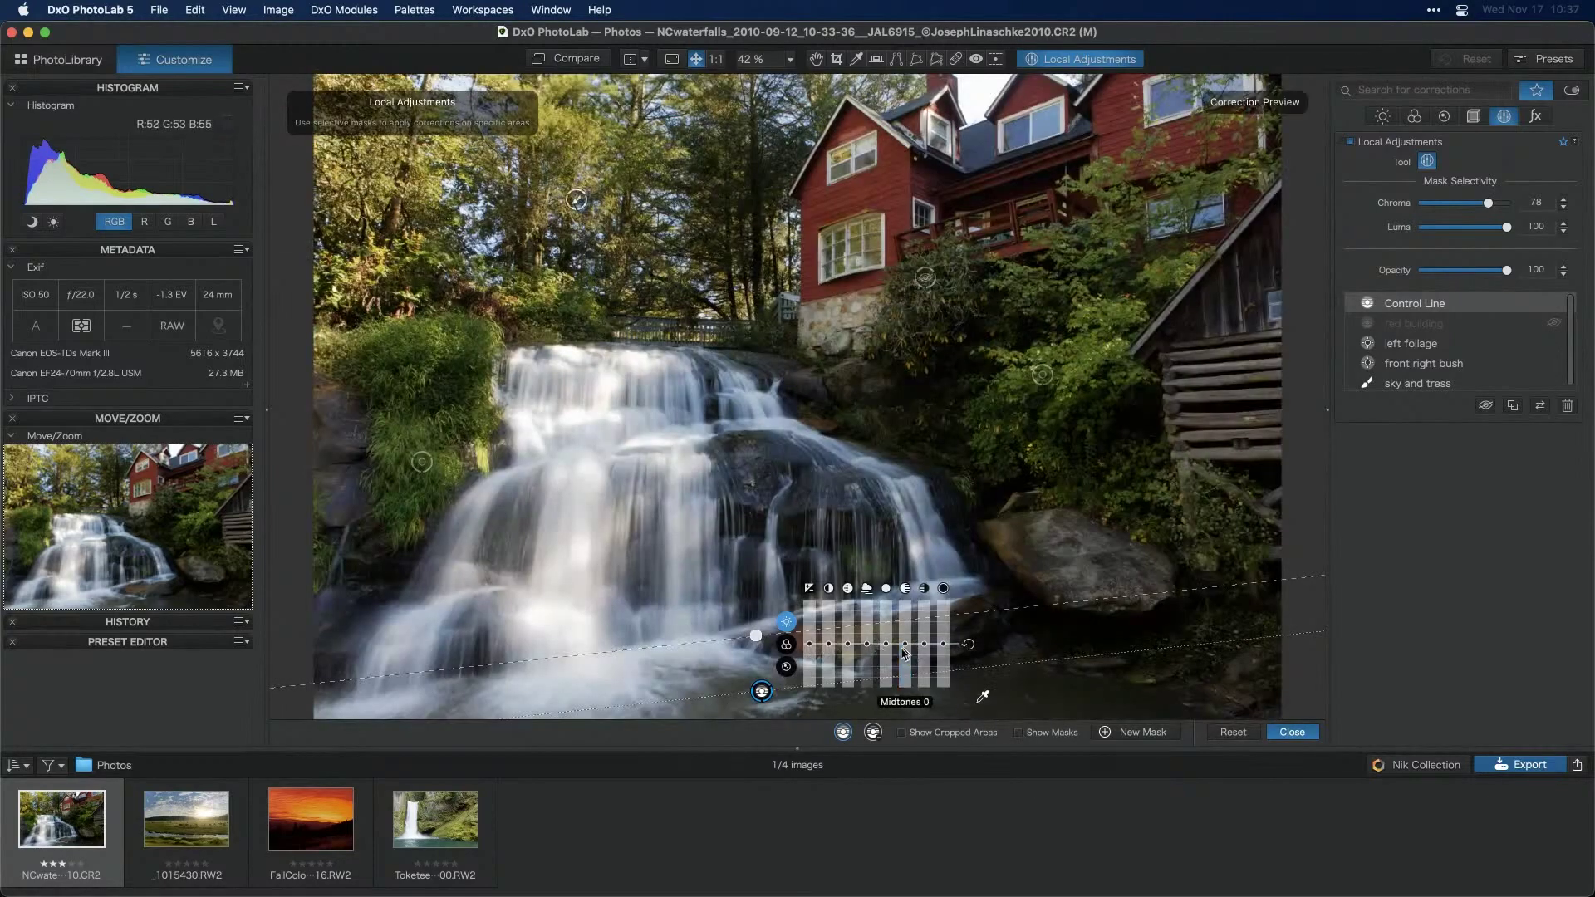
Cool the pool water by setting the Control Line's Temperature to 4518, and raise its Exposure slightly
left_click(784, 645)
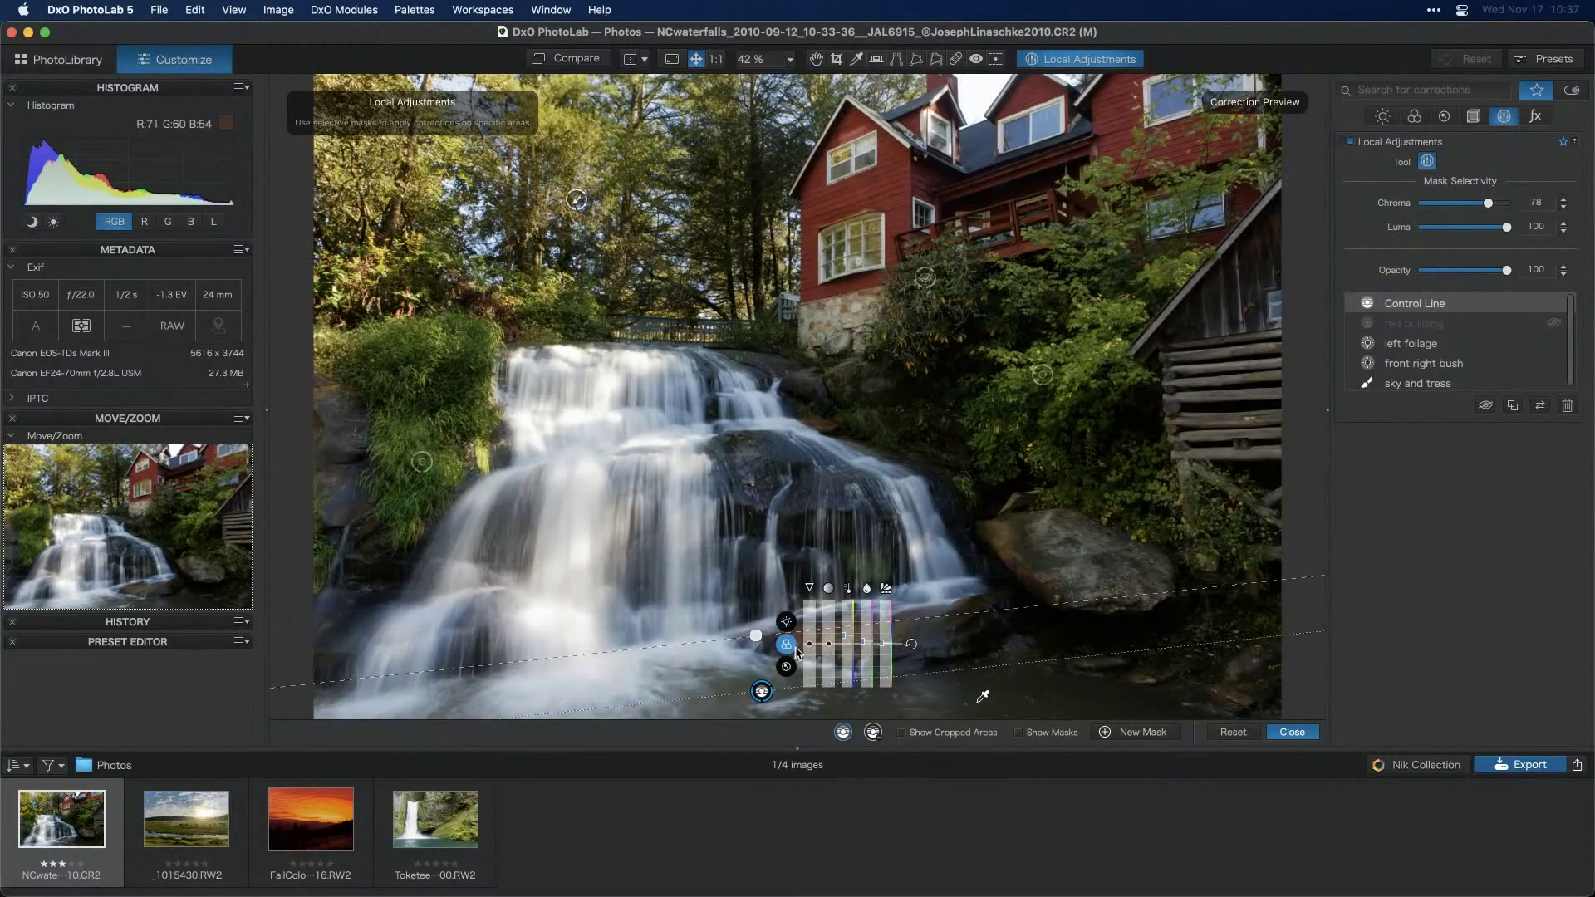
left_click_drag(848, 642, 847, 656)
left_click(848, 655)
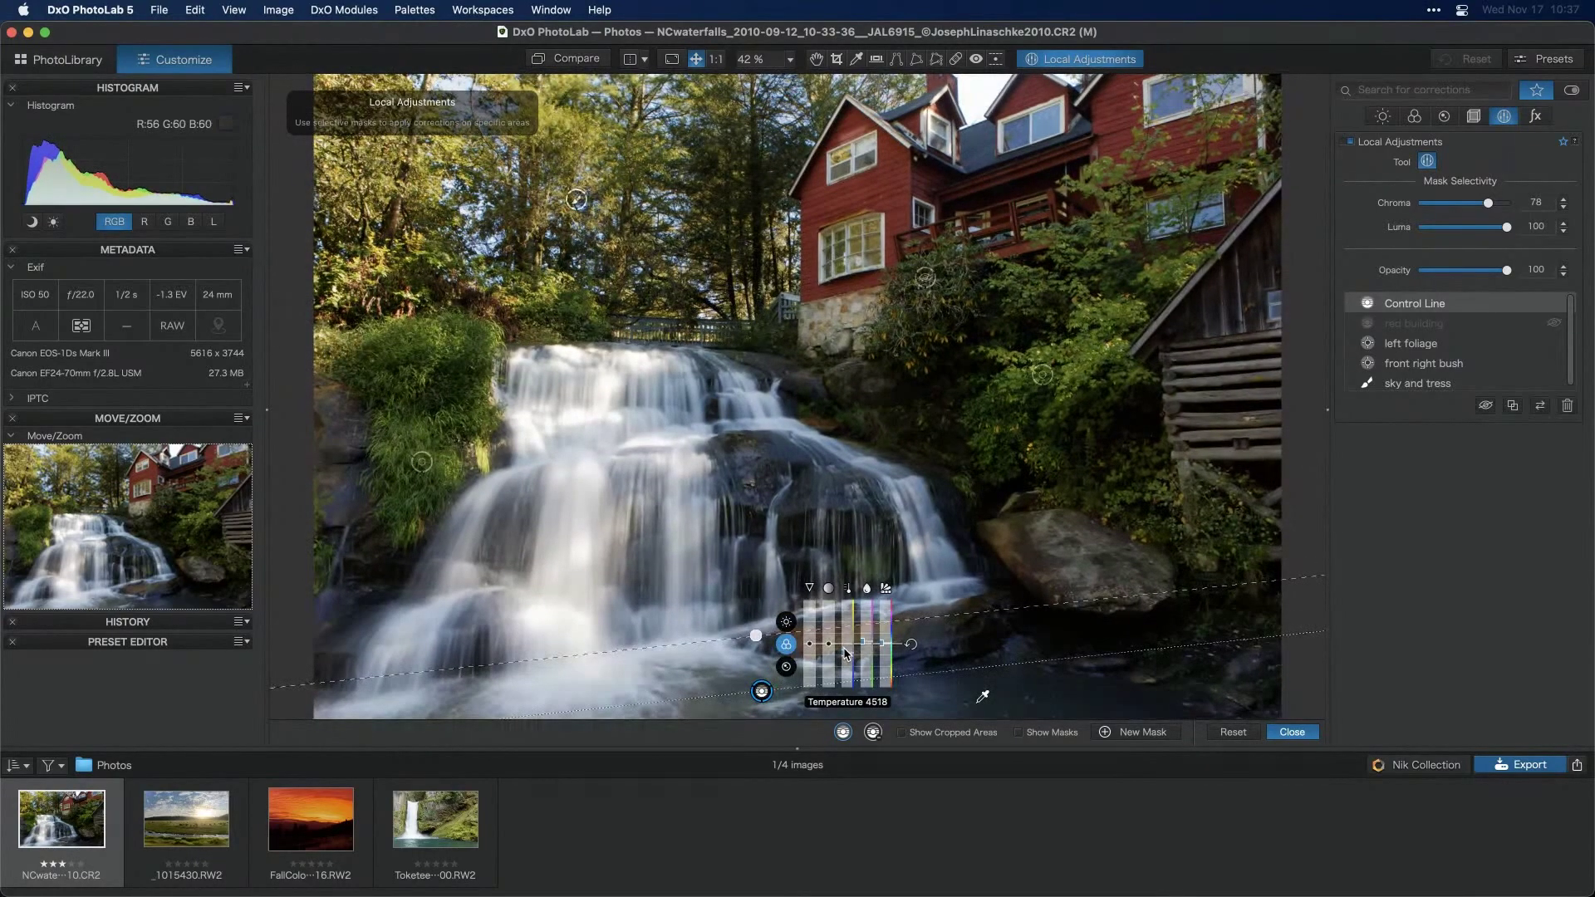
left_click(786, 622)
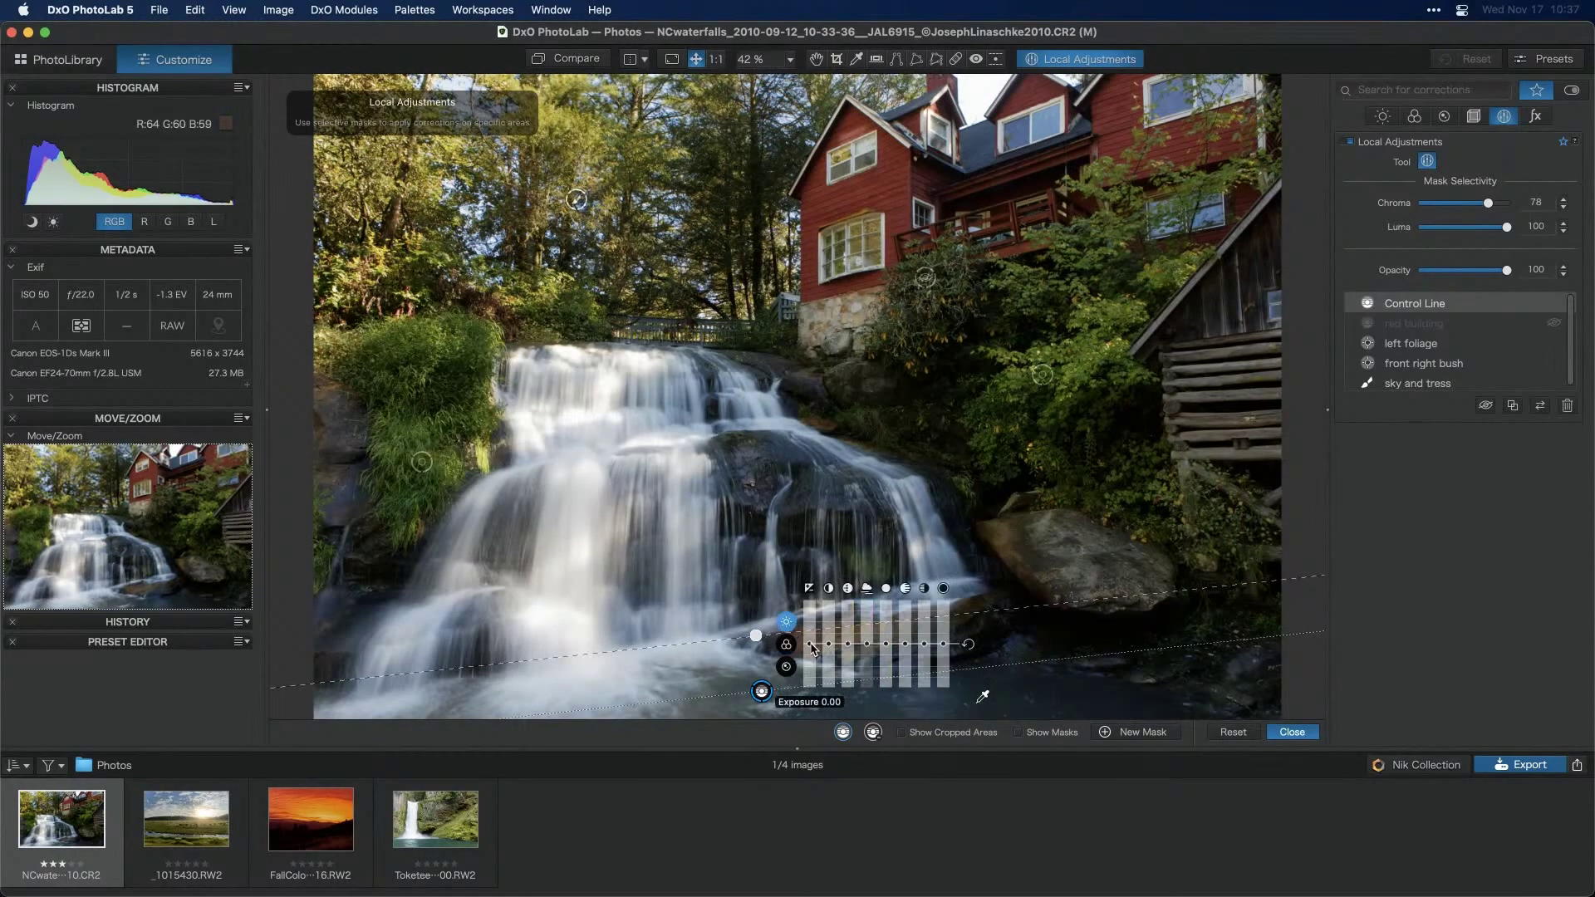
left_click_drag(812, 648, 811, 640)
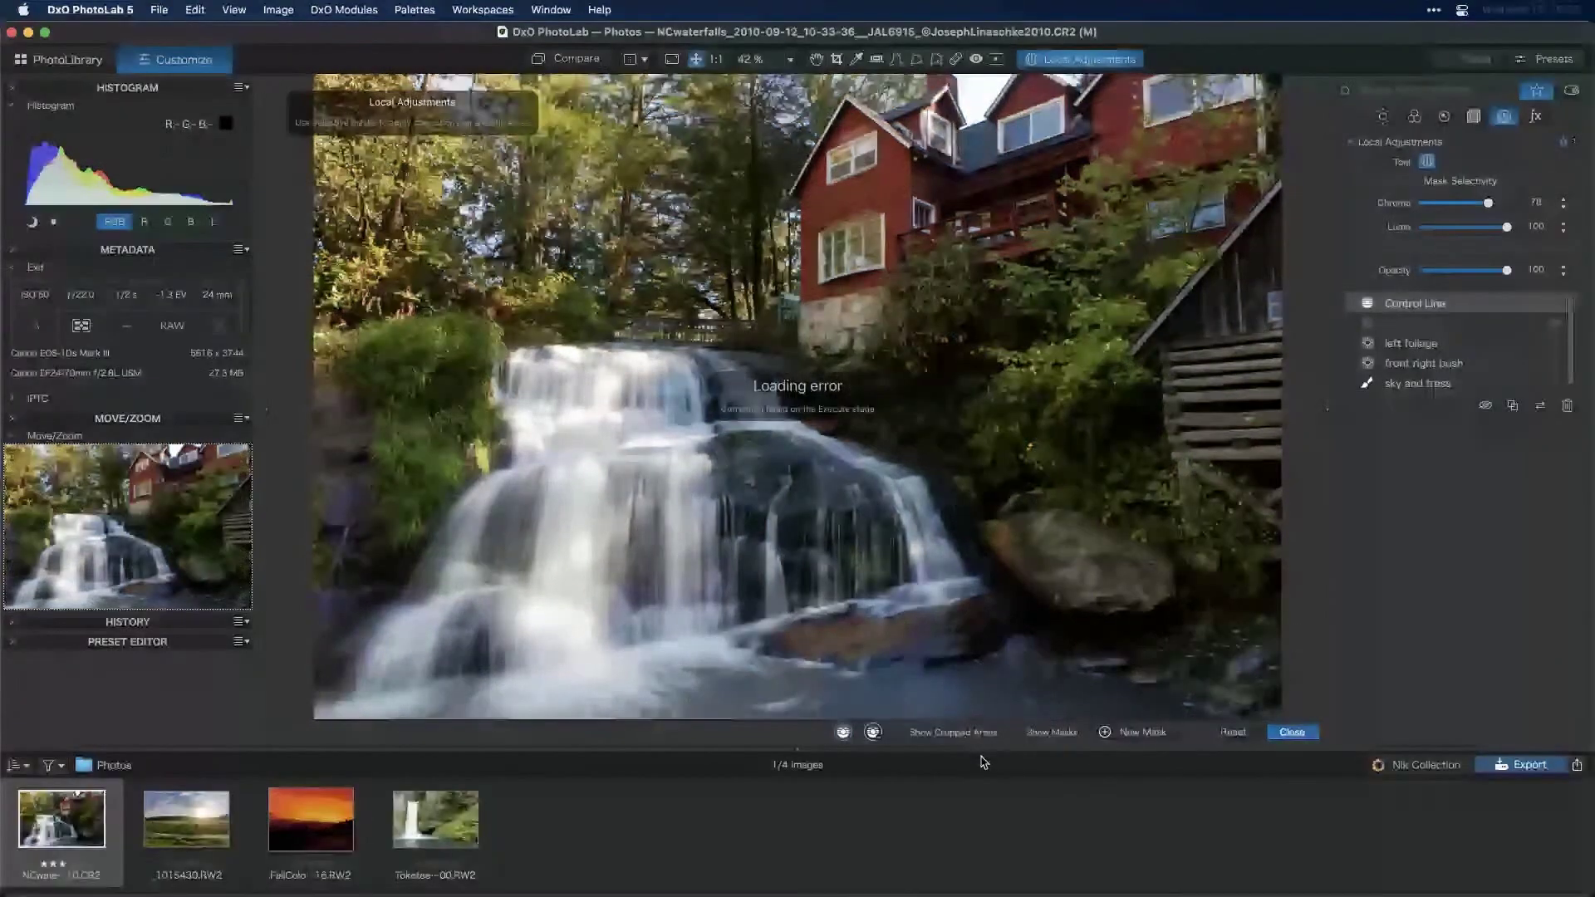
Rename the pool's Control Line "blue water"
double_click(1414, 304)
type("blue water")
key("Return")
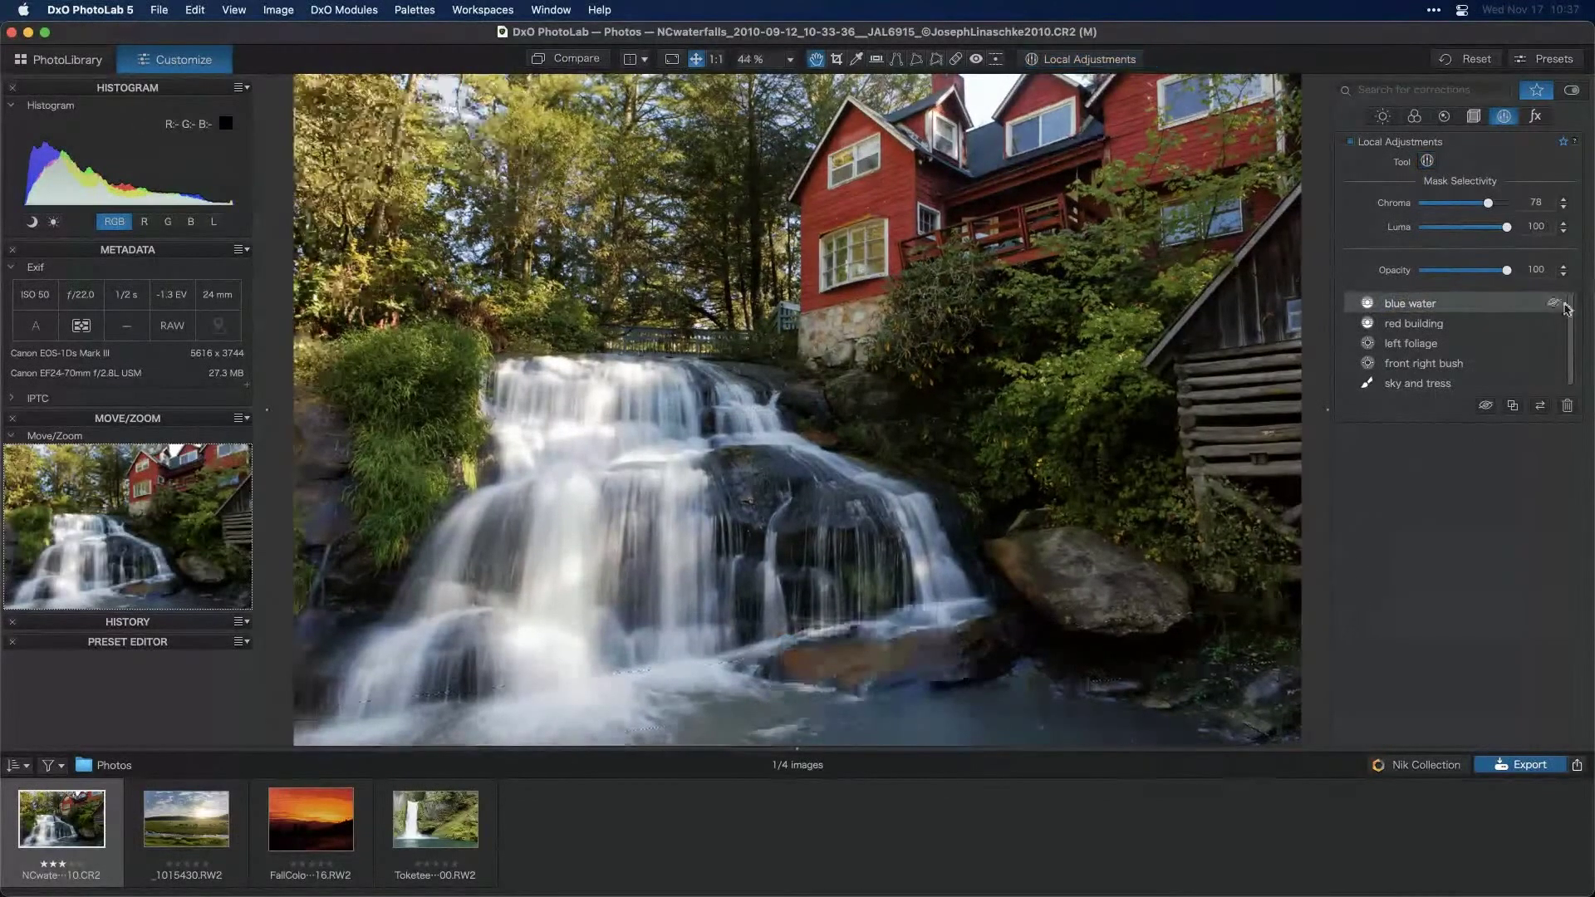
Toggle the blue water adjustment to check its effect, and compare the whole corrected photo with the uncorrected version
left_click(1554, 305)
left_click(1555, 304)
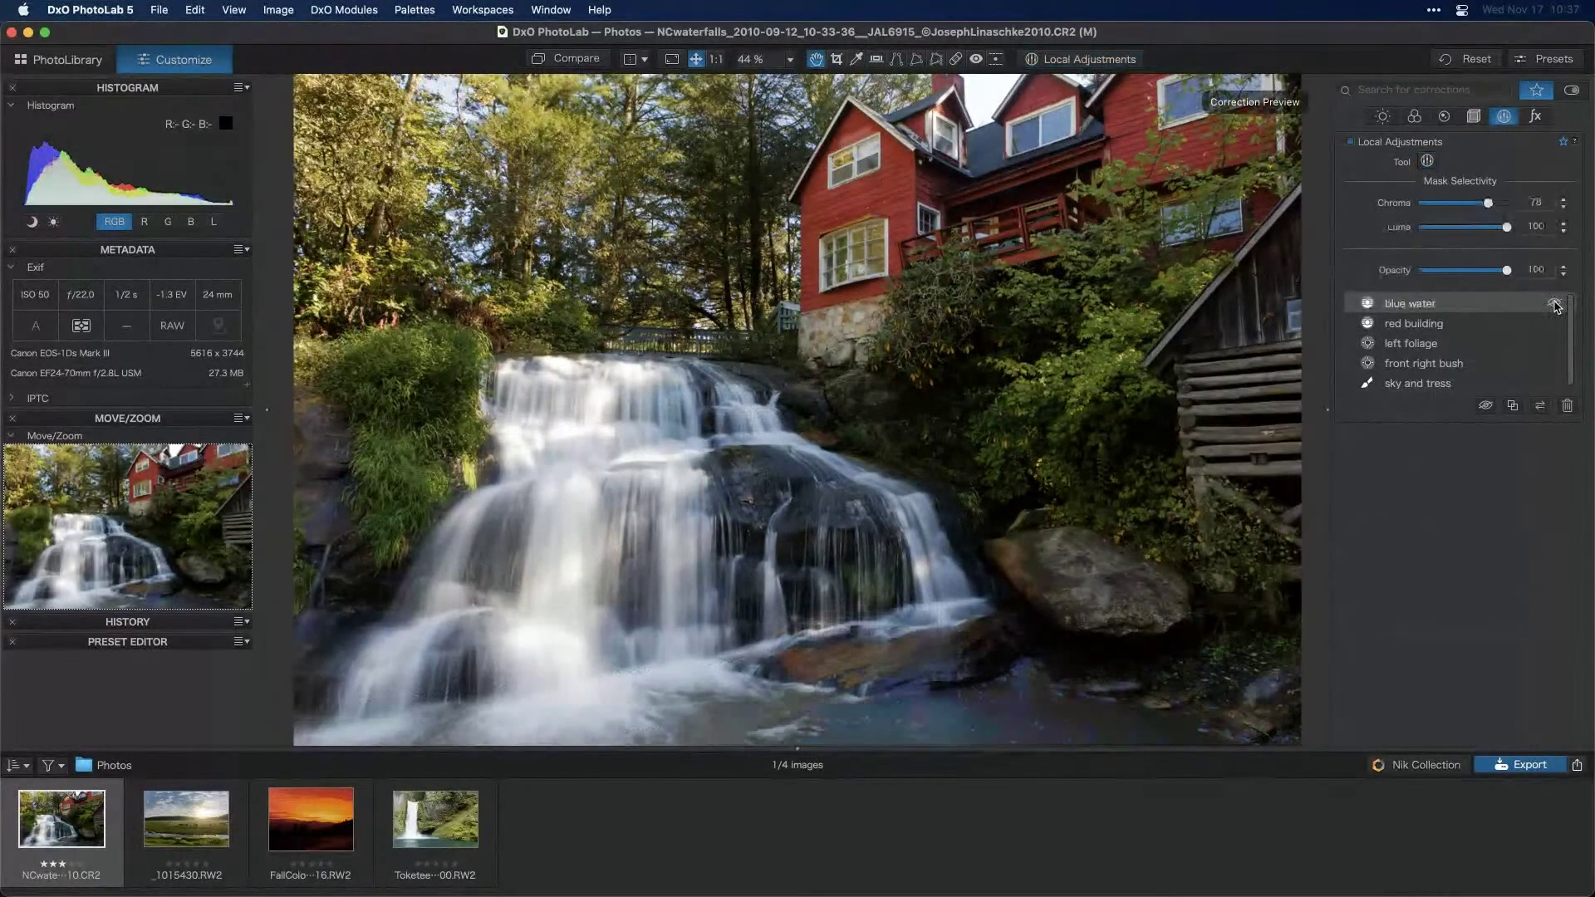
left_click(1555, 304)
left_click(1554, 304)
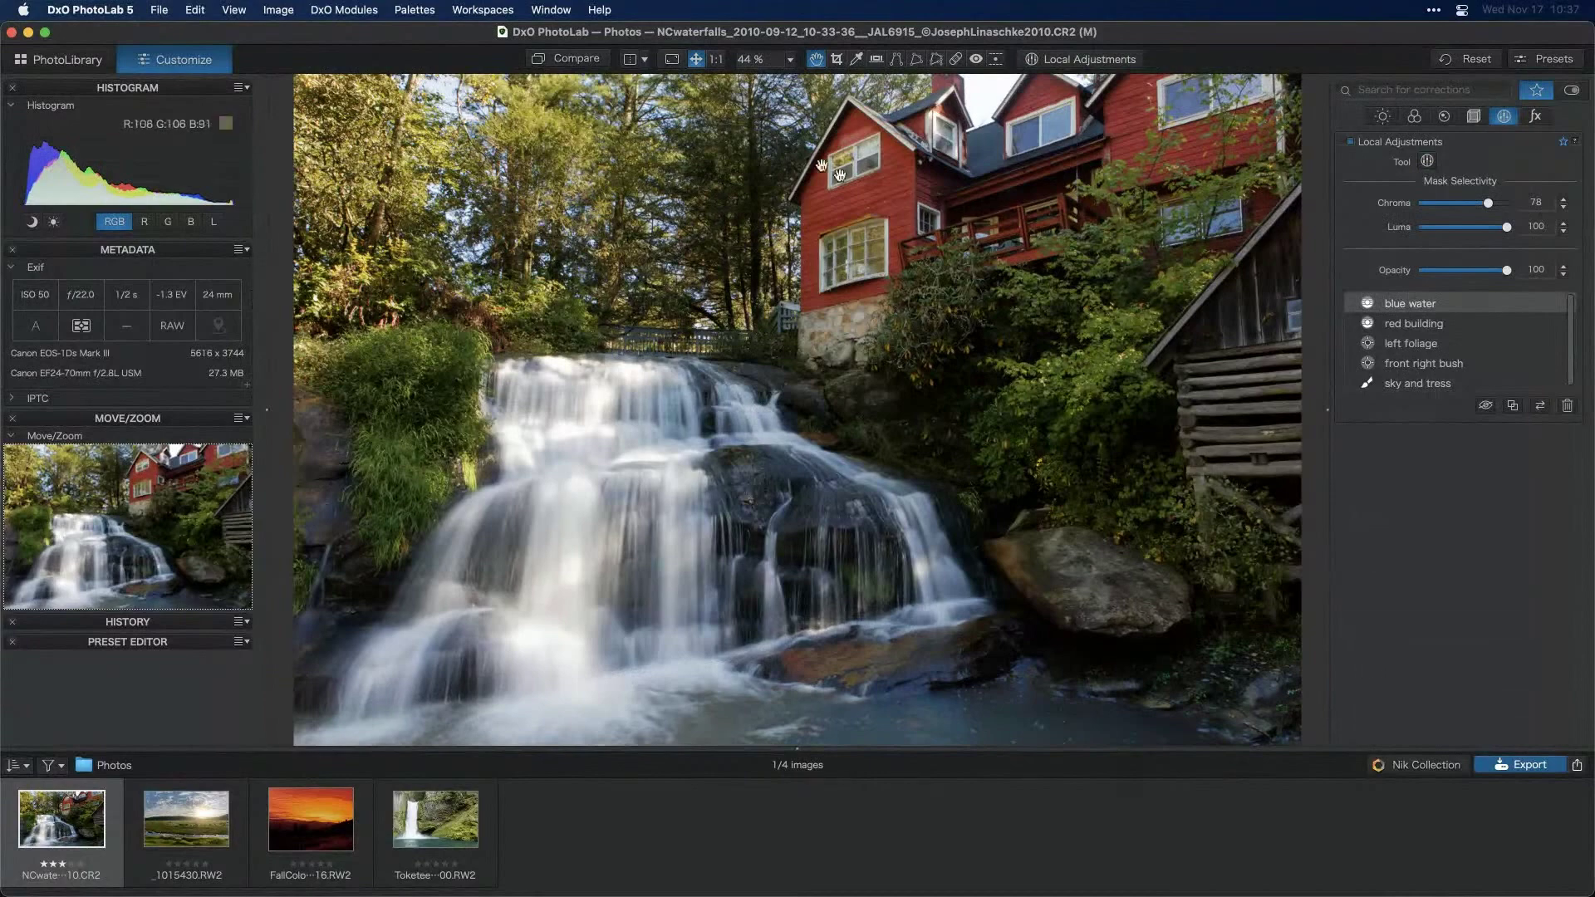
left_click(570, 65)
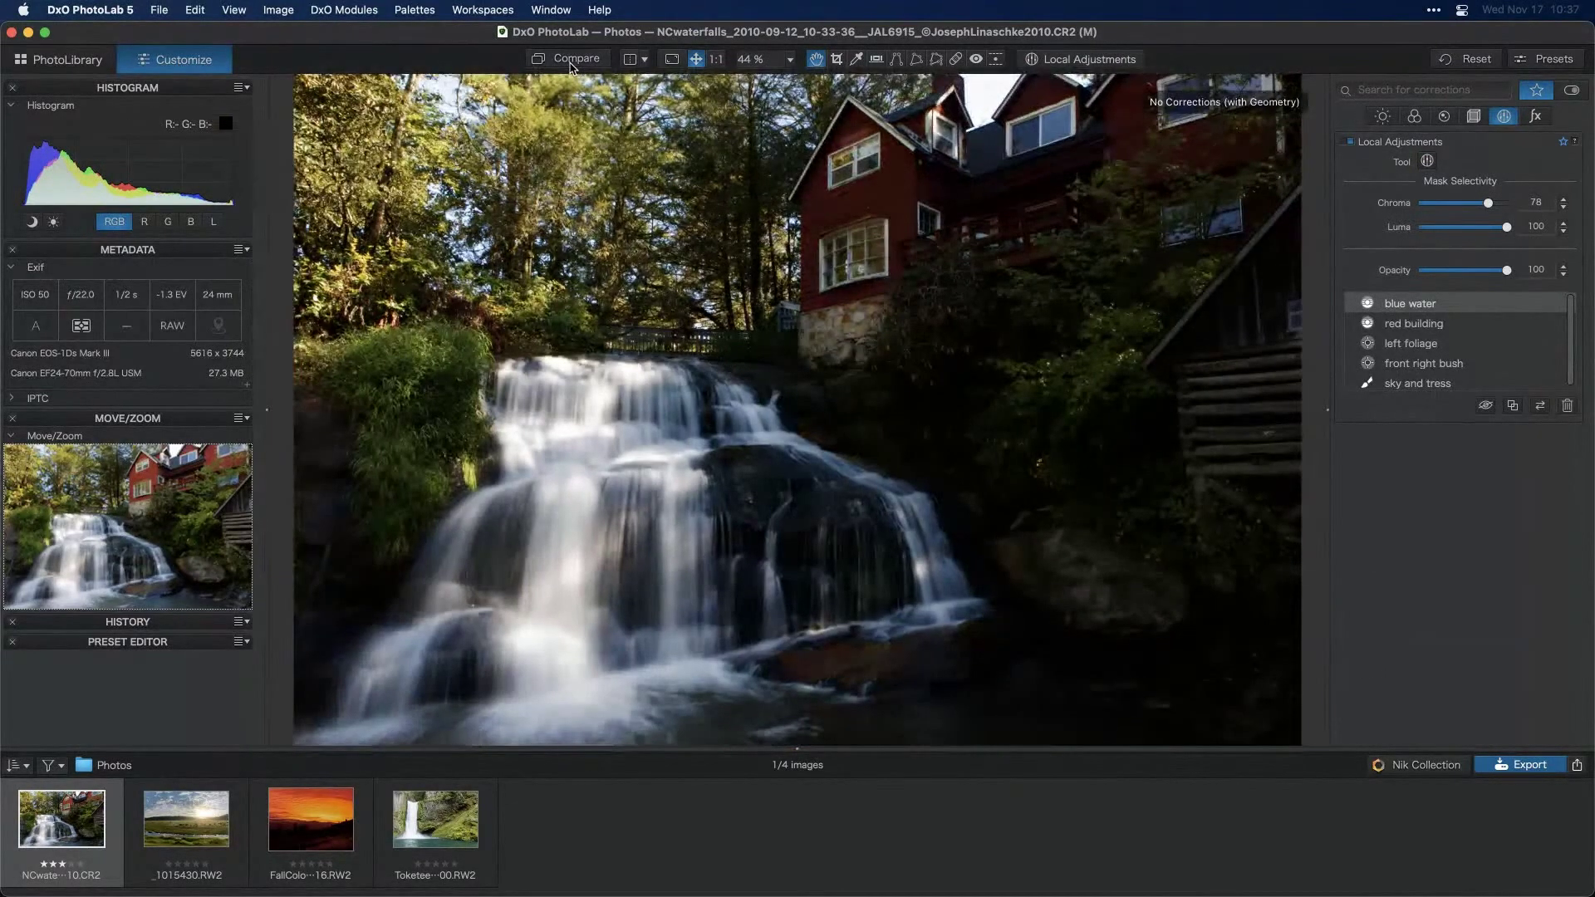
left_click(571, 65)
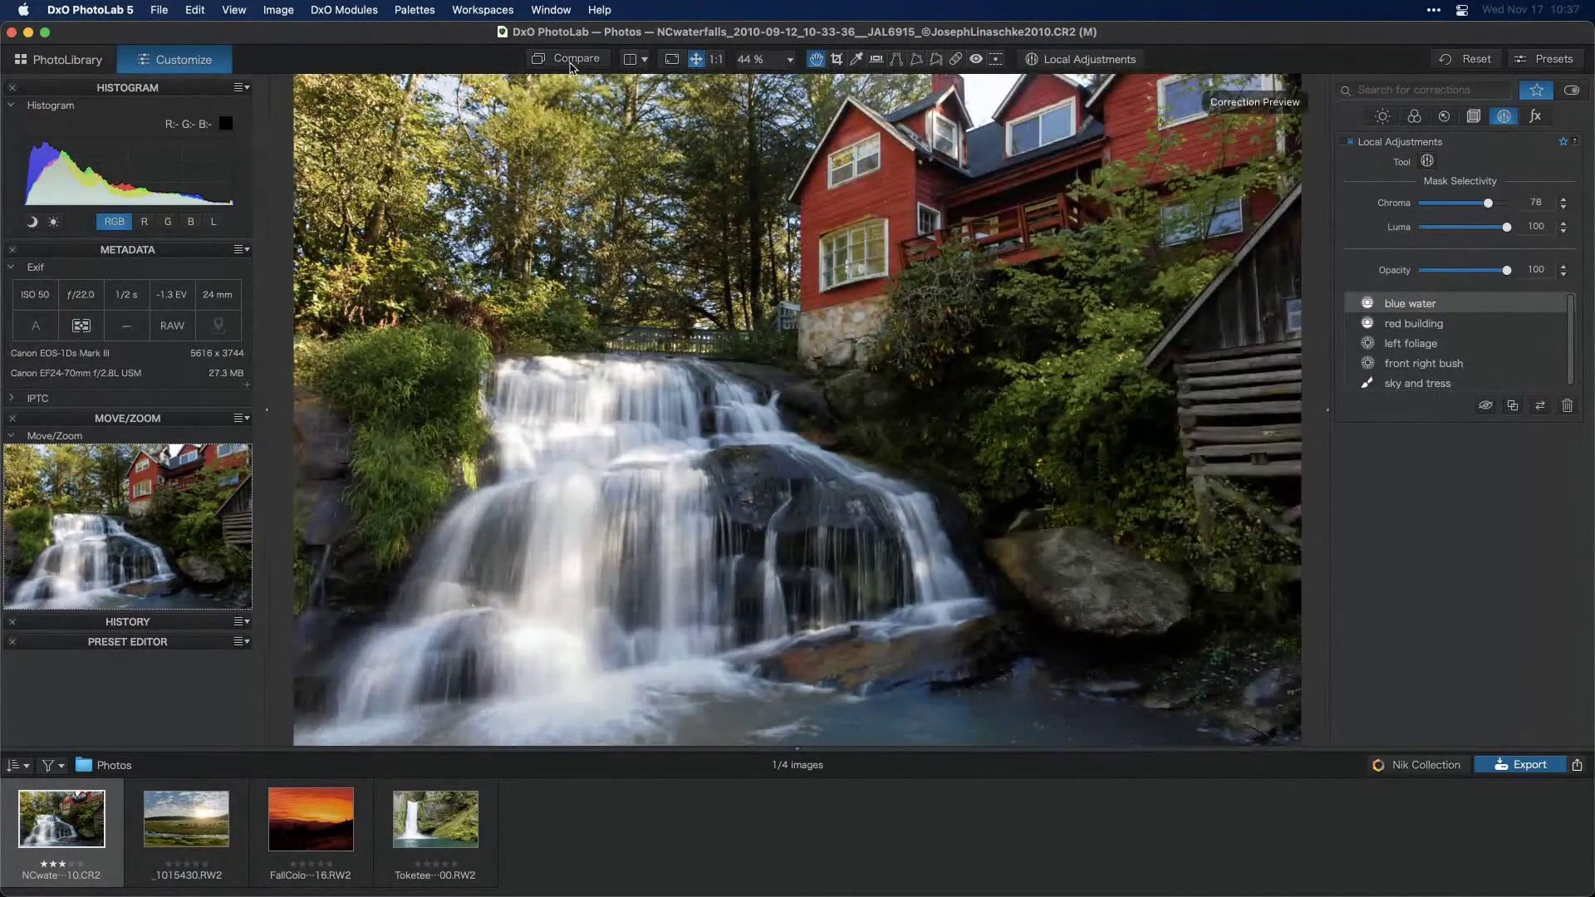
left_click(570, 65)
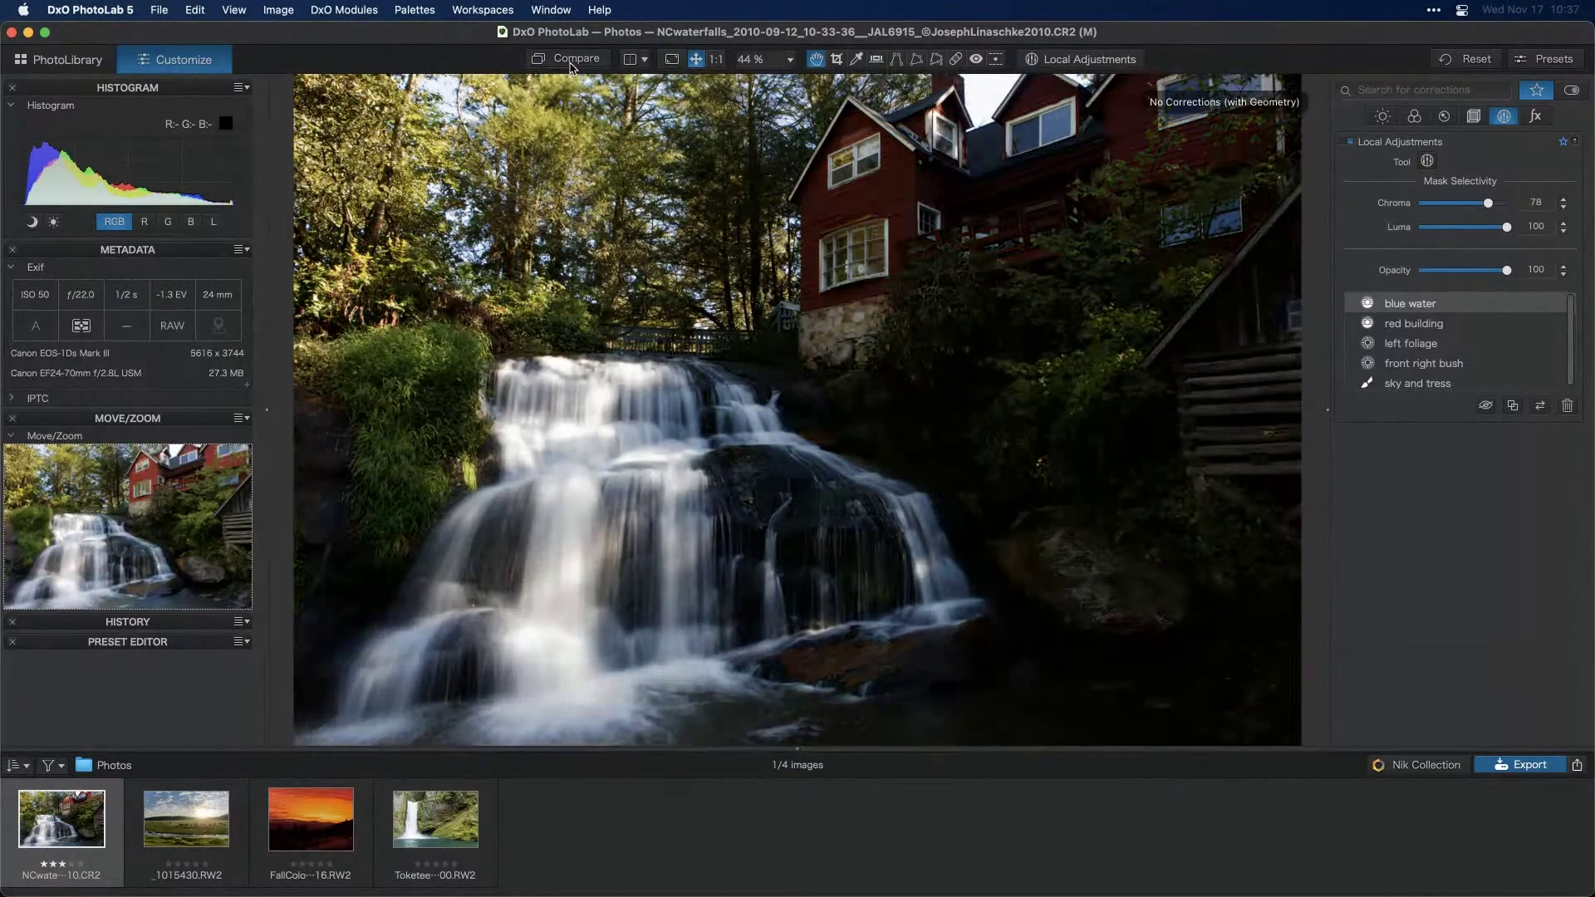
left_click(571, 65)
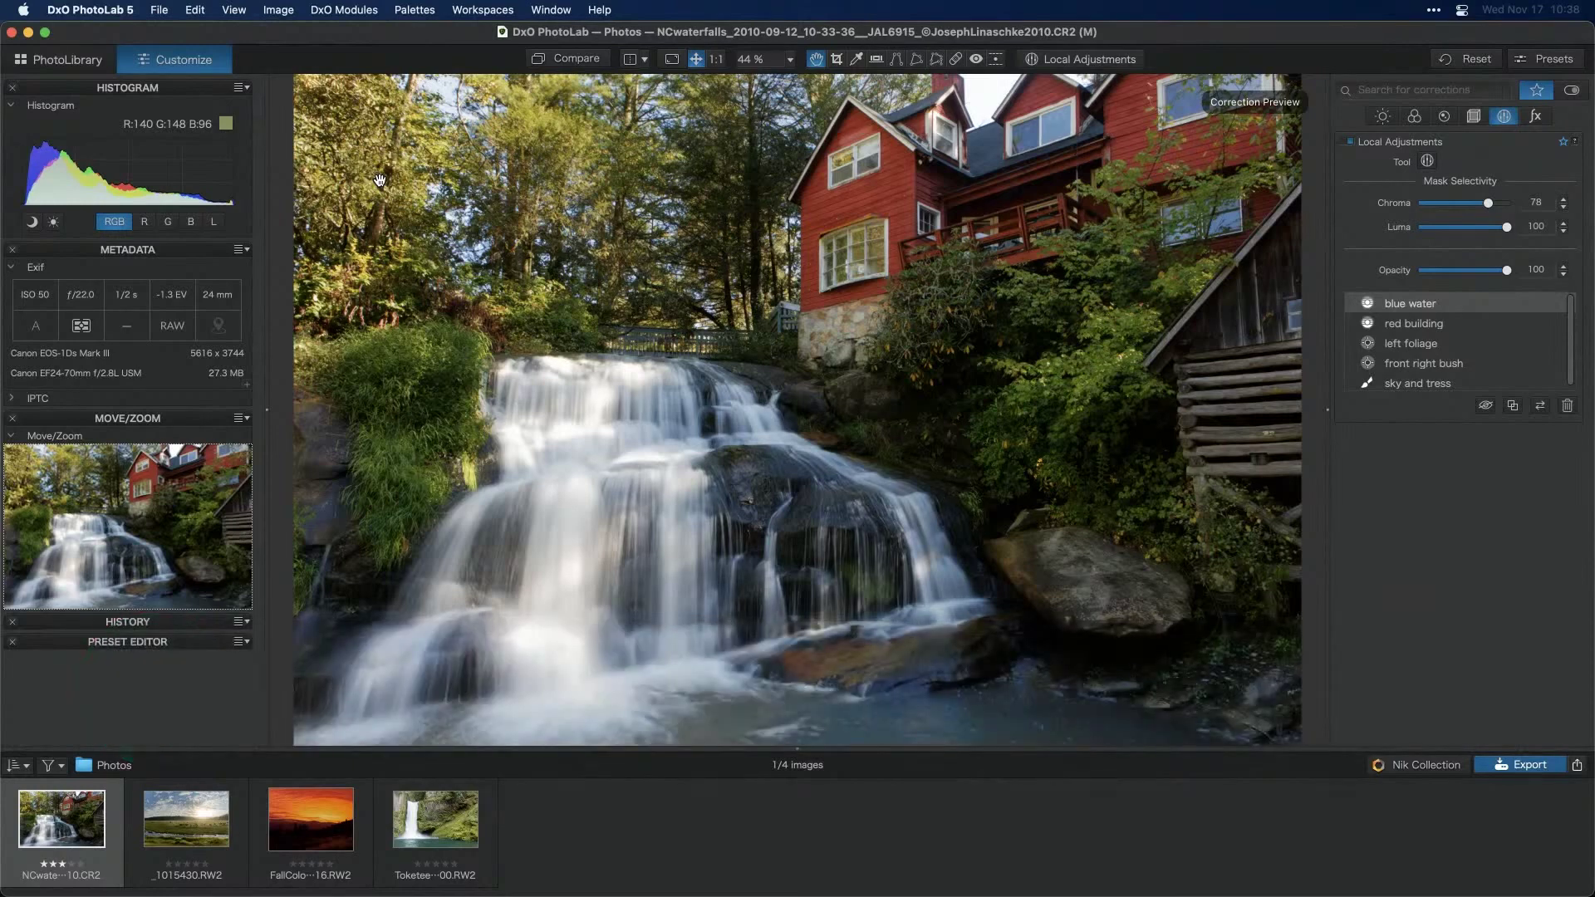
Reopen the photo's local adjustments to review the blue water Control Line and the other masks
left_click(1080, 59)
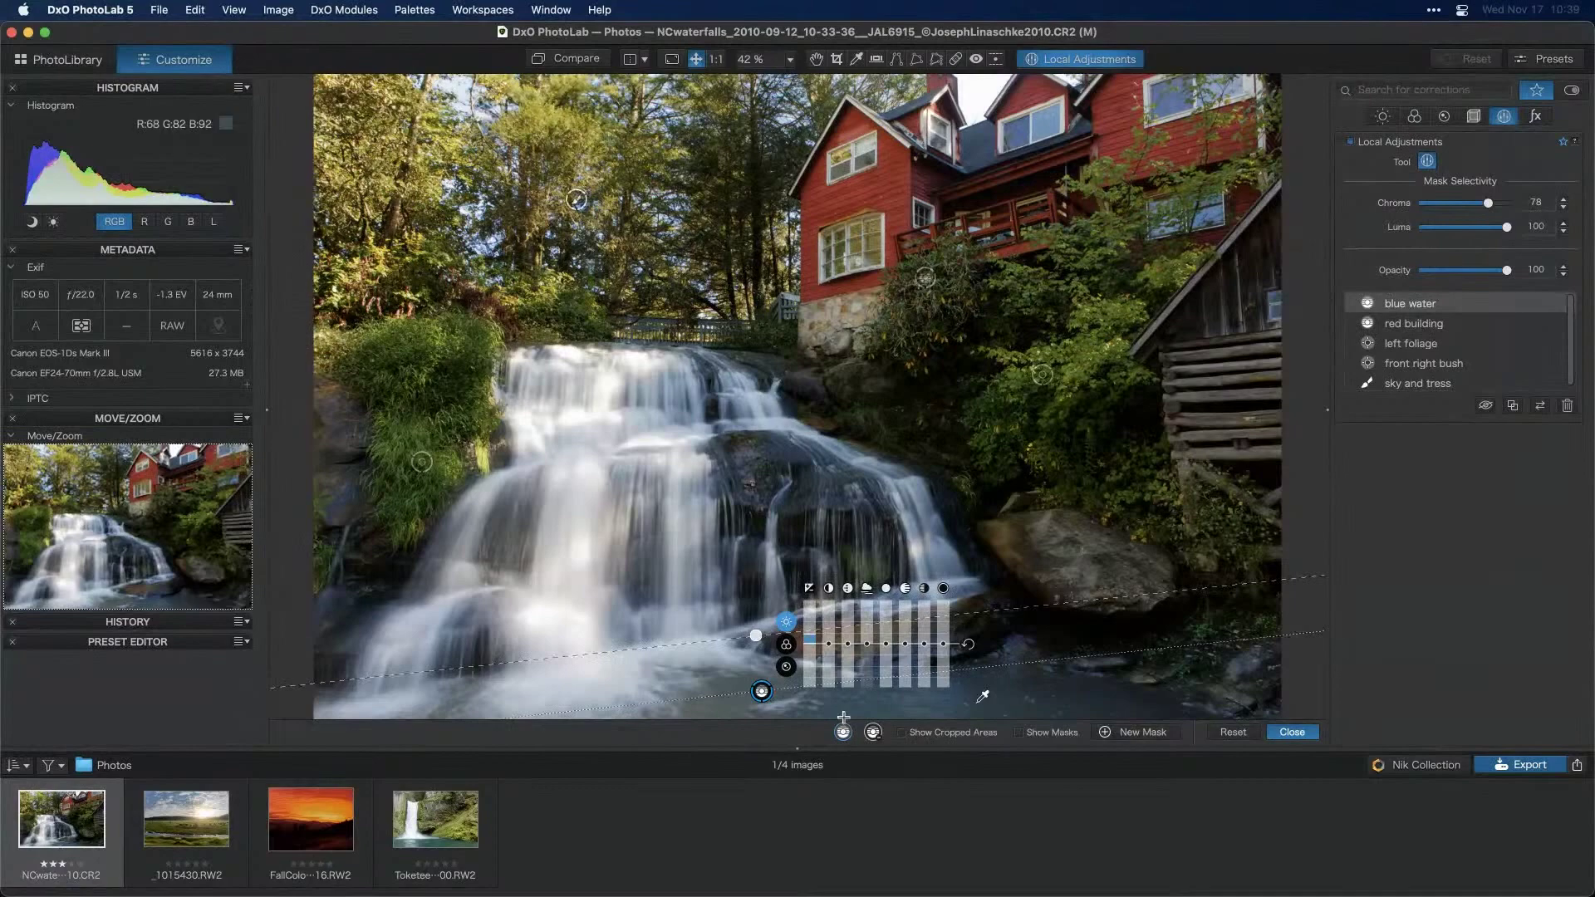
key("d")
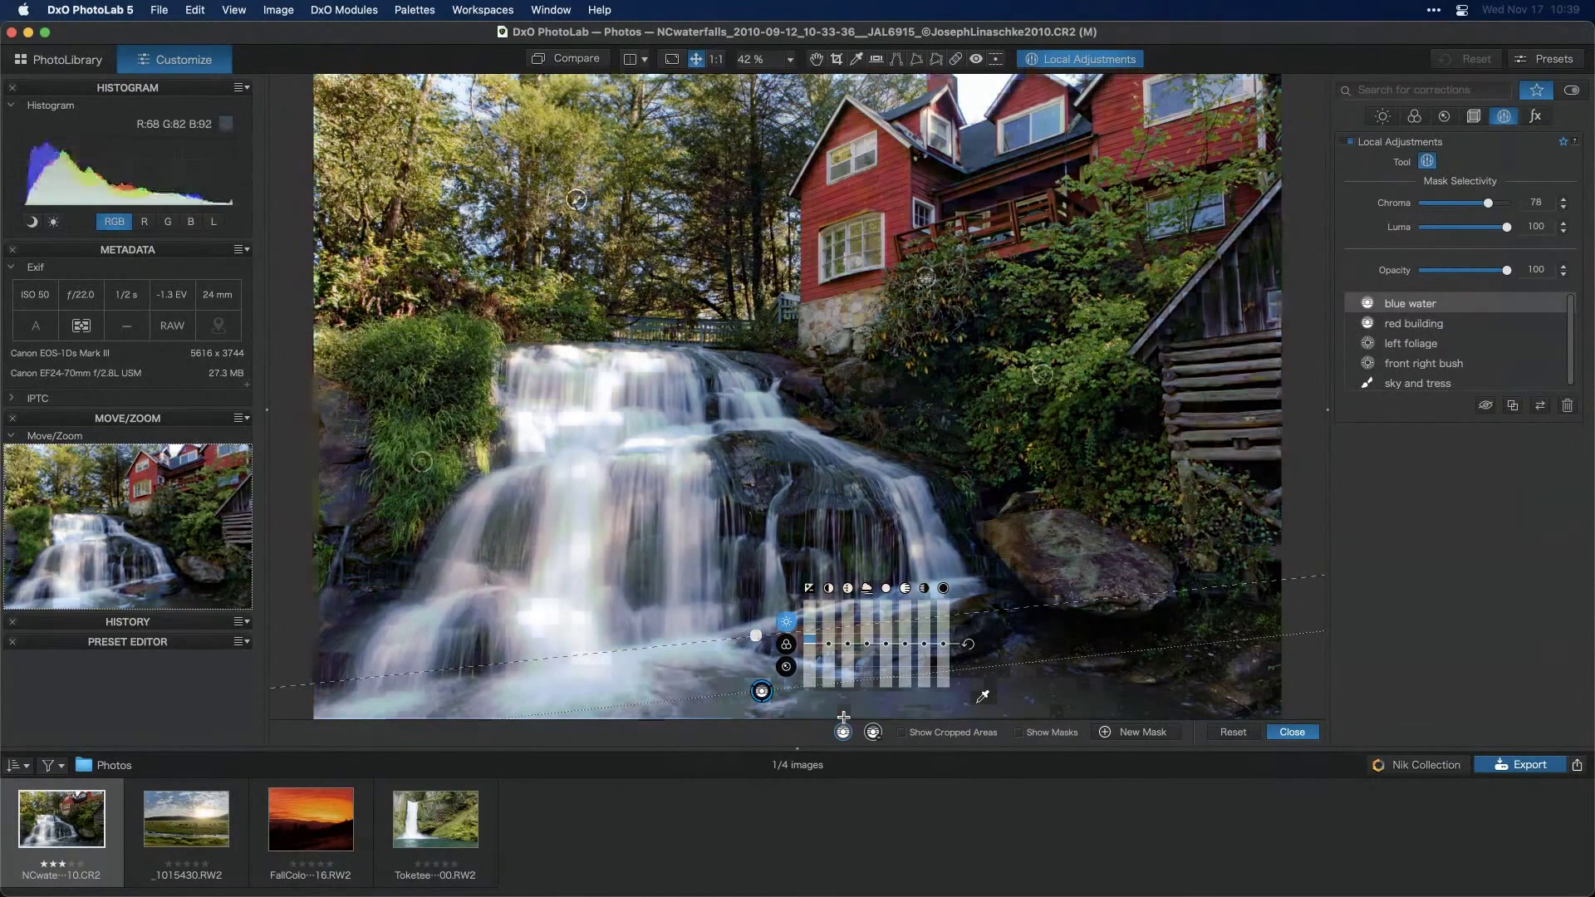
key("h")
key("h")
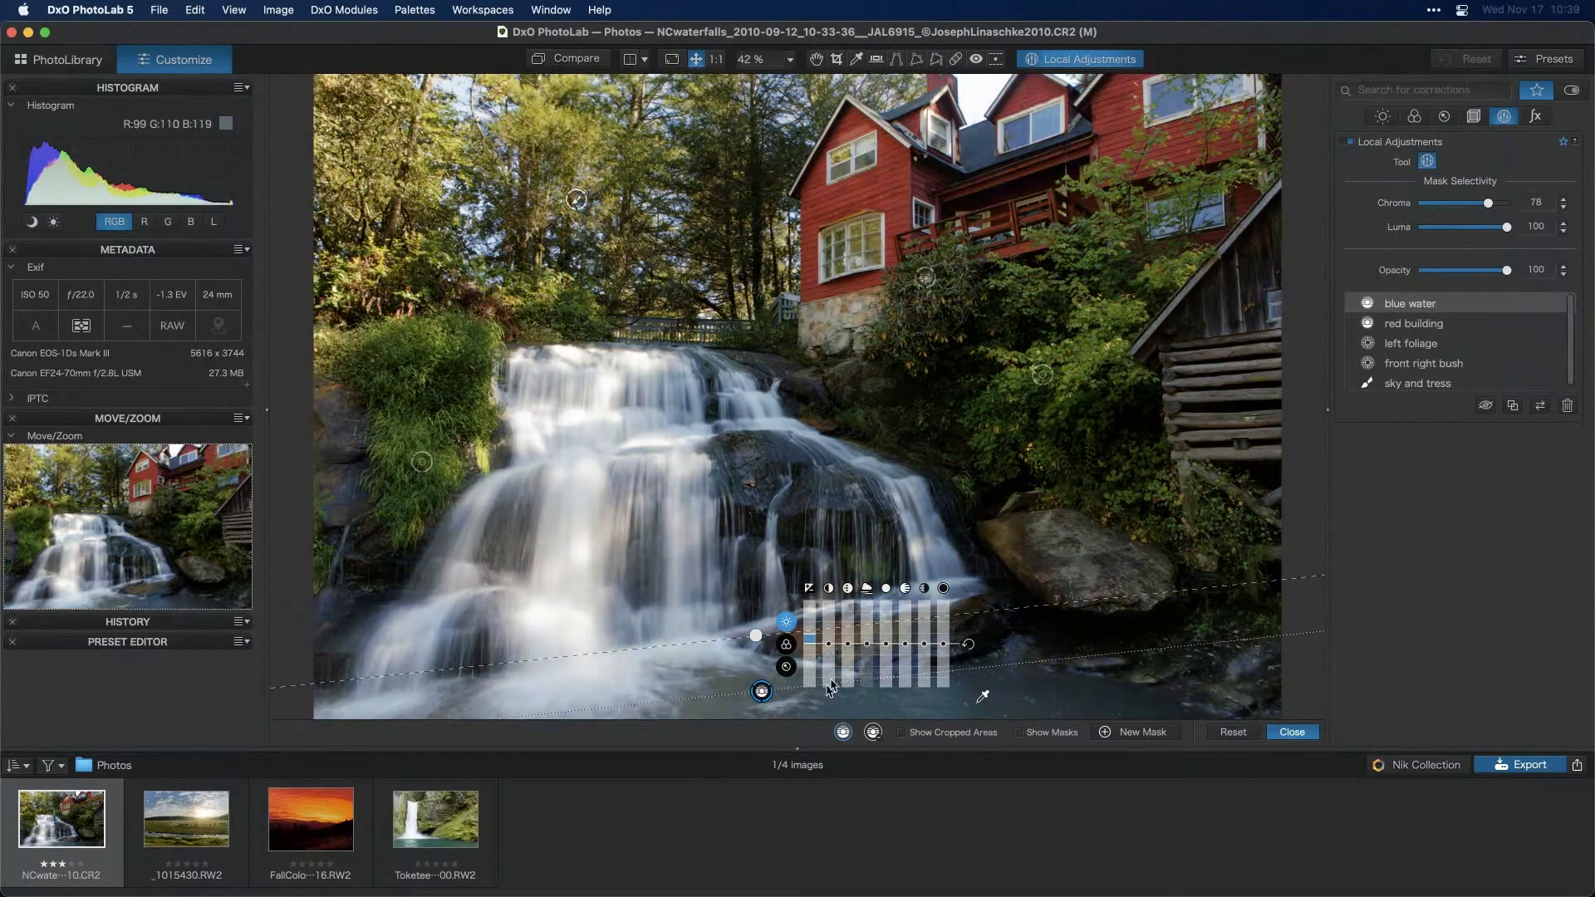
left_click(1313, 734)
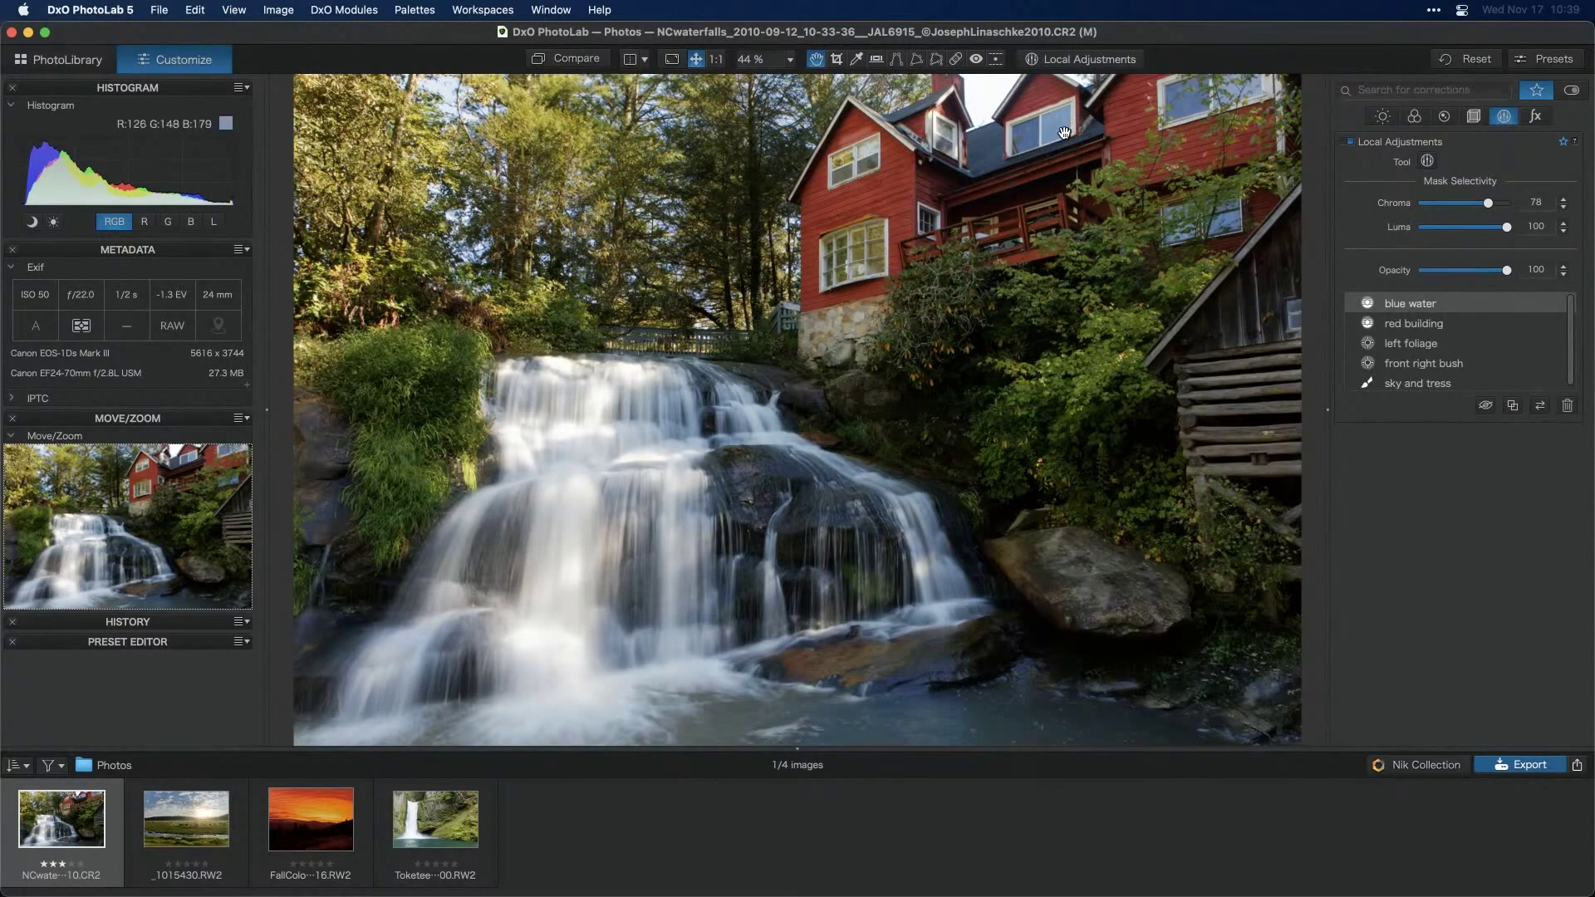
left_click(1072, 59)
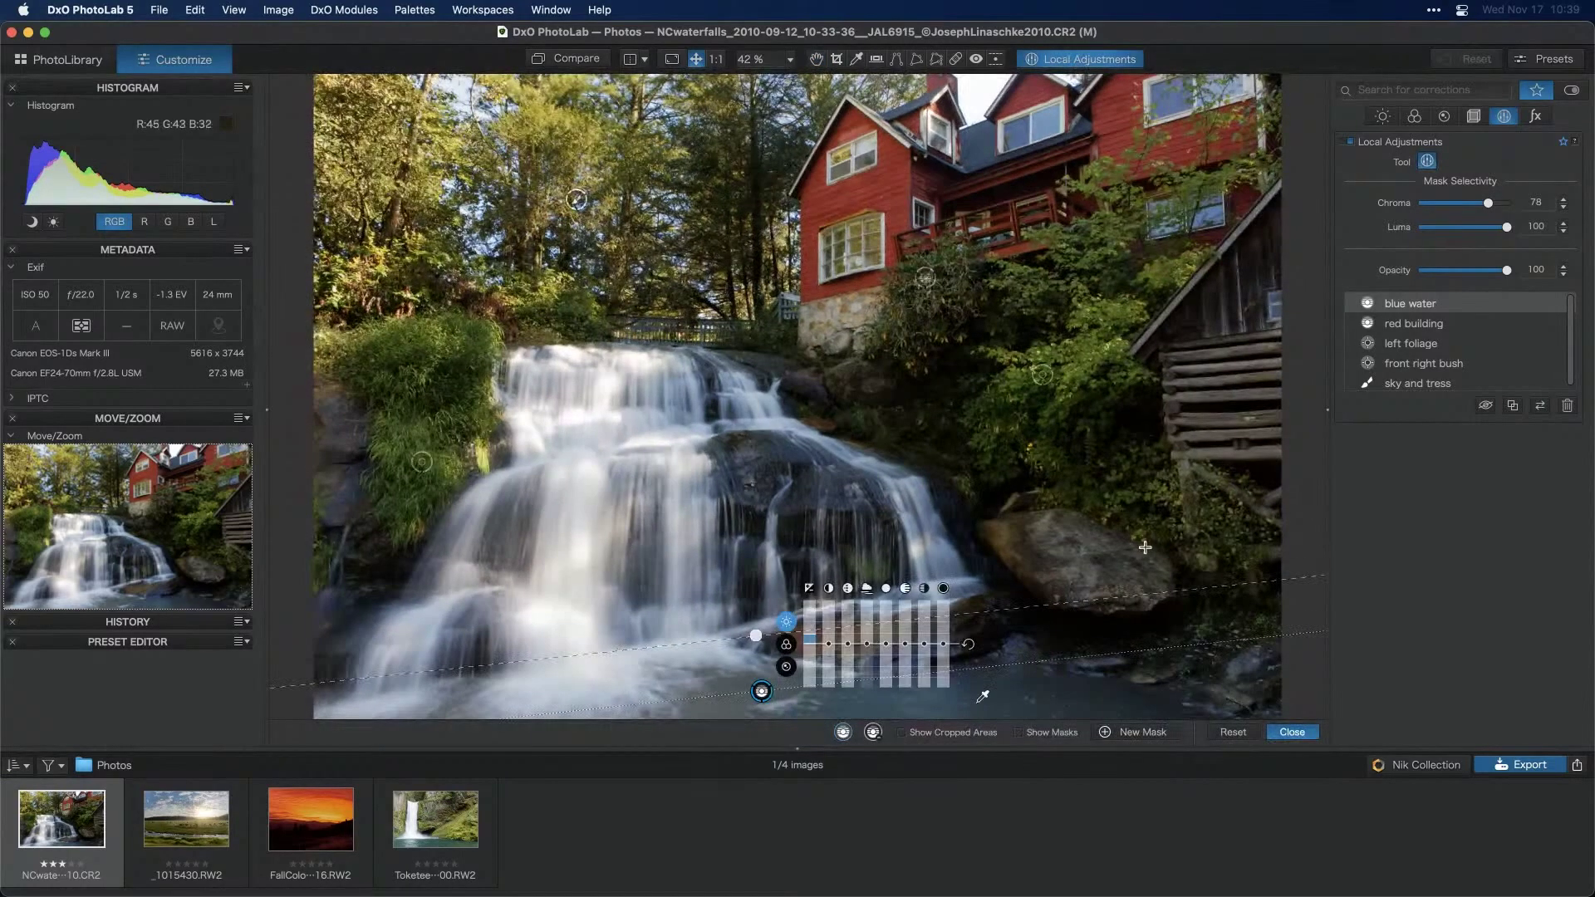